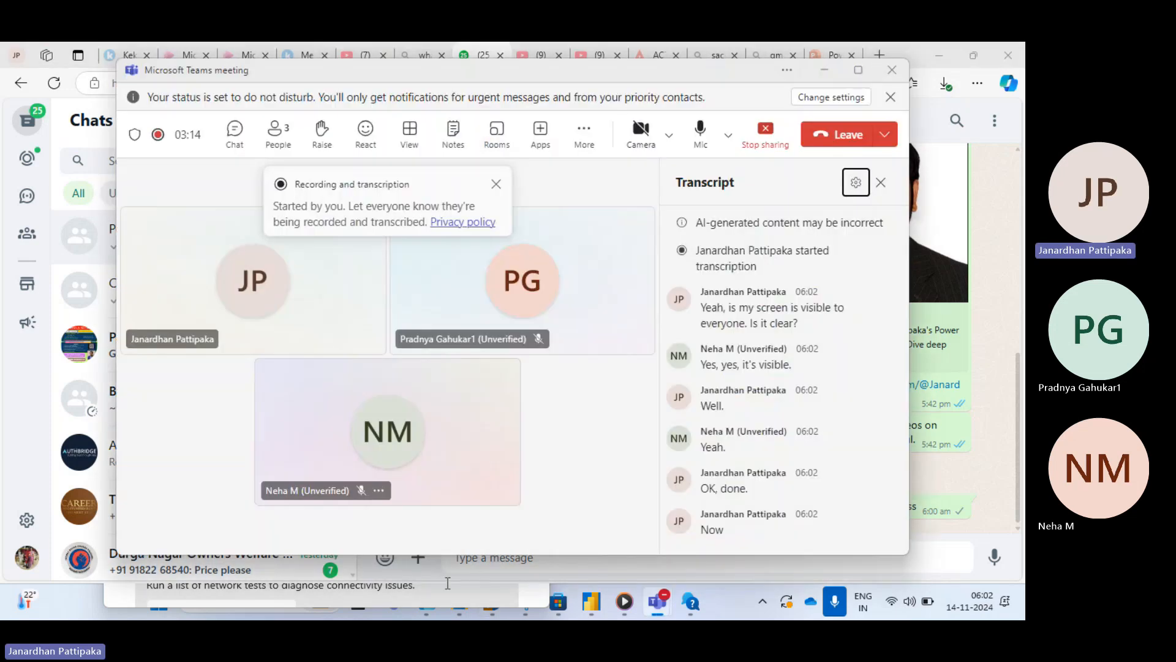
- Launch Power BI Desktop from the Windows search
left_click(859, 71)
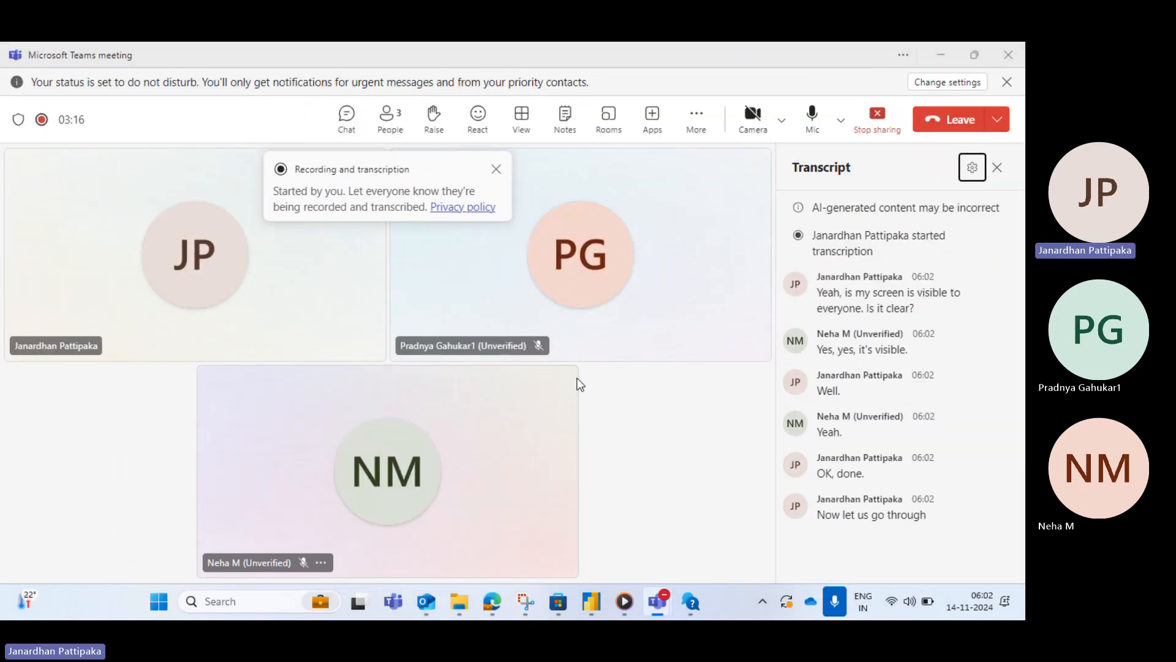
left_click(235, 606)
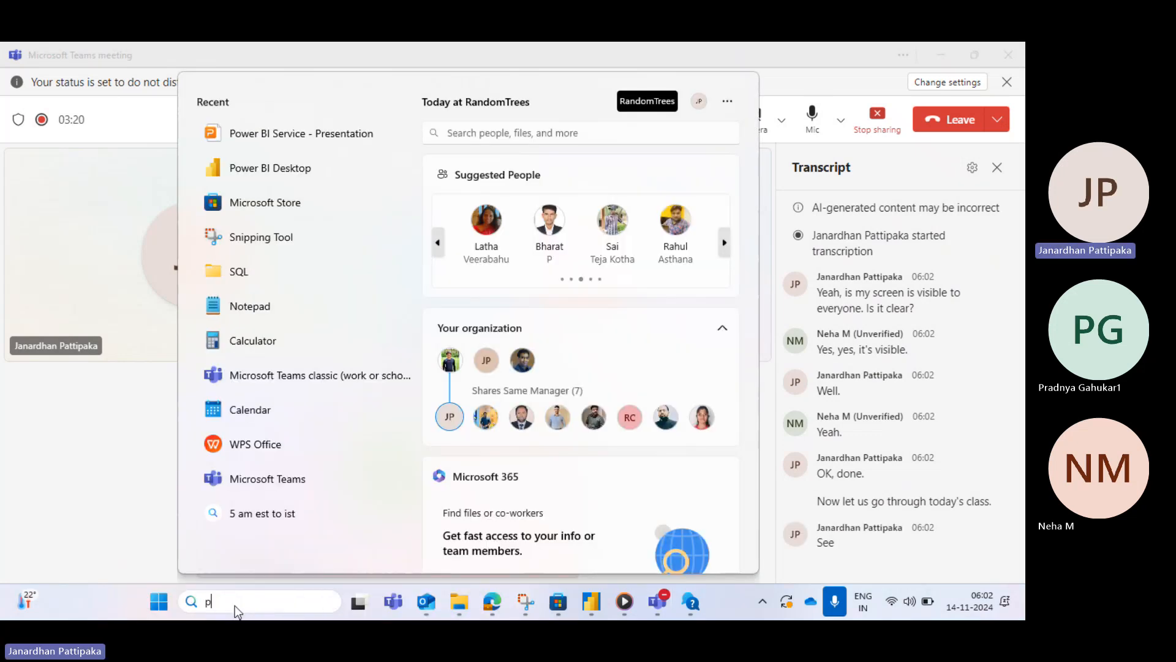
type("power")
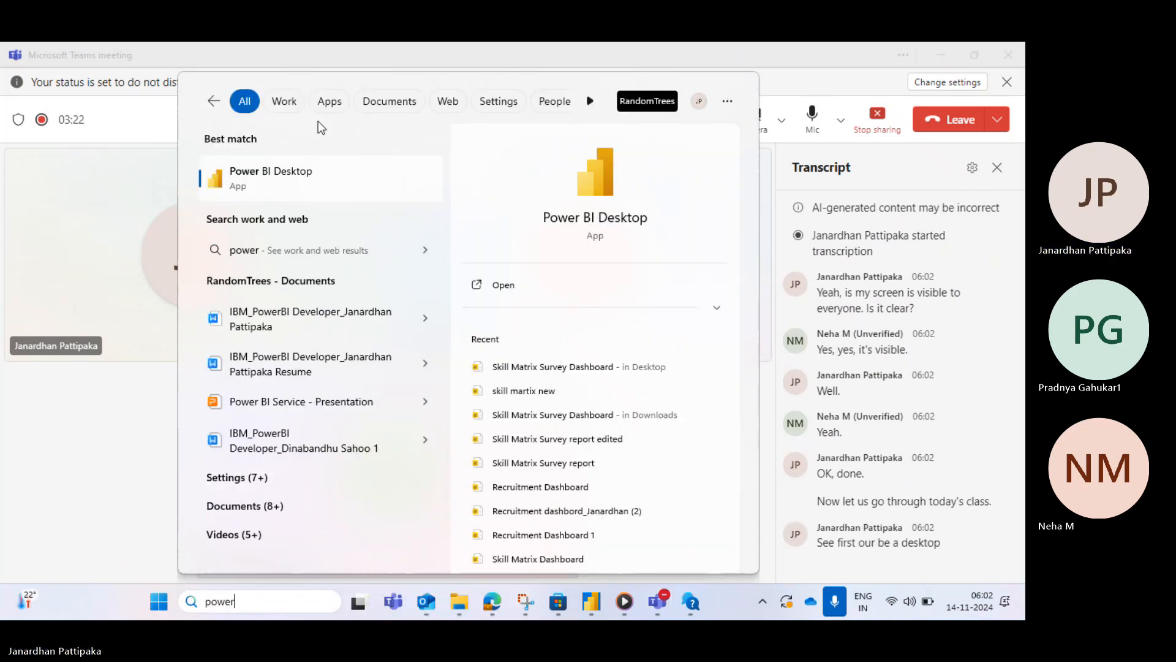
left_click(278, 184)
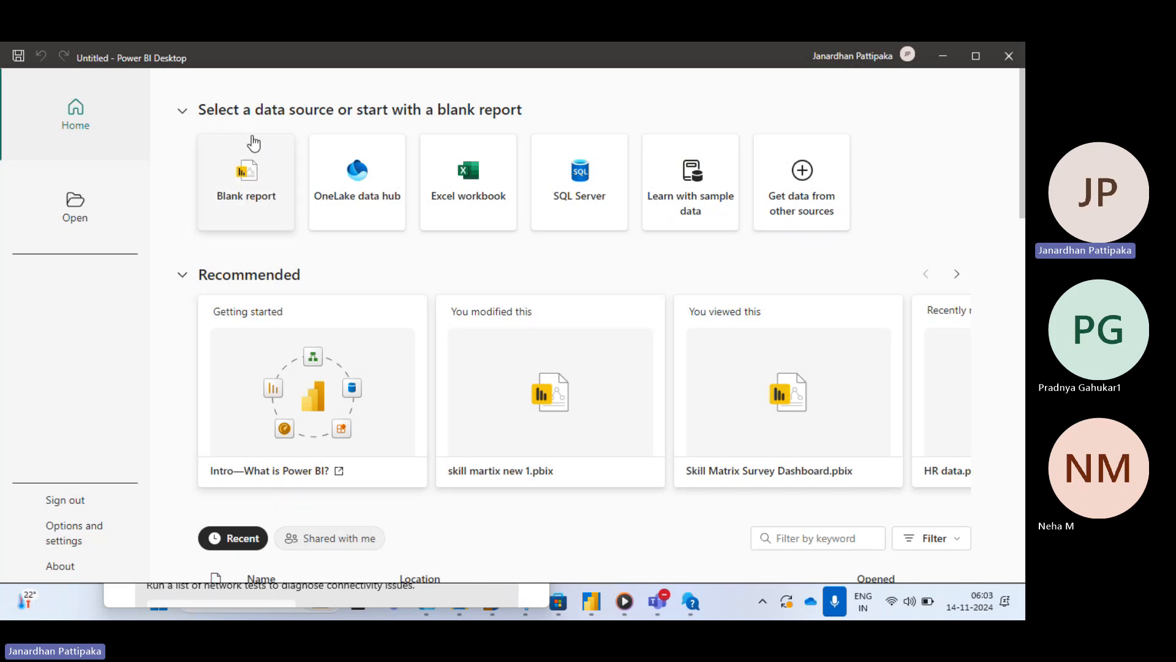
- Start a blank report and import the Dim_Date sheet from the Date Dimension (1) workbook in Downloads
left_click(244, 184)
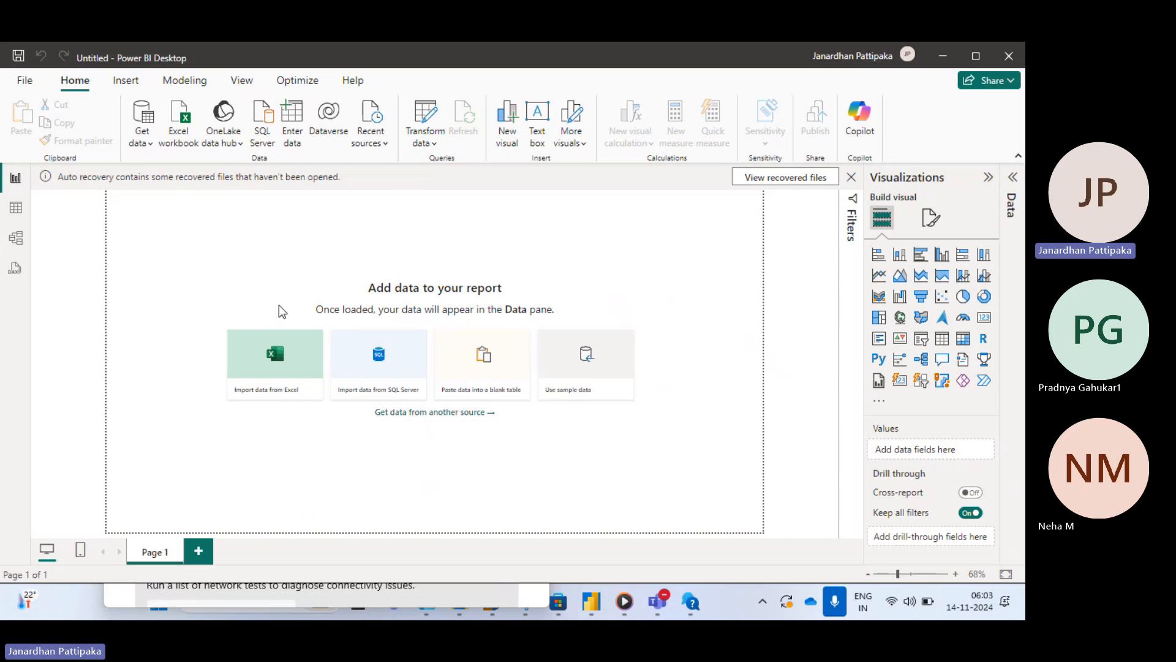
left_click(147, 144)
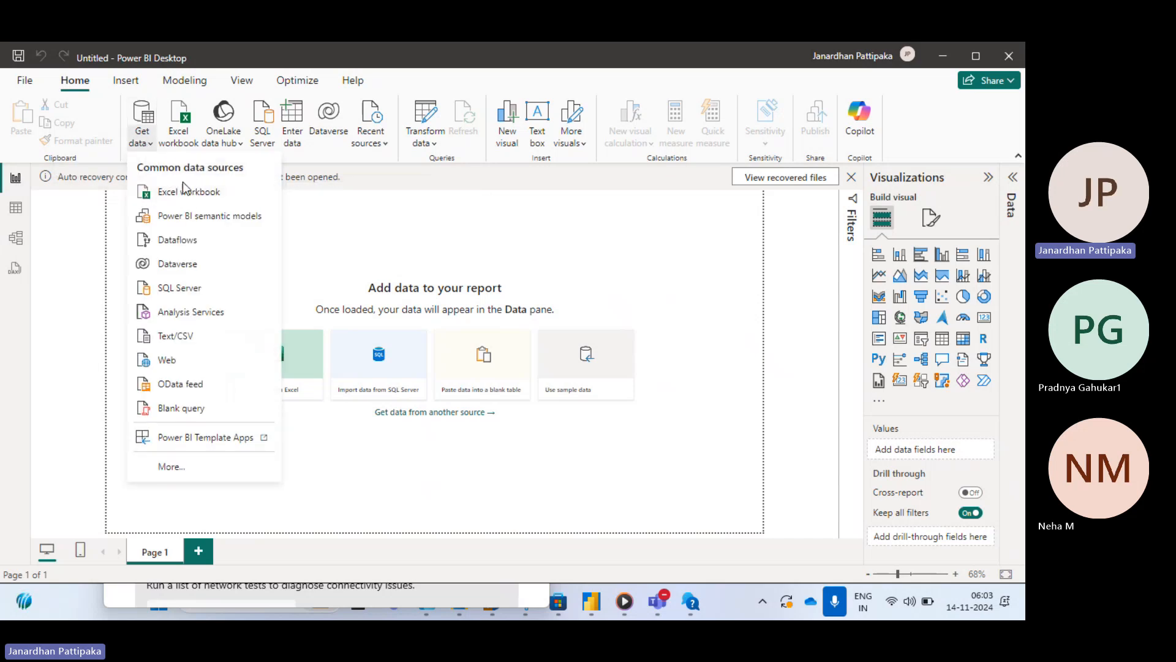
left_click(181, 197)
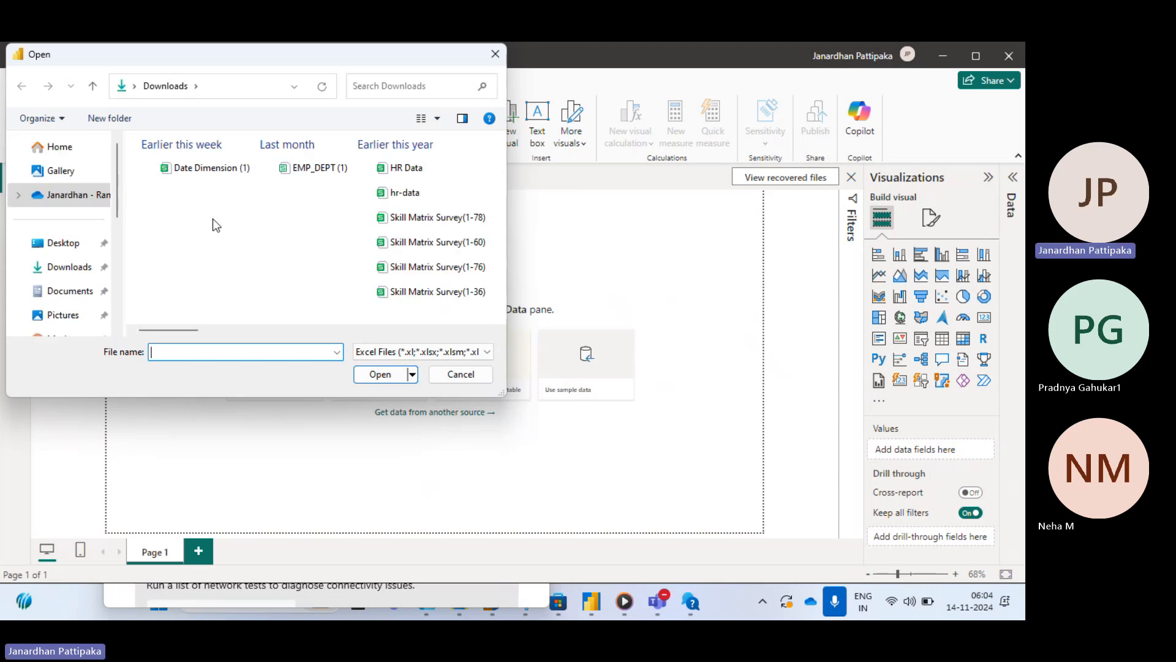
left_click(207, 171)
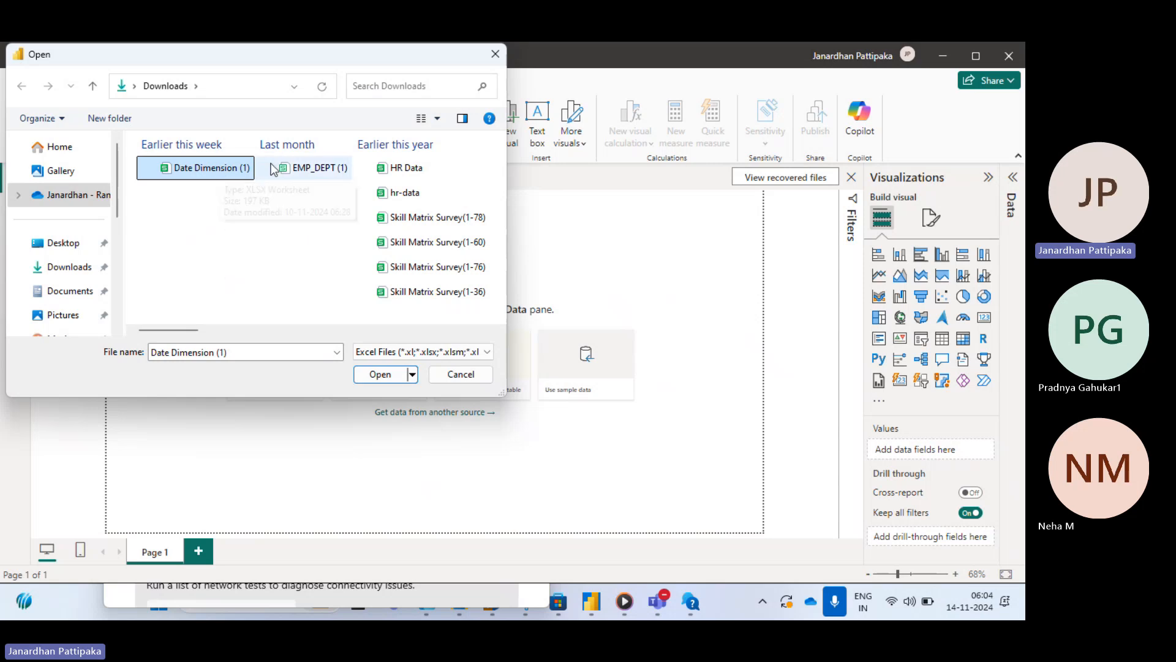
left_click(295, 174)
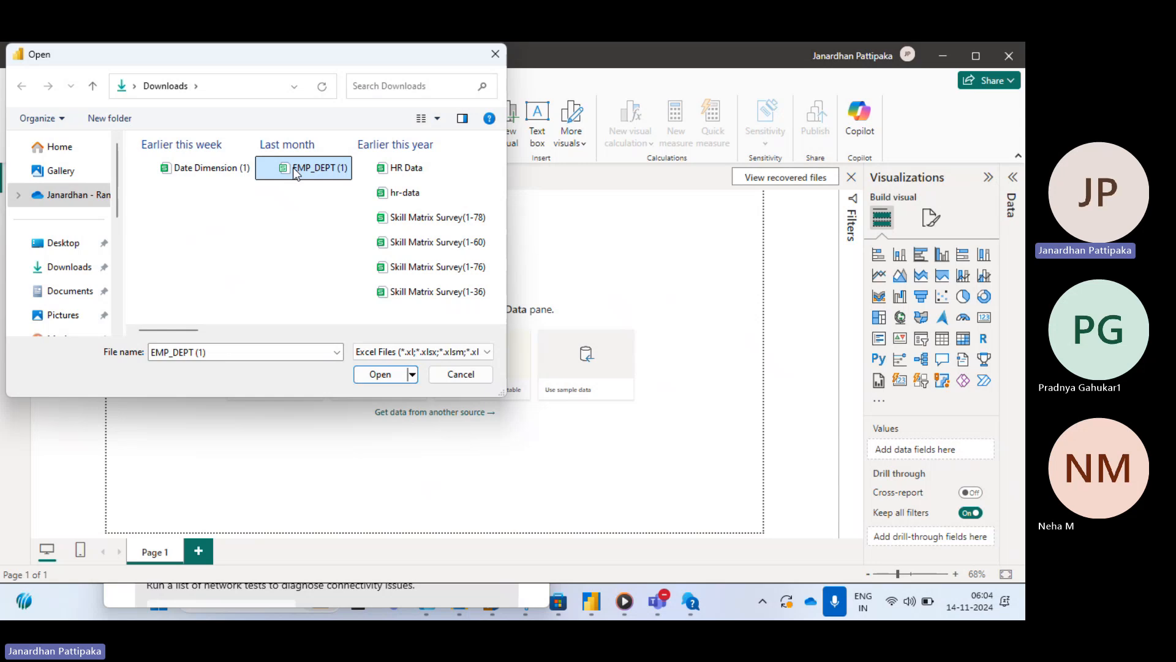
left_click(387, 171)
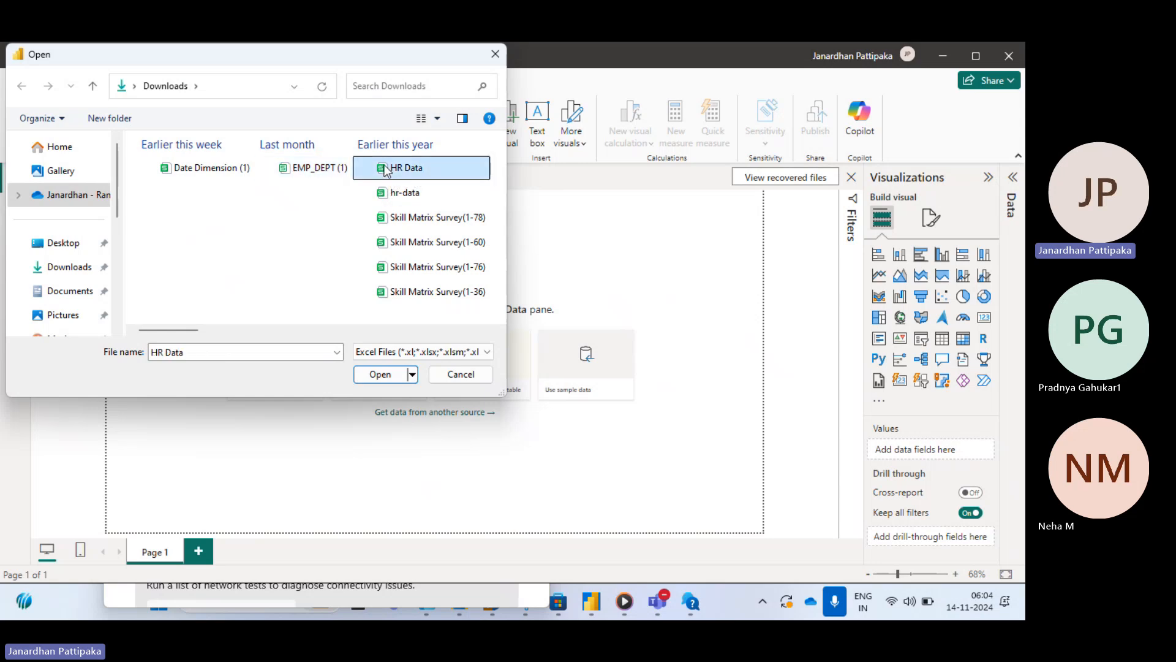
left_click(196, 171)
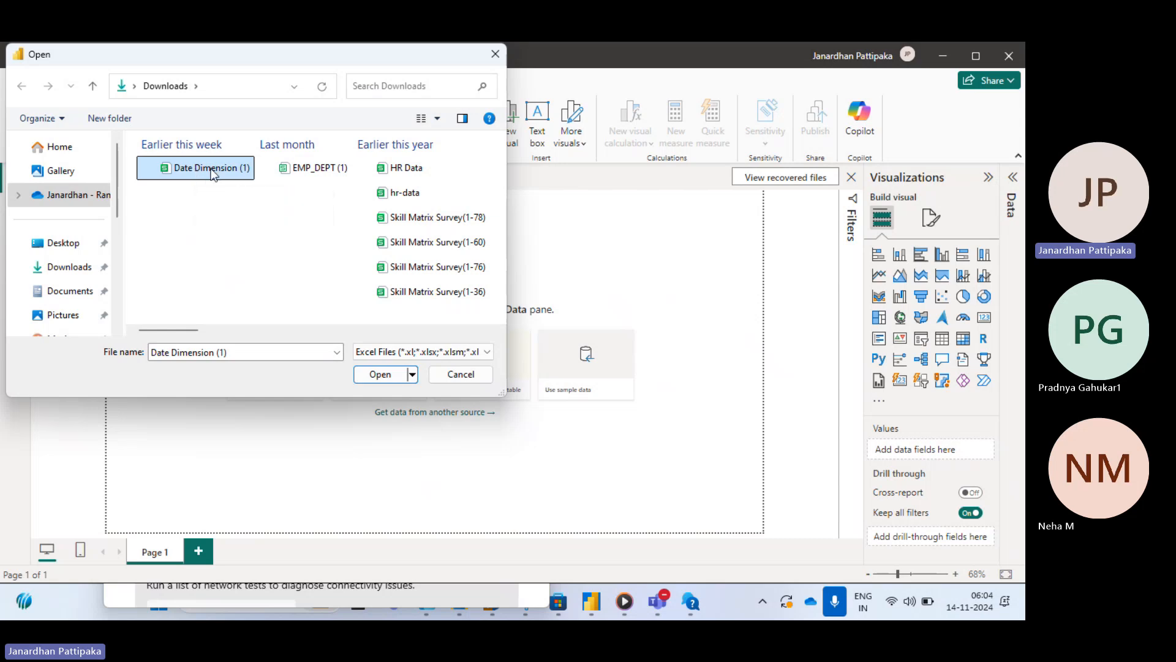
left_click(380, 374)
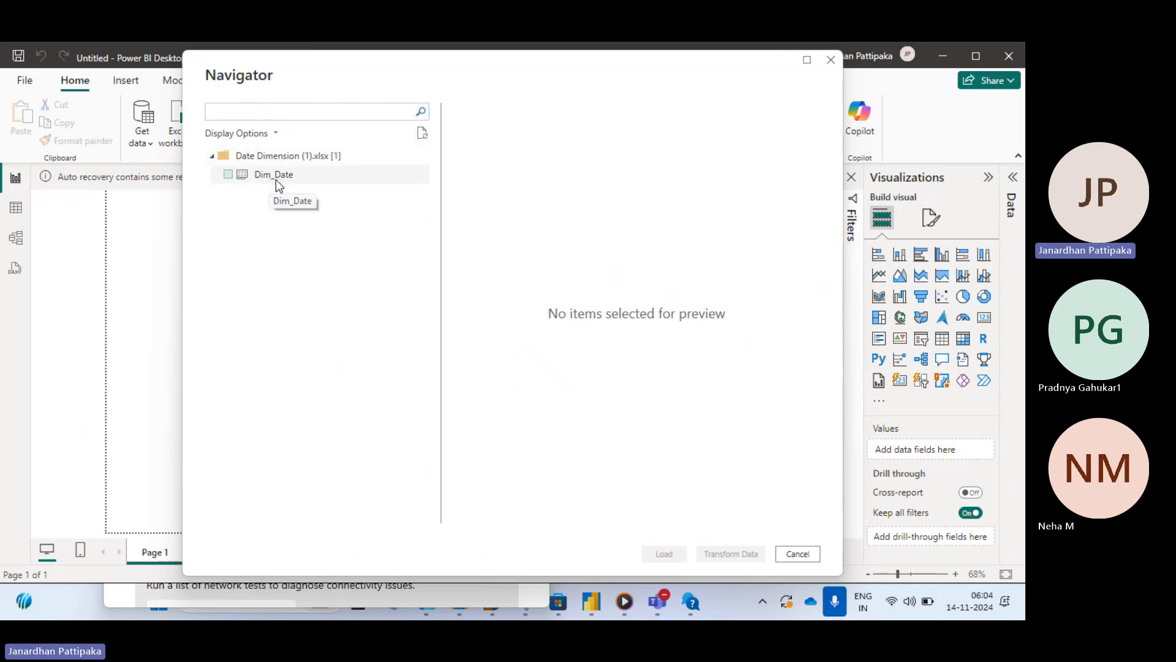
left_click(228, 175)
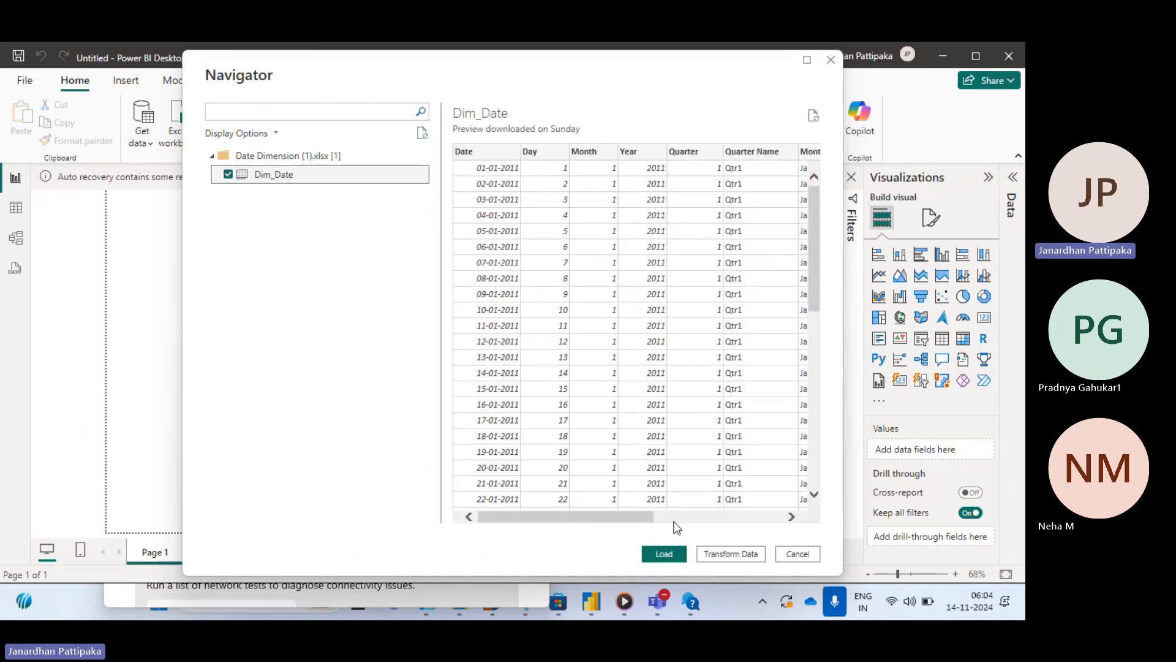
left_click(667, 556)
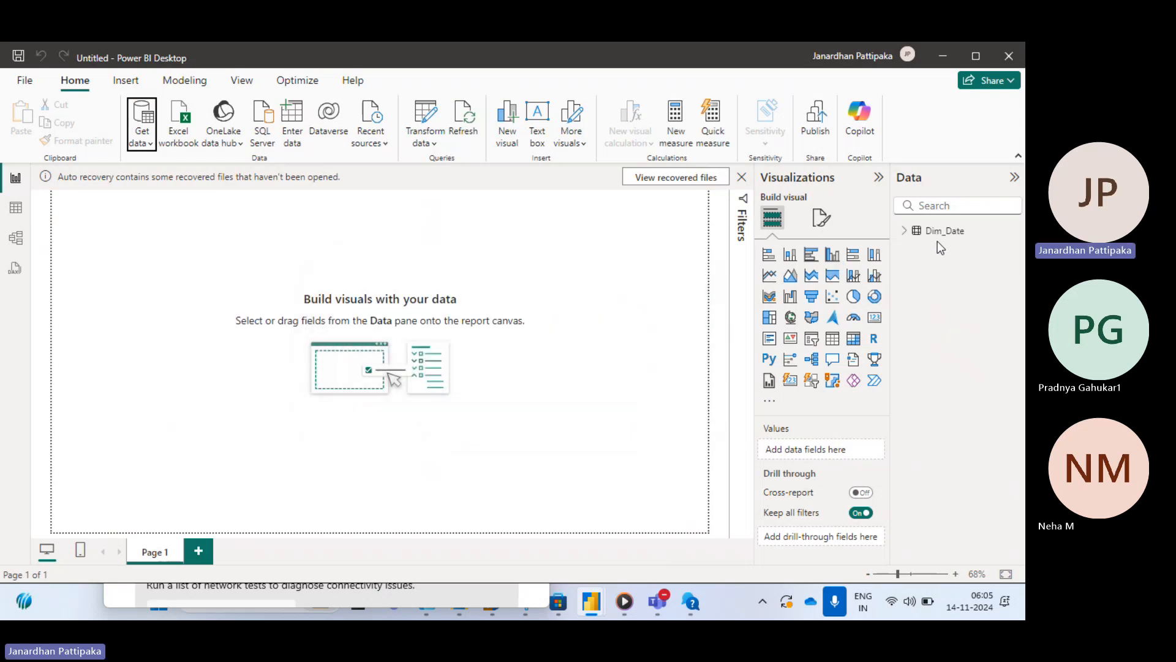
left_click(905, 232)
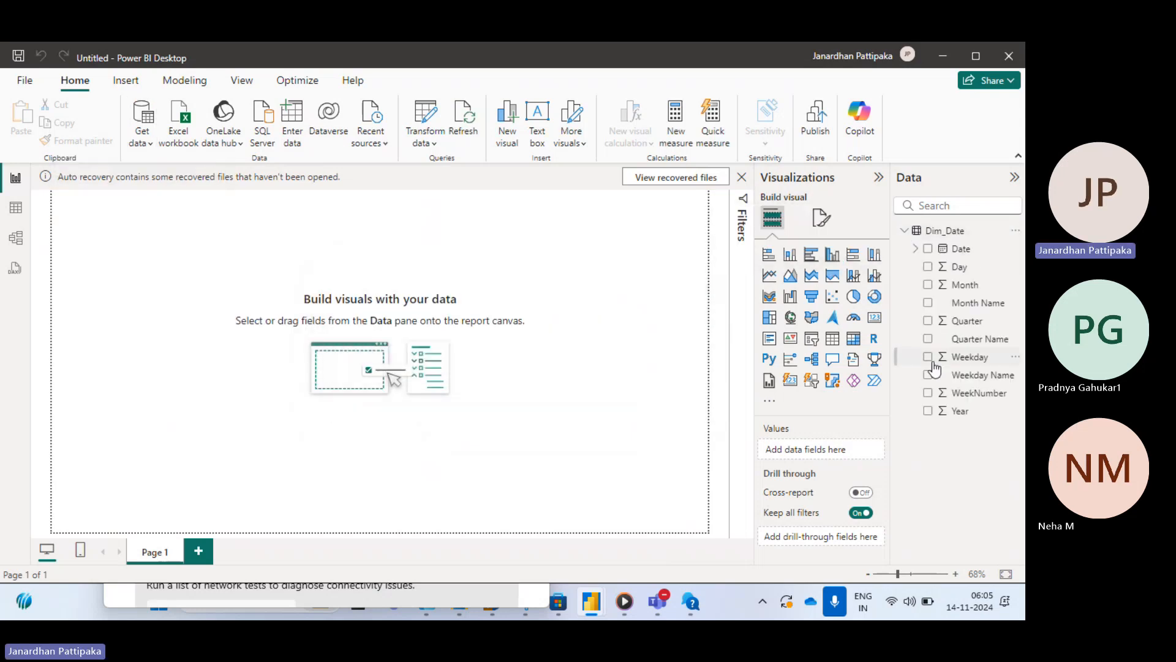
- Import the DEPT, EMP and Manager sheets from the EMP_DEPT workbook on the Desktop
left_click(153, 145)
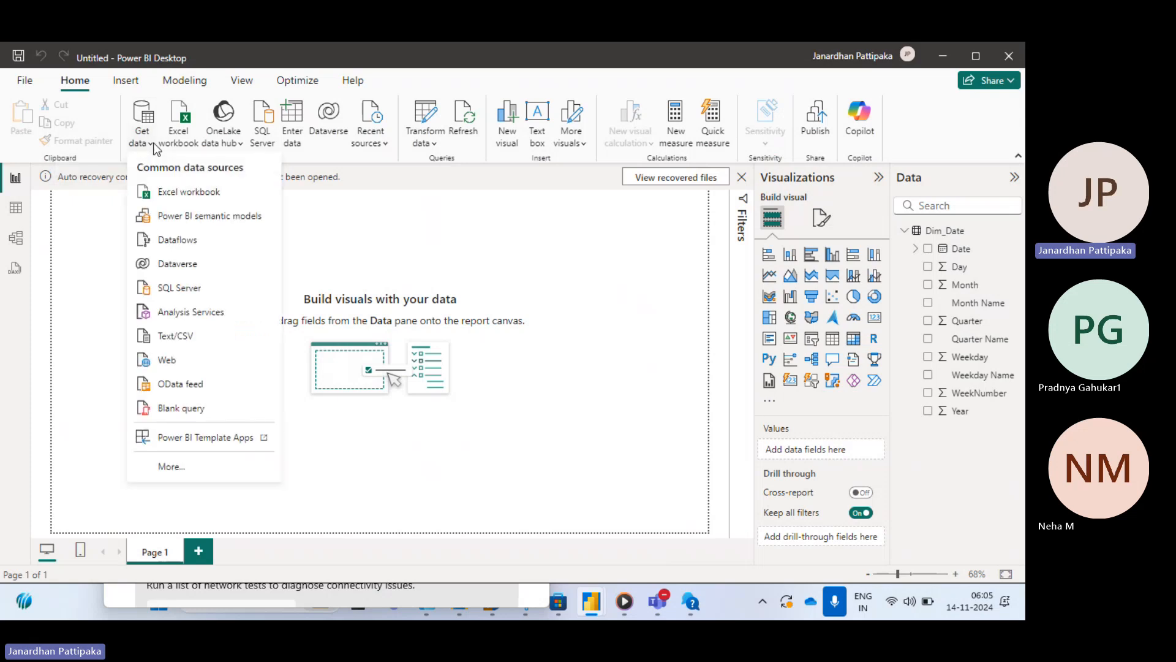
left_click(176, 192)
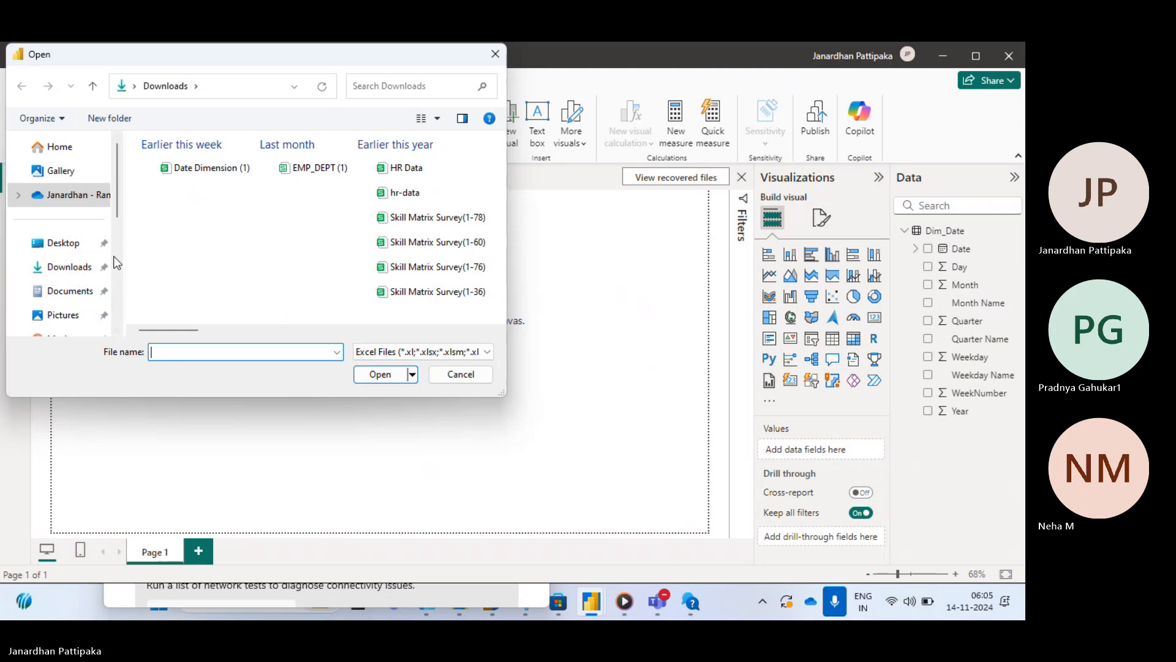
left_click(65, 243)
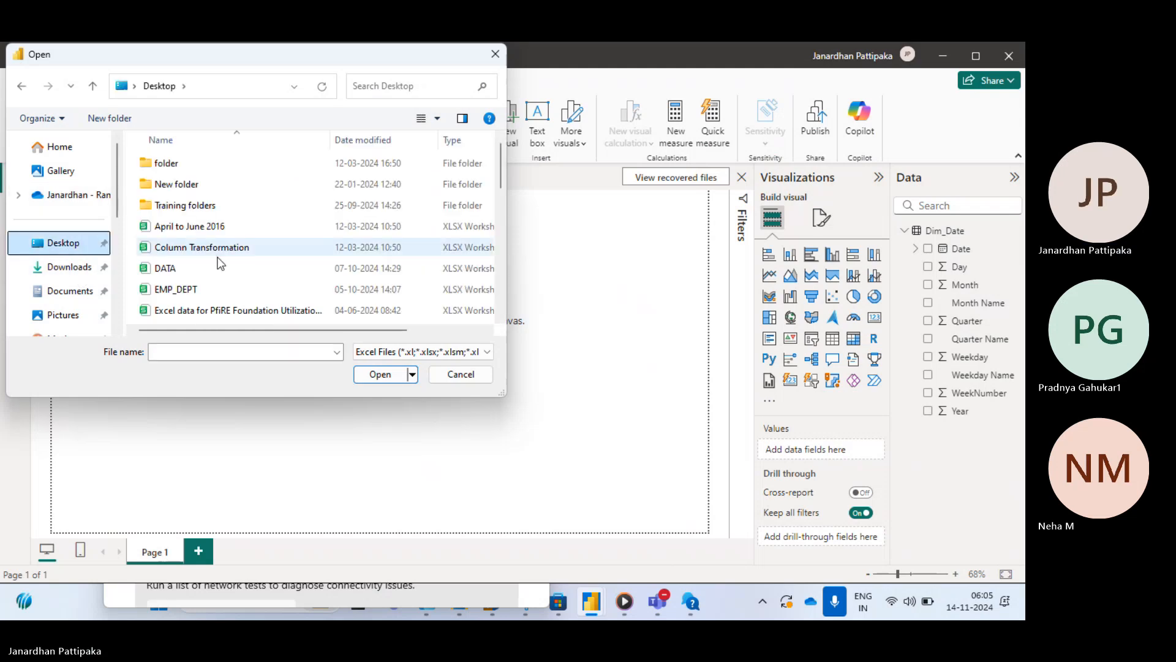
left_click(176, 290)
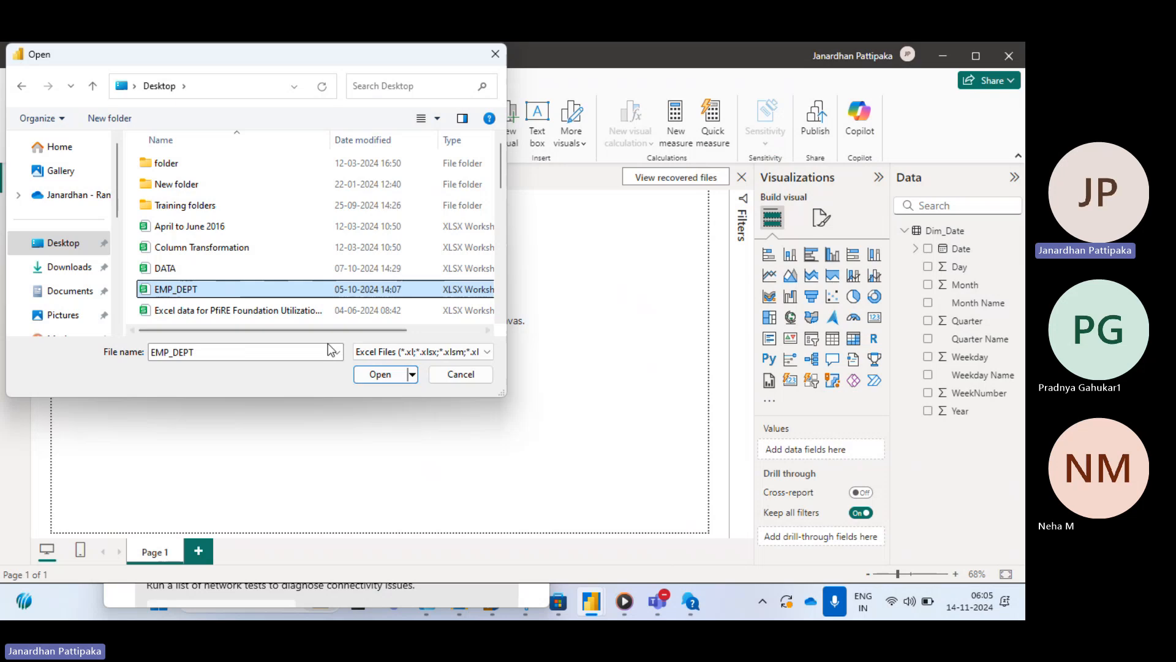
left_click(380, 375)
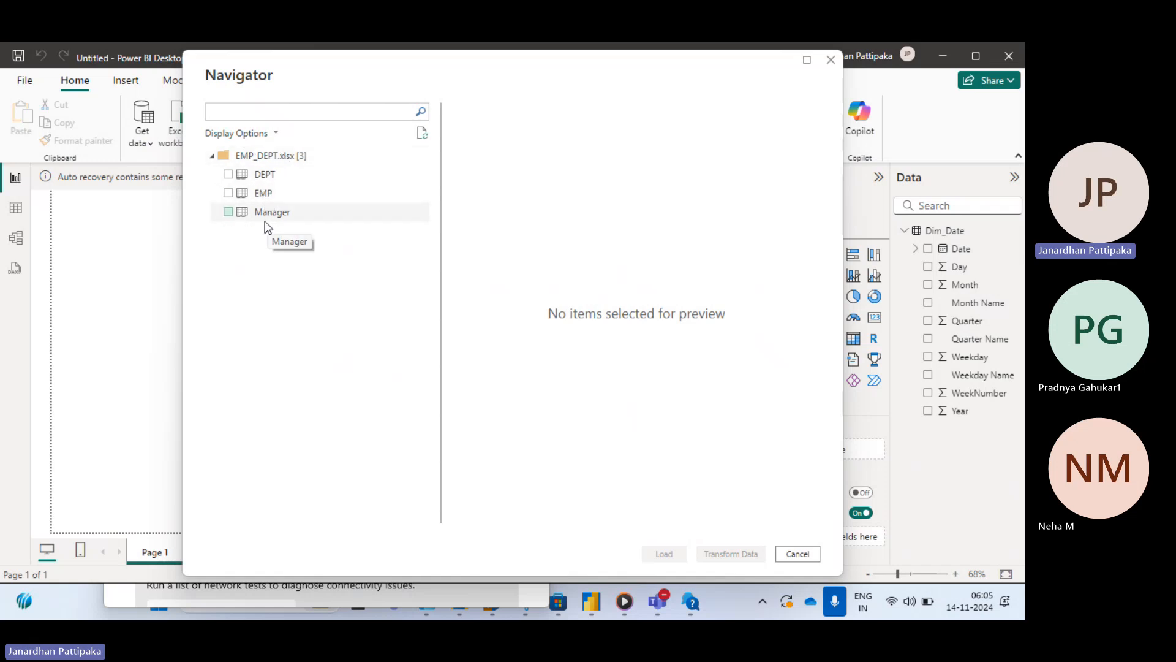
left_click(227, 174)
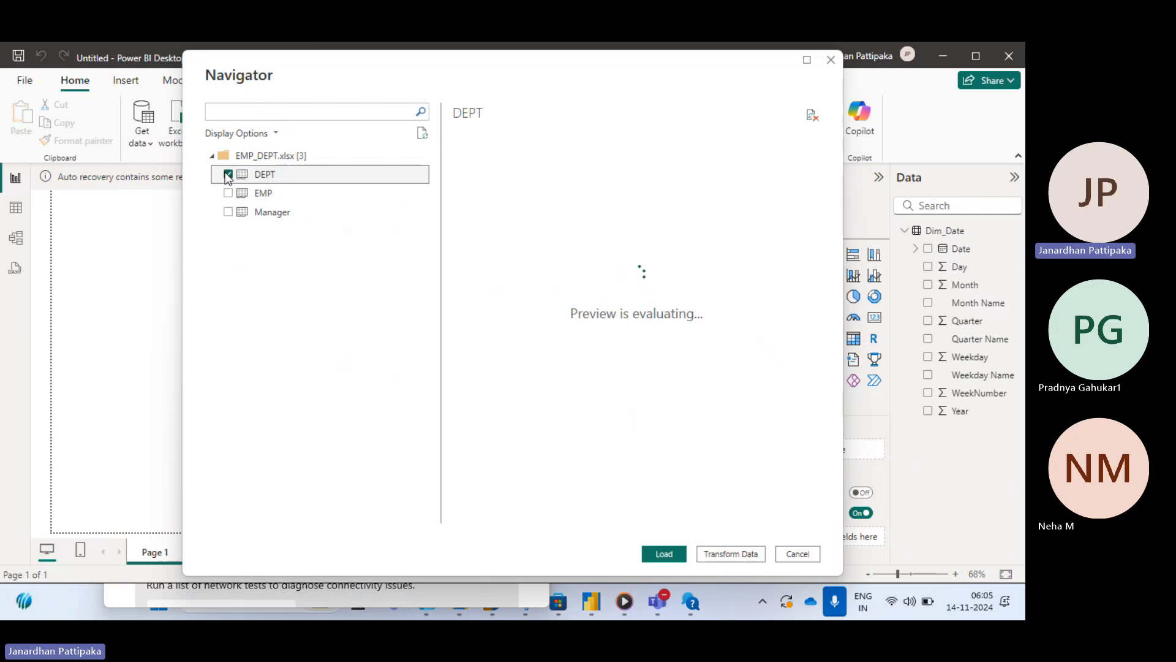
left_click(228, 193)
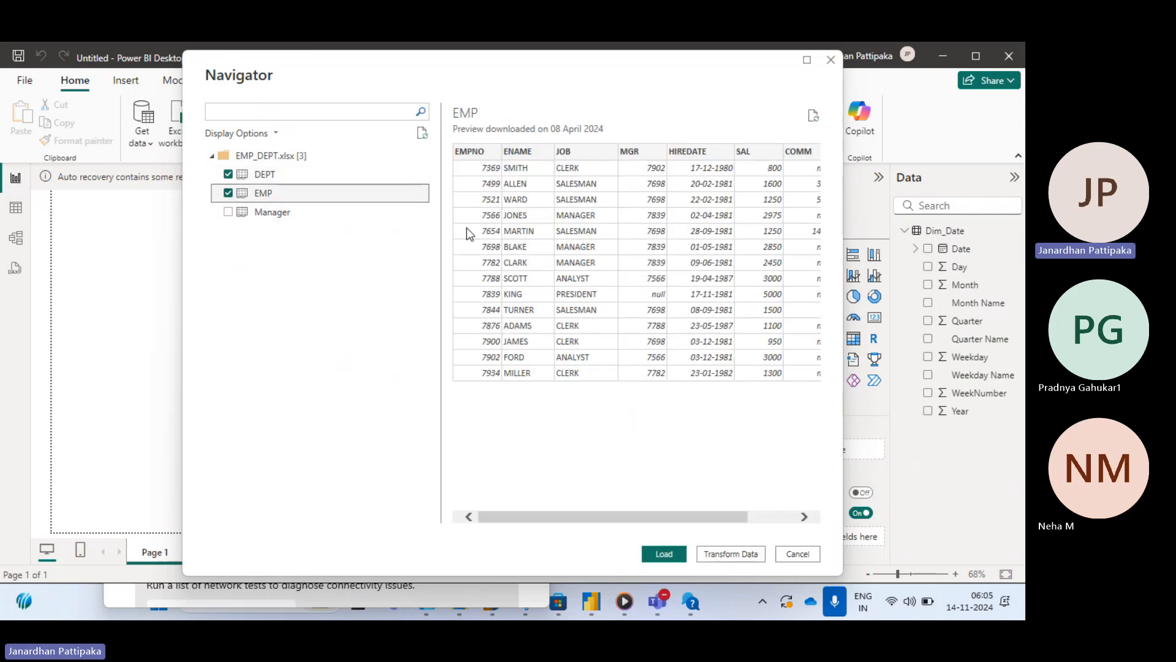
left_click(228, 212)
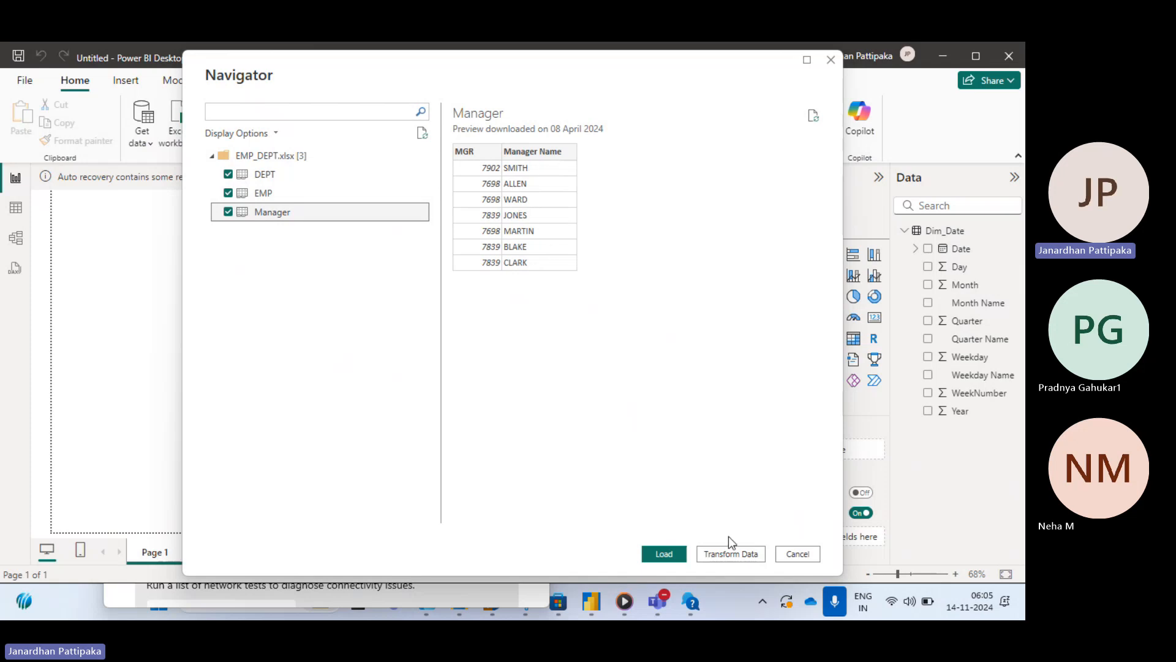
left_click(667, 554)
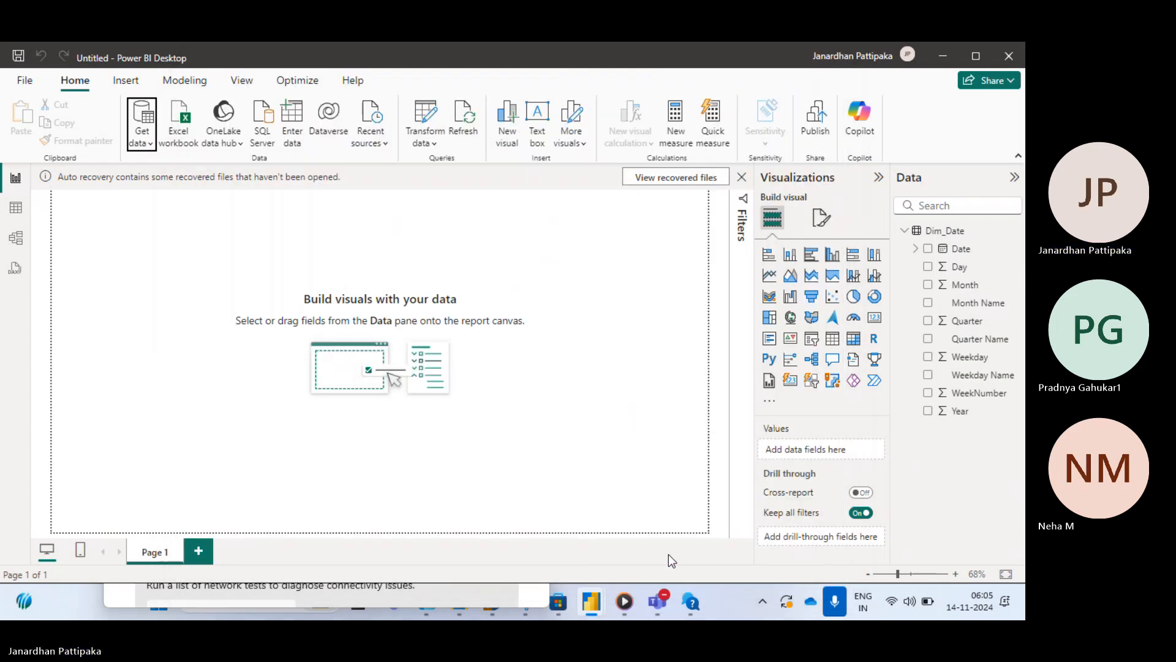
mouse_move(653, 606)
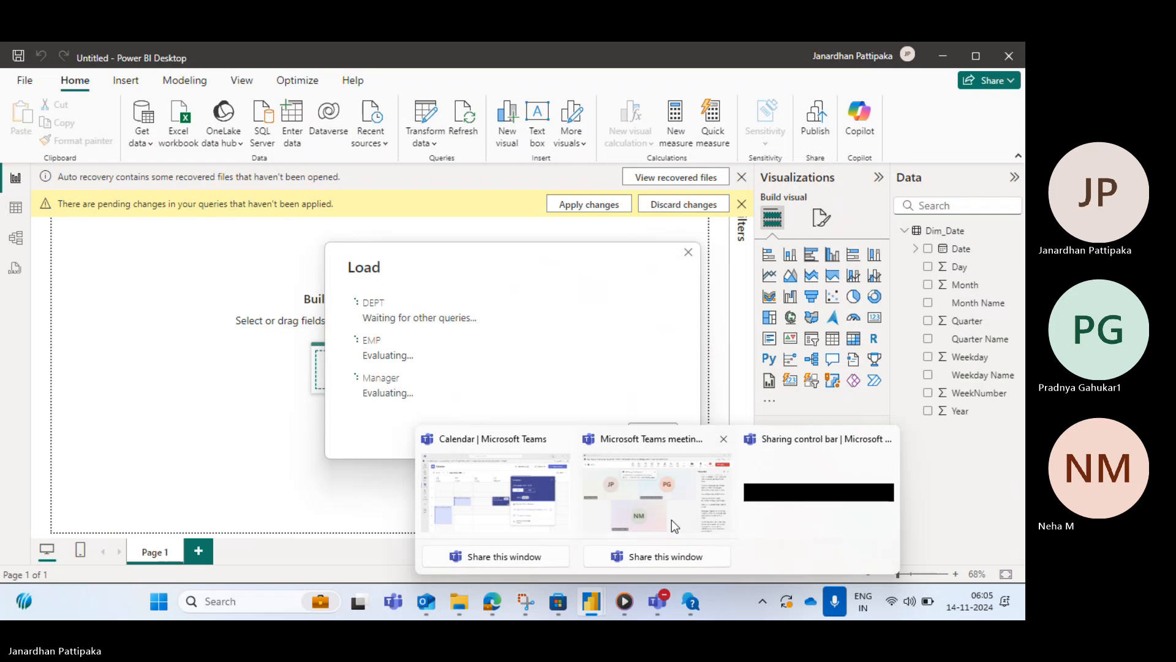
left_click(672, 519)
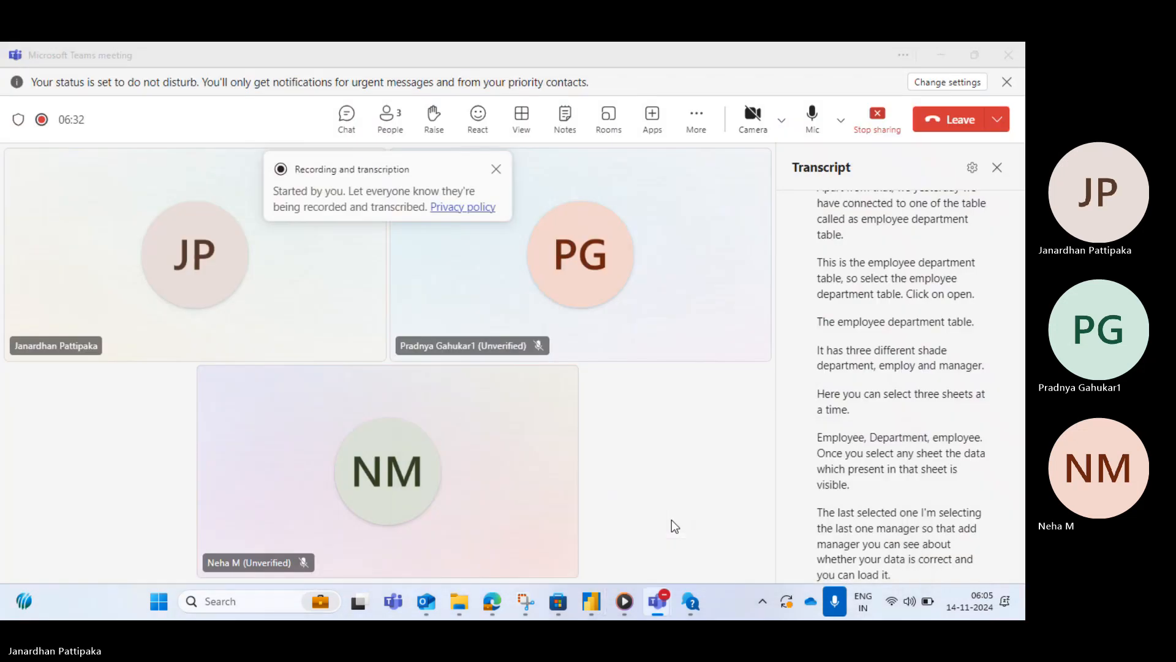
key("alt+Tab")
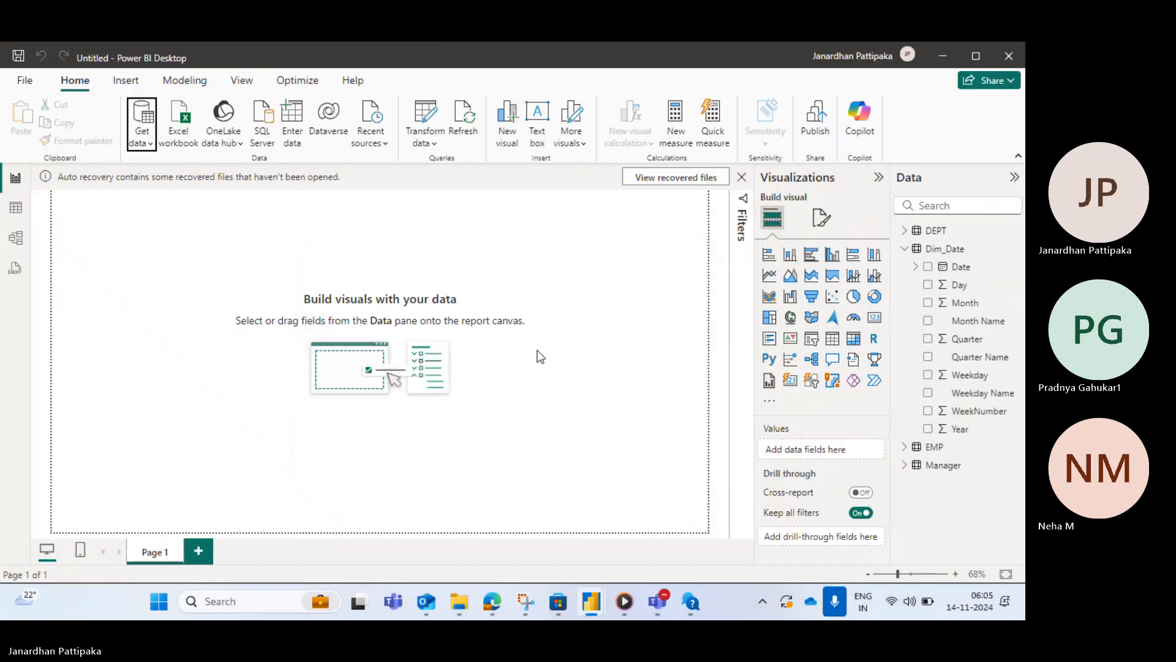
left_click(905, 248)
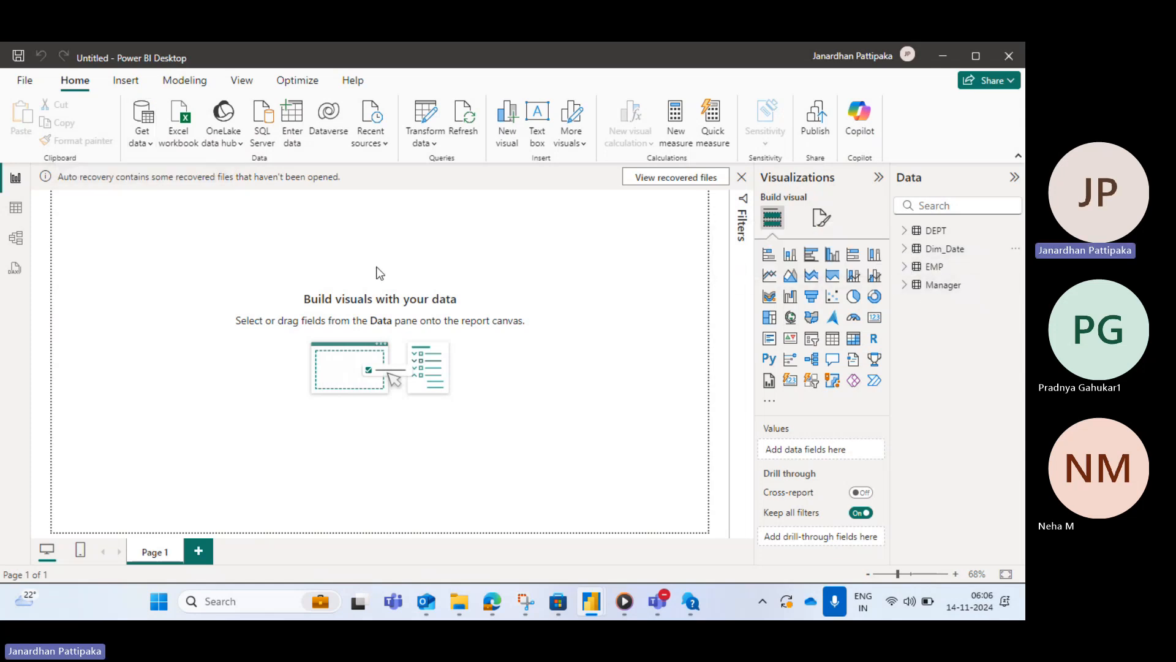
- Open the Sample - Superstore (1).xlsx workbook from Downloads as a new Excel data source
left_click(150, 144)
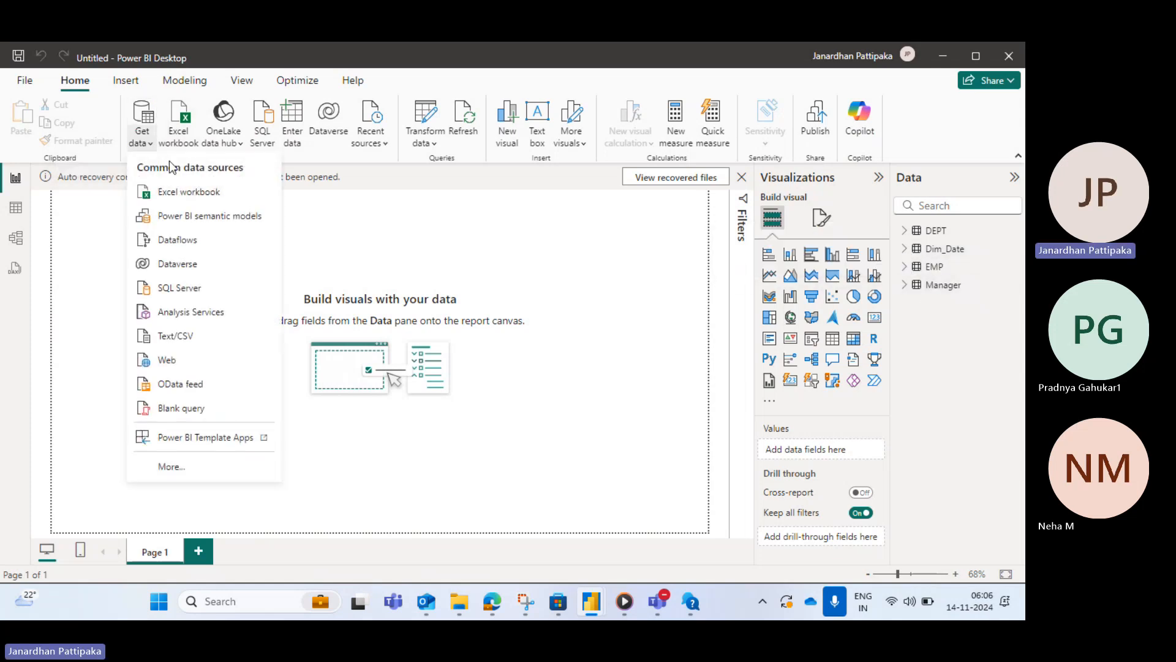
left_click(177, 200)
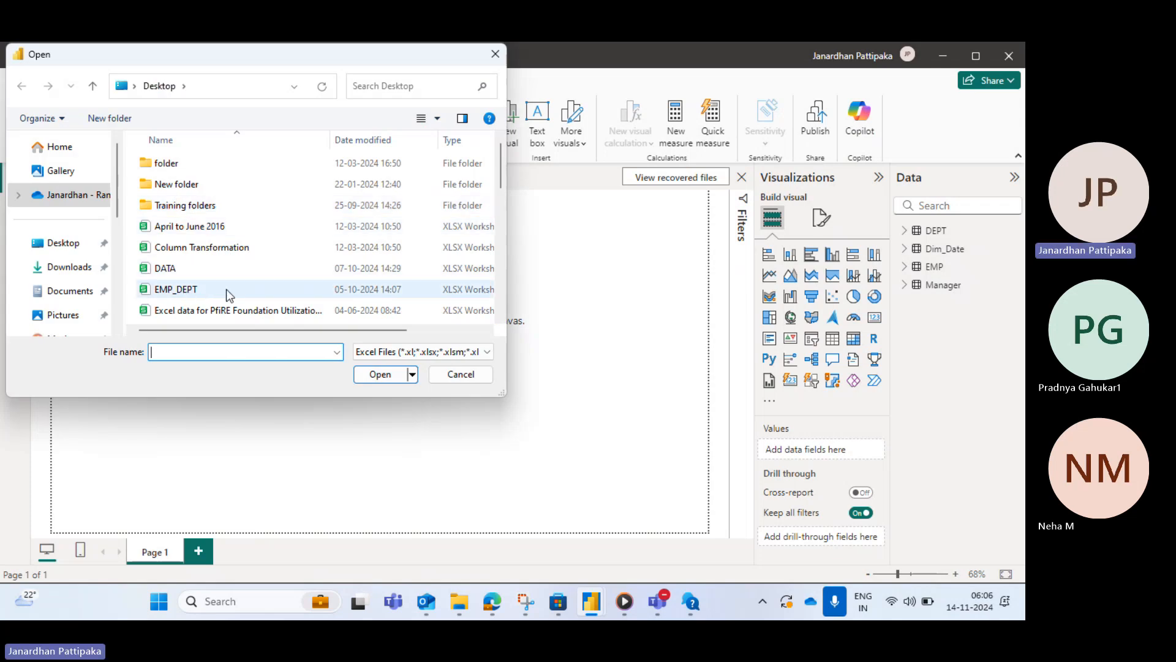
left_click(69, 271)
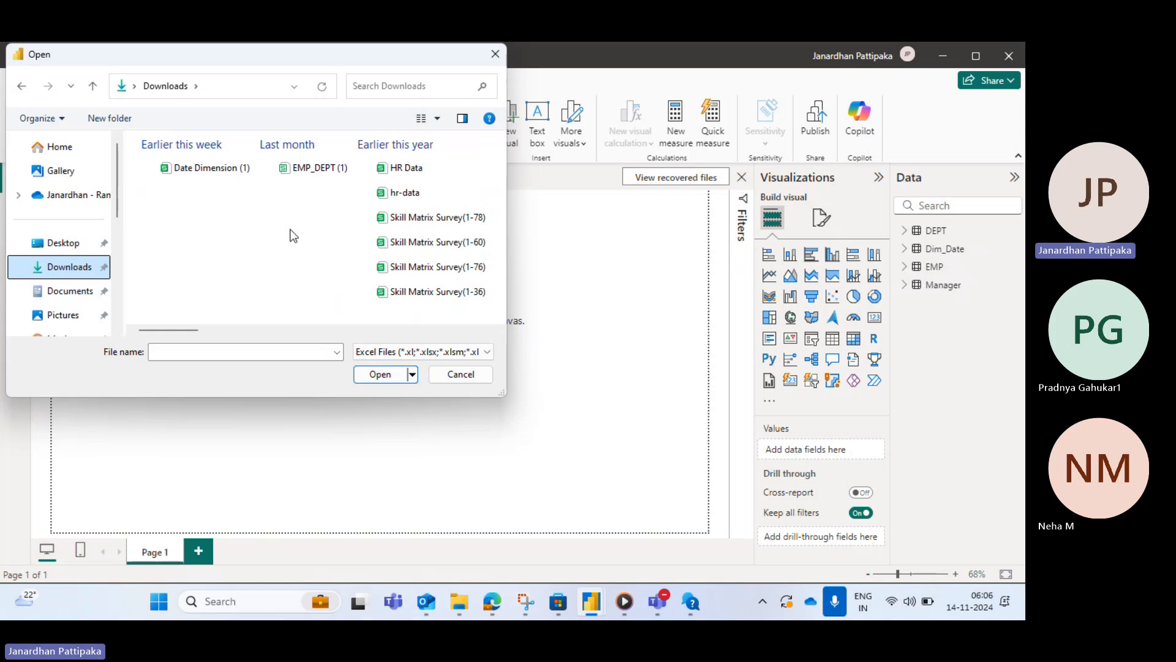
left_click(212, 353)
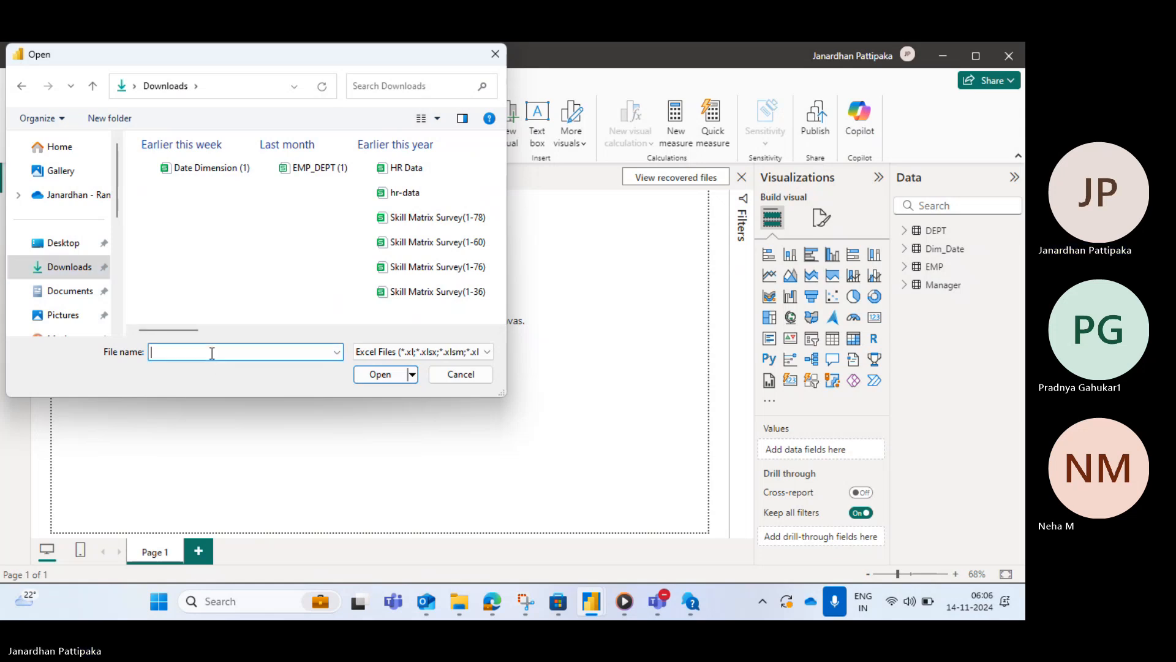
type("o")
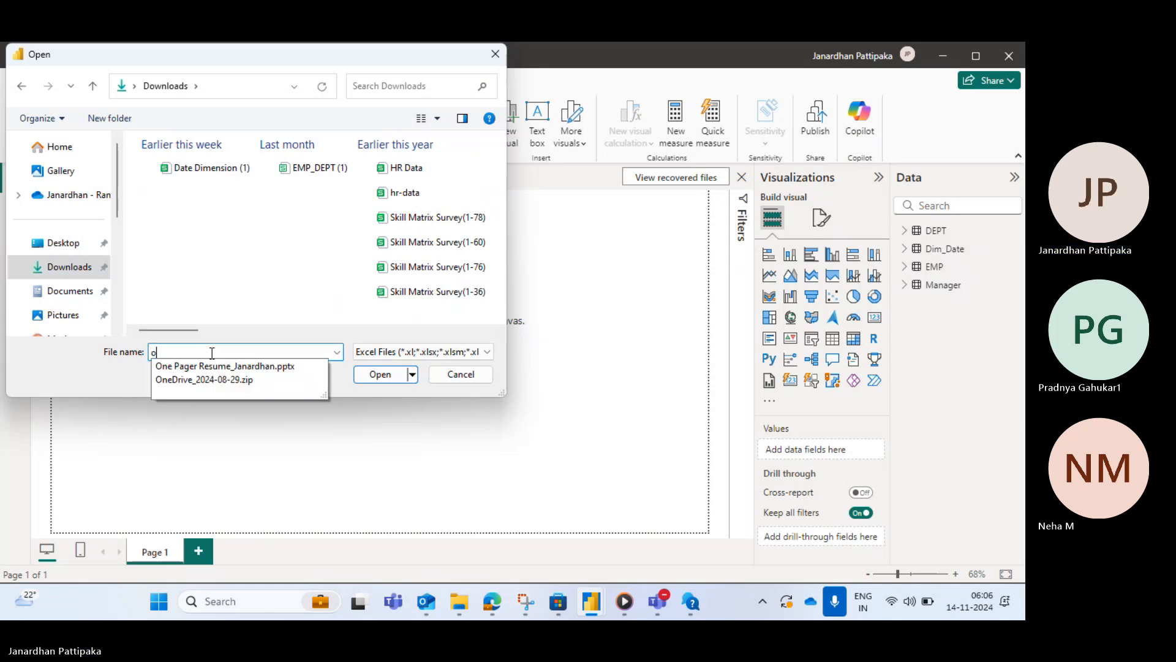
key("BackSpace")
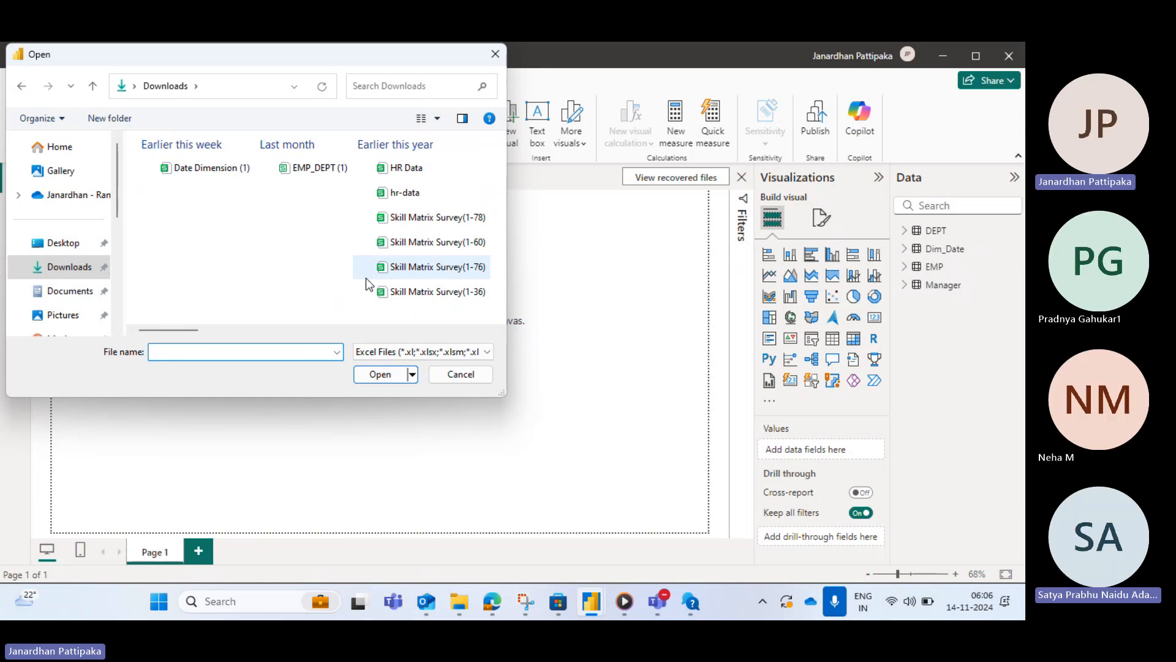
type("sampl")
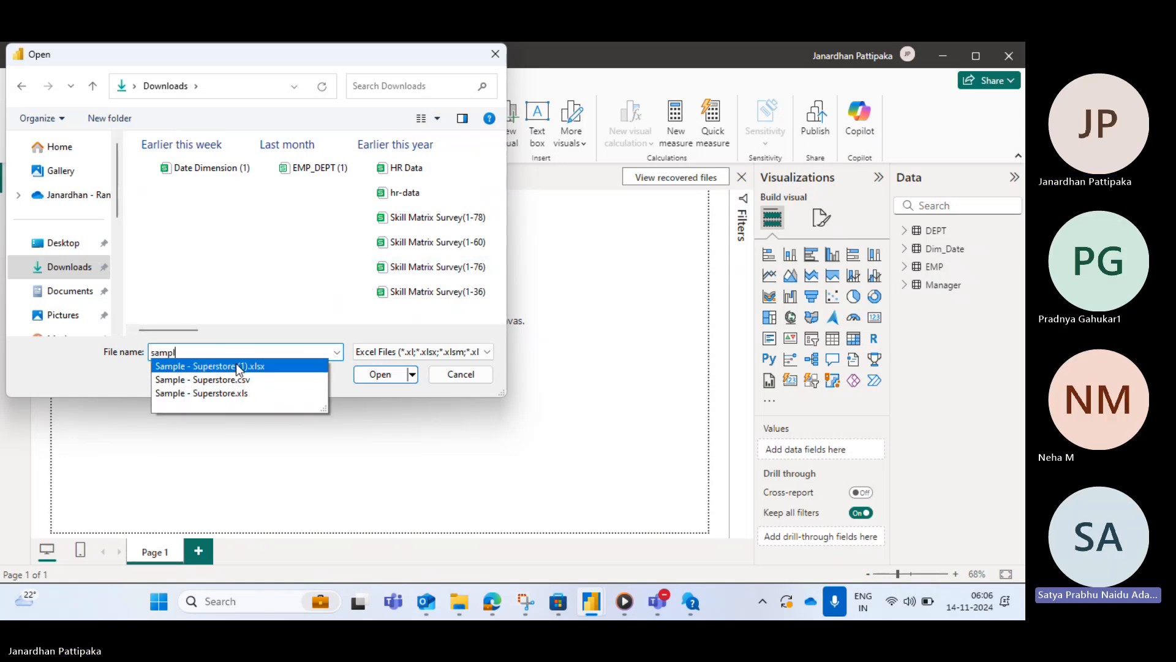
left_click(236, 365)
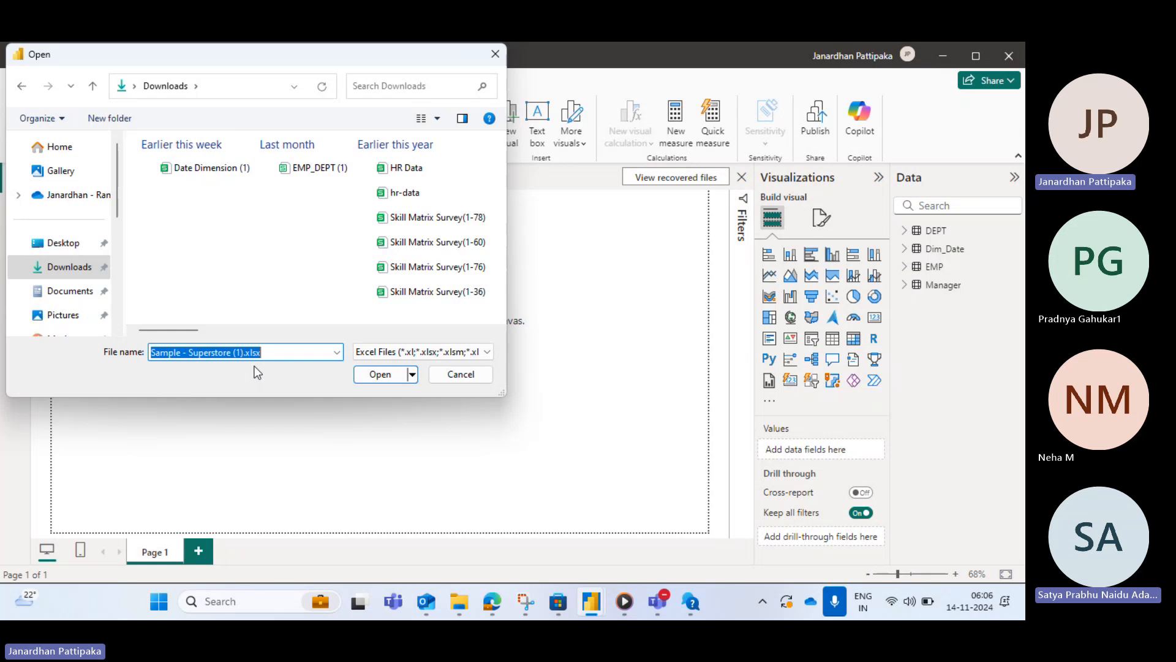
left_click(384, 376)
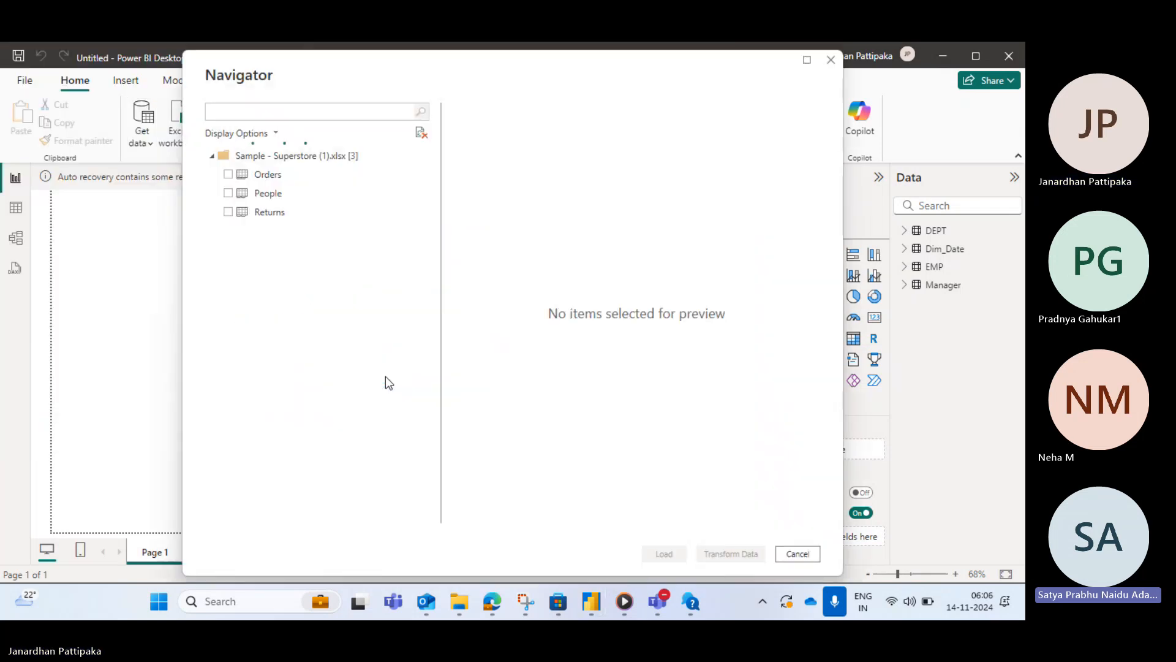
- Select the Orders, People and Returns sheets of the Superstore workbook and load them
left_click(229, 176)
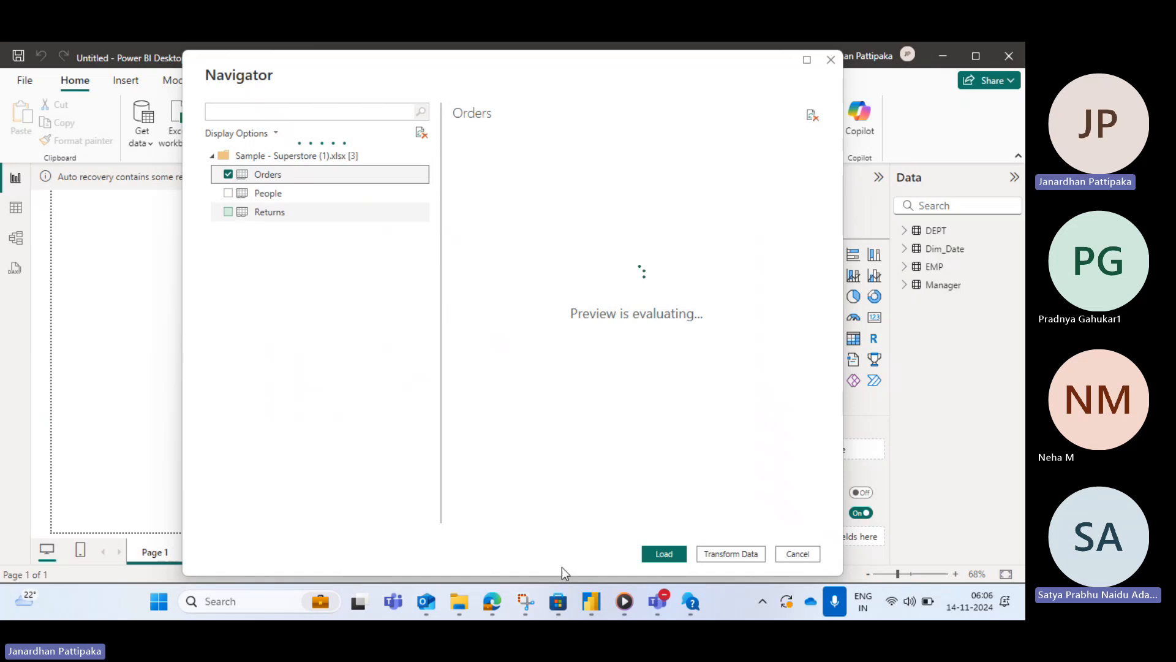
mouse_move(661, 603)
left_click(671, 513)
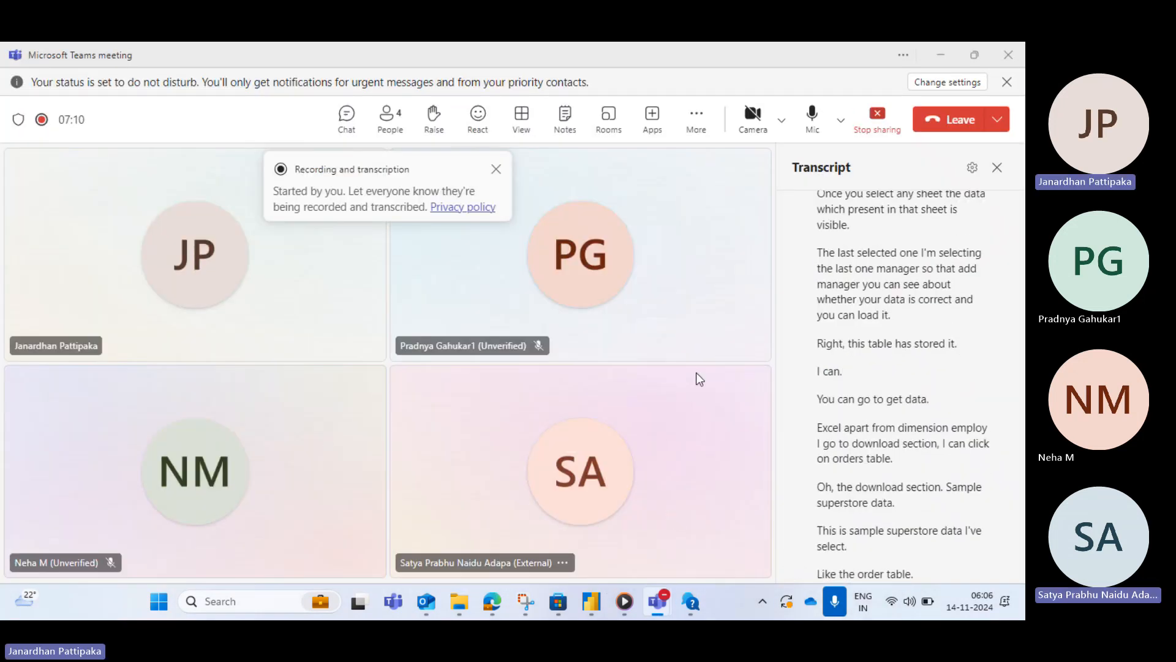
key("alt+Tab")
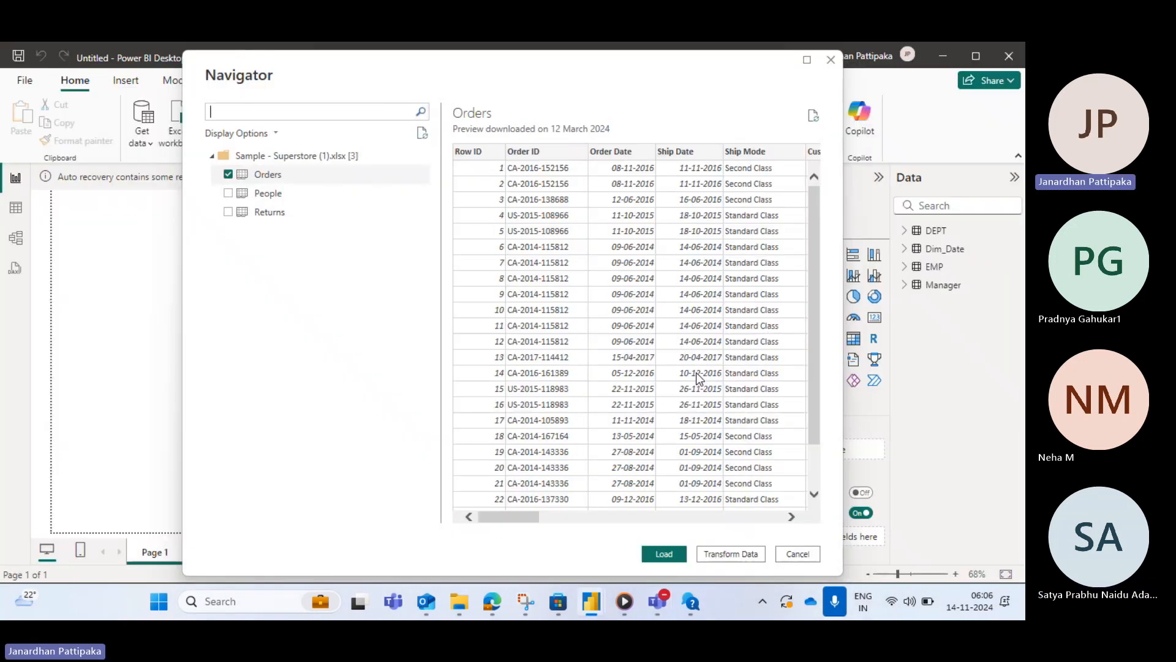
left_click(228, 192)
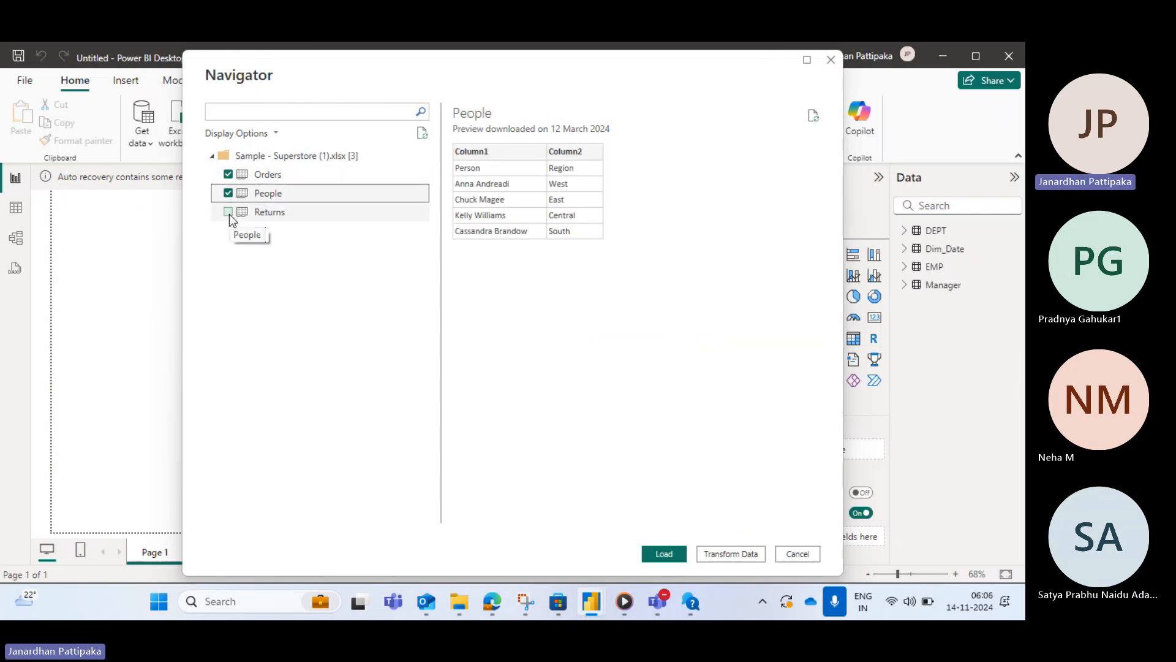
left_click(228, 212)
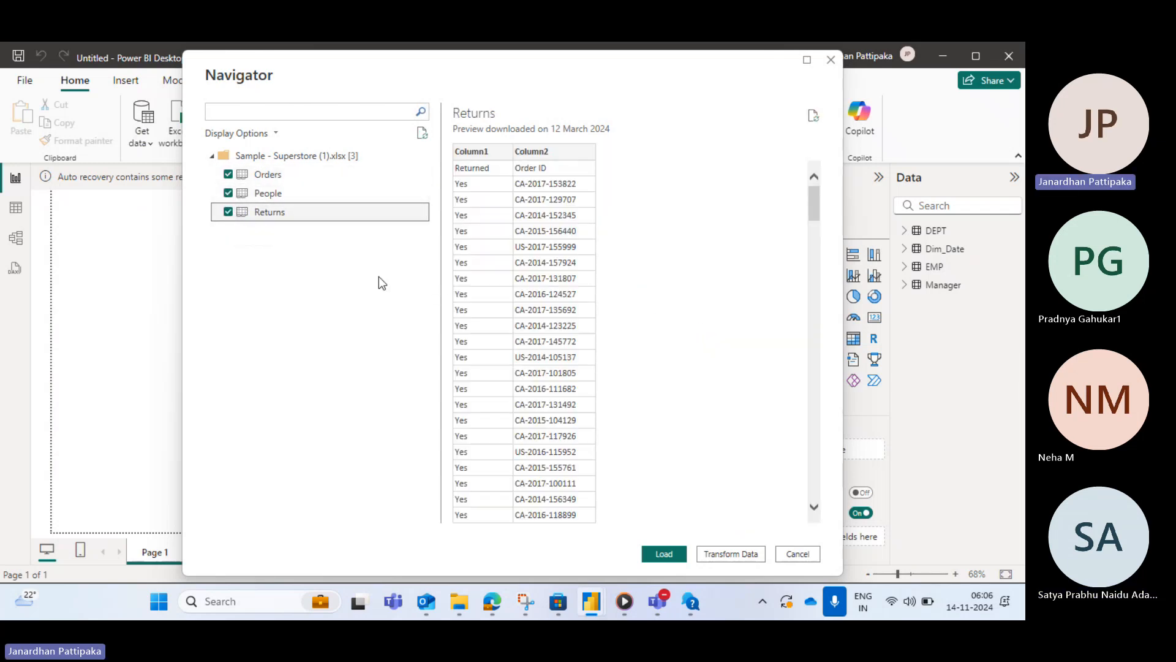
left_click(668, 554)
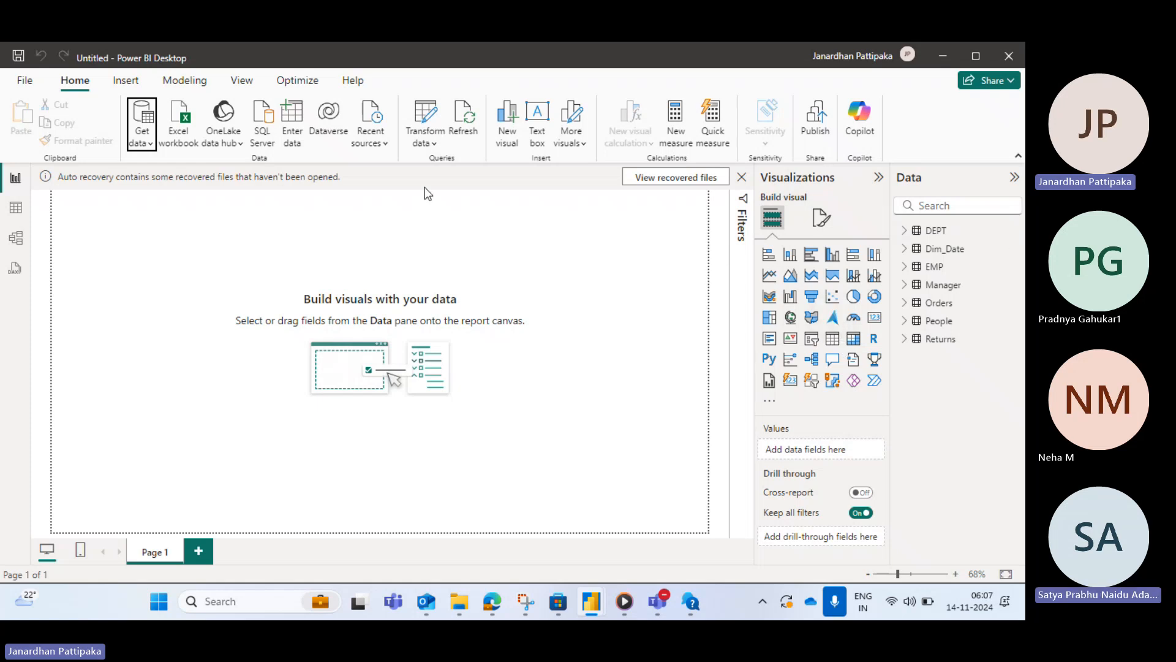
- Open the Power Query Editor and select the Order Date column of the Orders query
left_click(435, 146)
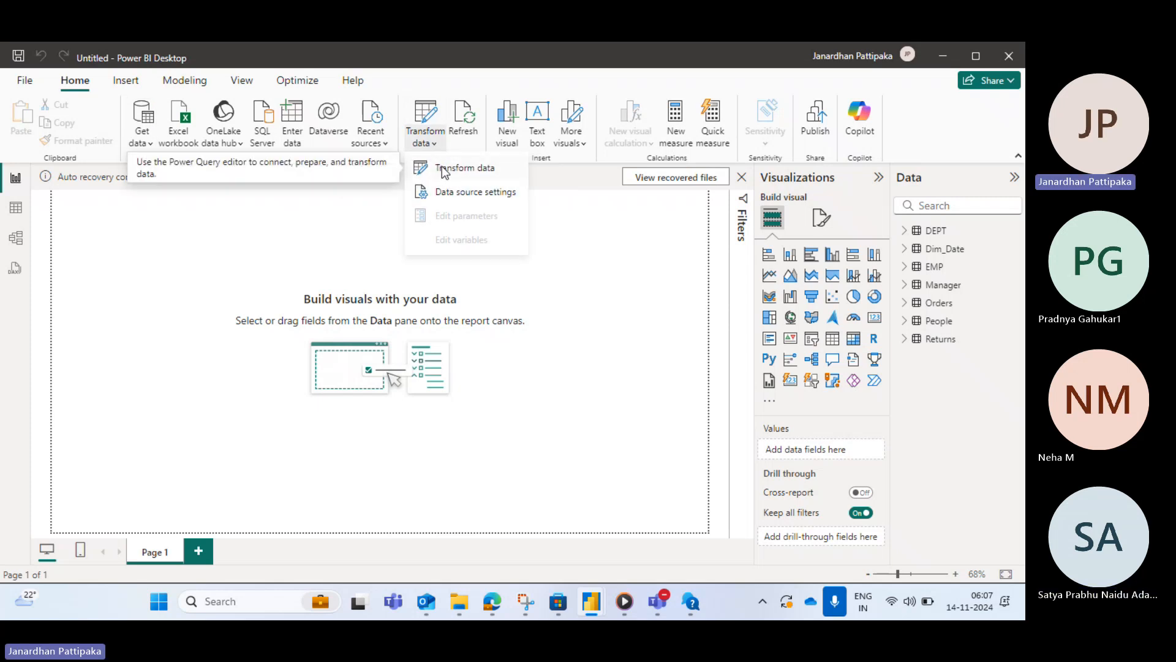
left_click(442, 169)
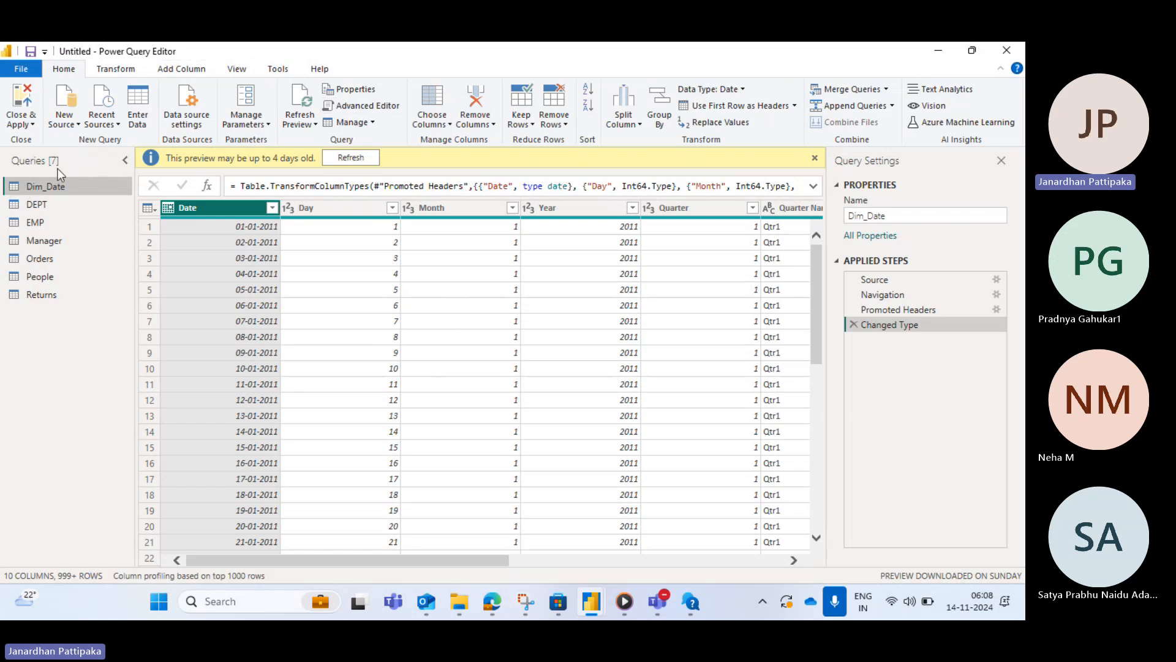
left_click(35, 260)
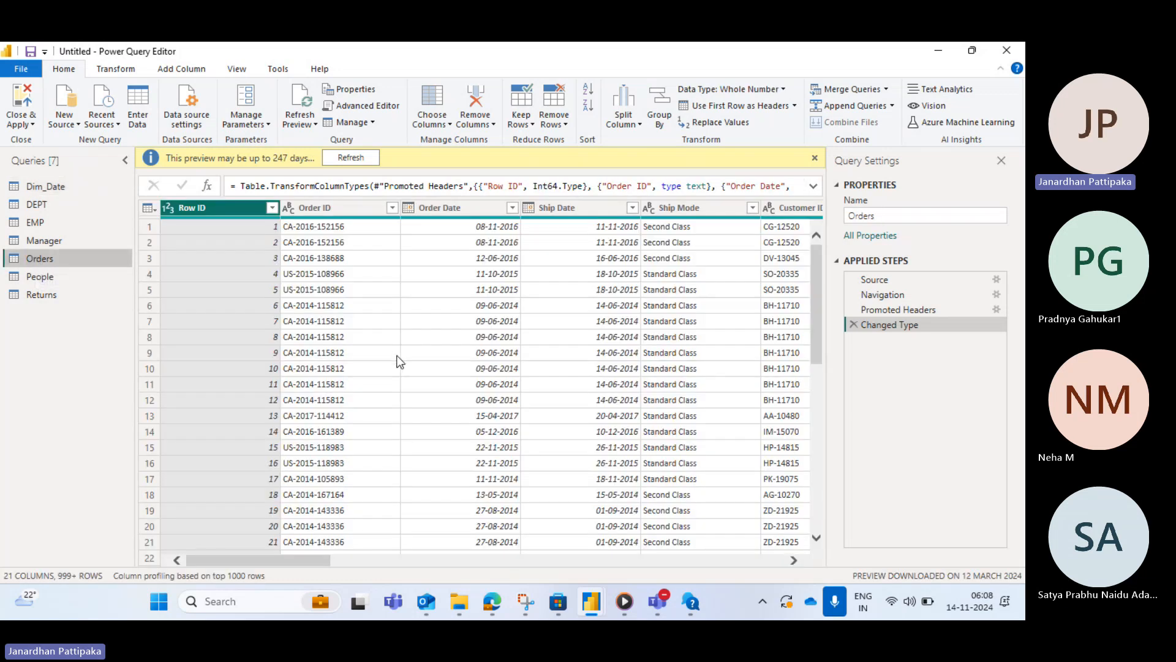
left_click(460, 207)
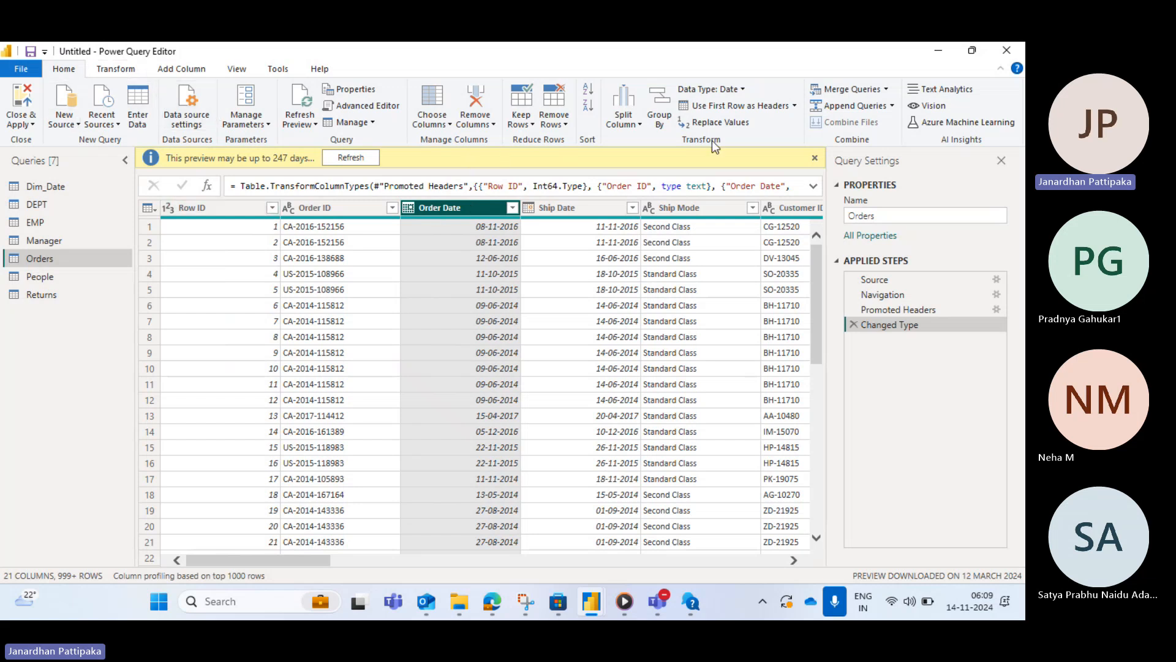
- Compare the date tools offered for transforming versus adding a column from Order Date
left_click(109, 70)
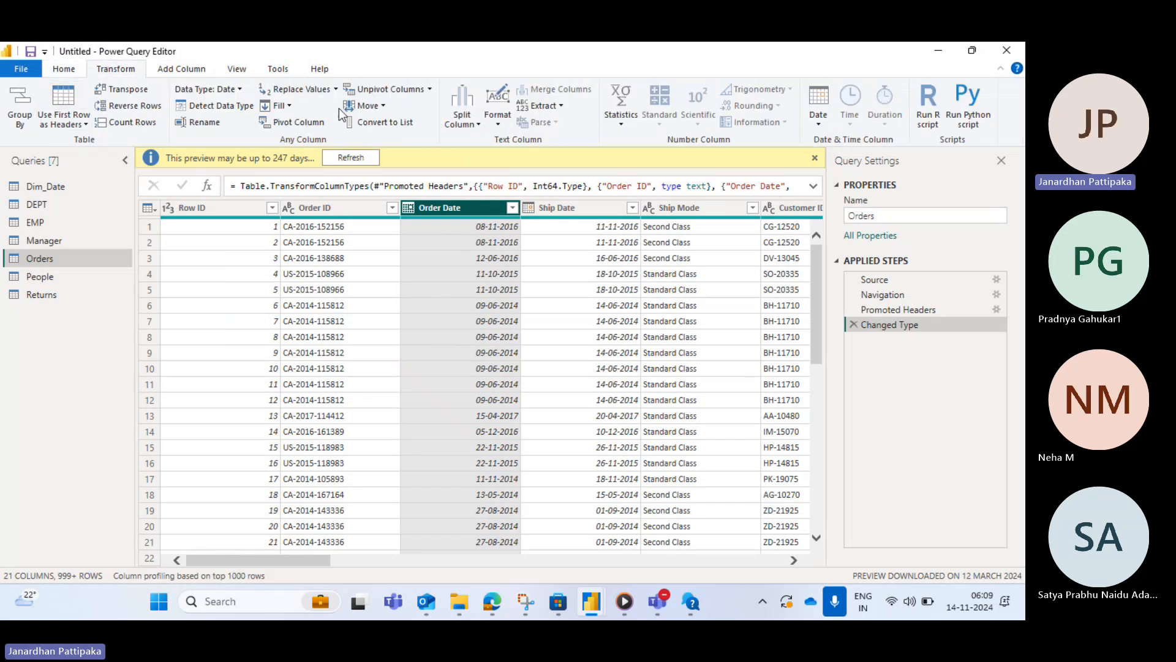
left_click(185, 69)
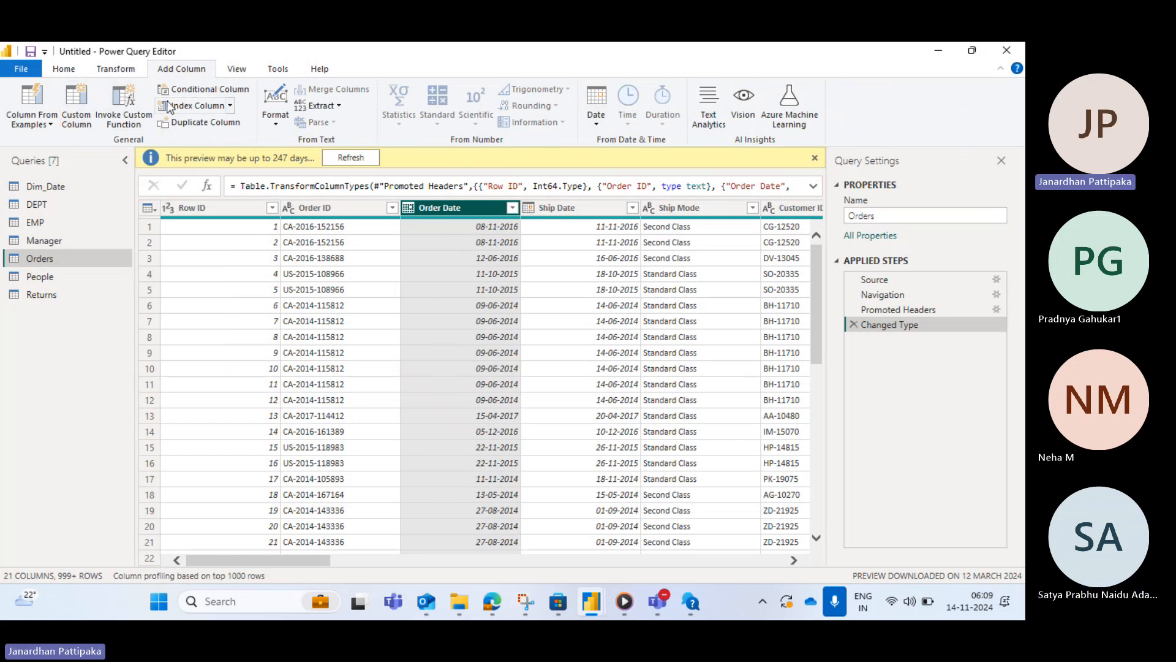
left_click(115, 69)
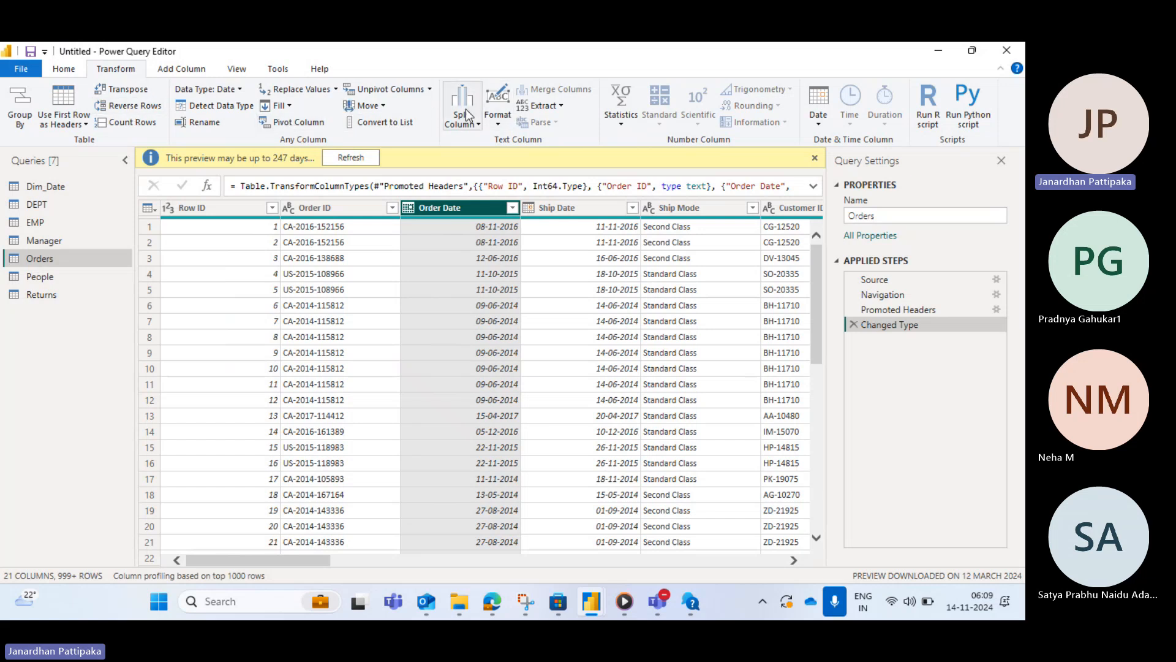
left_click(198, 71)
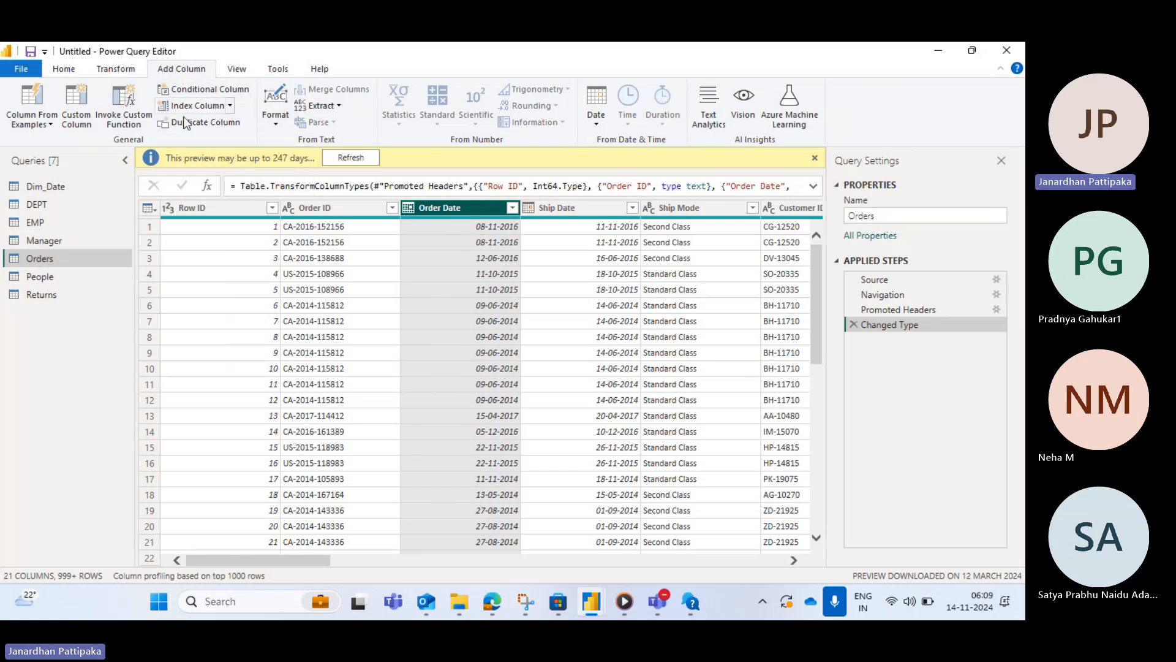
left_click(116, 69)
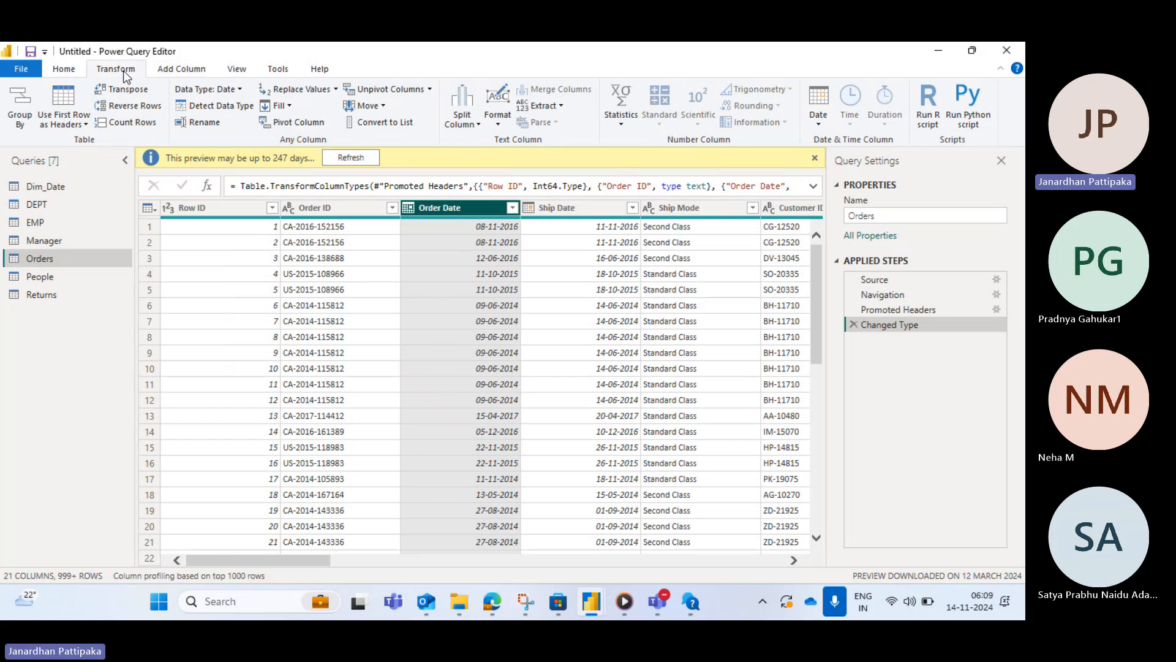
left_click(182, 69)
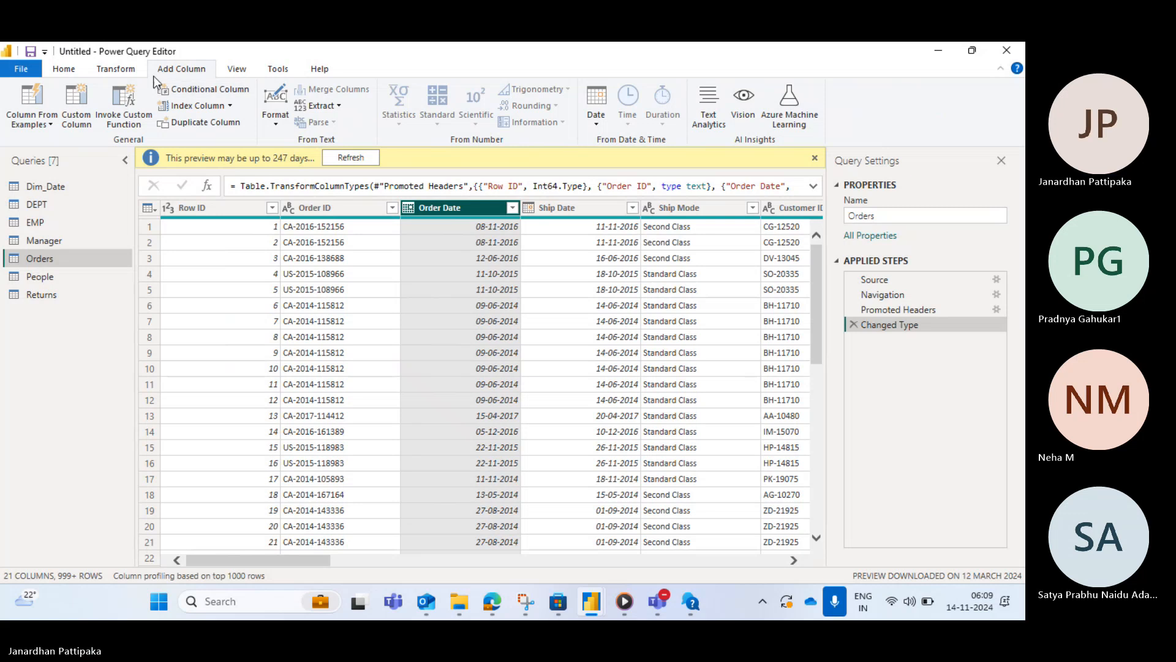
left_click(123, 70)
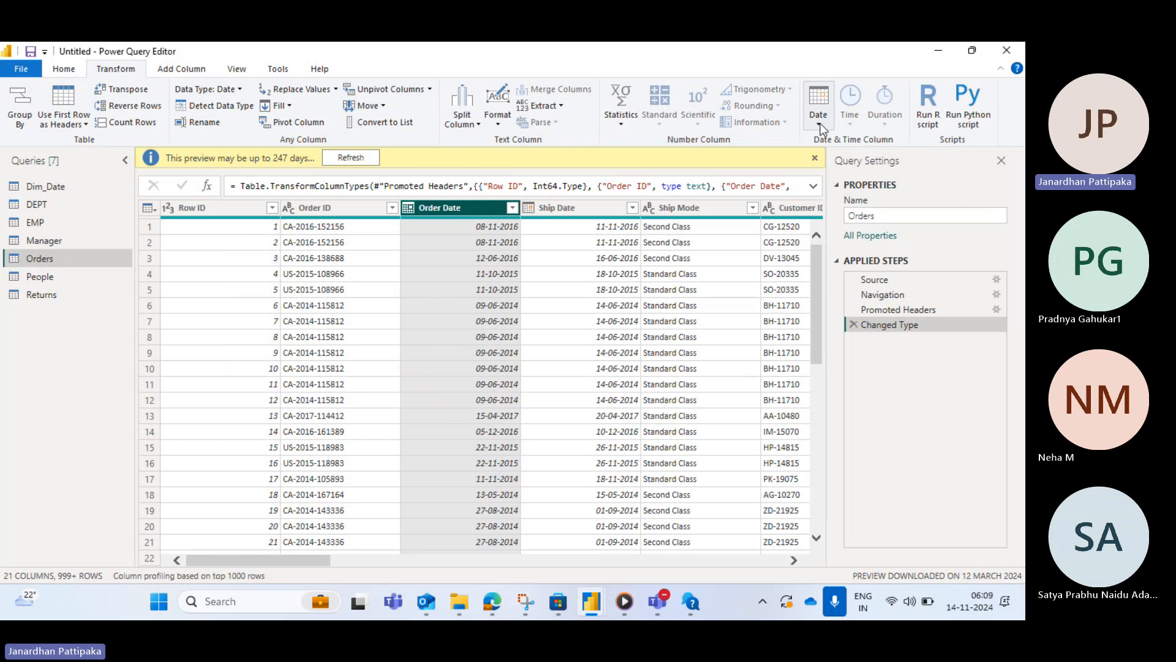
left_click(188, 68)
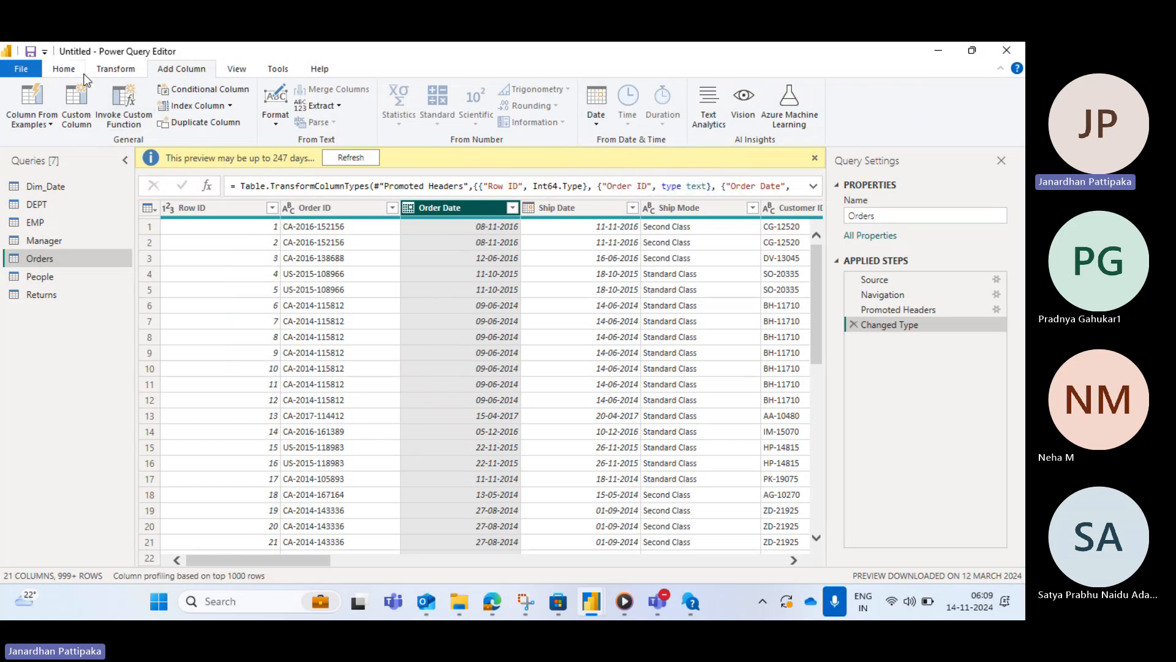
- Try extracting the year from the Order Date column, then remove that applied step
left_click(116, 70)
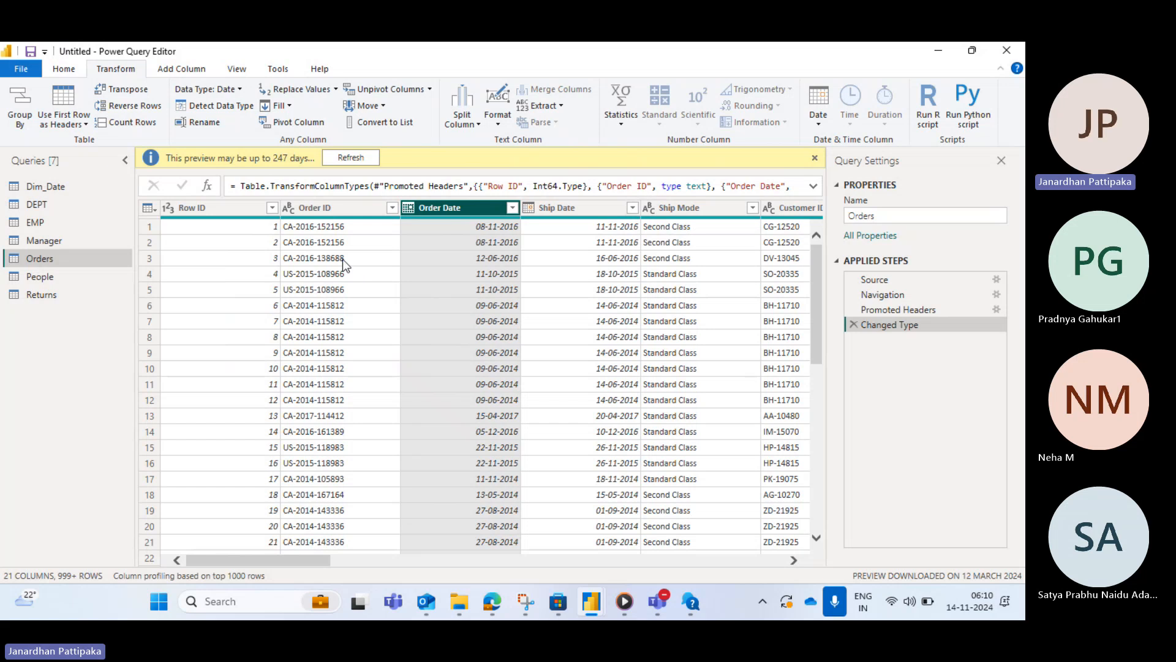
left_click(821, 122)
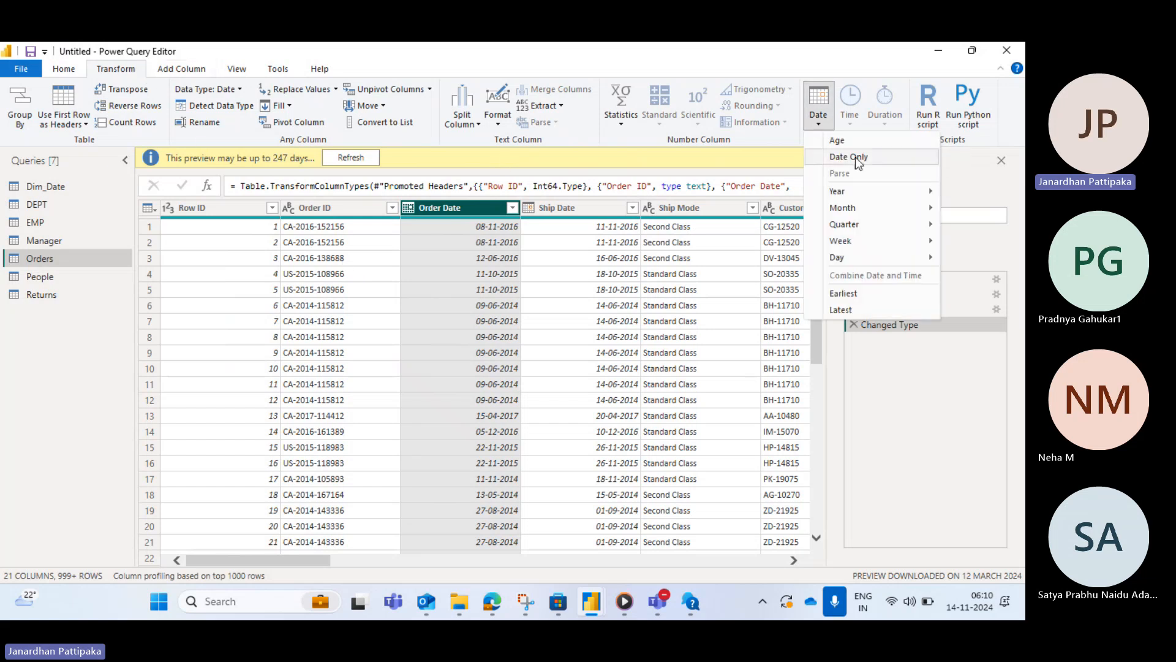
mouse_move(851, 193)
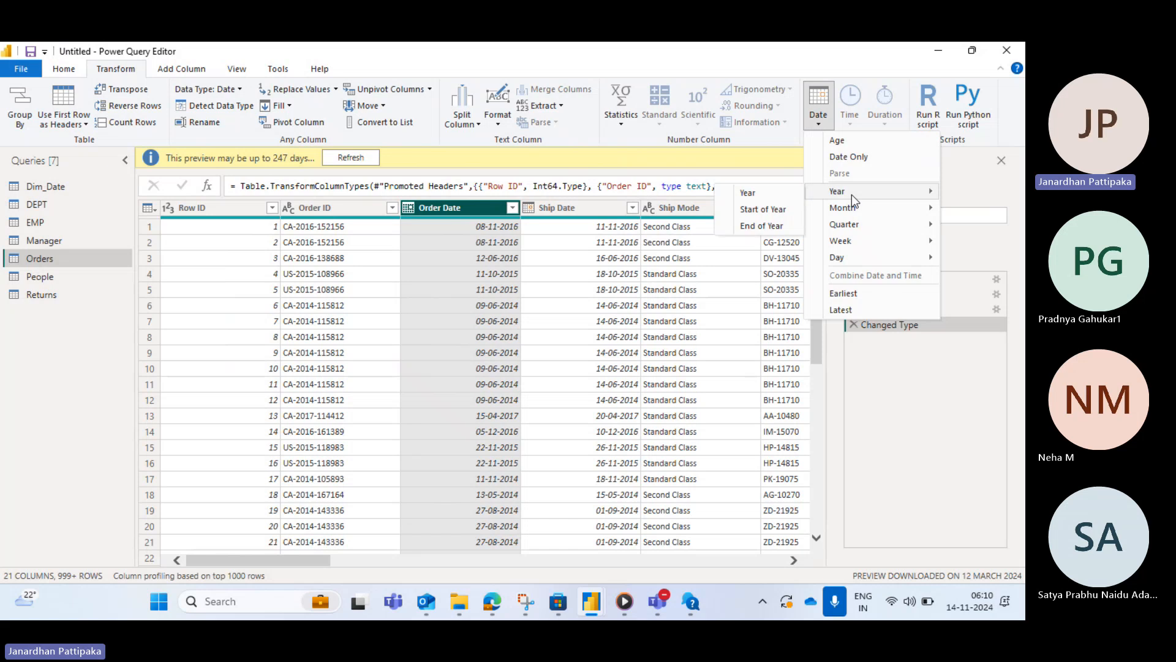
left_click(747, 193)
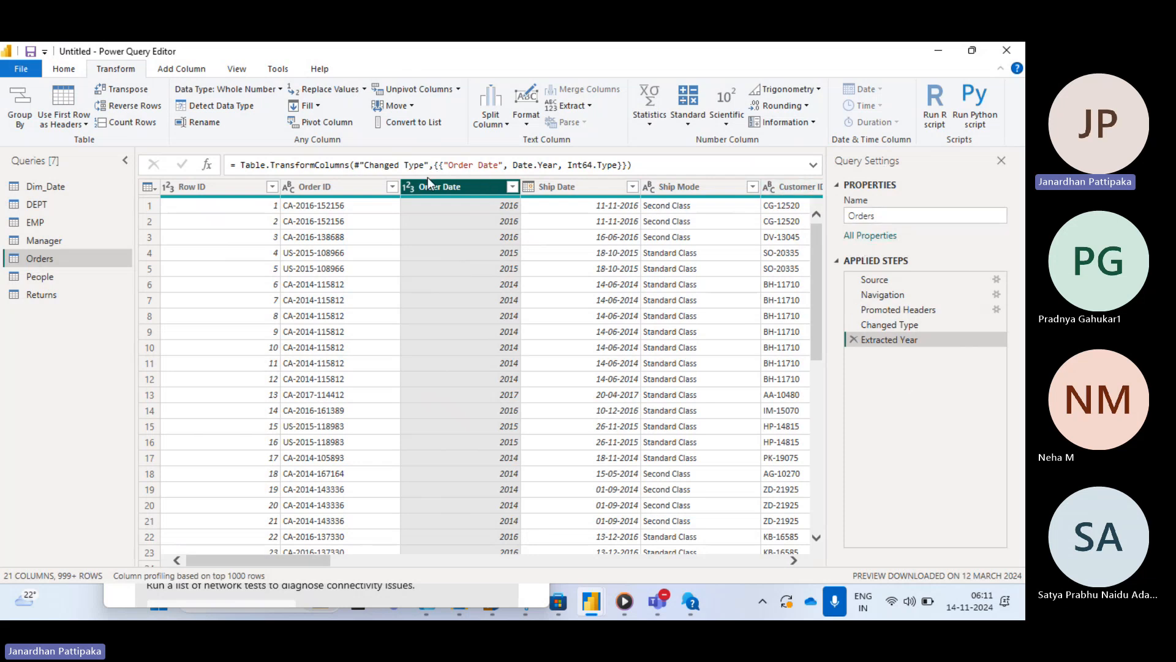
left_click(854, 342)
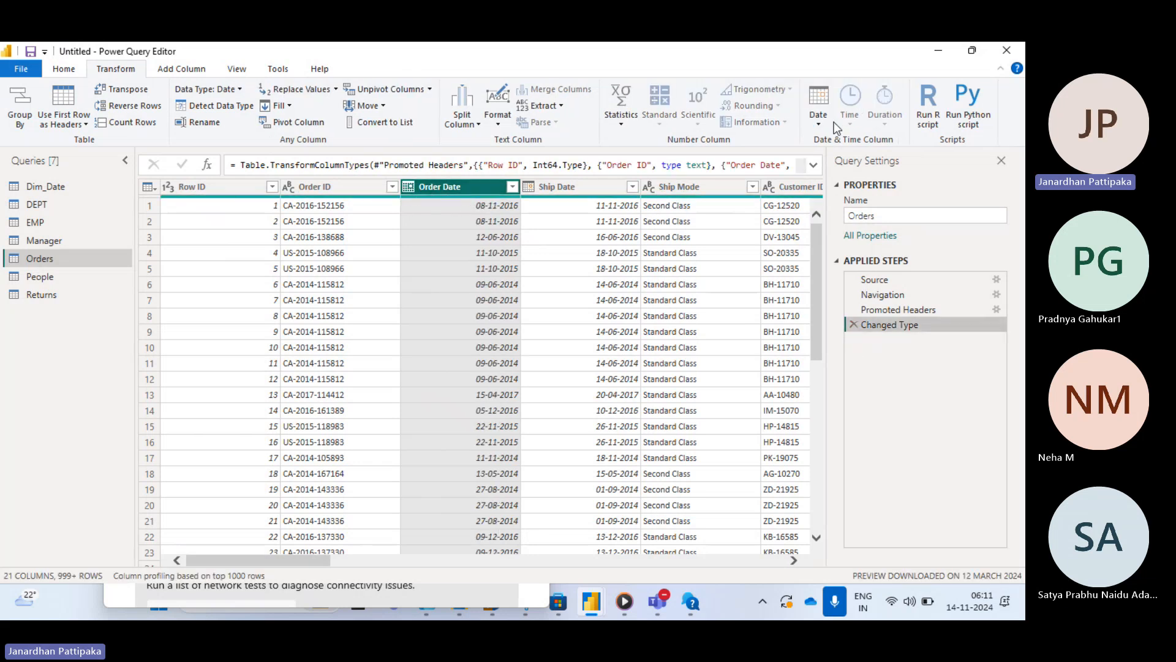
- Transform the Order Date column to the start of year
left_click(818, 124)
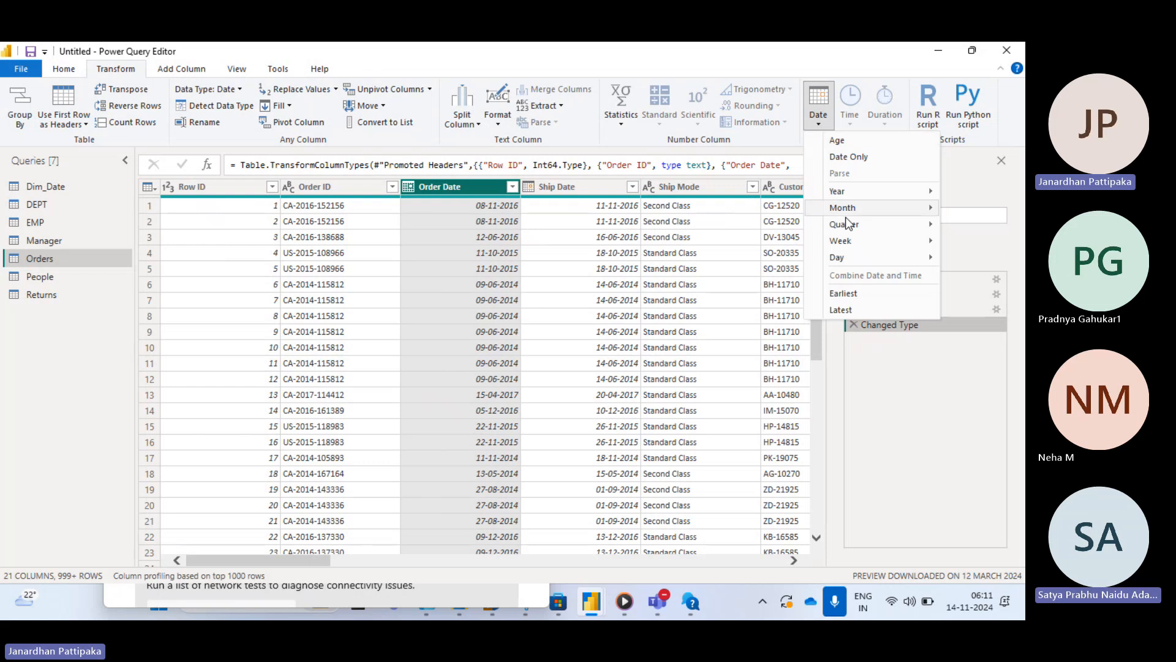
mouse_move(840, 193)
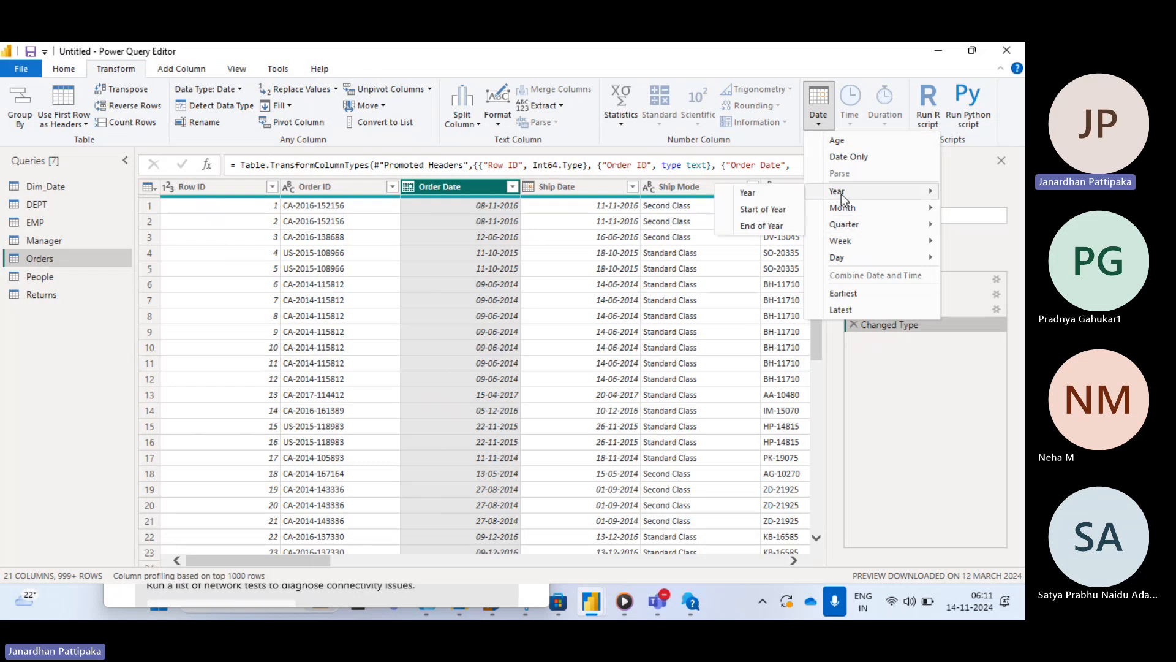
left_click(758, 208)
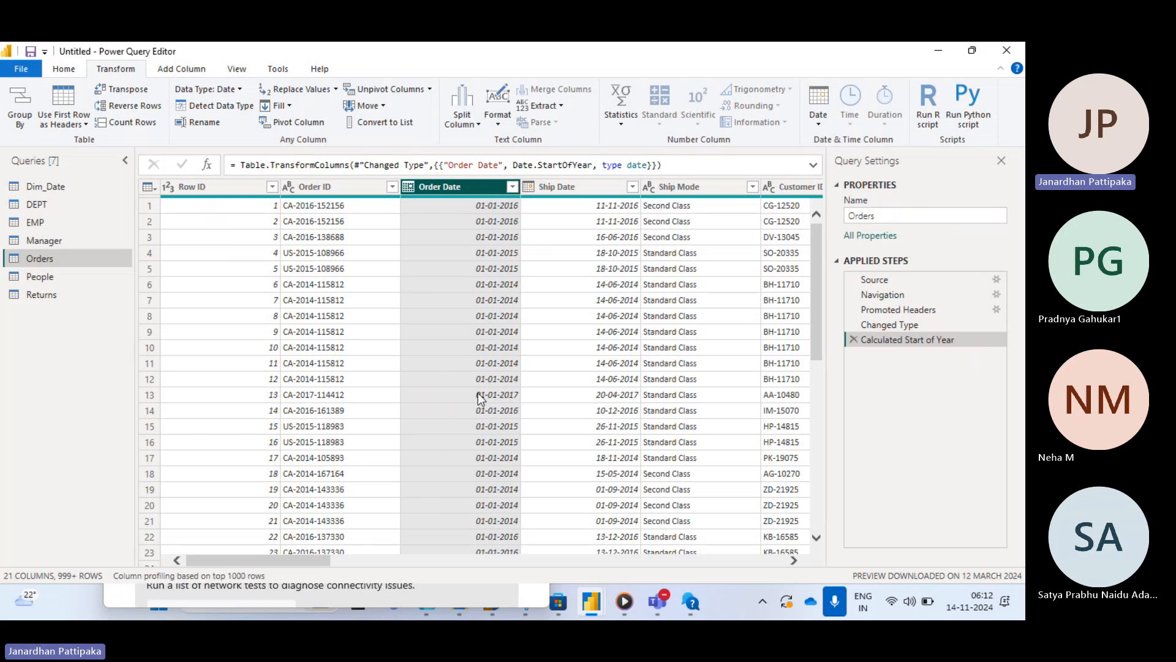
- Delete the start-of-year applied step from the Orders query
left_click(855, 339)
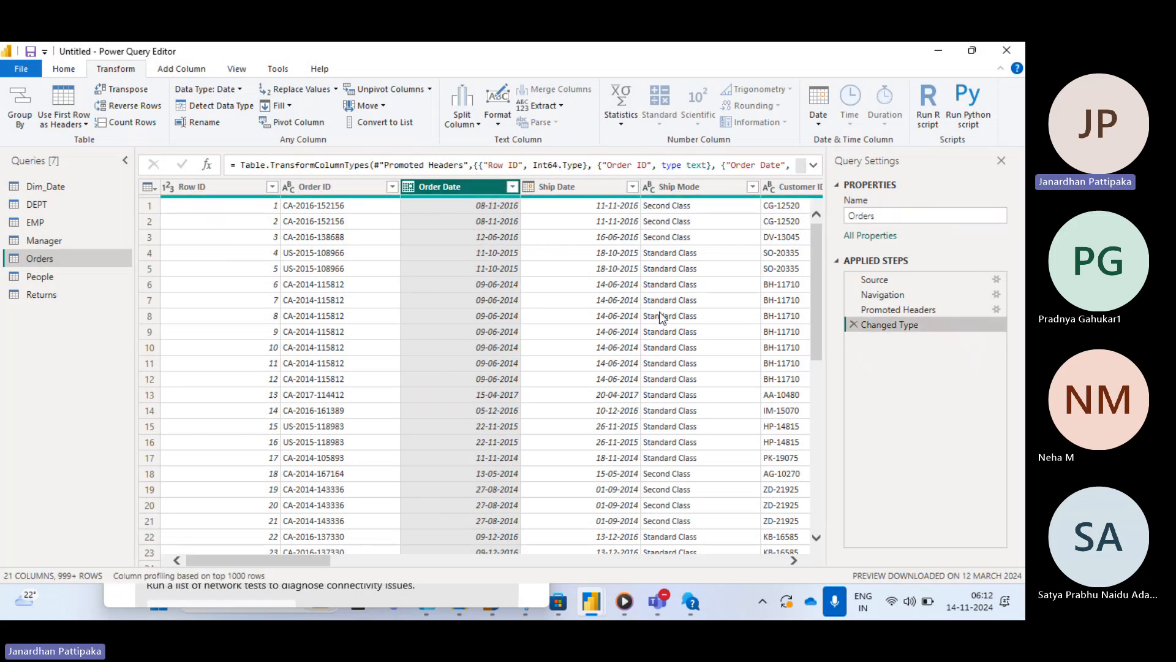
- Try transforming the Order Date column to the end of year, then remove that applied step
left_click(817, 126)
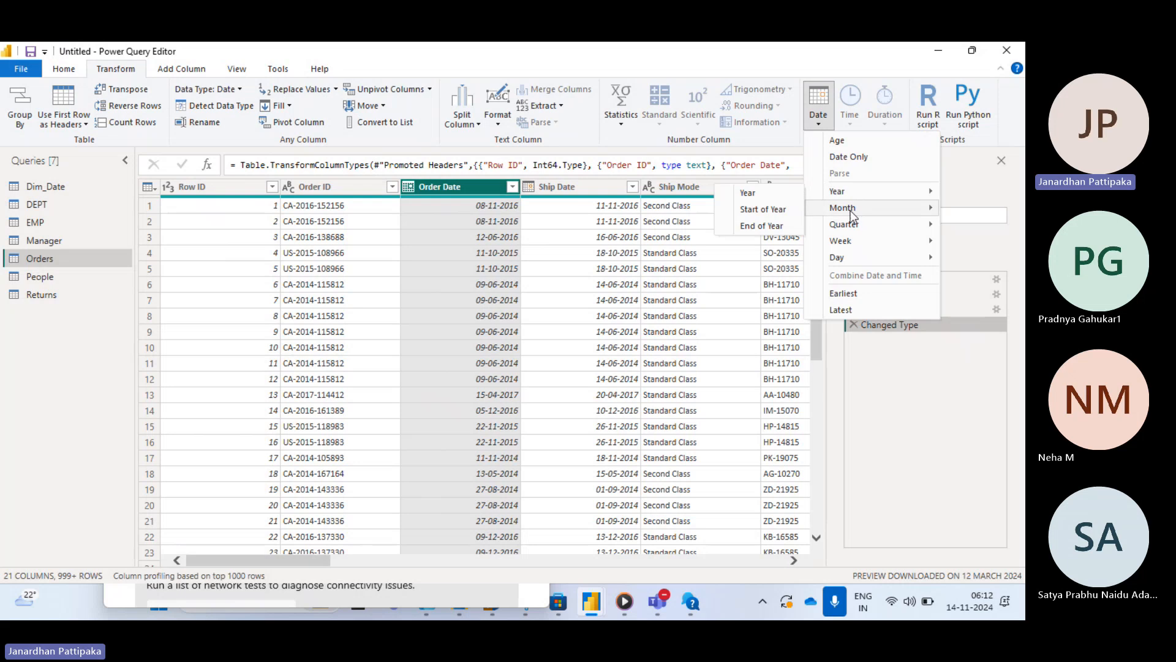
mouse_move(852, 192)
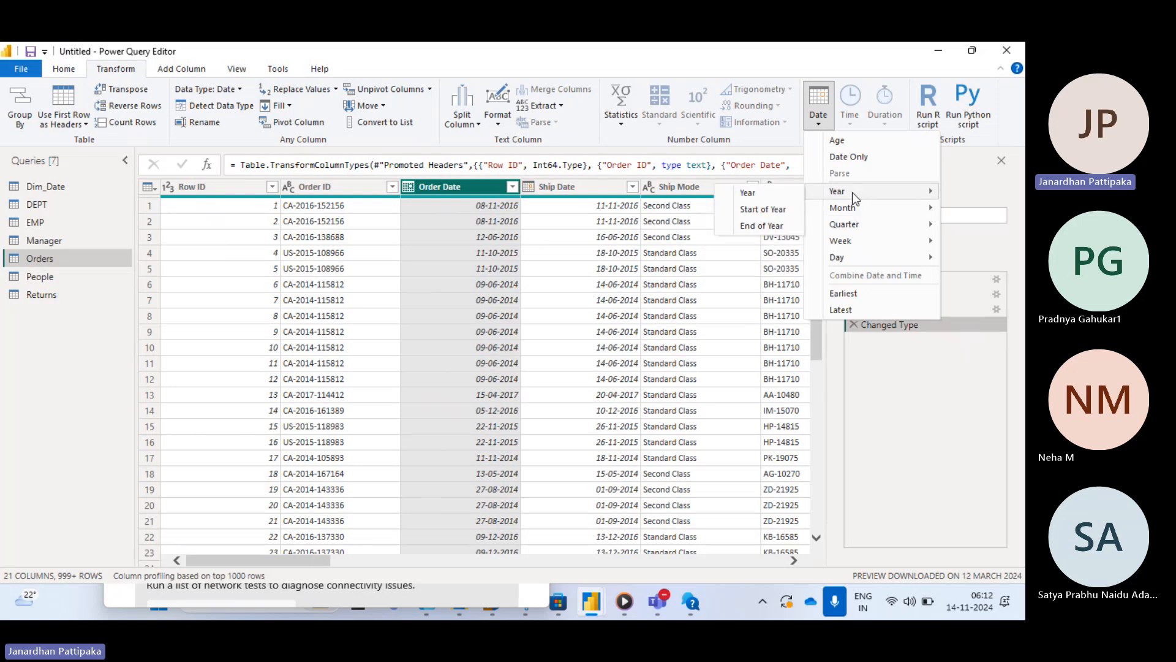
left_click(770, 226)
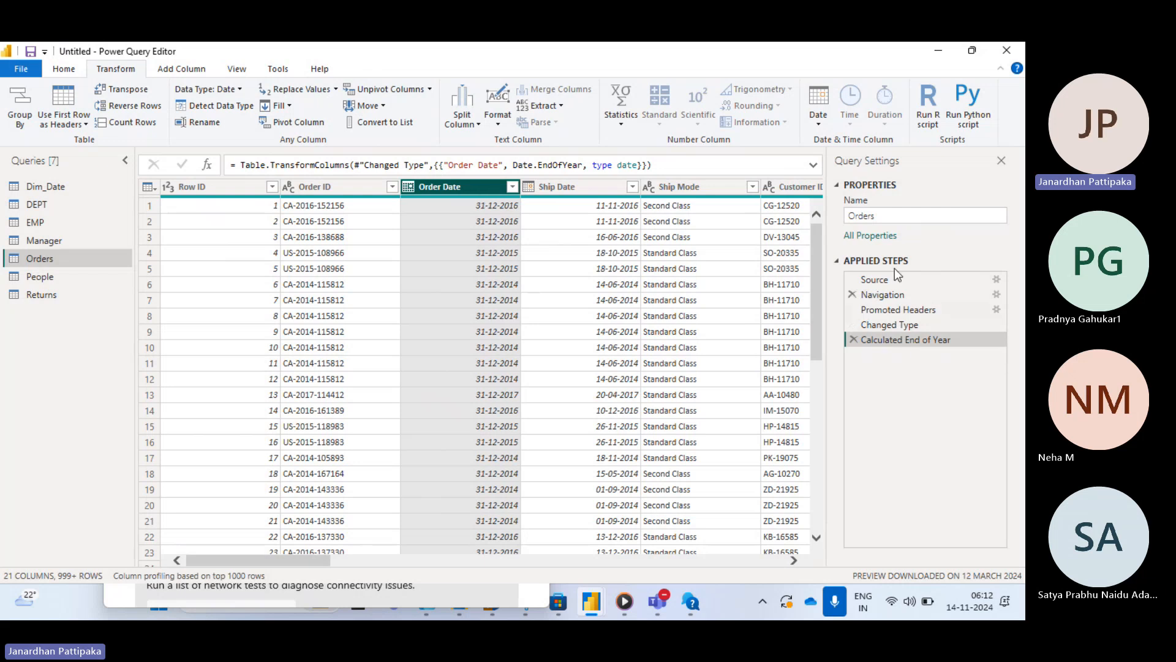
left_click(856, 342)
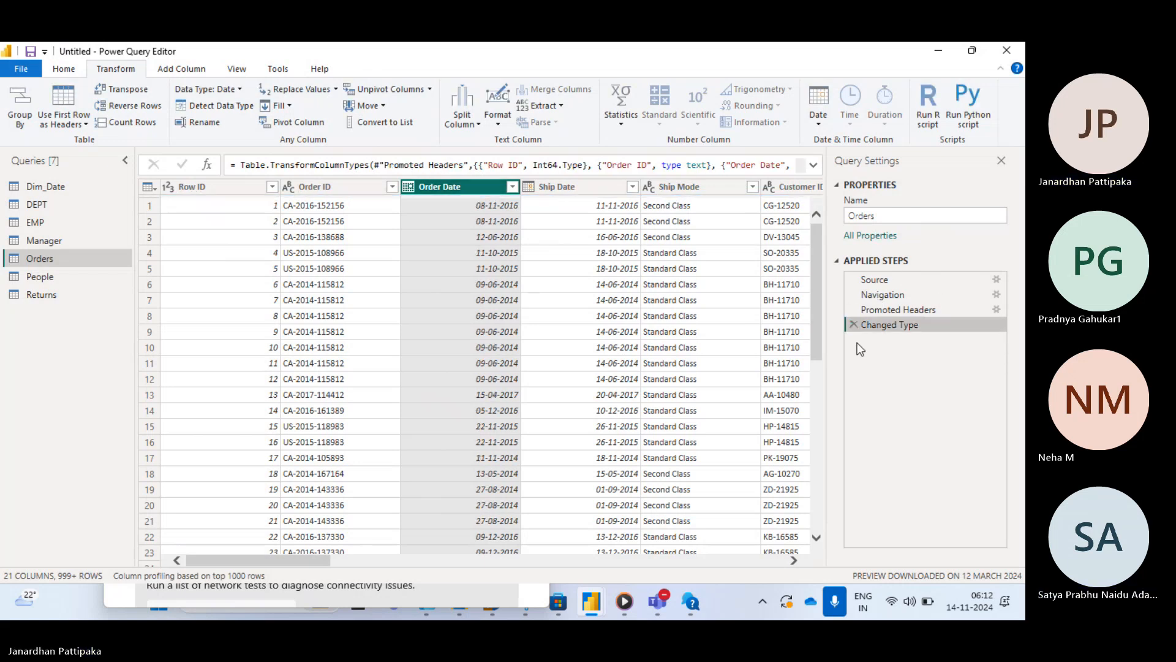
- Try extracting the month number from the Order Date column, then remove that applied step
left_click(817, 120)
mouse_move(867, 207)
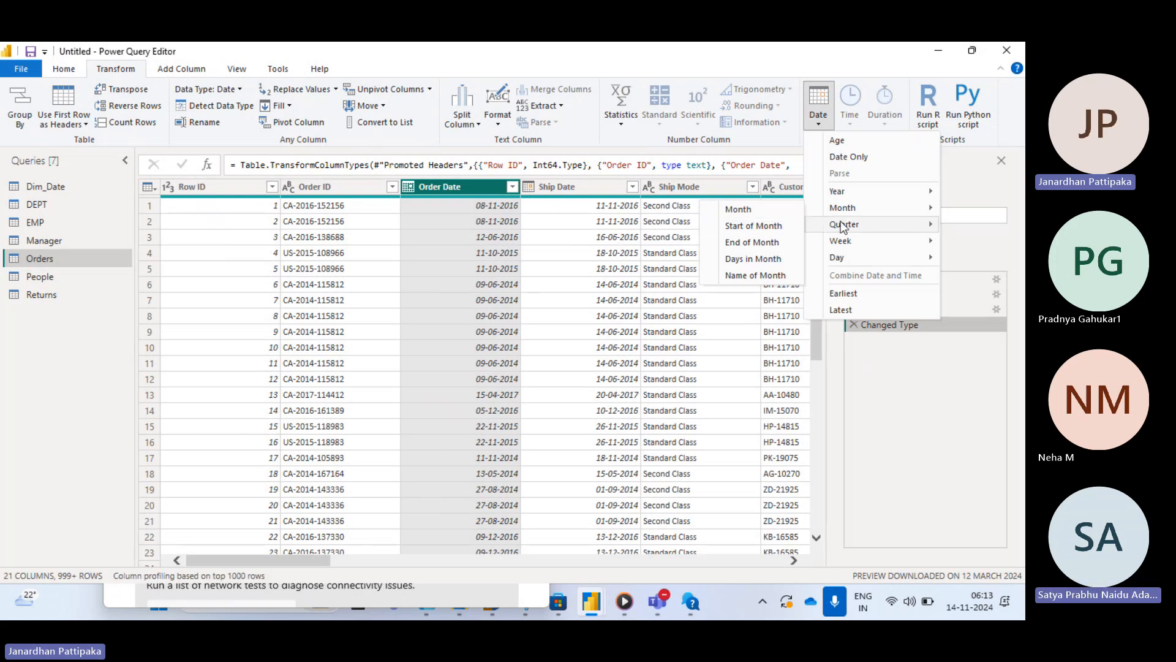
left_click(737, 209)
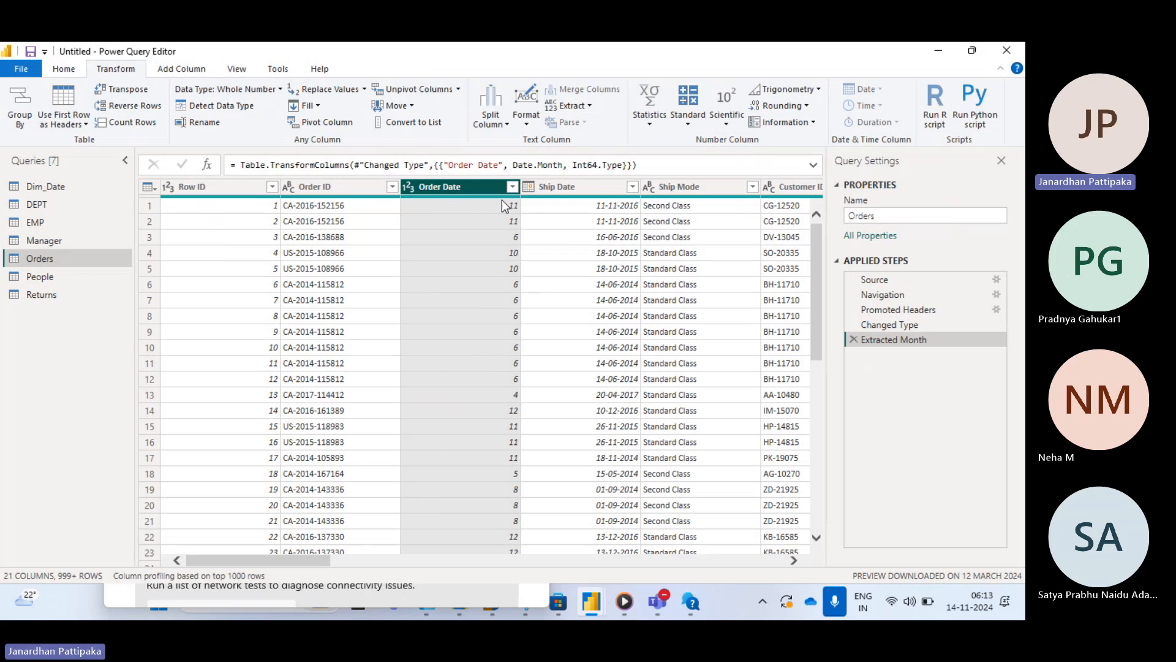
left_click(856, 340)
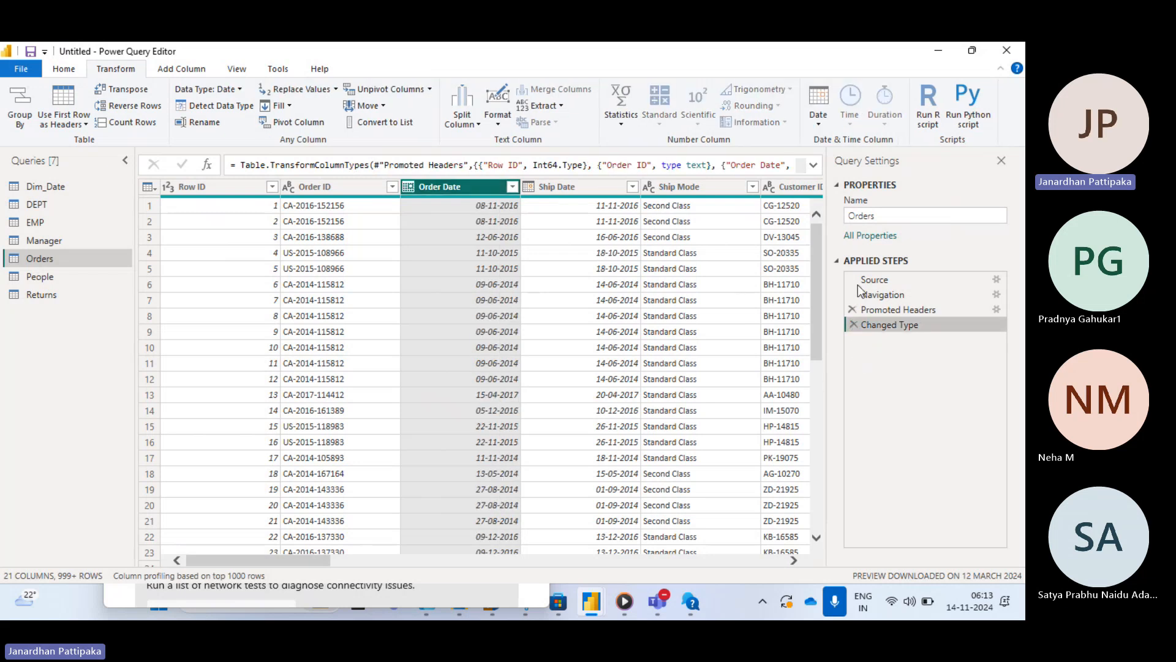
- Try transforming the Order Date column to the month name, then remove that applied step
left_click(818, 123)
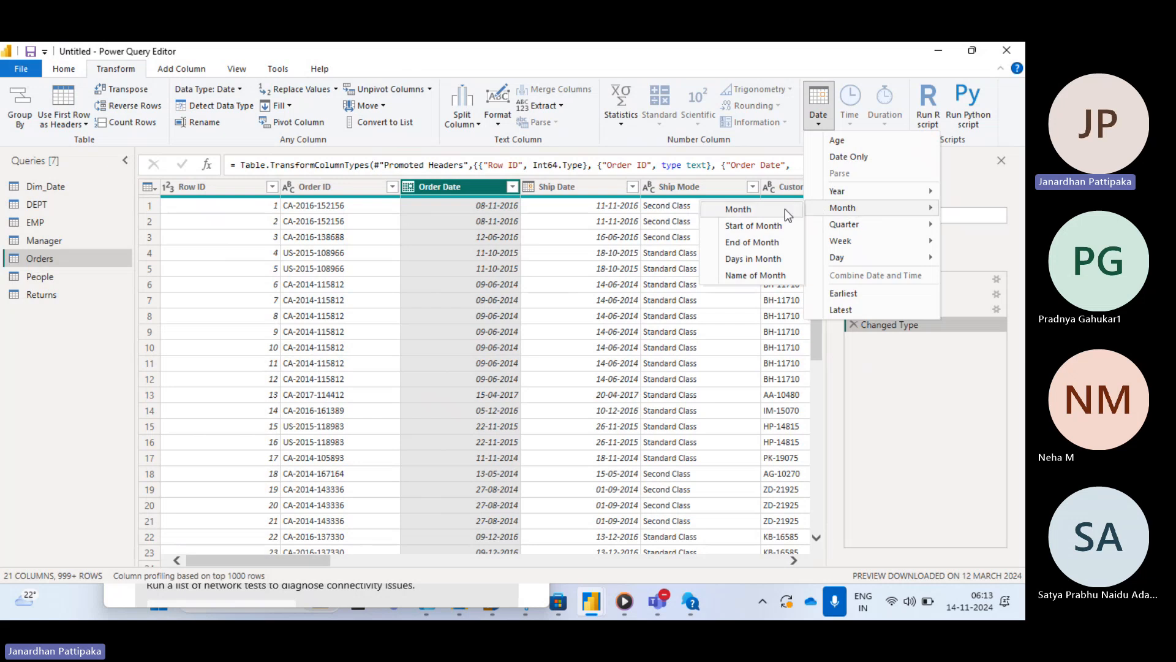
left_click(754, 277)
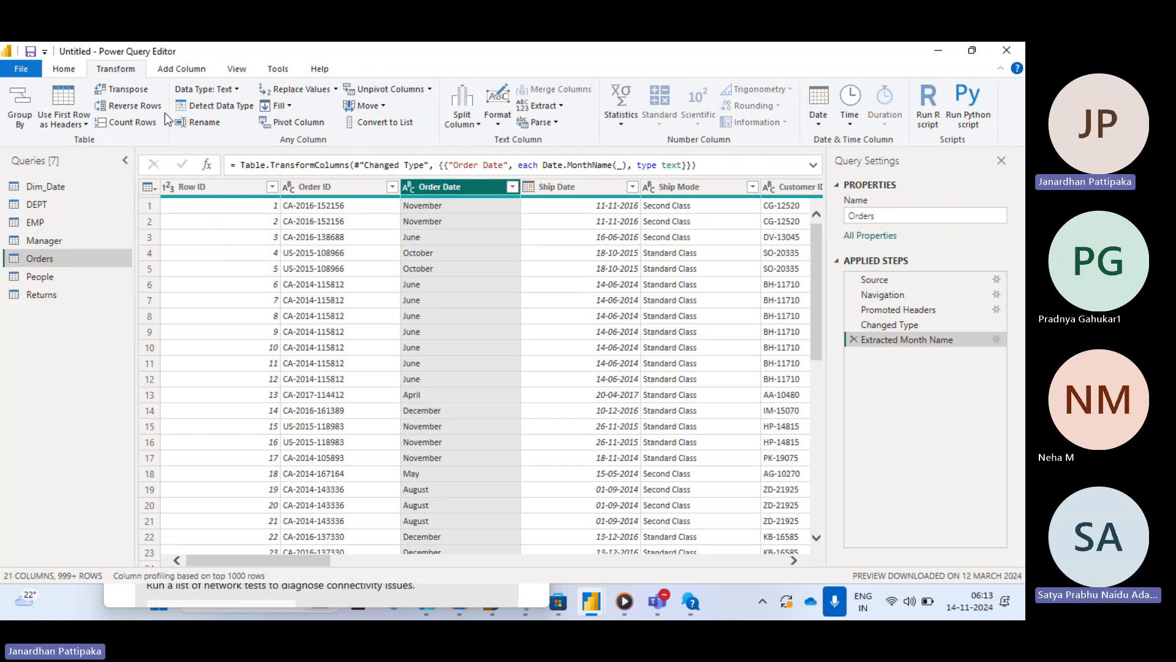
left_click(854, 339)
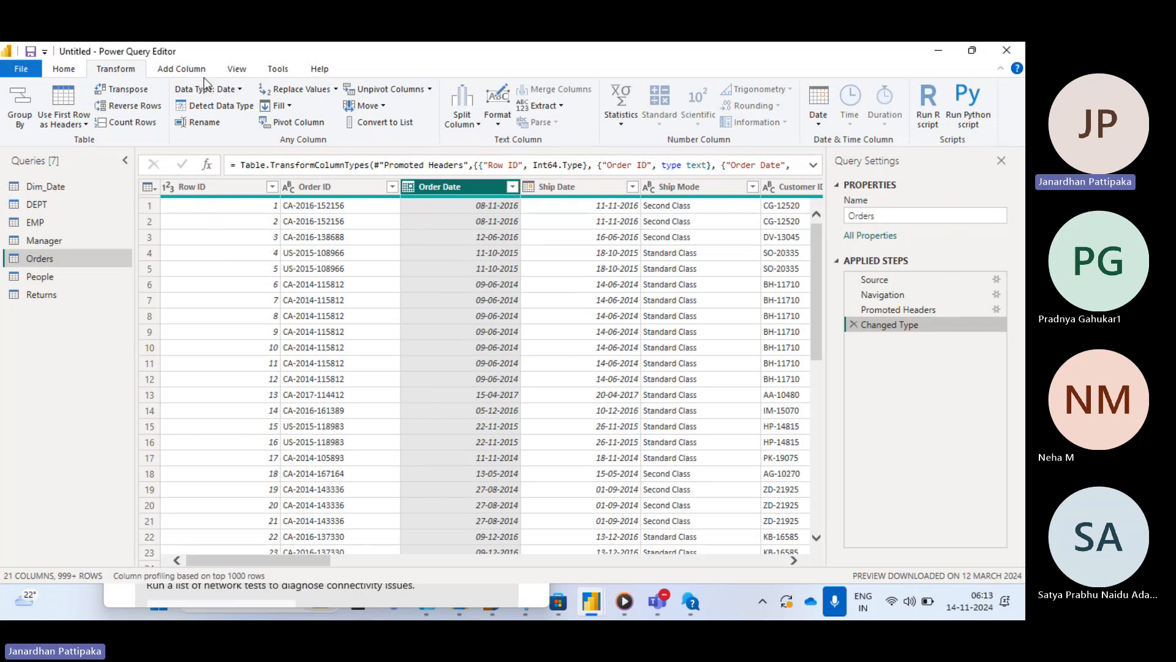
- Add a new month-name column derived from Order Date
left_click(178, 72)
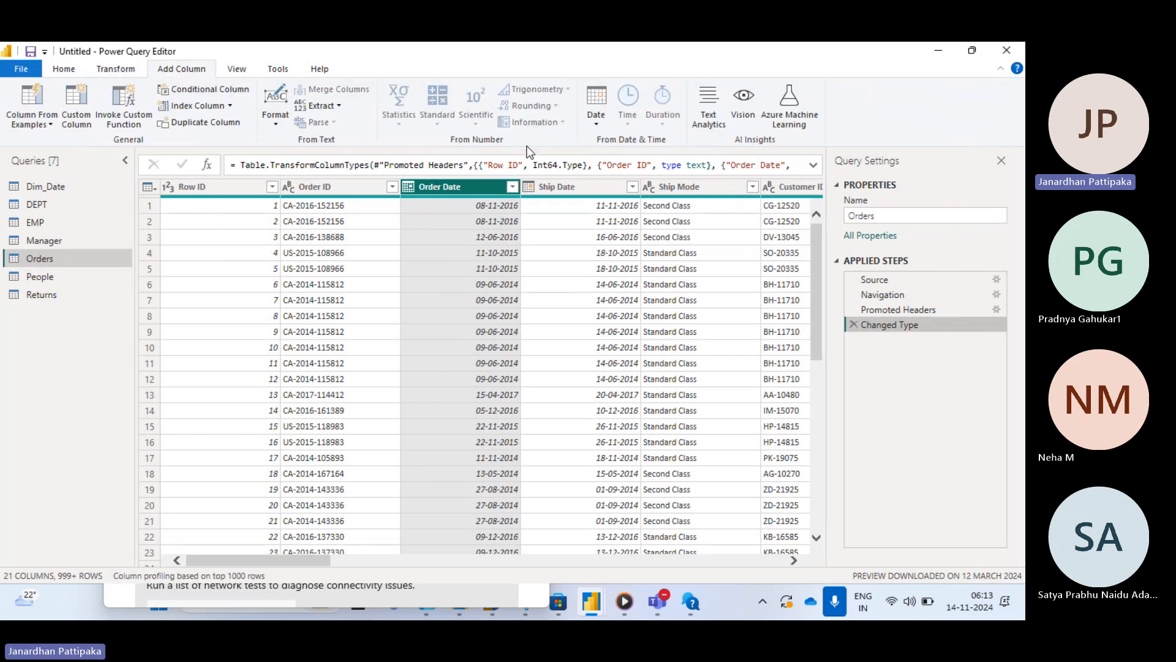
left_click(595, 123)
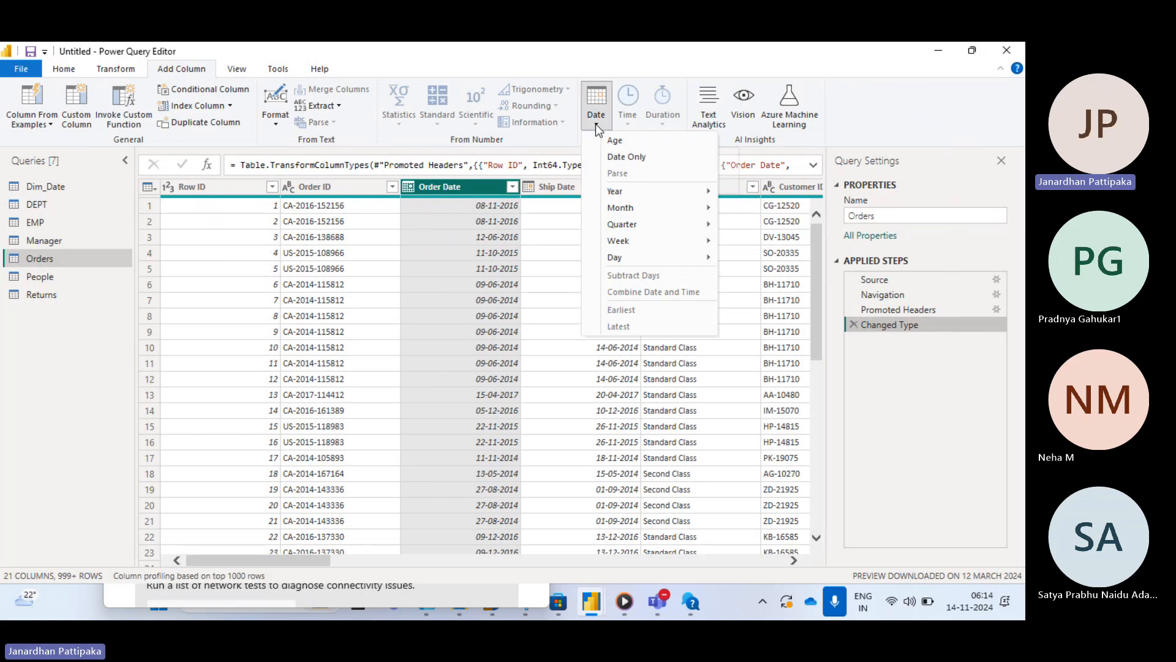
mouse_move(631, 207)
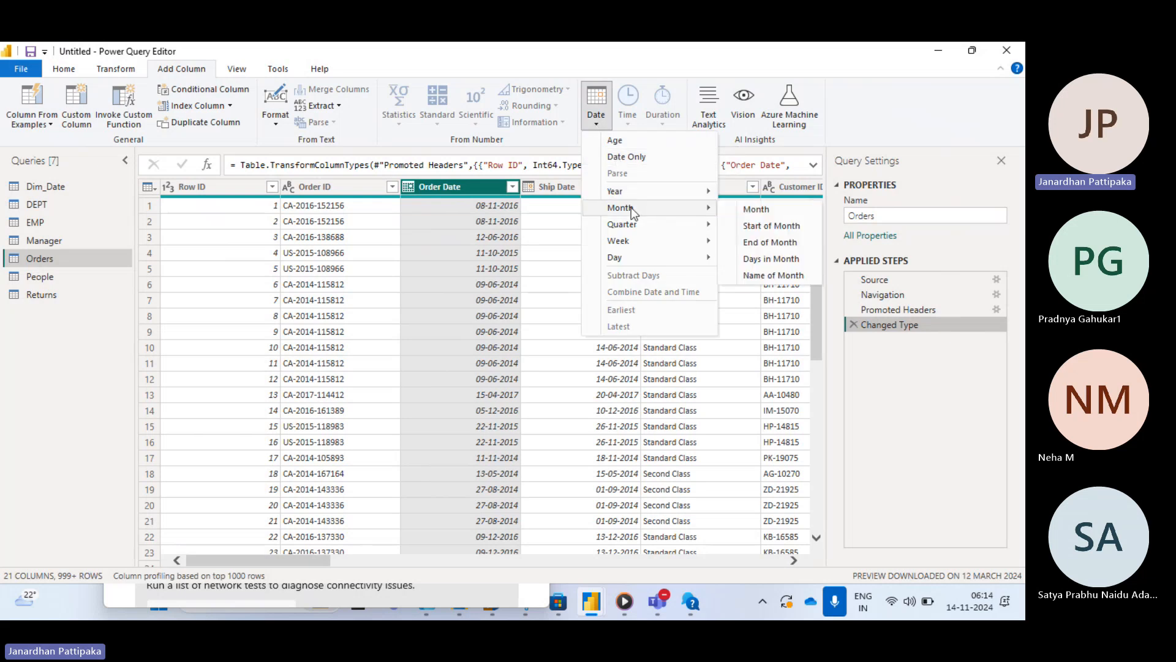
left_click(758, 277)
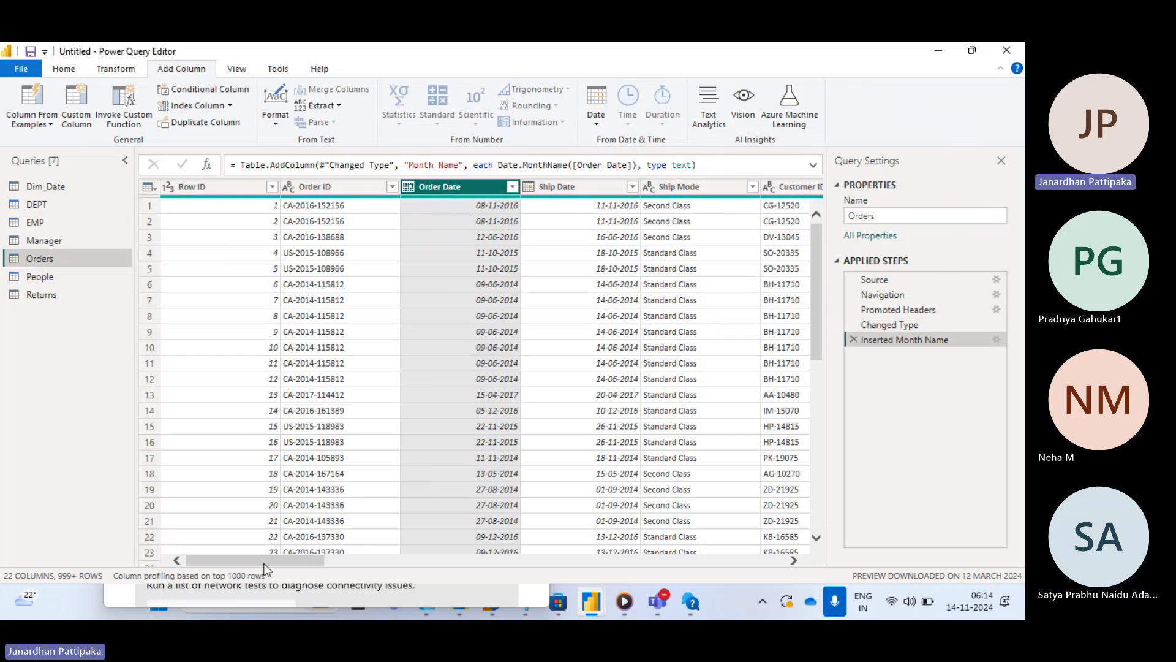
left_click_drag(281, 563, 818, 560)
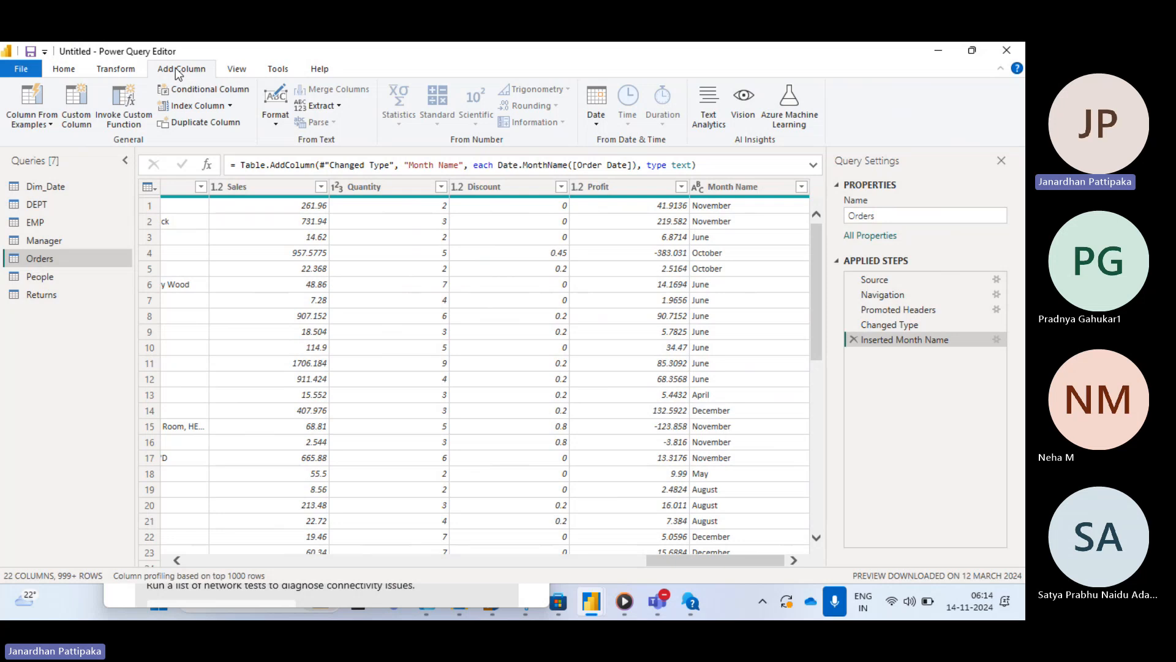
- Compare the Date menus offered for transforming the column versus adding a new column
left_click(111, 69)
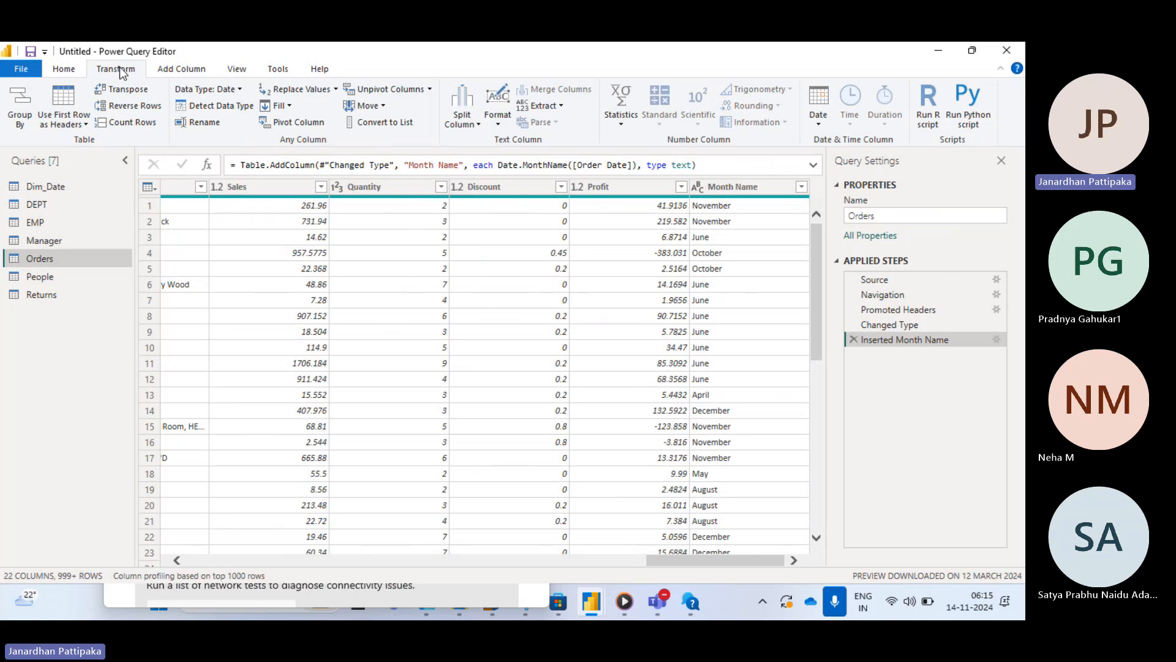
left_click(183, 71)
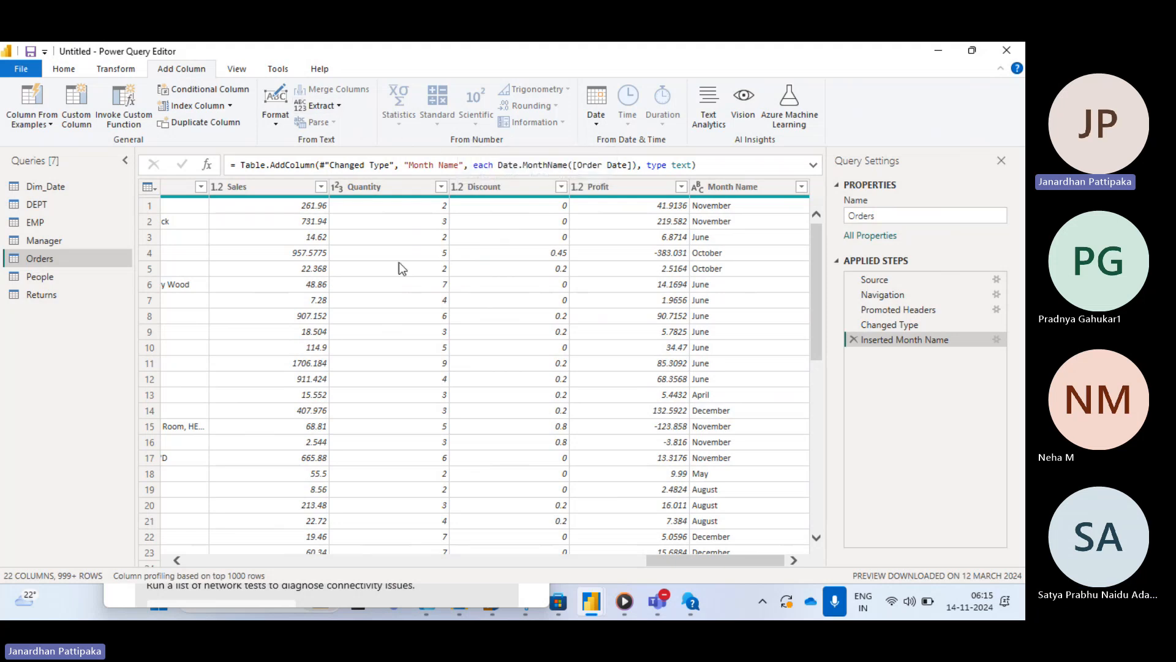
scroll(399, 268, "left", 10)
scroll(399, 264, "left", 6)
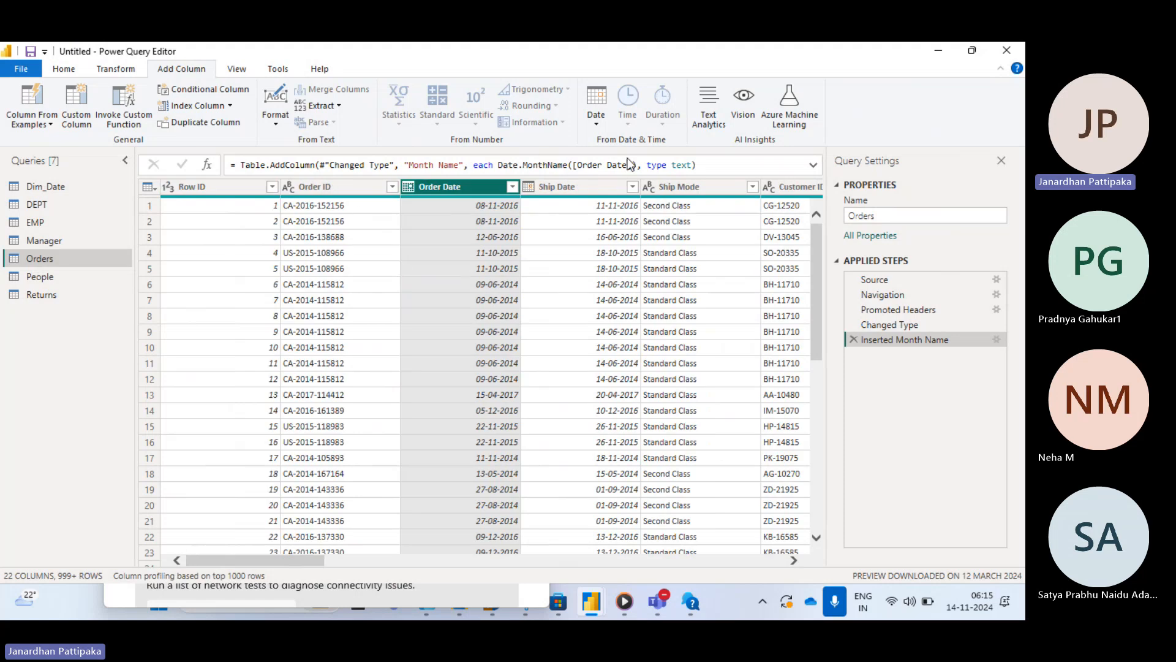
left_click(597, 123)
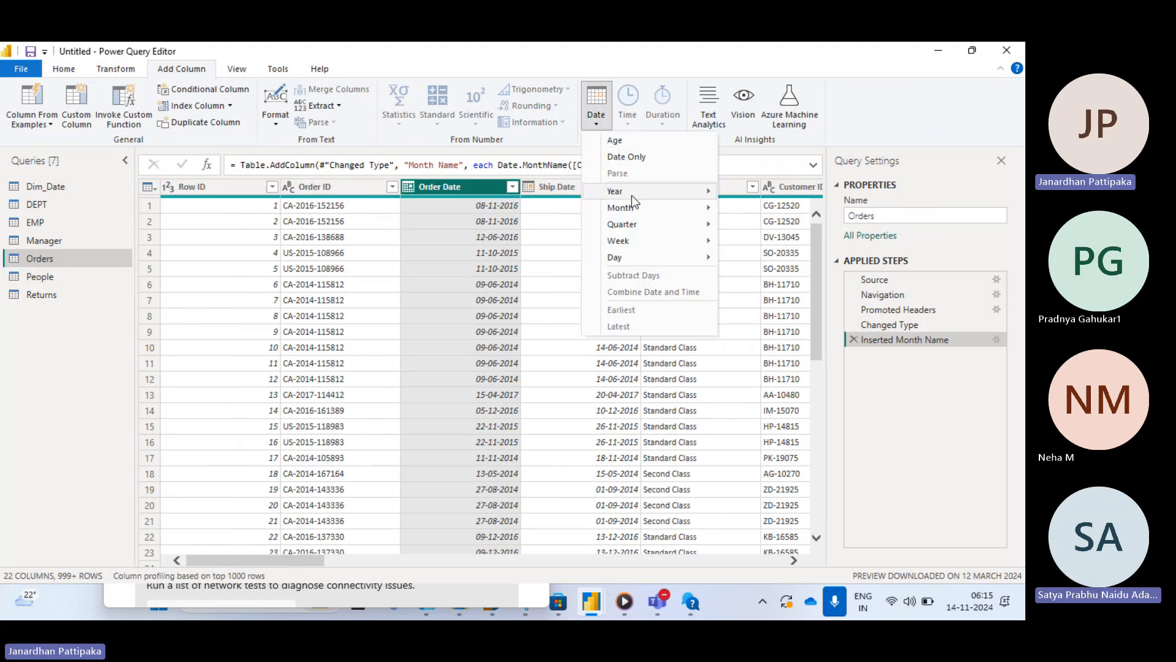
mouse_move(640, 209)
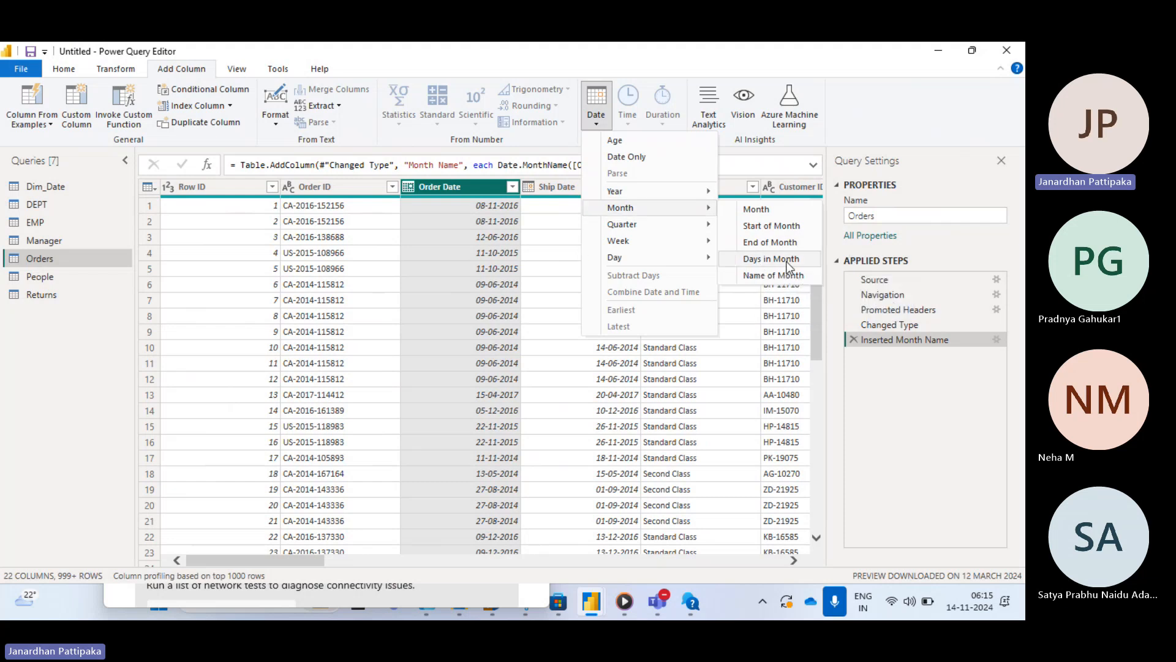
left_click(119, 71)
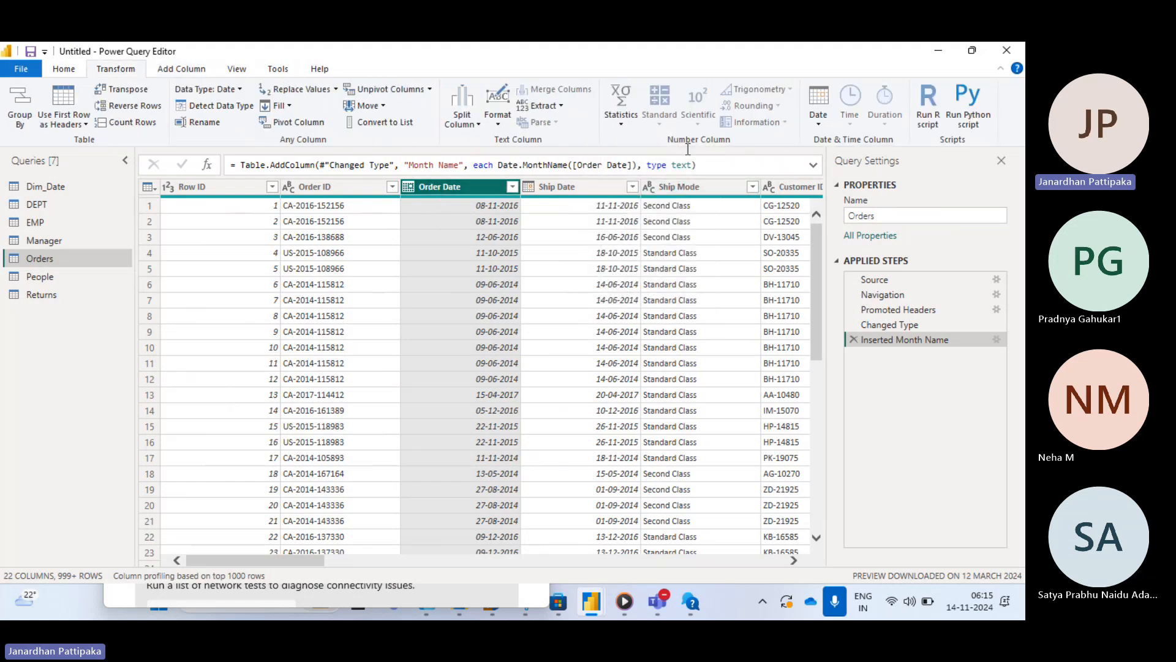
- Try transforming the Order Date column to days in month, then remove that applied step
left_click(821, 124)
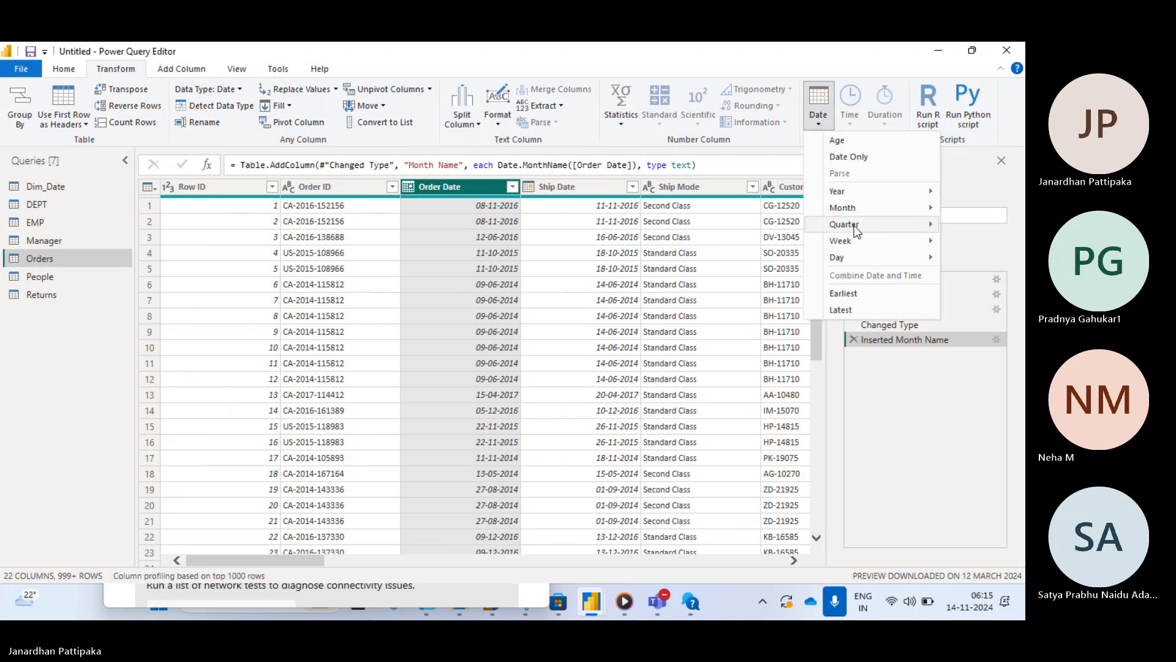
mouse_move(858, 207)
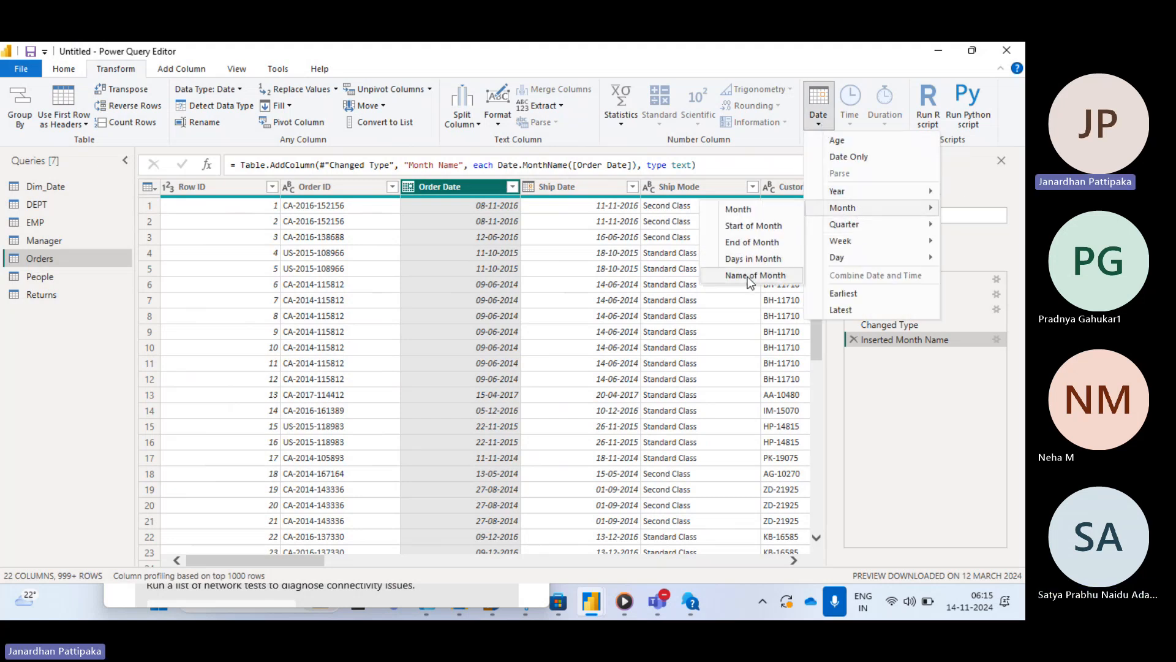
left_click(749, 258)
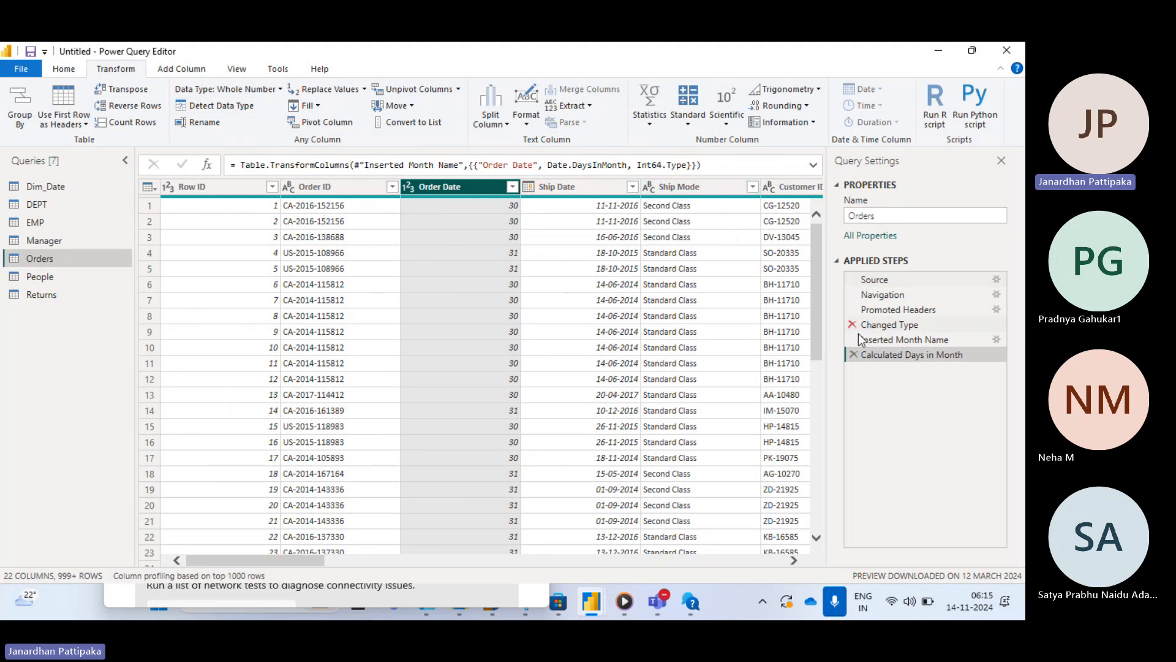
left_click(852, 354)
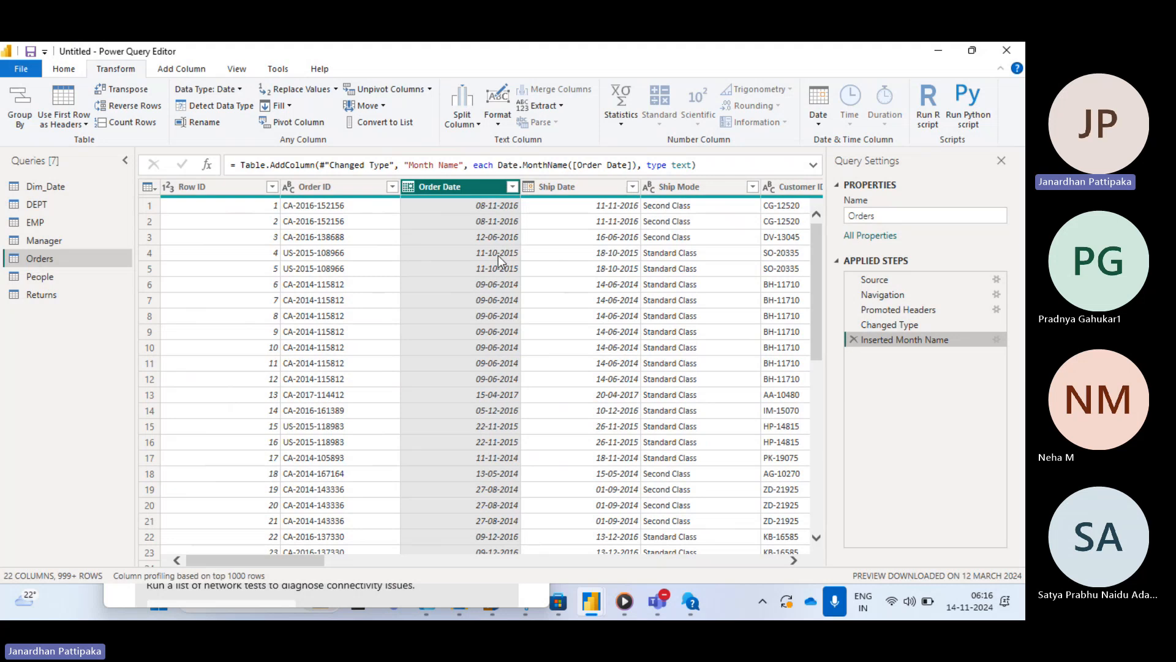
- Add a new Days in Month column calculated from Order Date
left_click(178, 70)
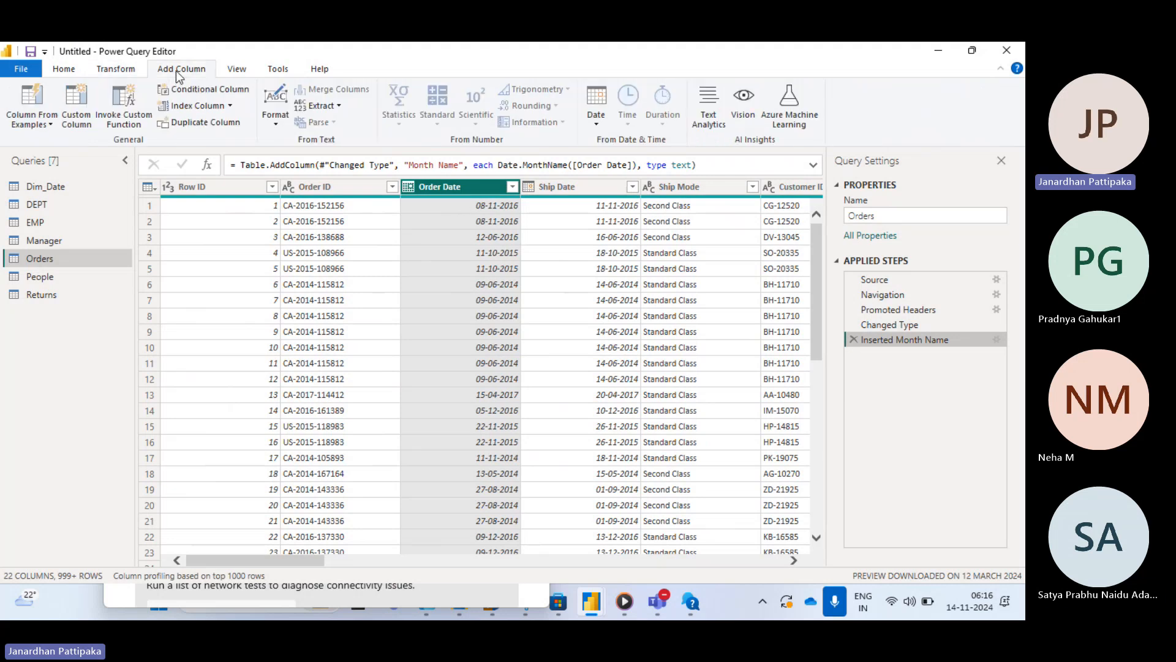
left_click(597, 124)
mouse_move(662, 212)
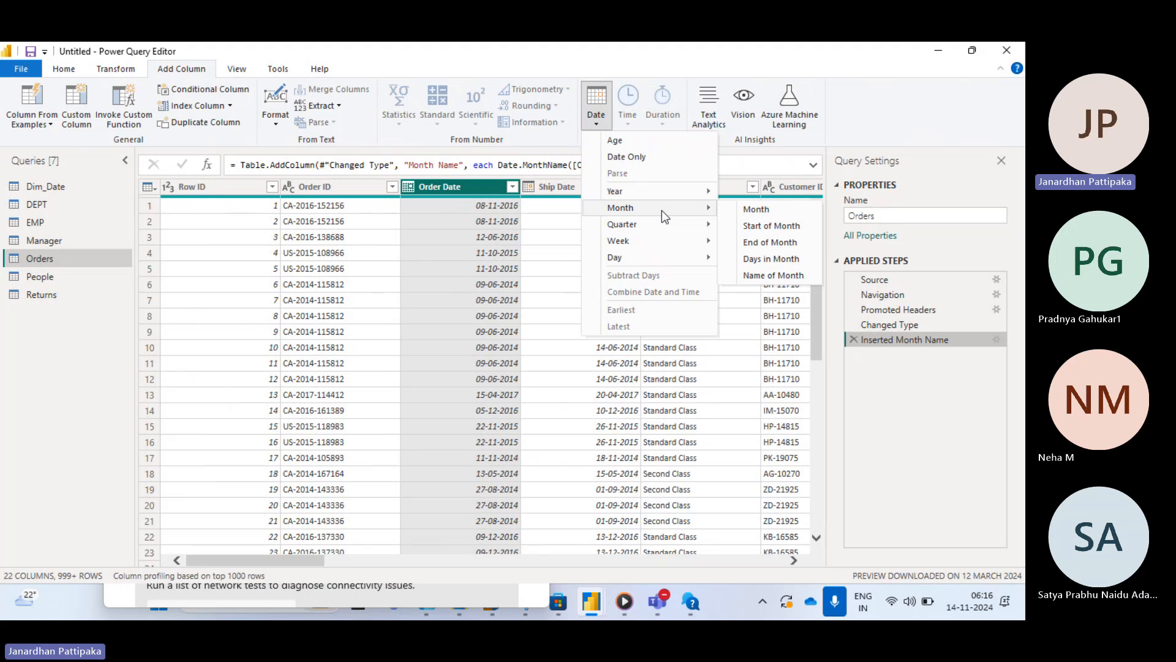
left_click(782, 263)
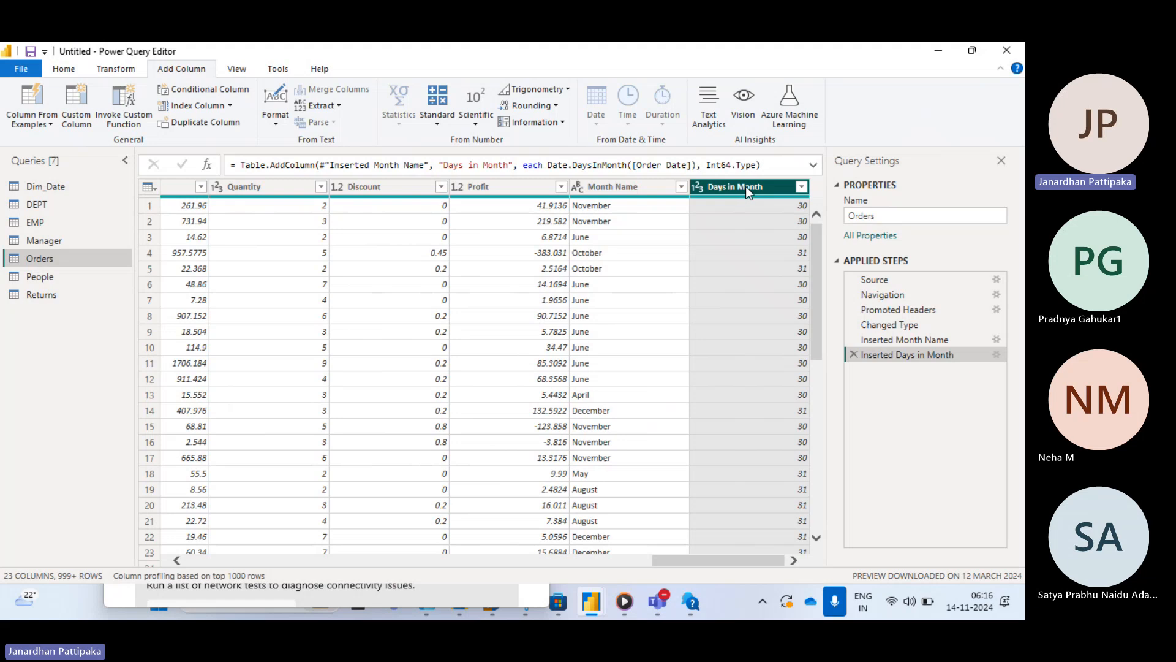
- Move the Days in Month column leftward so it sits right after Customer Name
left_click_drag(744, 187, 141, 245)
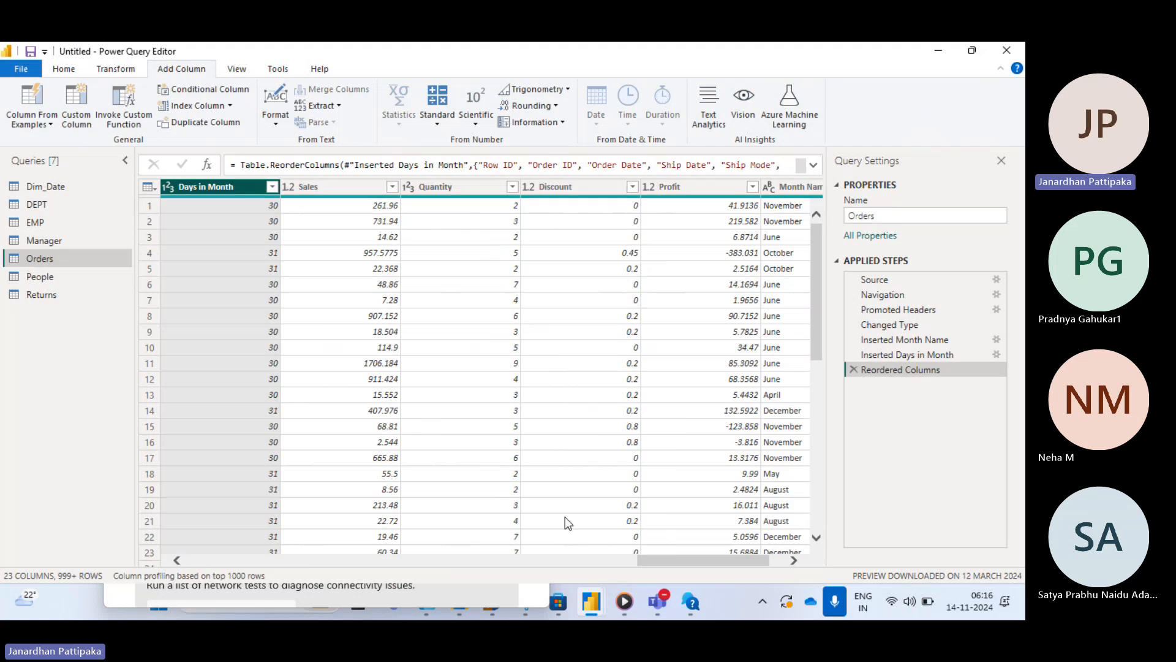
left_click_drag(677, 558, 550, 564)
left_click_drag(782, 189, 257, 227)
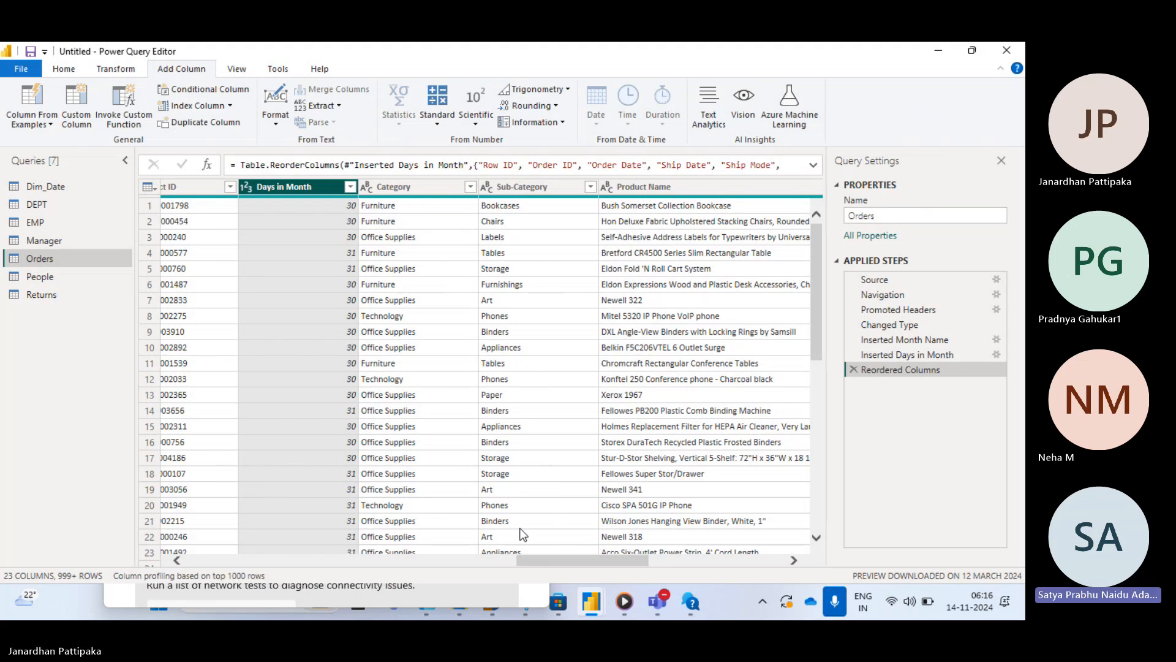
left_click_drag(544, 560, 444, 568)
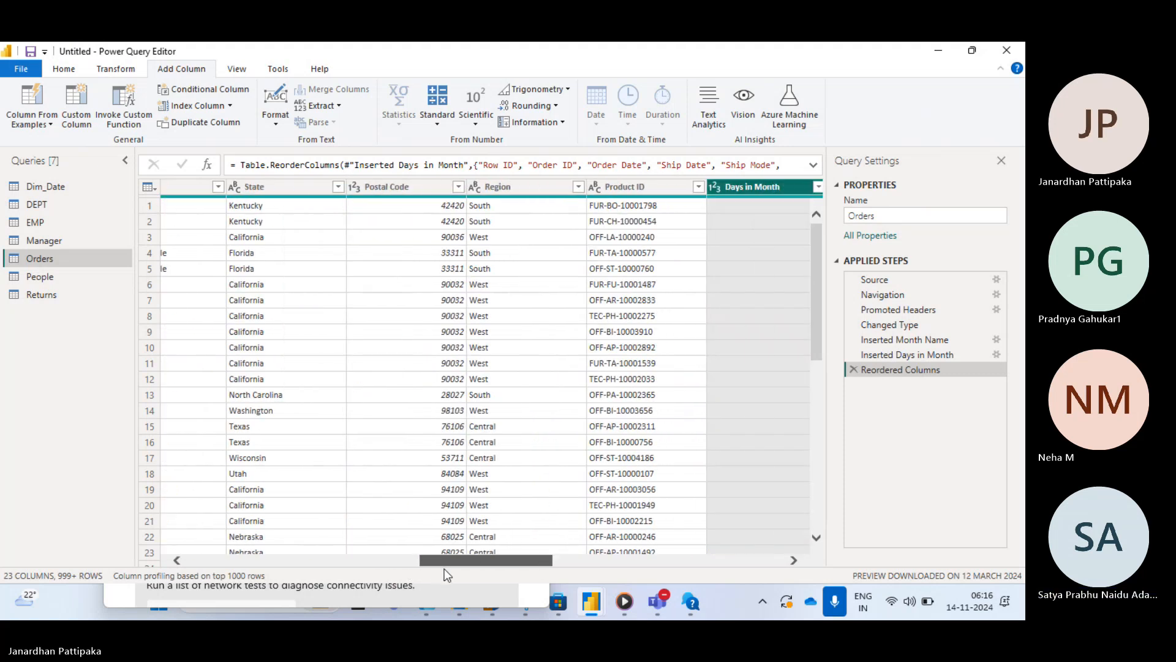
left_click_drag(741, 189, 257, 245)
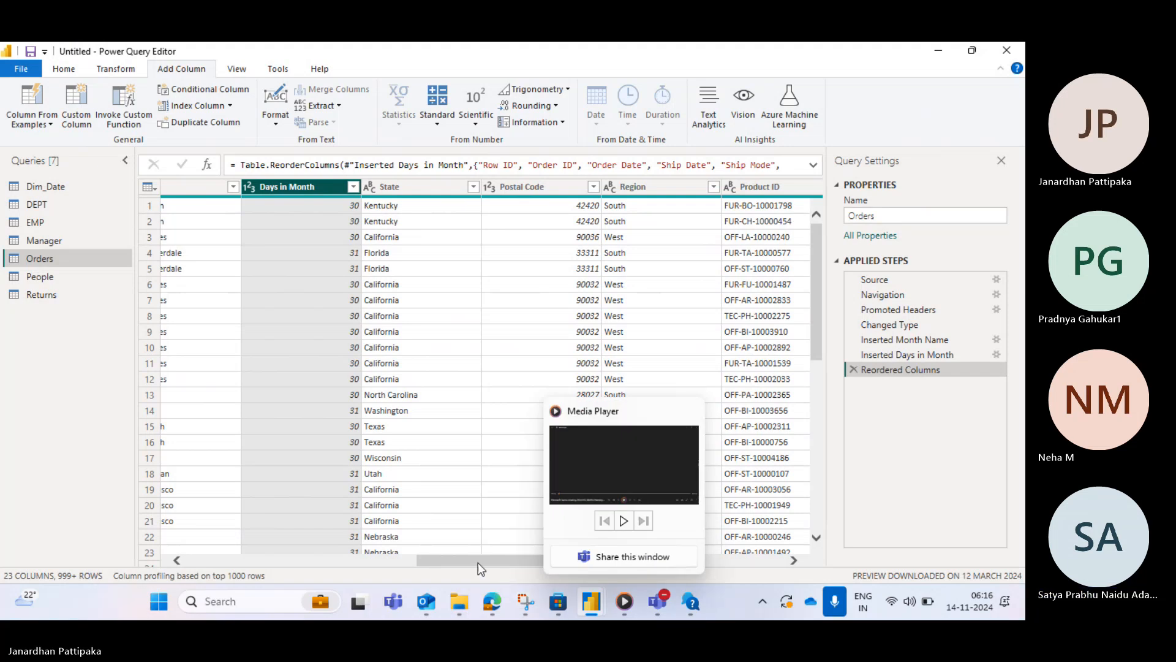
left_click_drag(476, 559, 418, 555)
left_click_drag(574, 183, 182, 264)
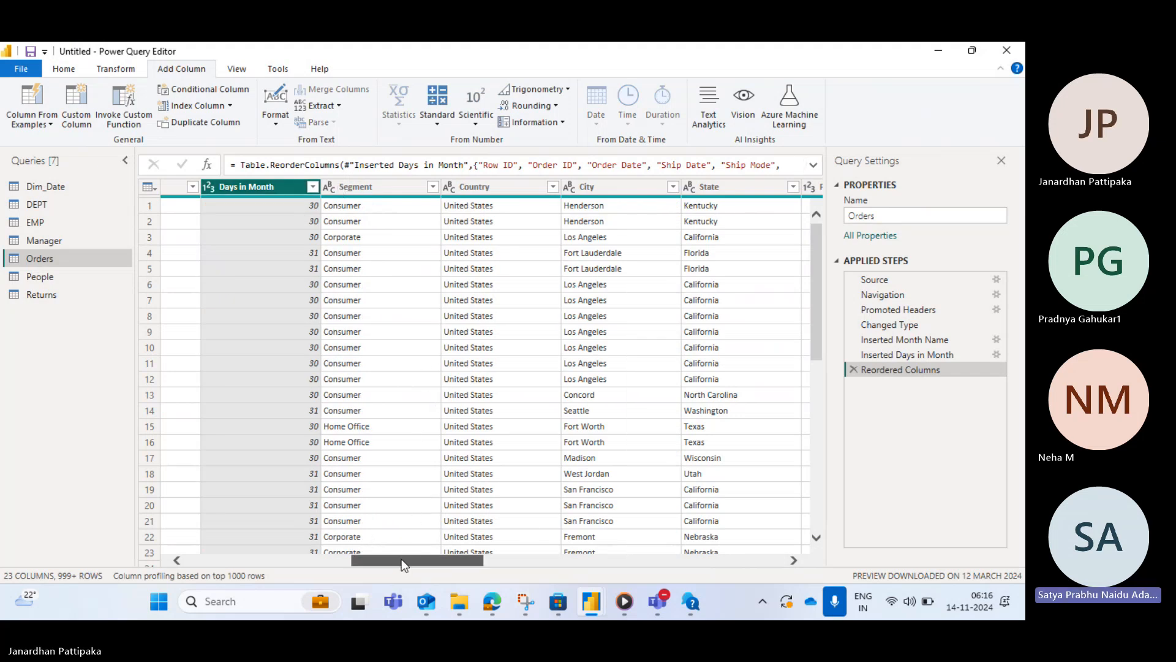
left_click_drag(402, 559, 325, 554)
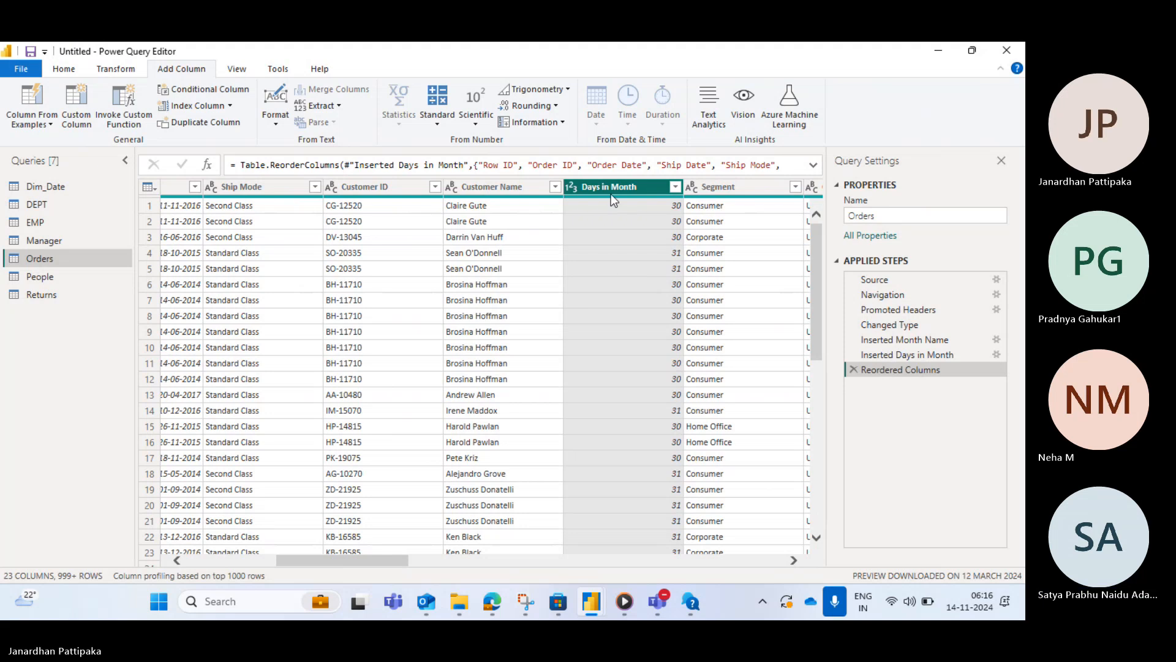
- Move the Days in Month column so it sits right after Order Date
left_click_drag(611, 185, 222, 254)
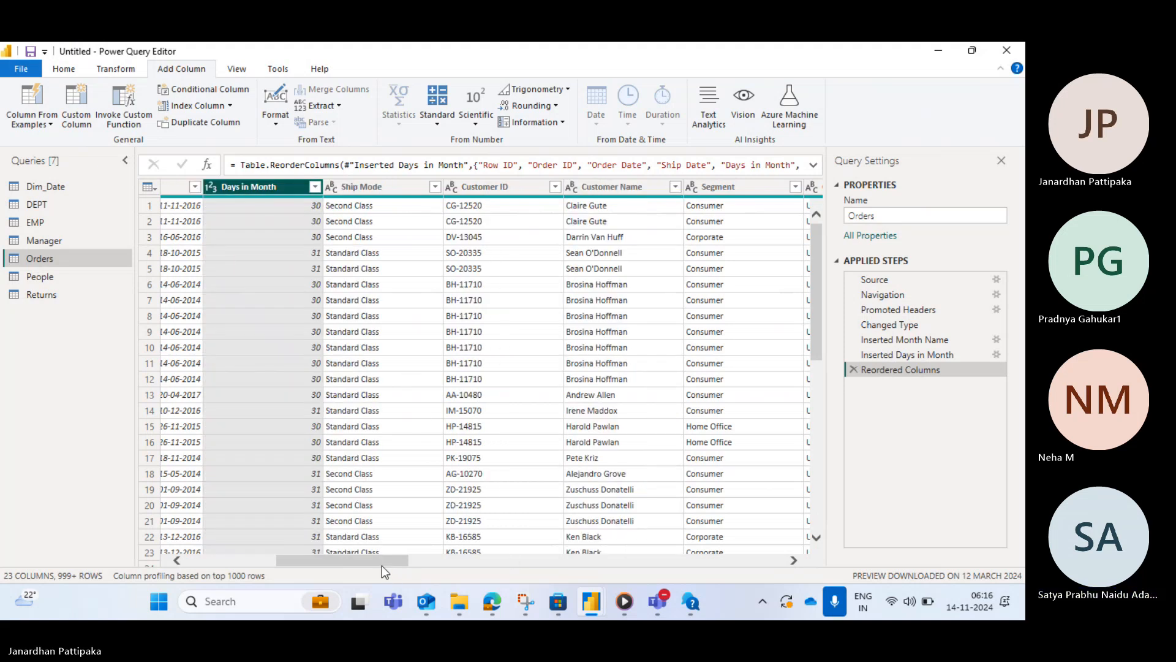
left_click_drag(381, 565, 327, 566)
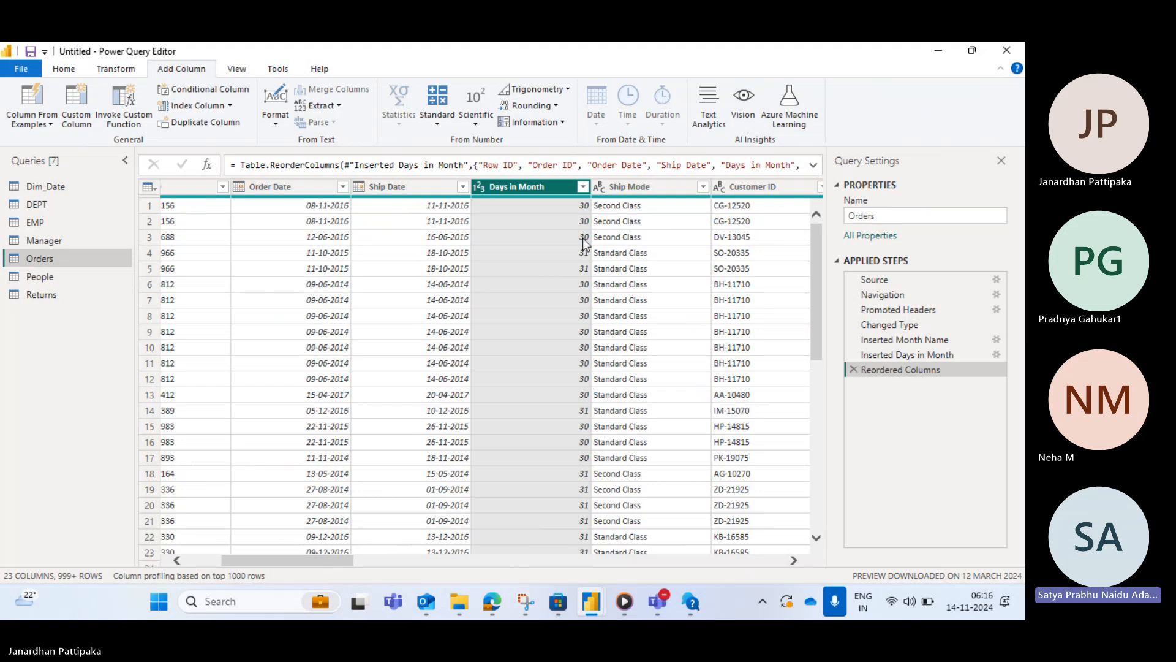
left_click_drag(529, 181, 426, 206)
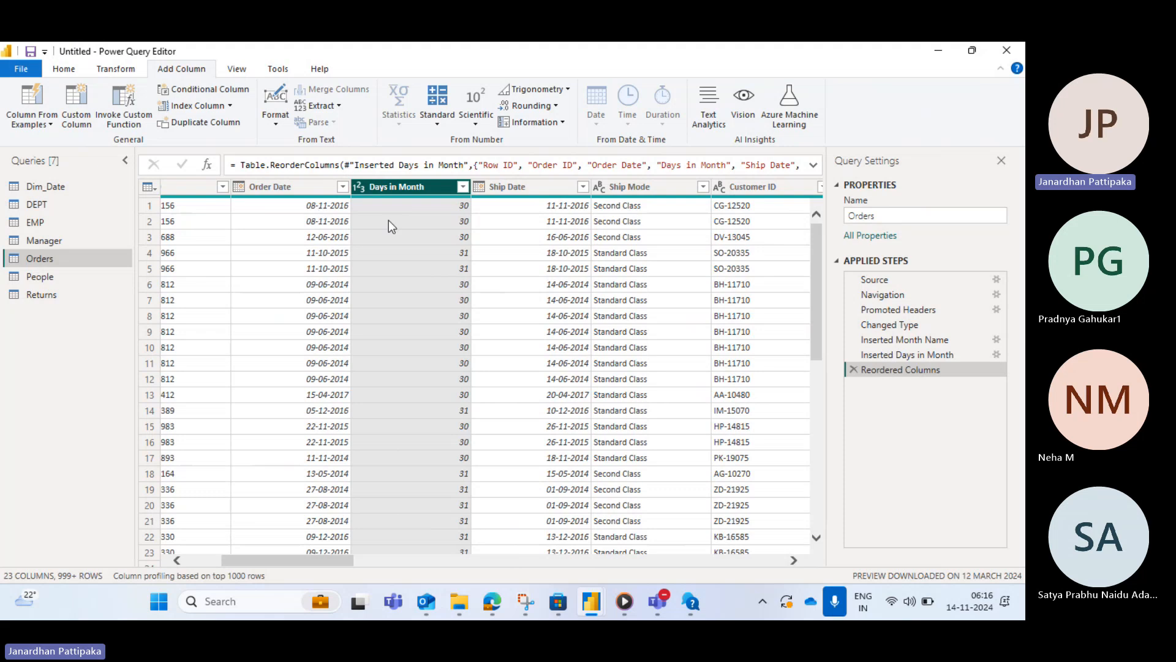
- Transform the Order Date column into month names
left_click(301, 191)
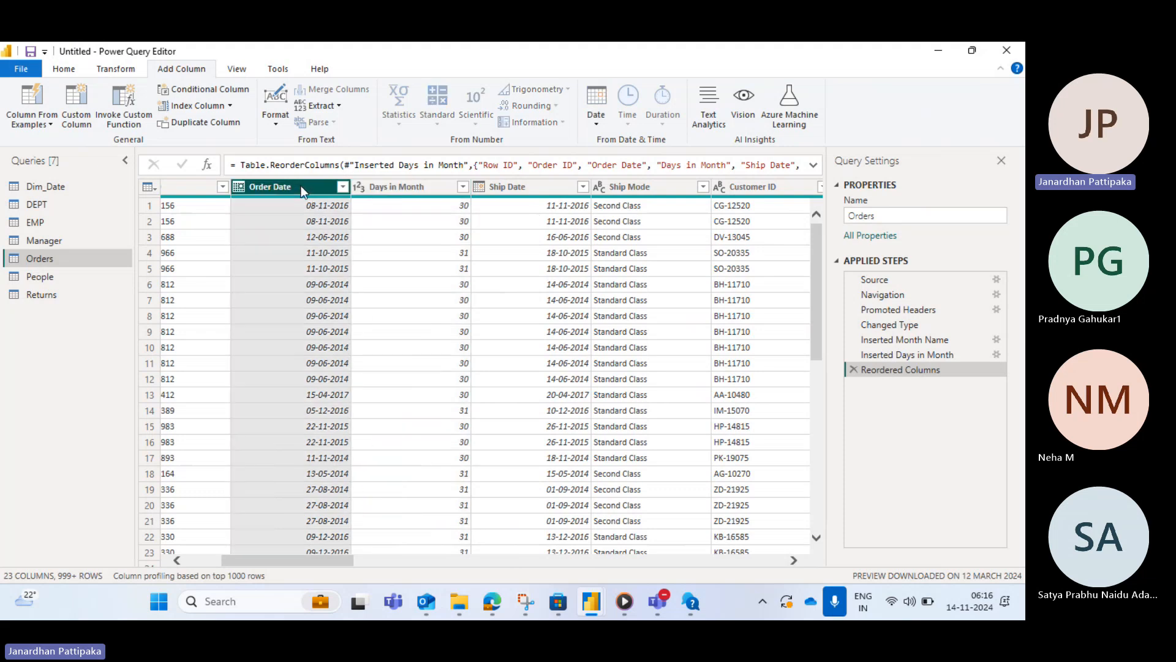
left_click(116, 69)
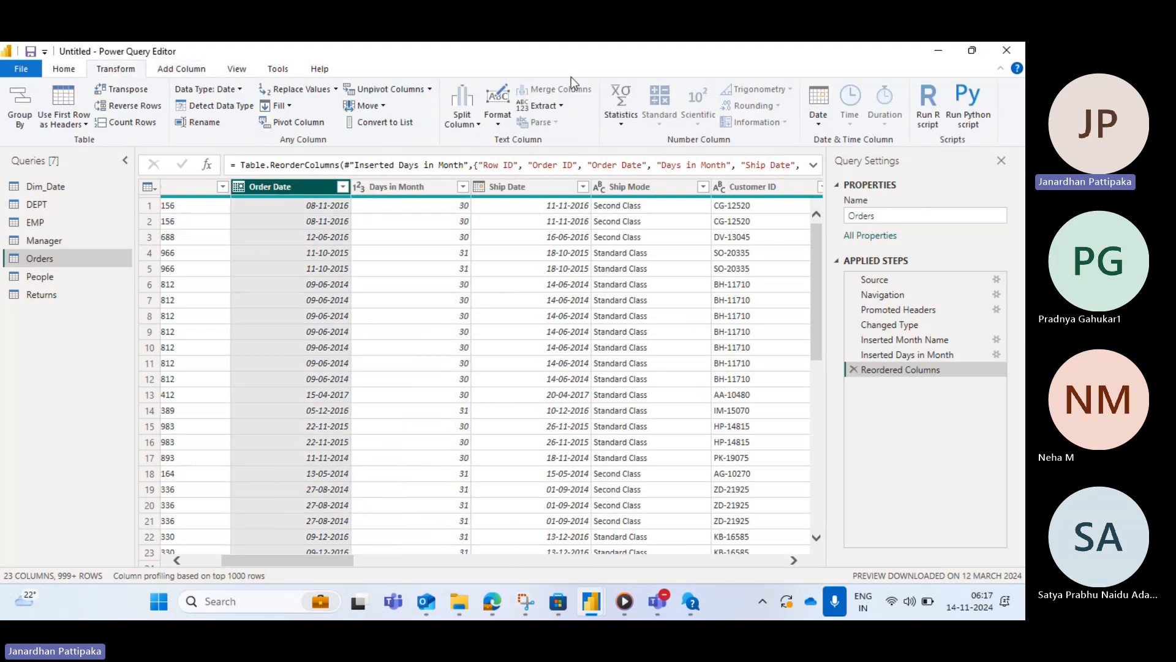
left_click(818, 126)
mouse_move(859, 210)
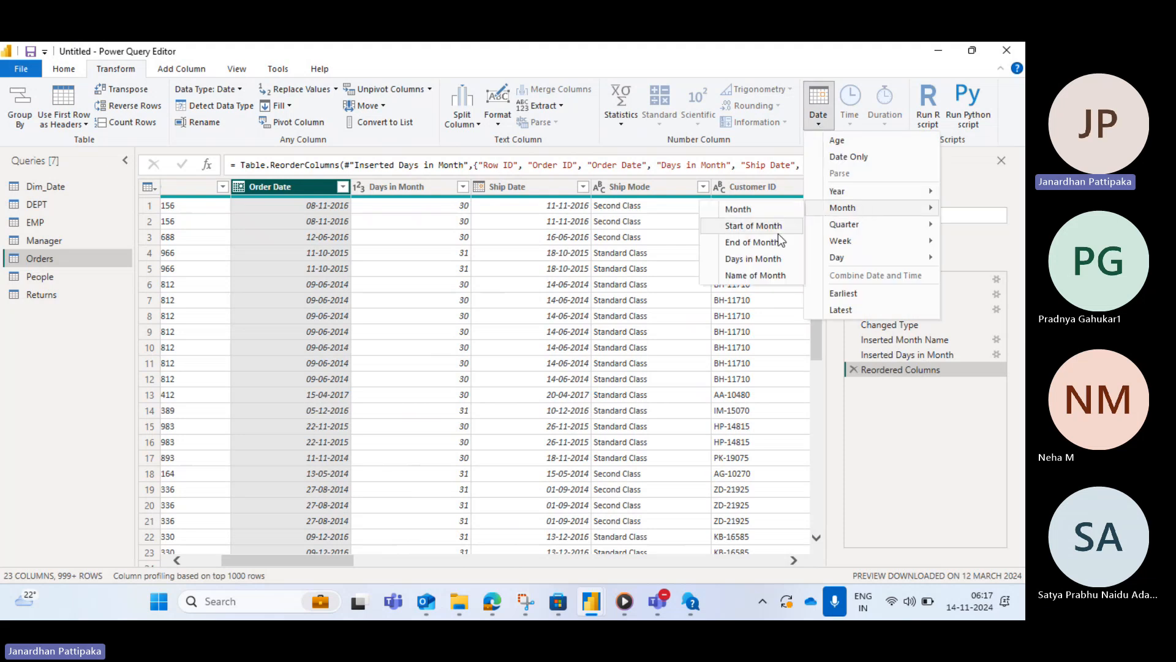
left_click(744, 278)
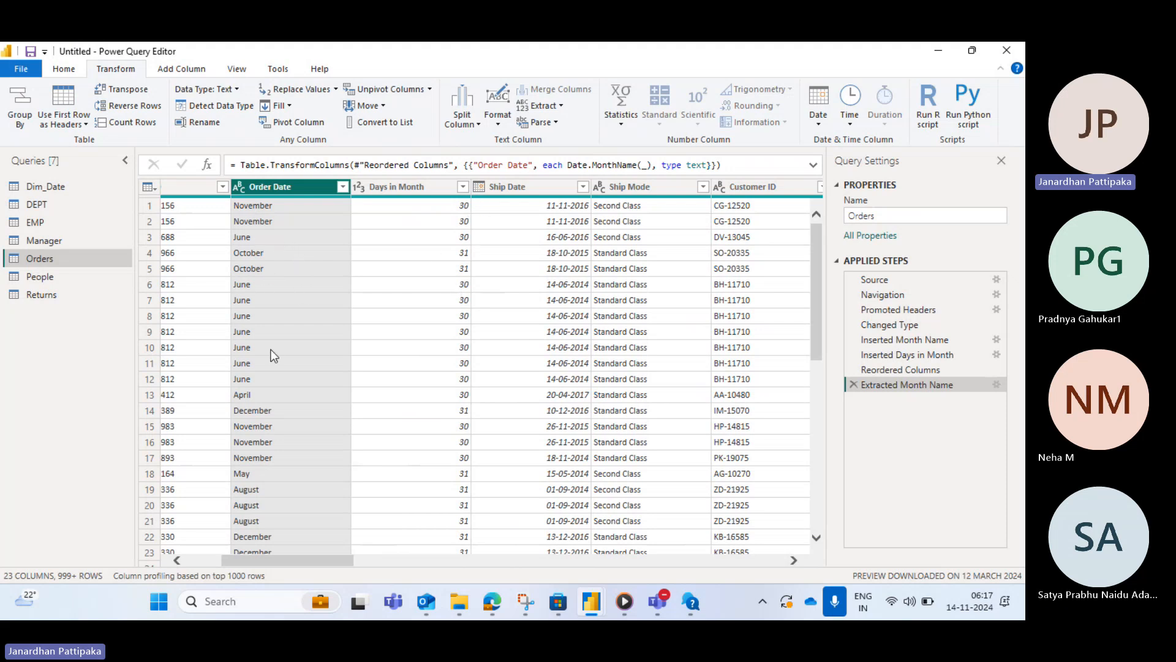
- Delete the applied steps after Changed Type, removing the month name, days in month and reorder steps
left_click(407, 189)
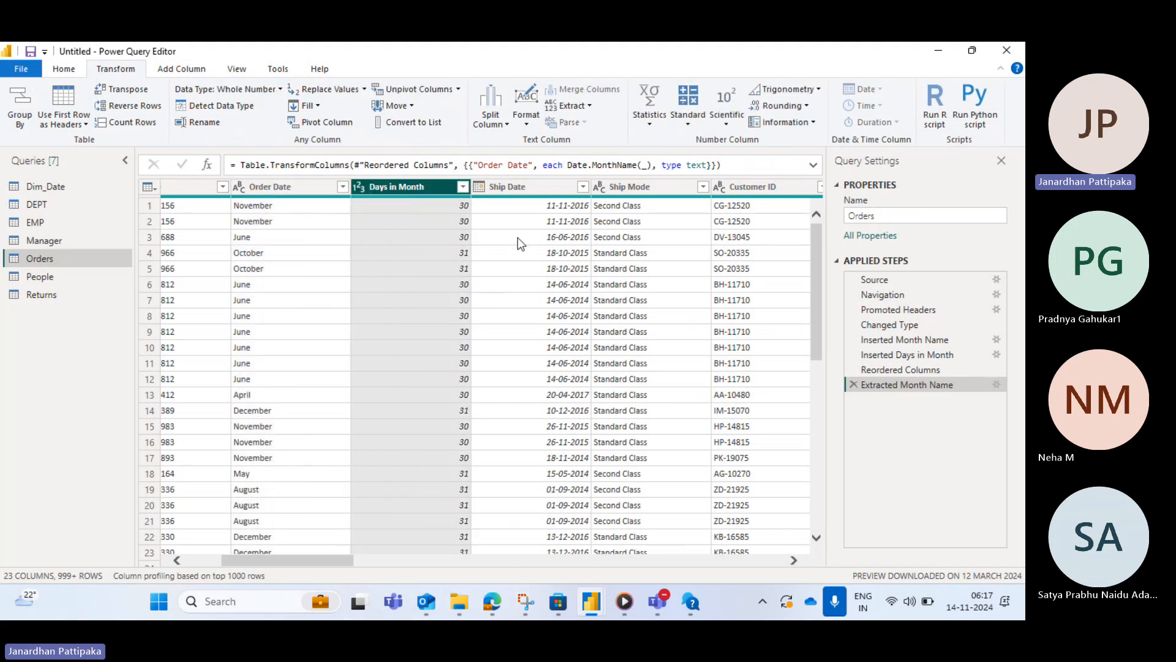
left_click(854, 382)
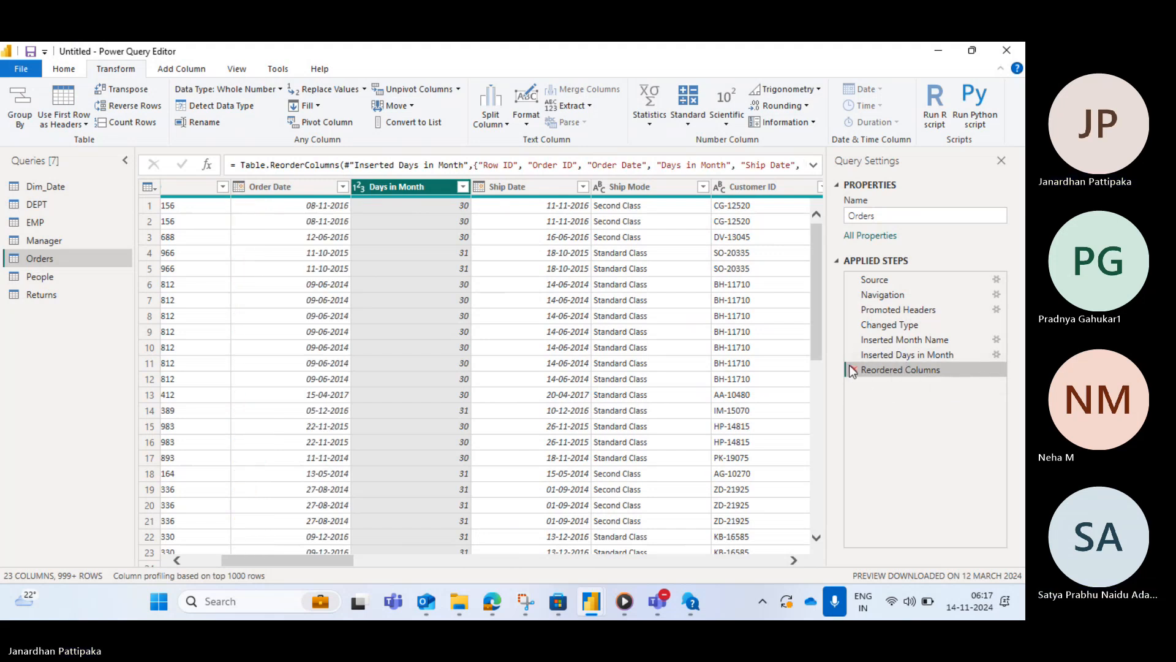
left_click(854, 364)
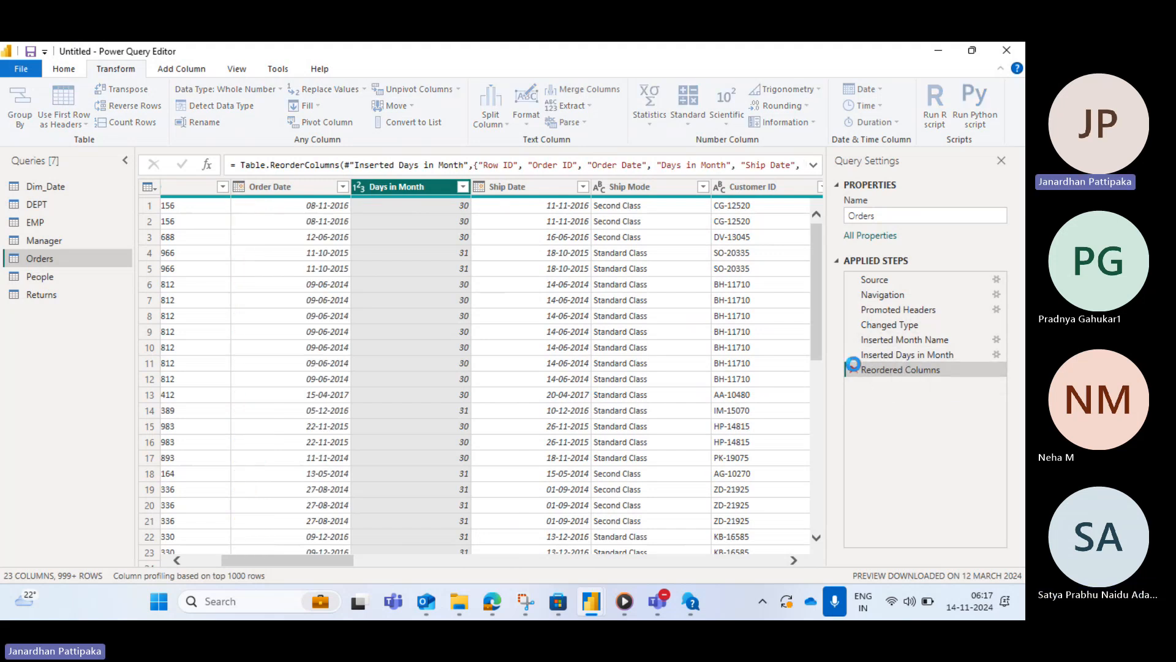
left_click(858, 353)
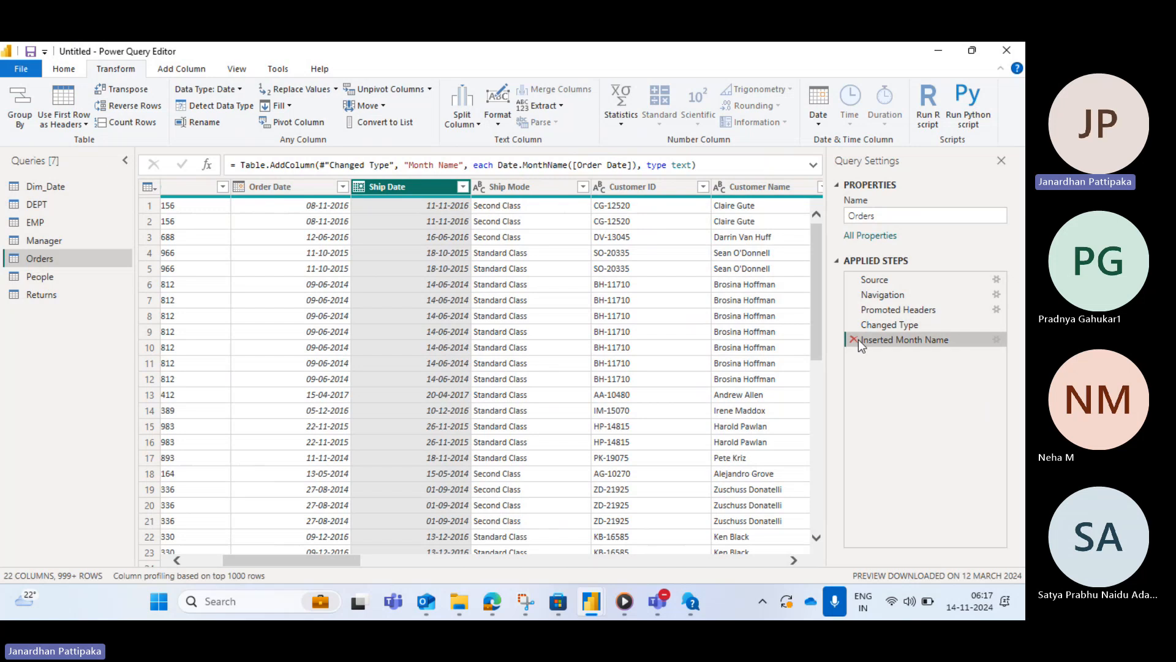
left_click(855, 339)
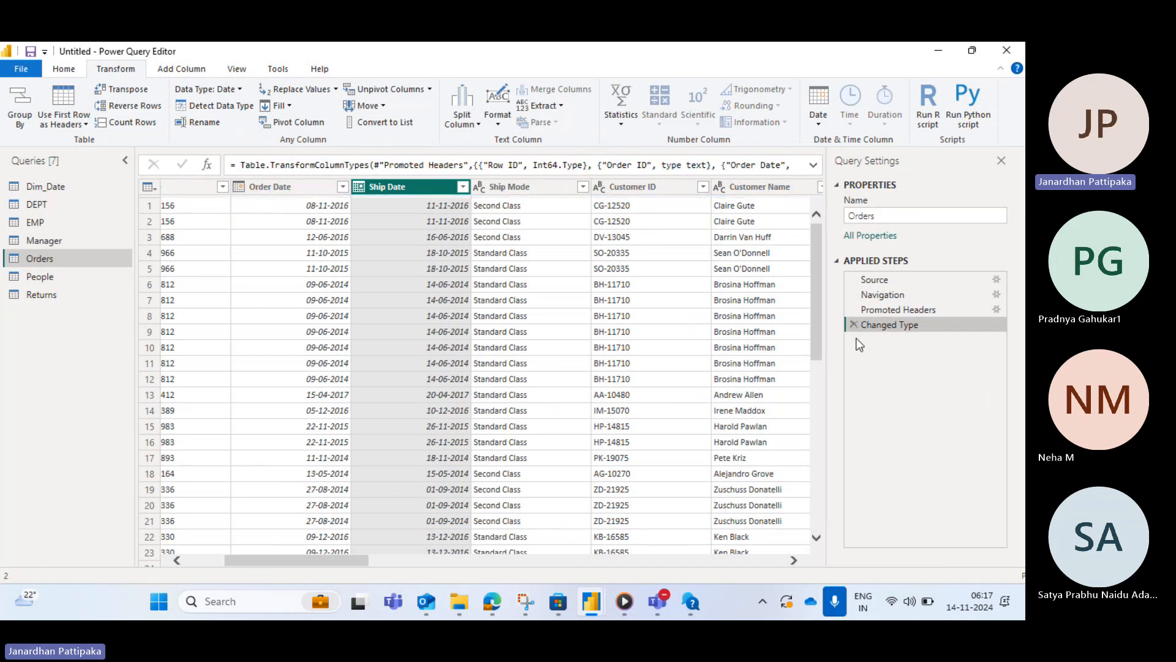
- Open Query Dependencies and examine how the queries link to their source files, then close it
left_click(298, 189)
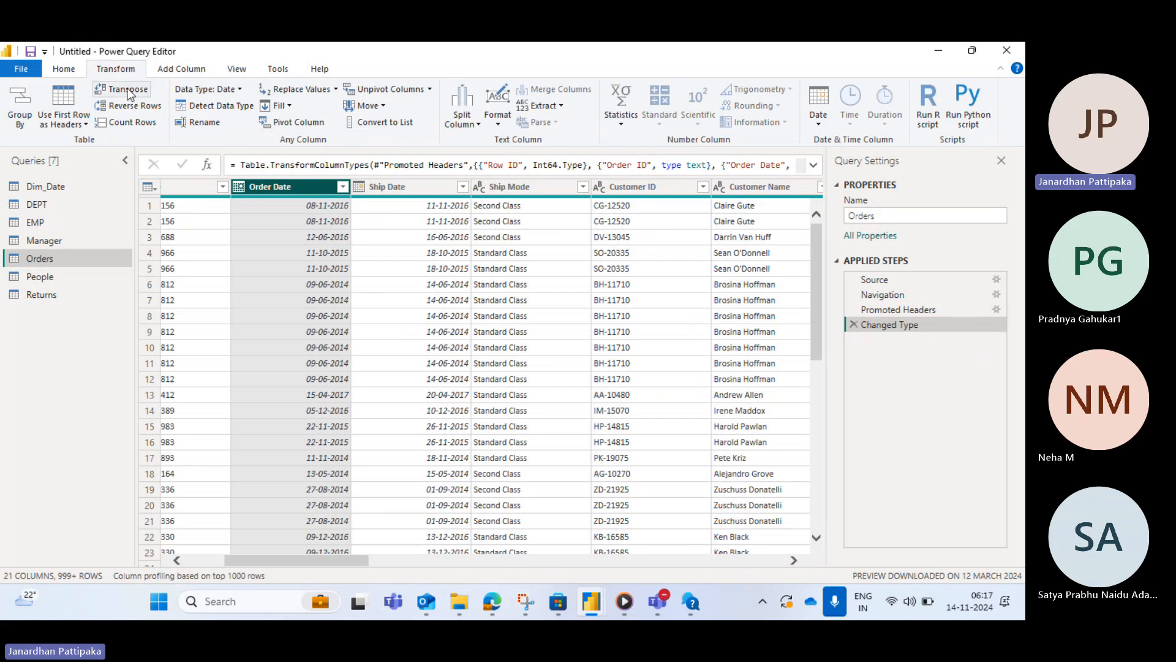
left_click(69, 67)
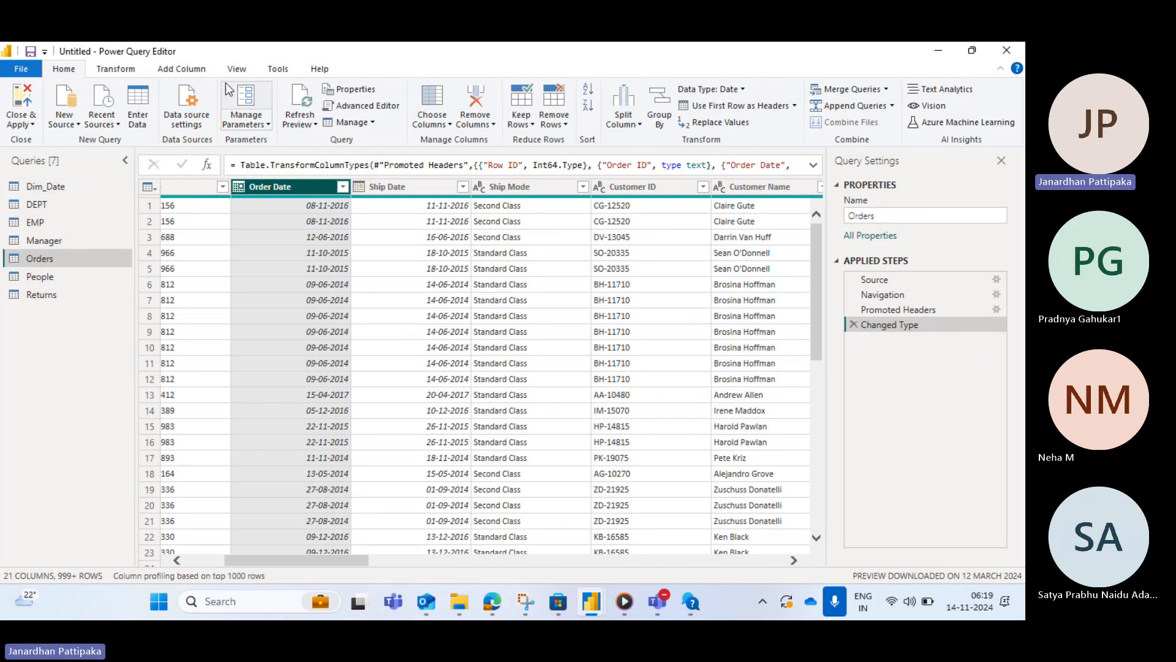
left_click(245, 69)
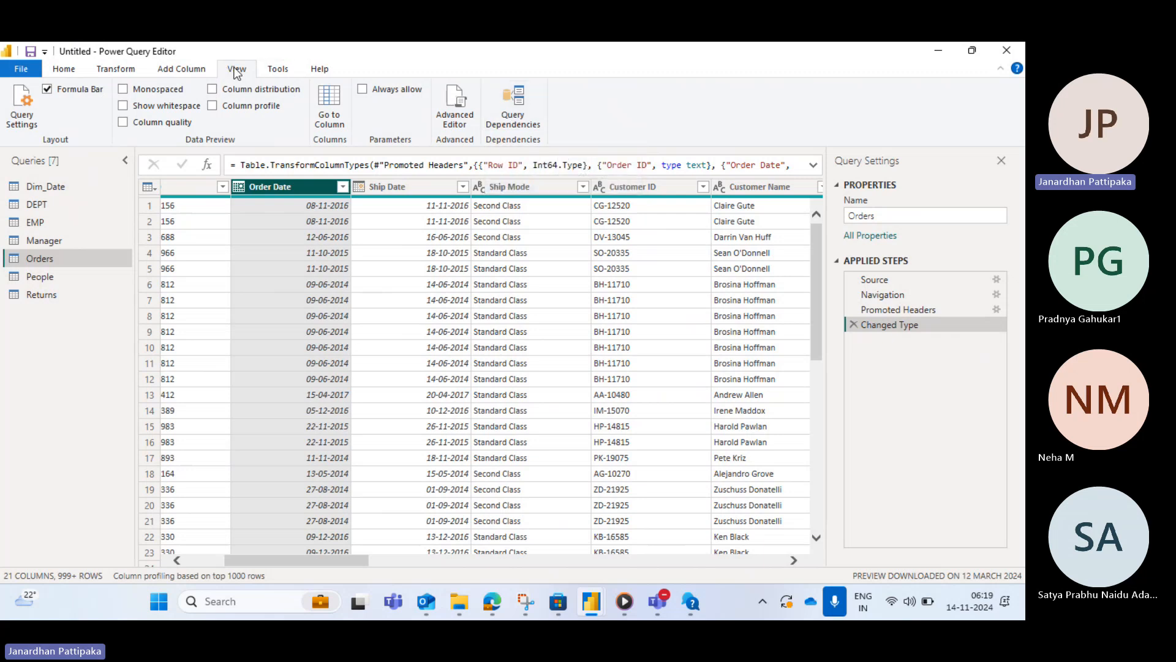
left_click(514, 111)
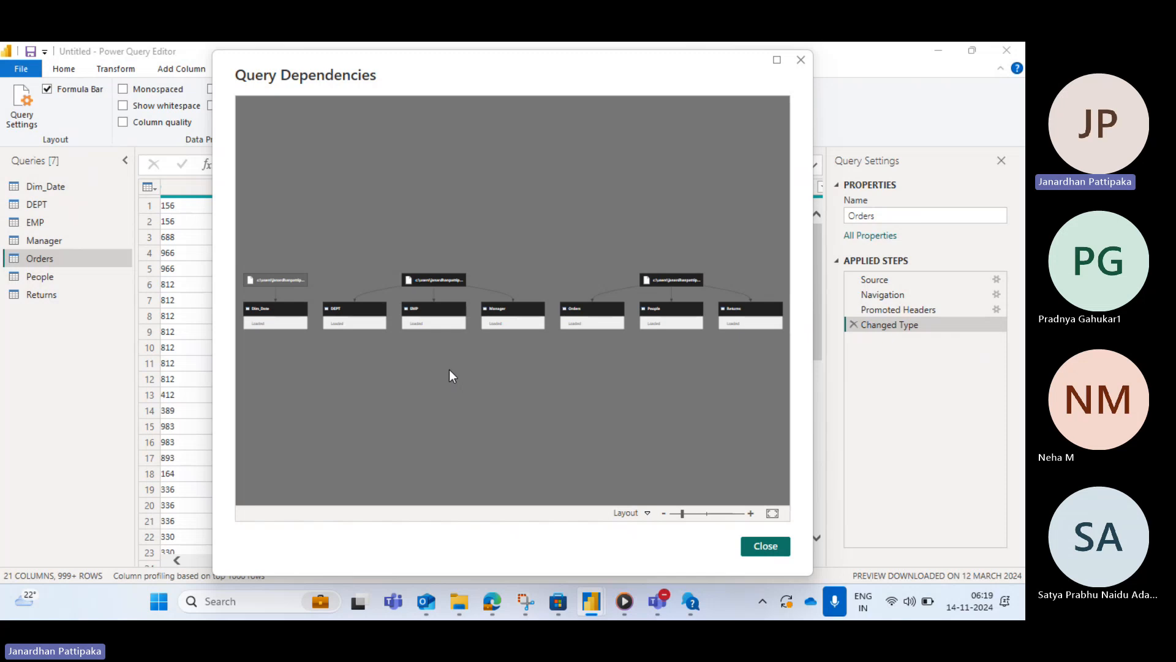
scroll(450, 369, "up", 3)
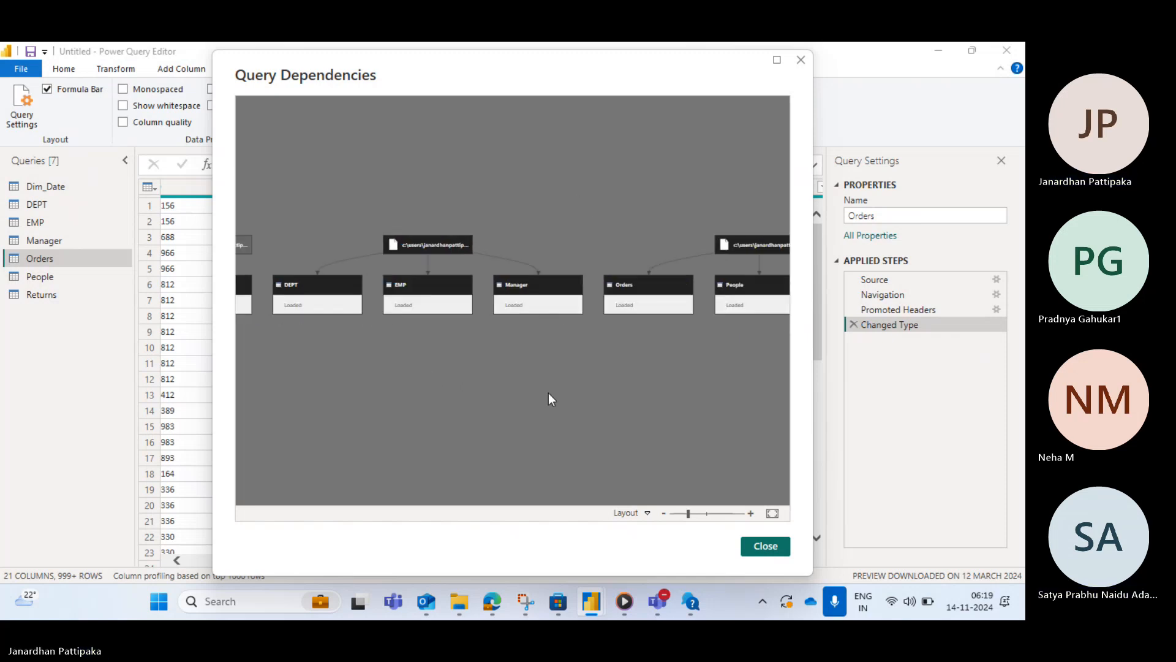
left_click_drag(550, 389, 760, 391)
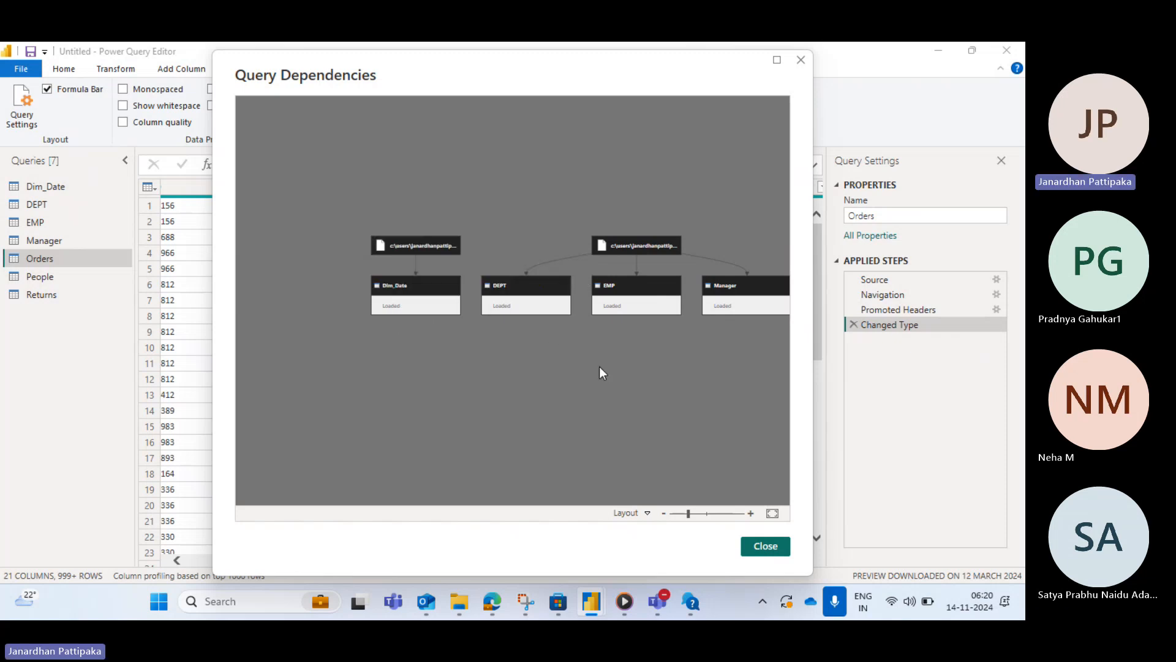
left_click_drag(620, 367, 498, 369)
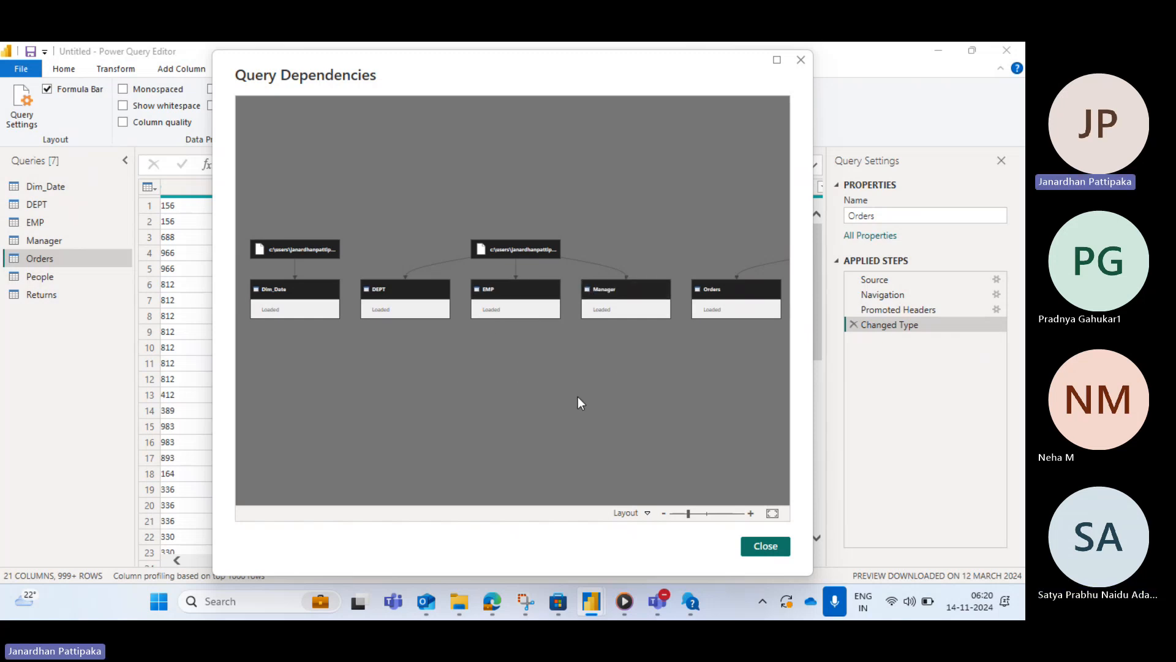
left_click_drag(578, 397, 306, 395)
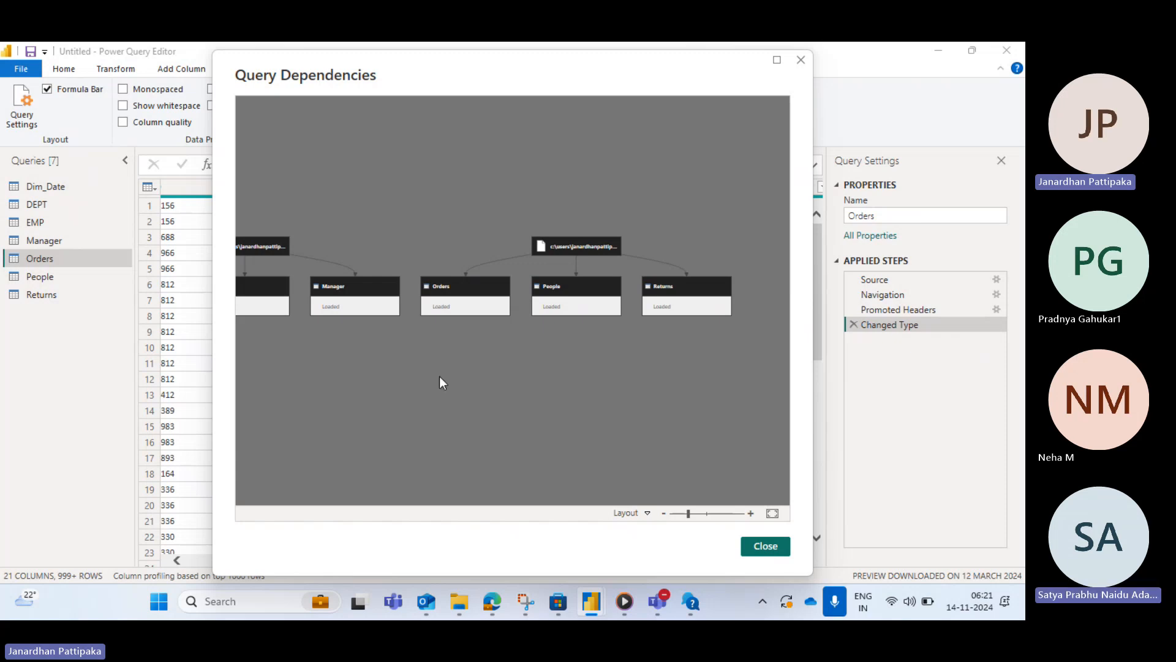
left_click_drag(462, 417, 766, 416)
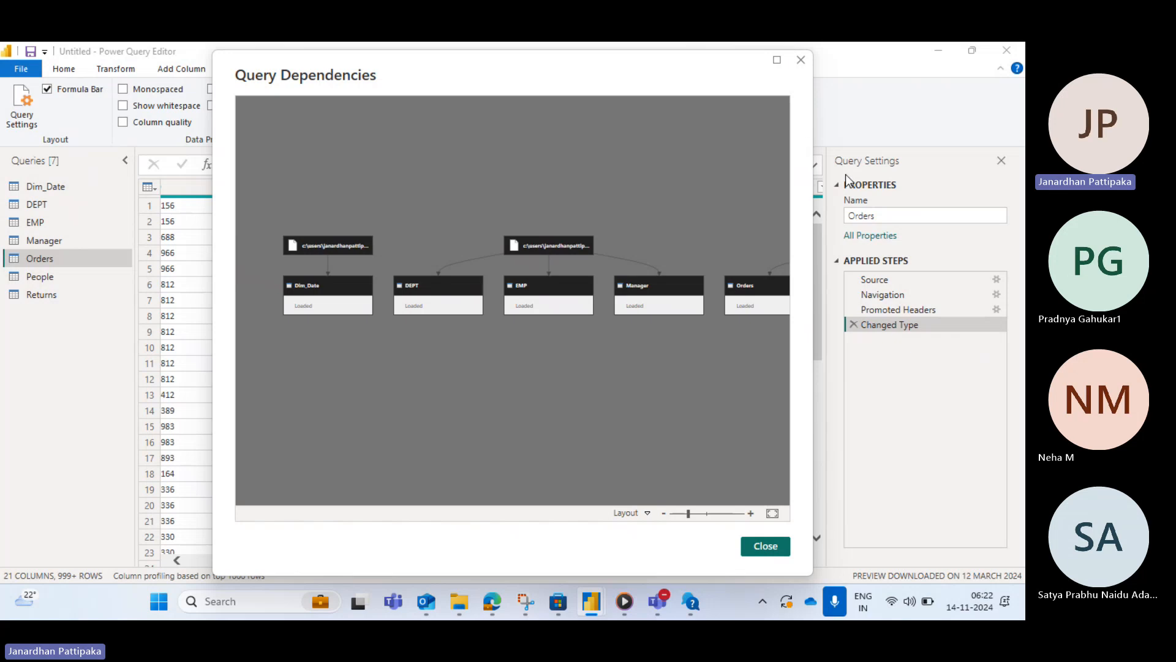
left_click(800, 60)
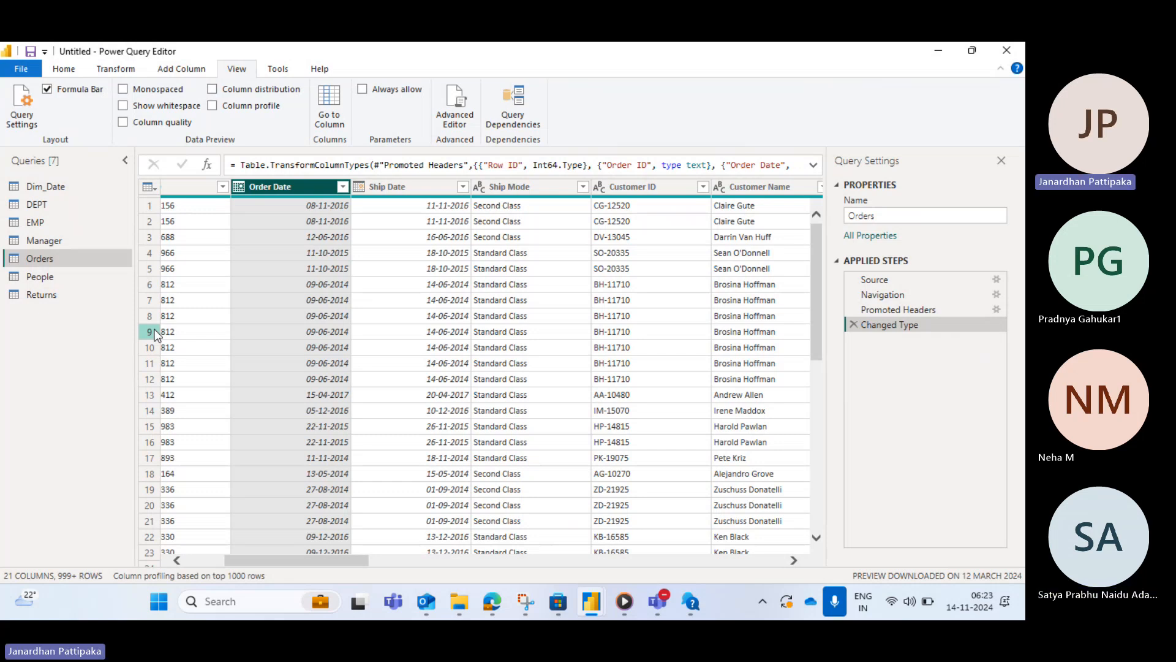
- Transform the Ship Date column to show only its year
left_click(62, 68)
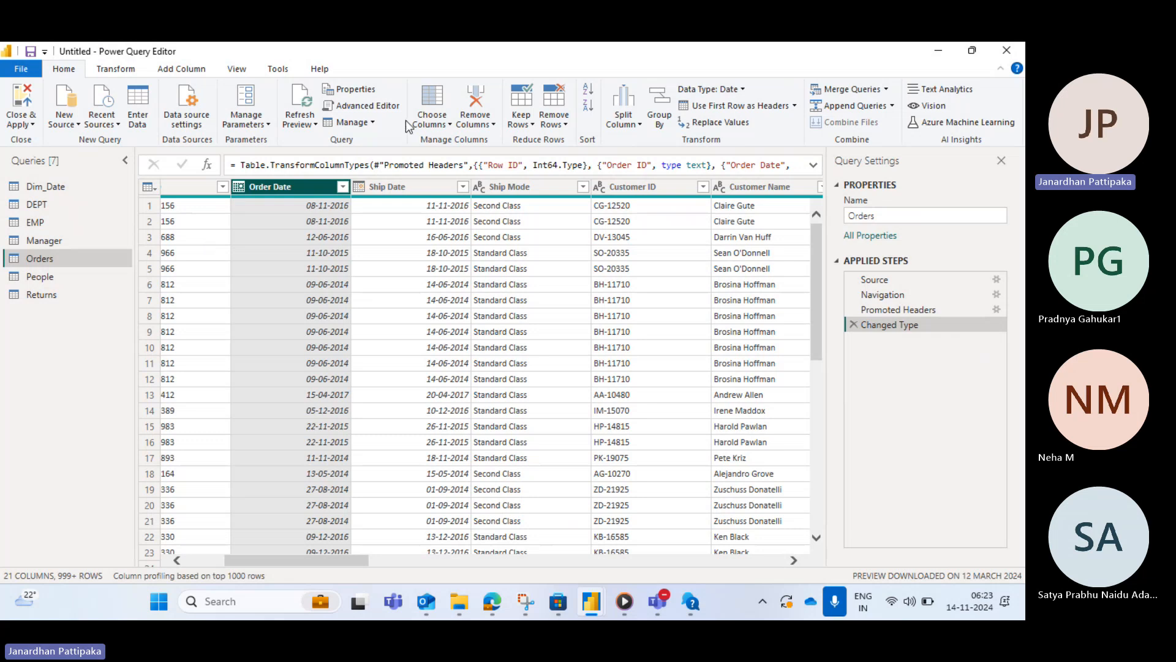
left_click(389, 186)
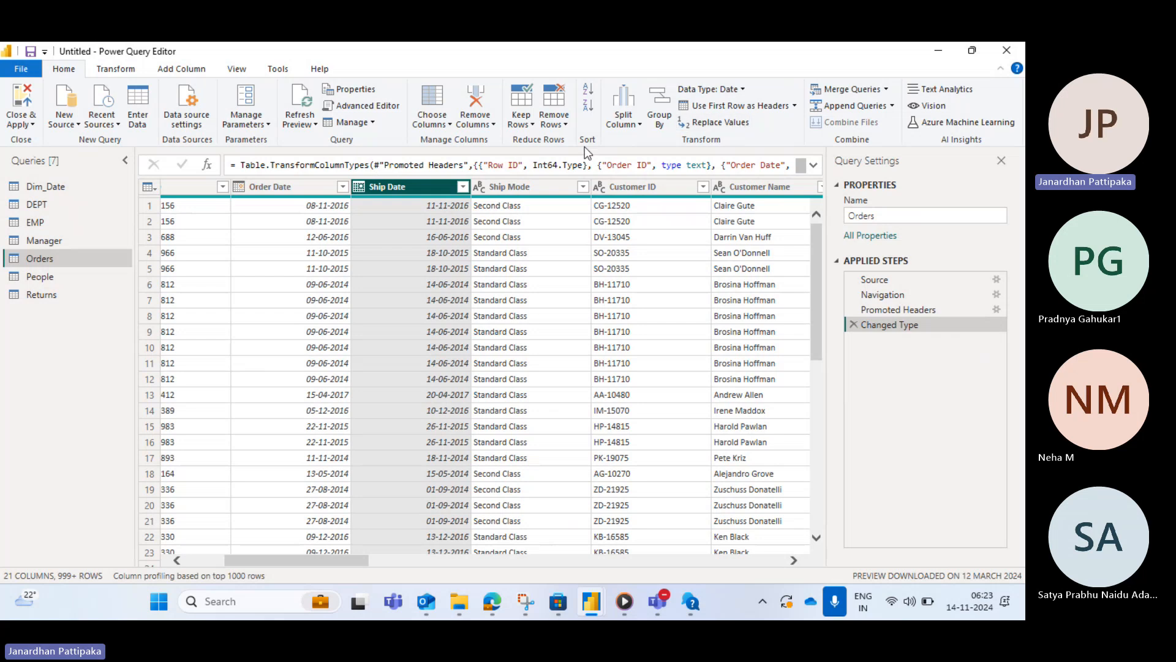
left_click(124, 70)
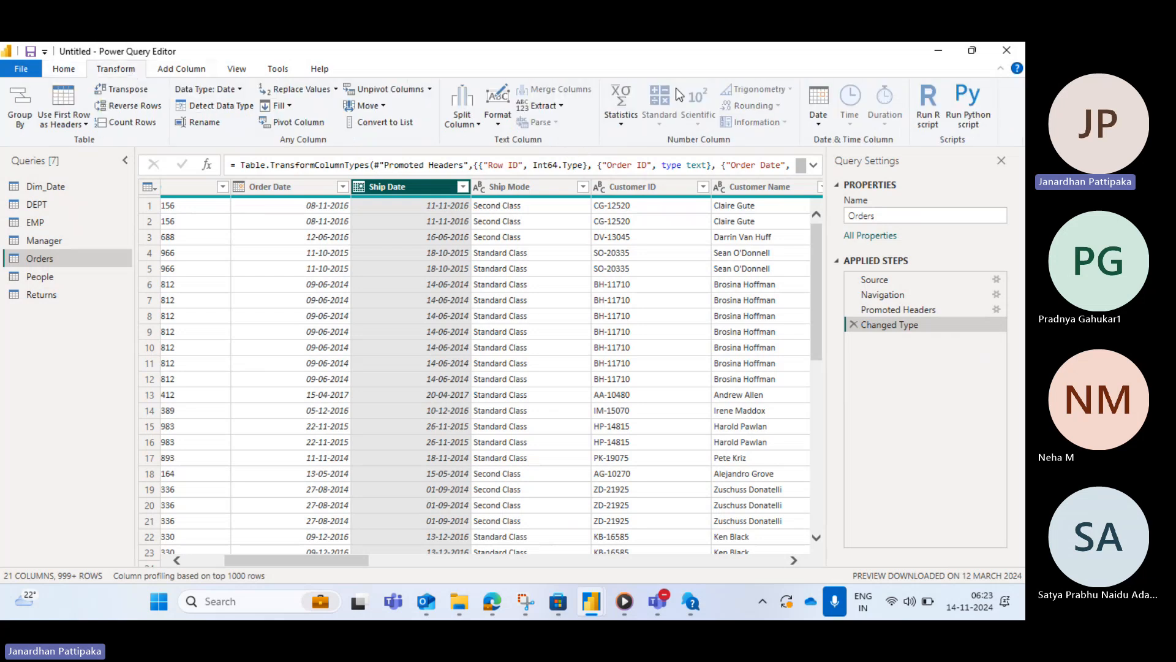
left_click(820, 120)
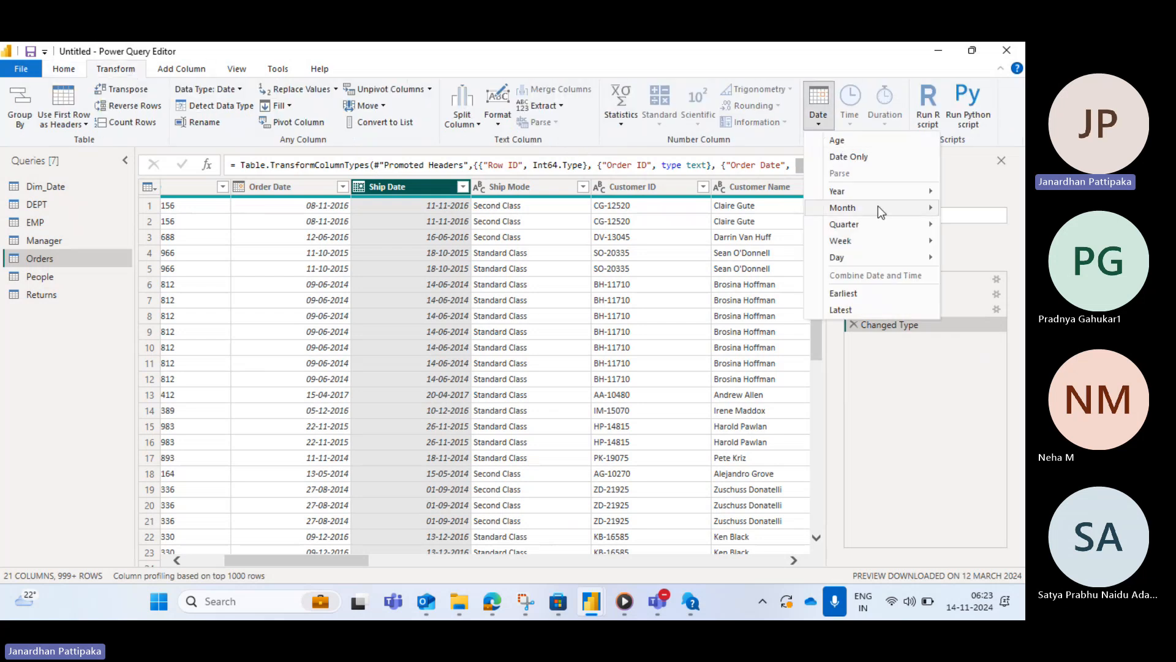
mouse_move(878, 198)
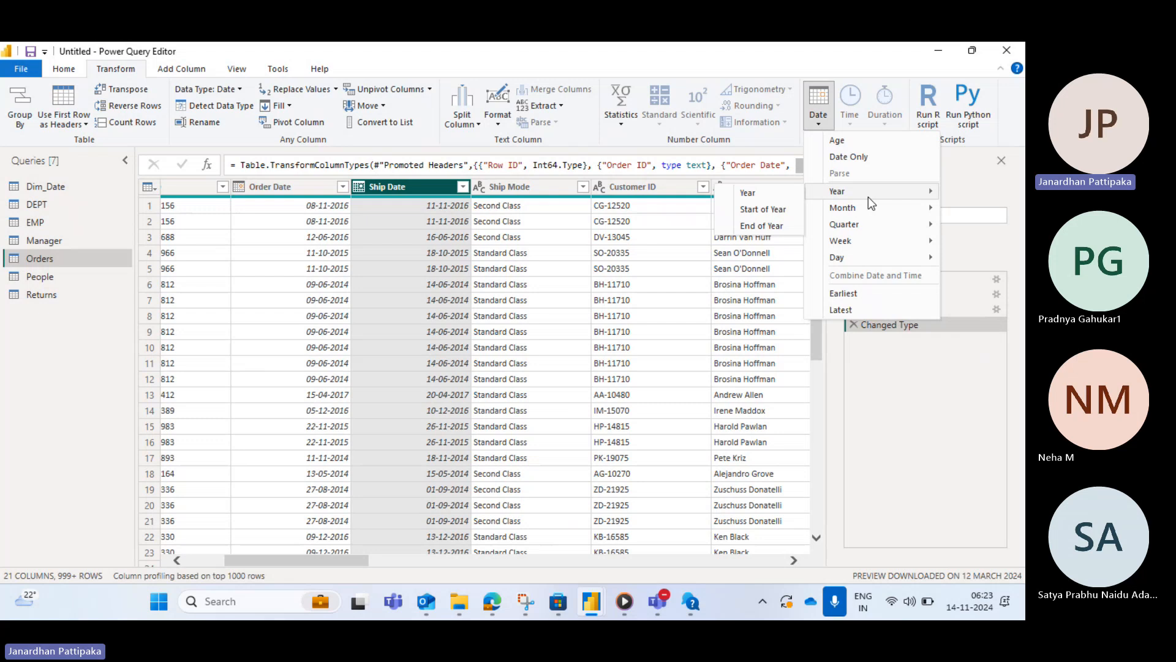
left_click(750, 193)
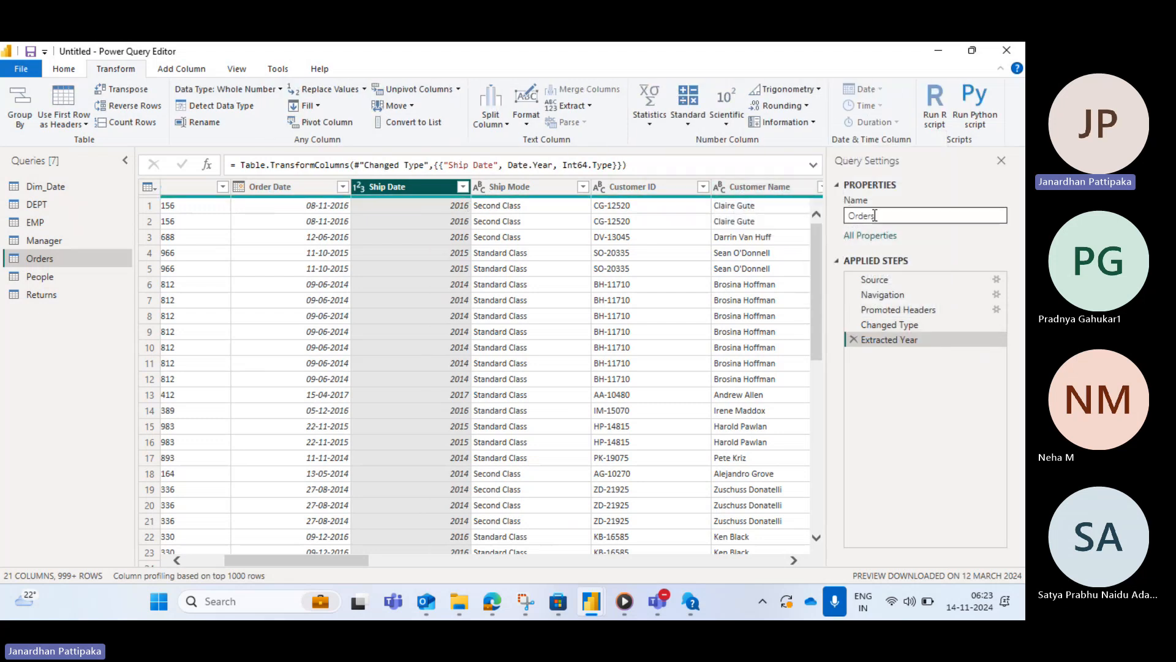
- Transform the Order Date column into month names
left_click(308, 184)
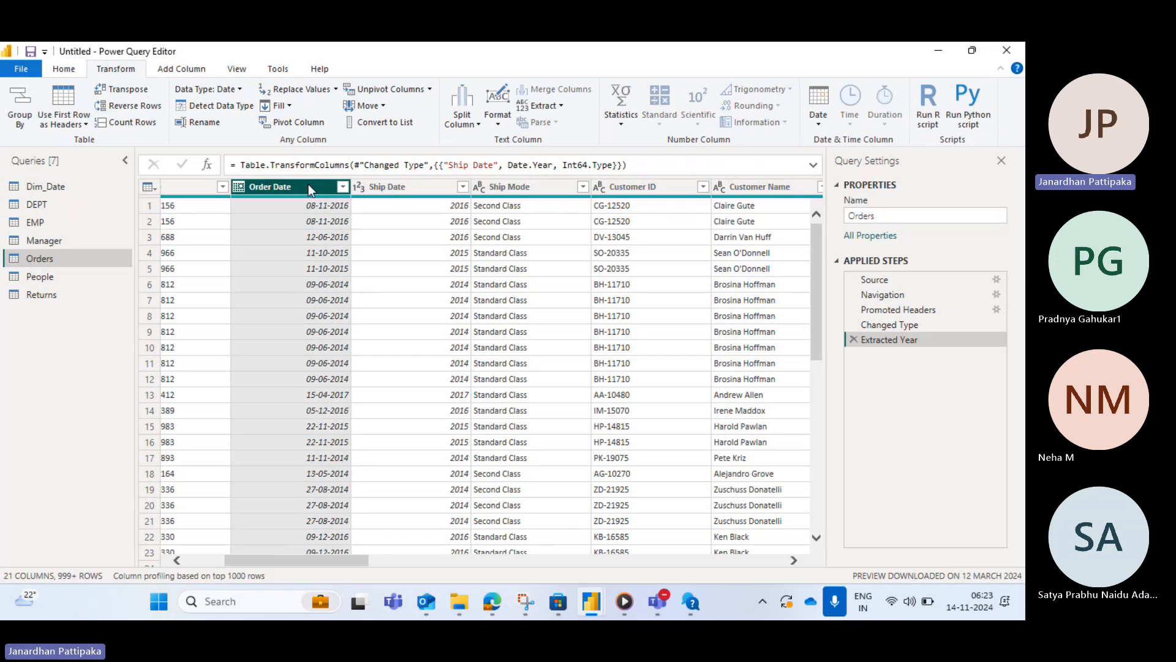
left_click(821, 123)
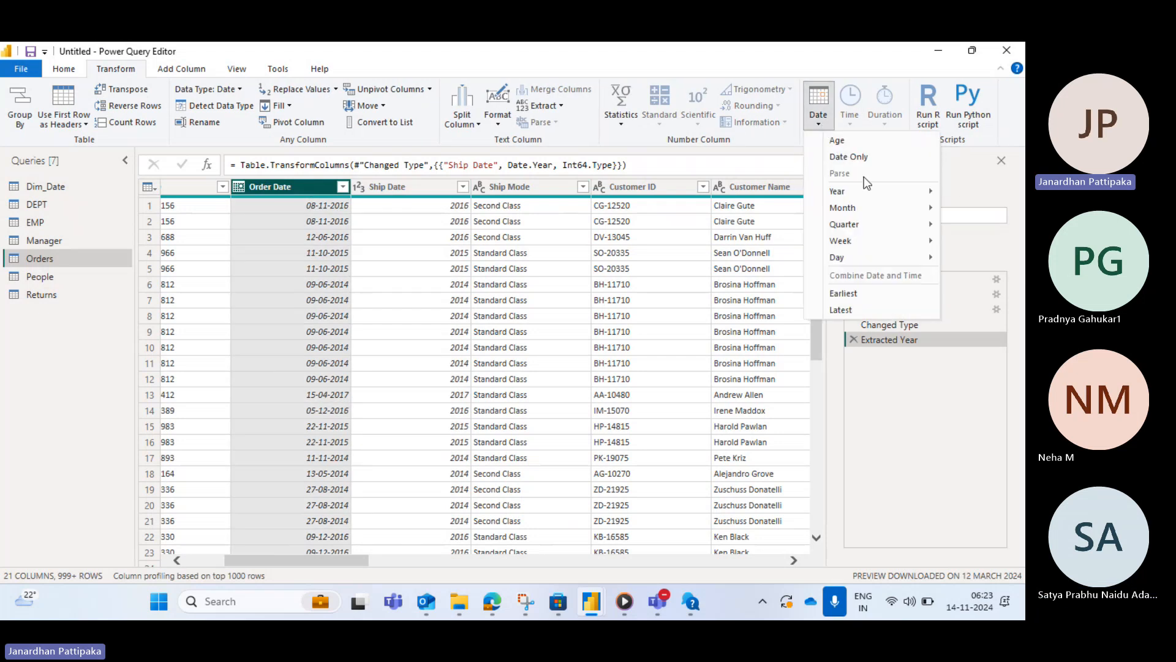
mouse_move(865, 208)
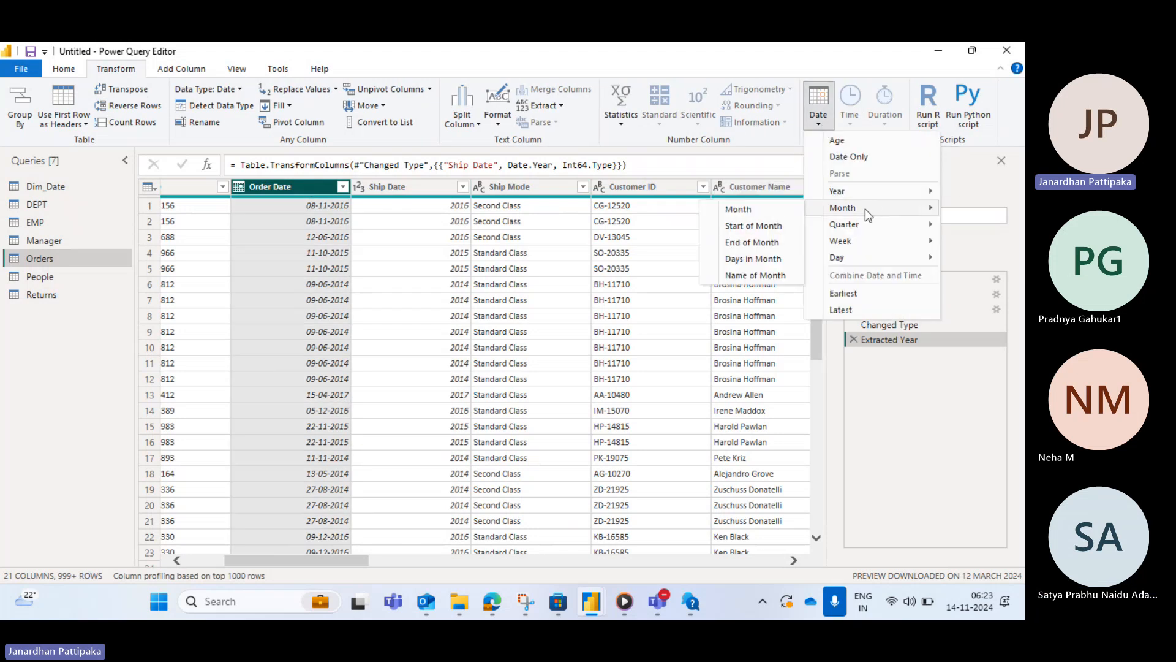
left_click(741, 276)
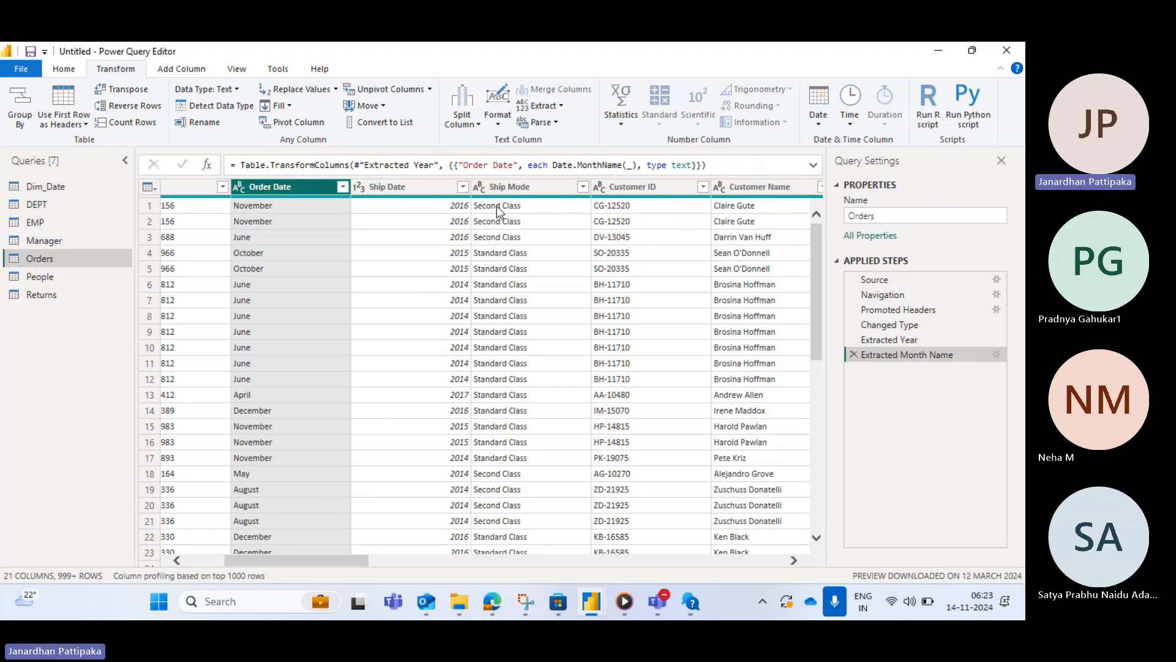
- Convert the Ship Mode column's text to uppercase
left_click(528, 185)
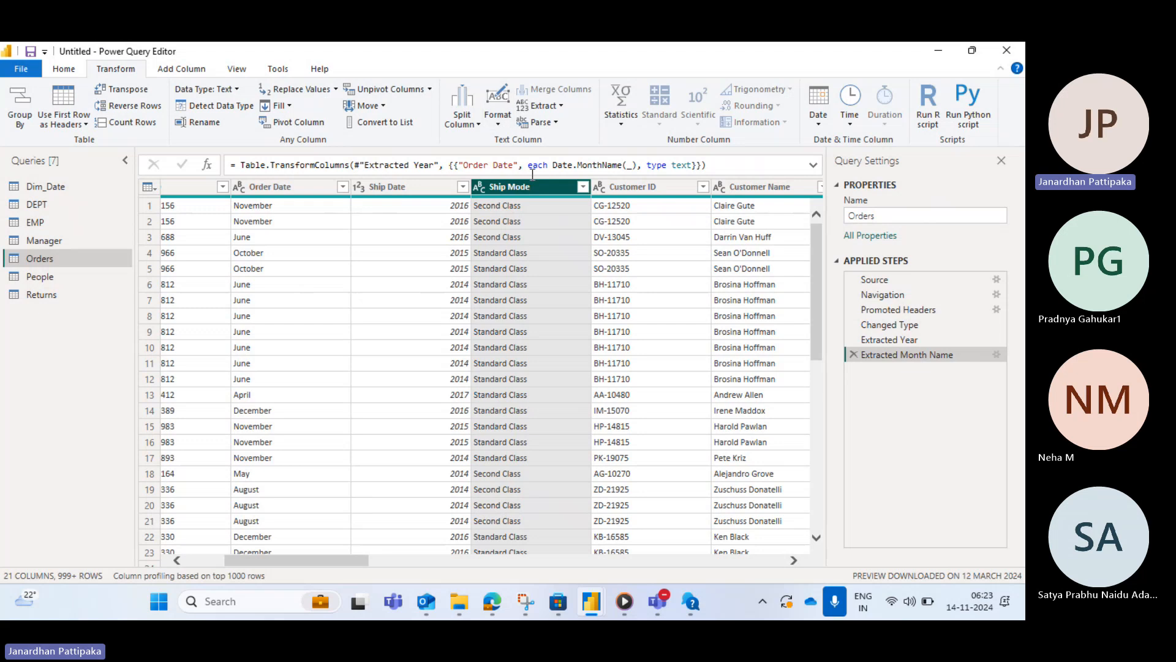
left_click(498, 123)
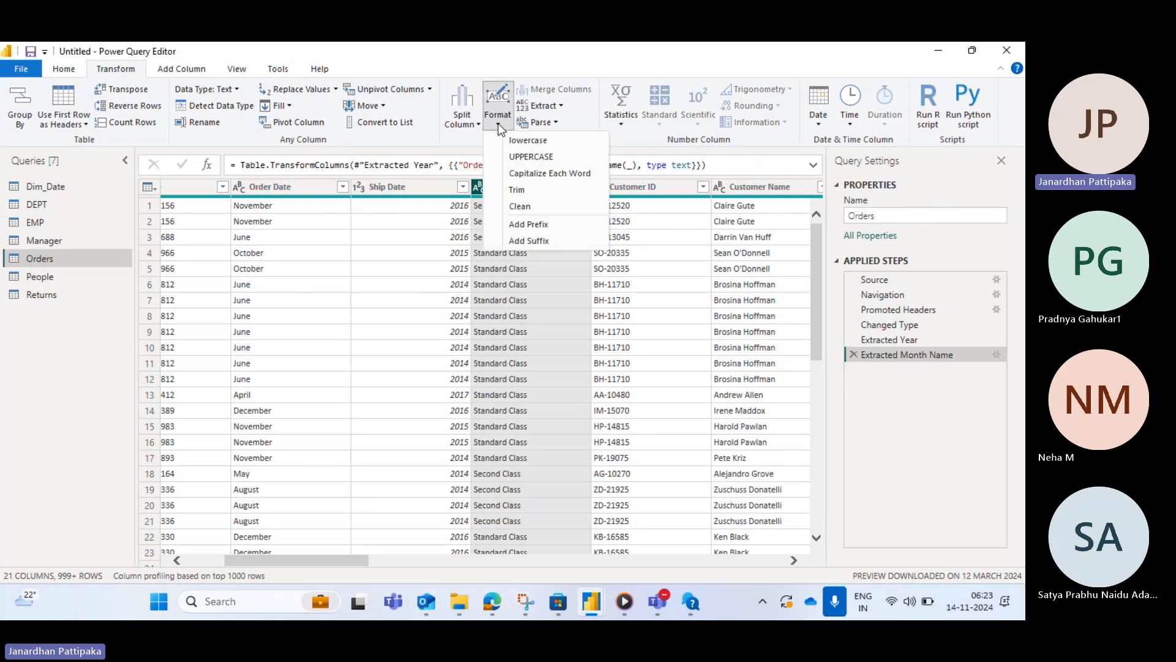
left_click(524, 157)
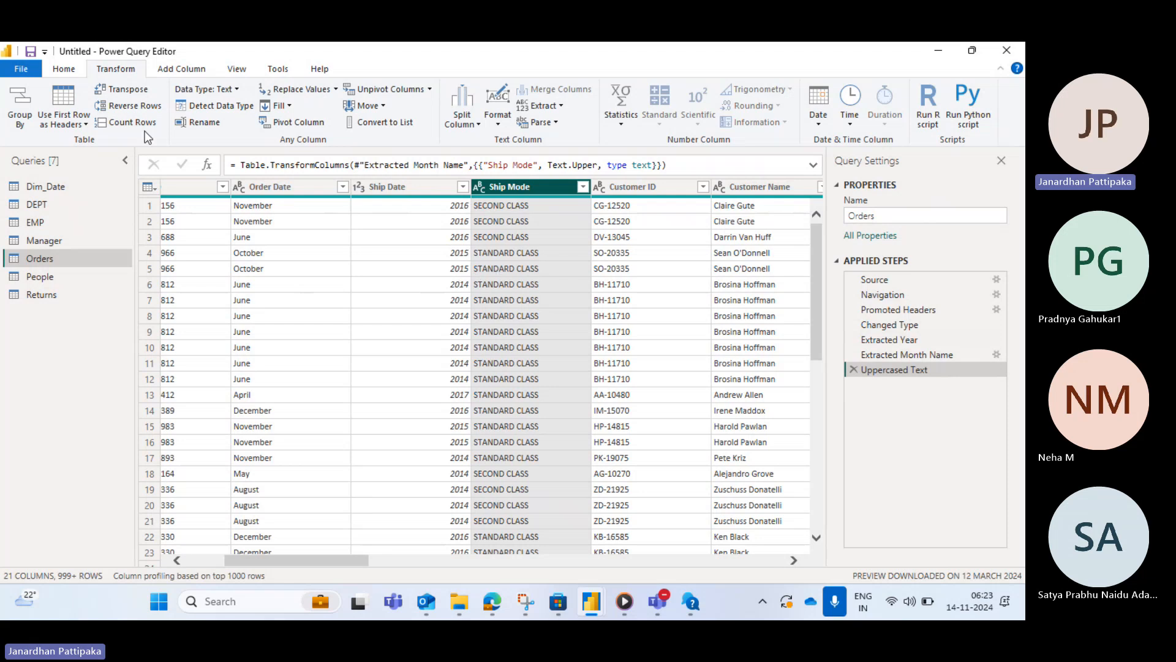
- Open the Advanced Editor for the Orders query
left_click(65, 70)
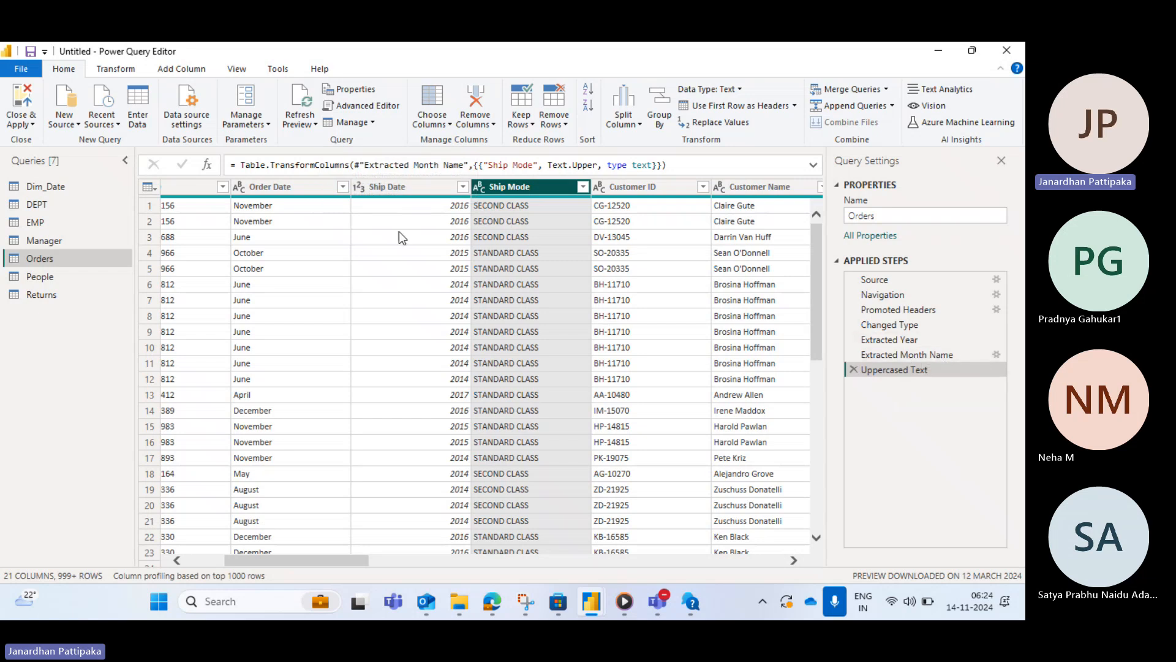
left_click(375, 110)
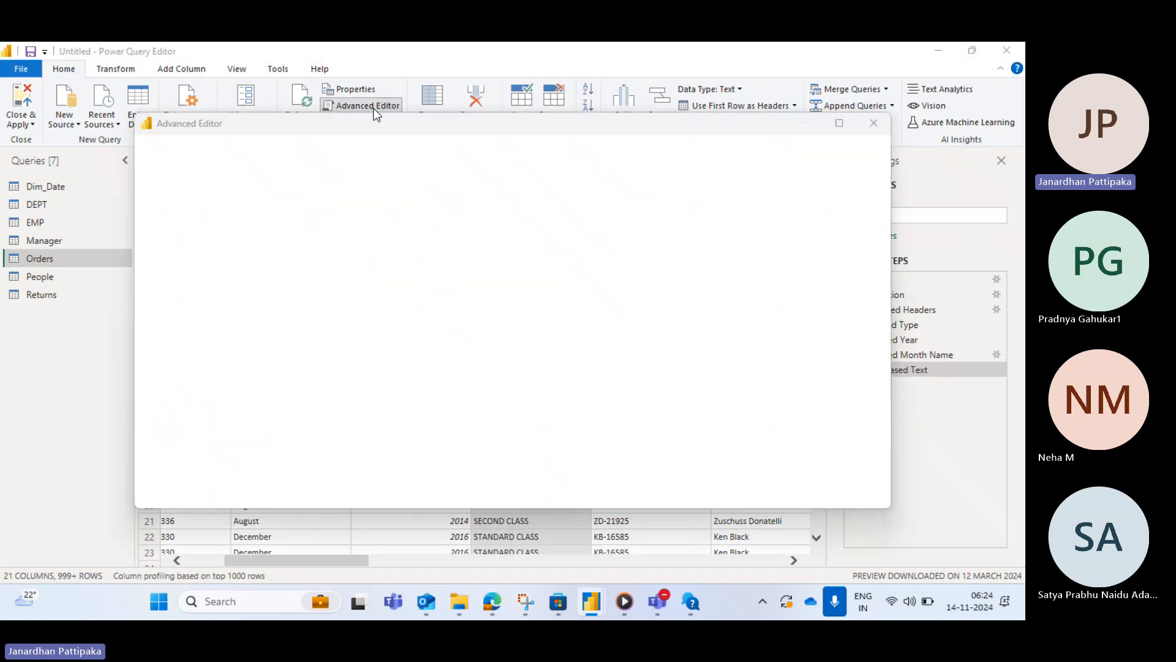
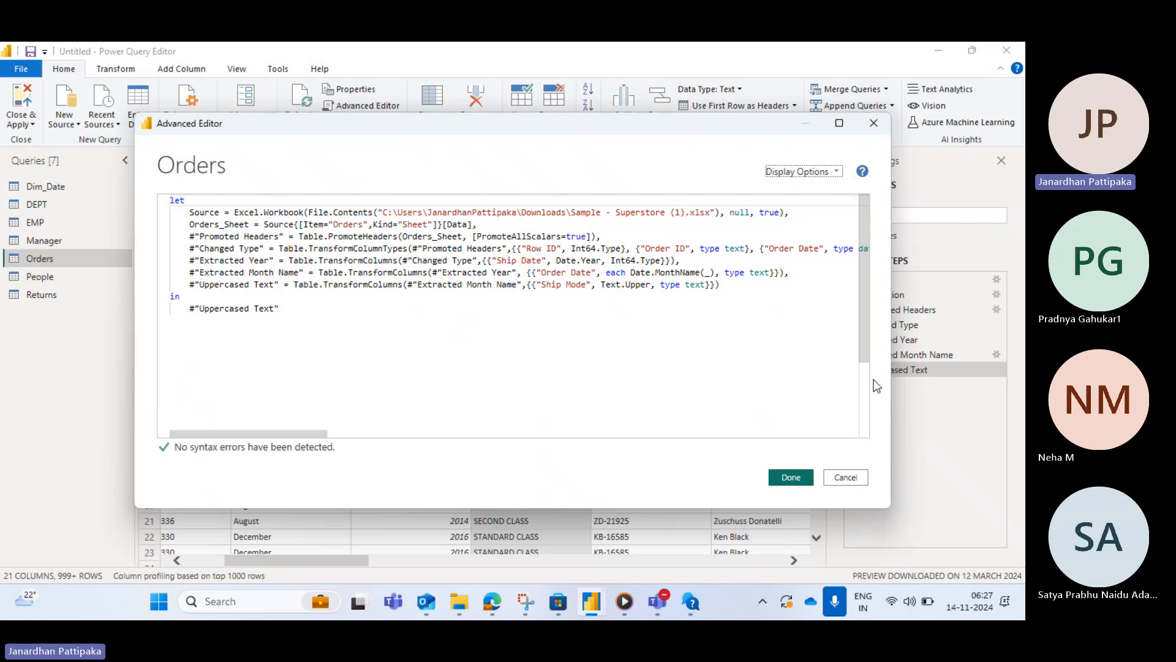
- Close the Advanced Editor and promote the first row of the People query to column headers
left_click(840, 478)
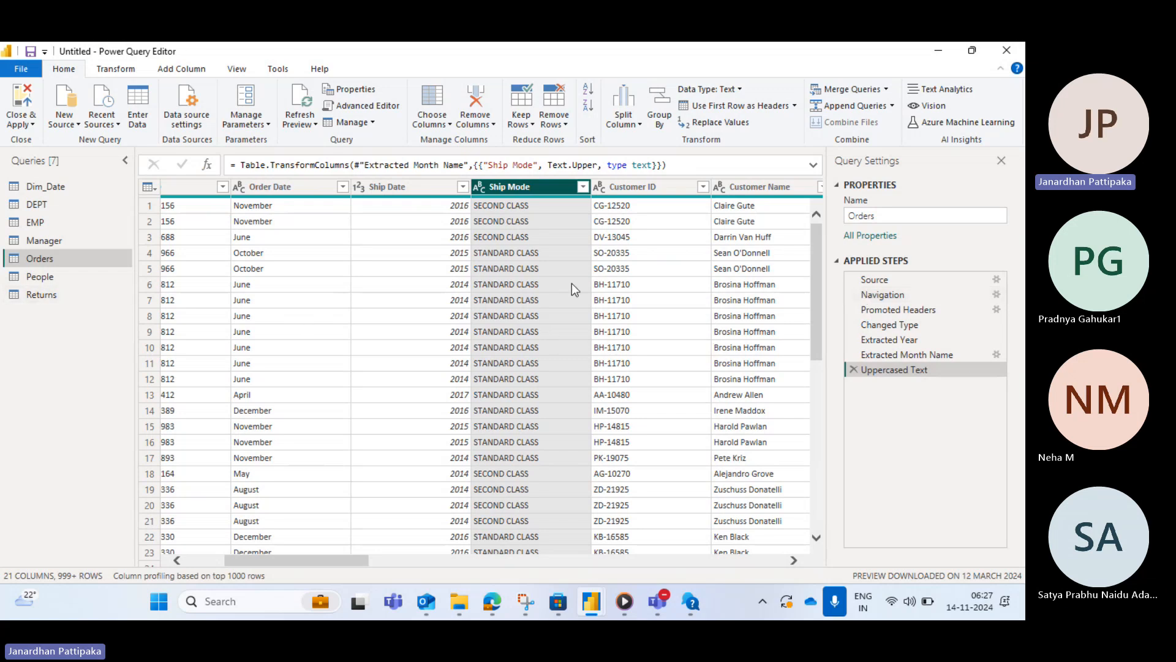
left_click(36, 279)
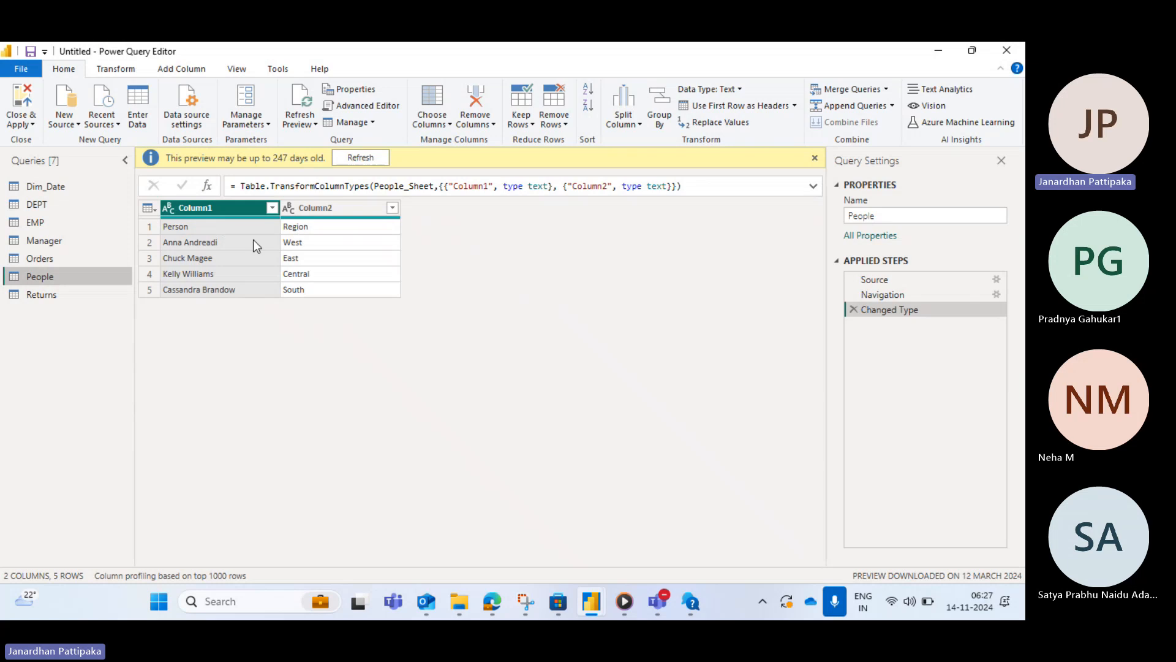
left_click(795, 107)
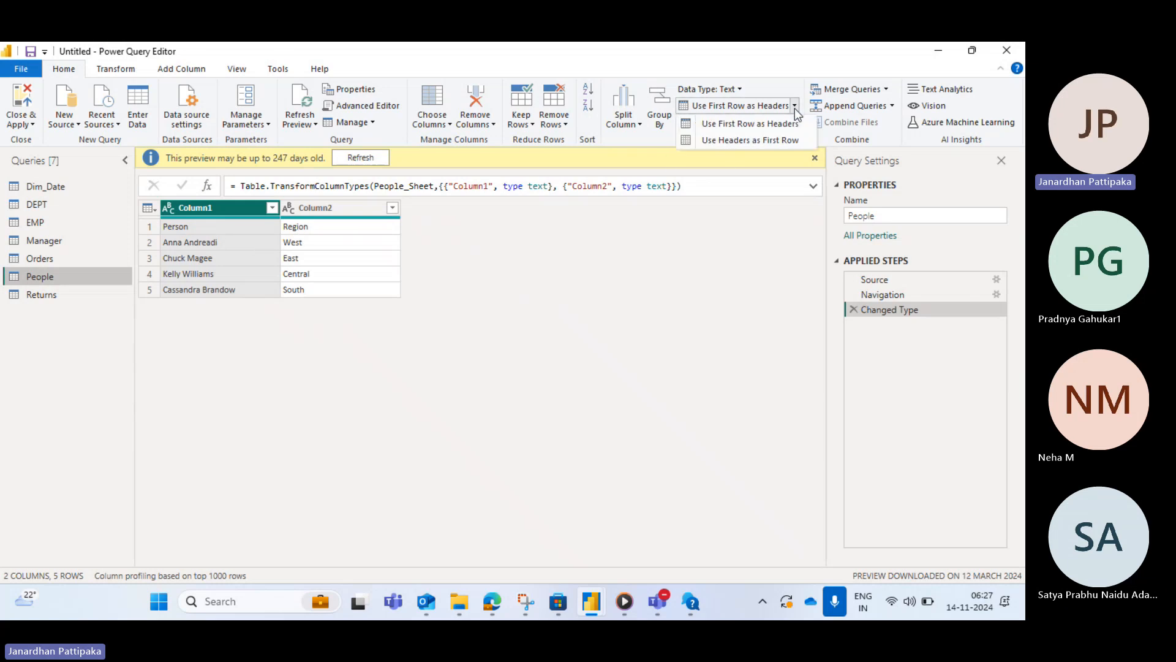
left_click(755, 125)
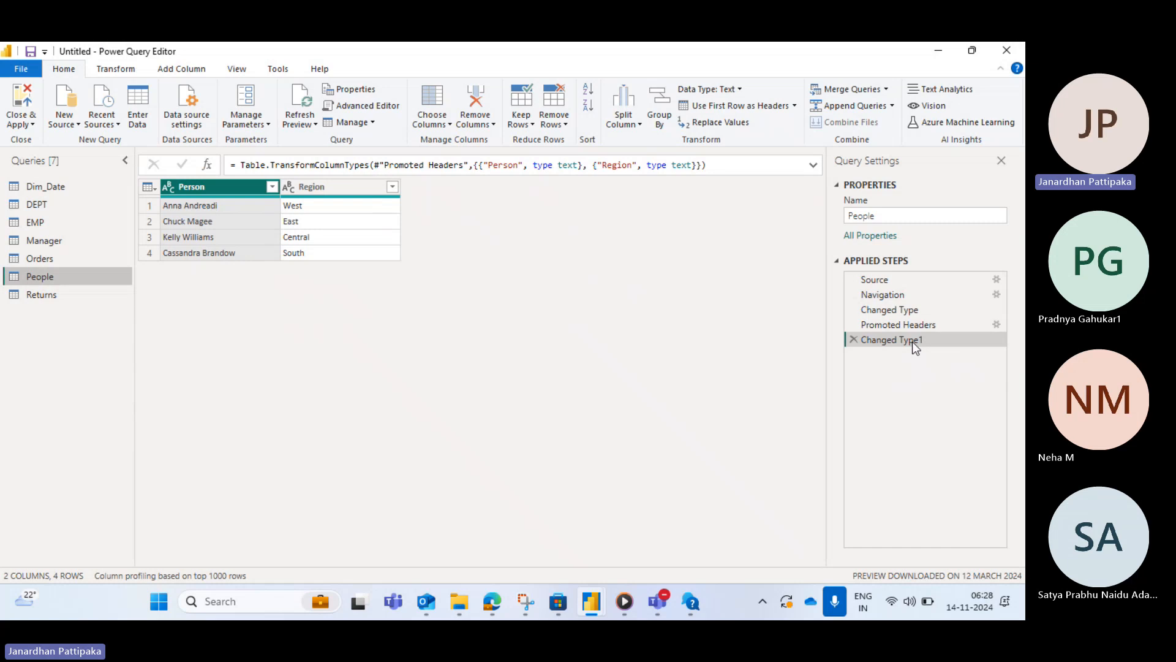
- Promote the first row of the Returns query to column headers
left_click(53, 292)
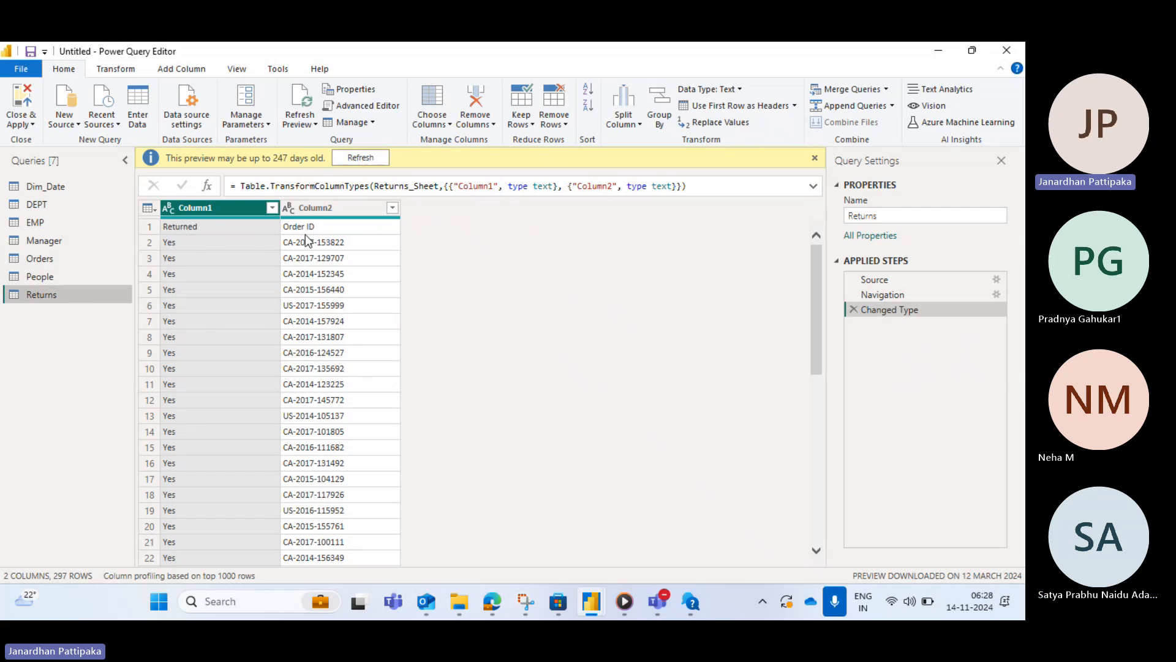
left_click(795, 106)
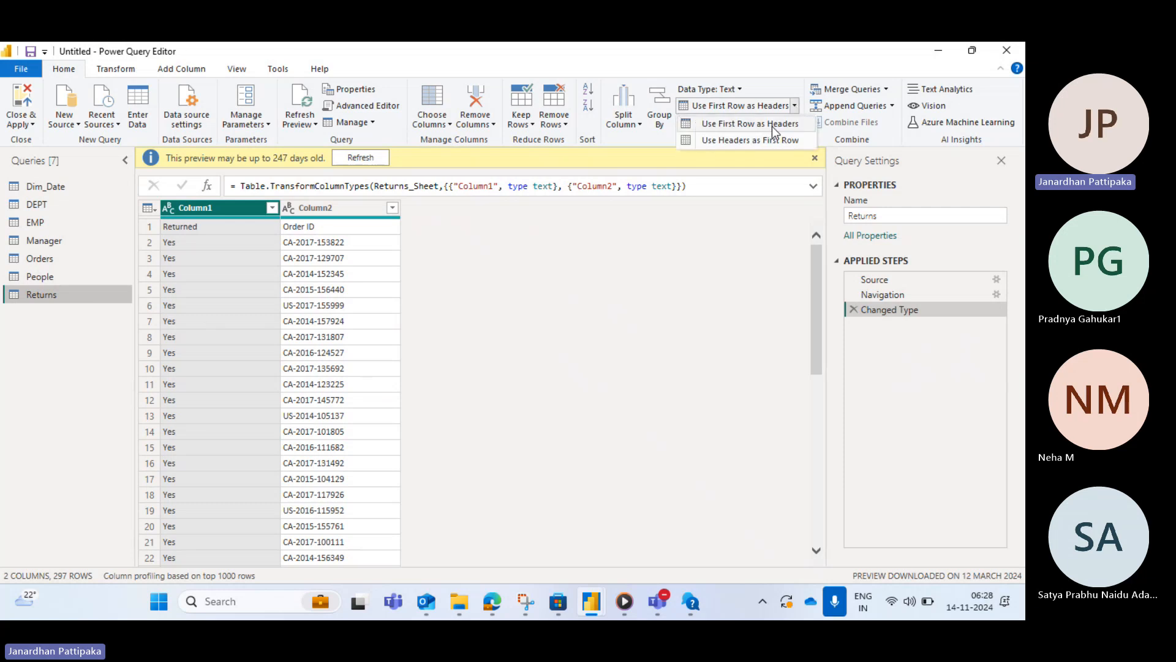
left_click(771, 124)
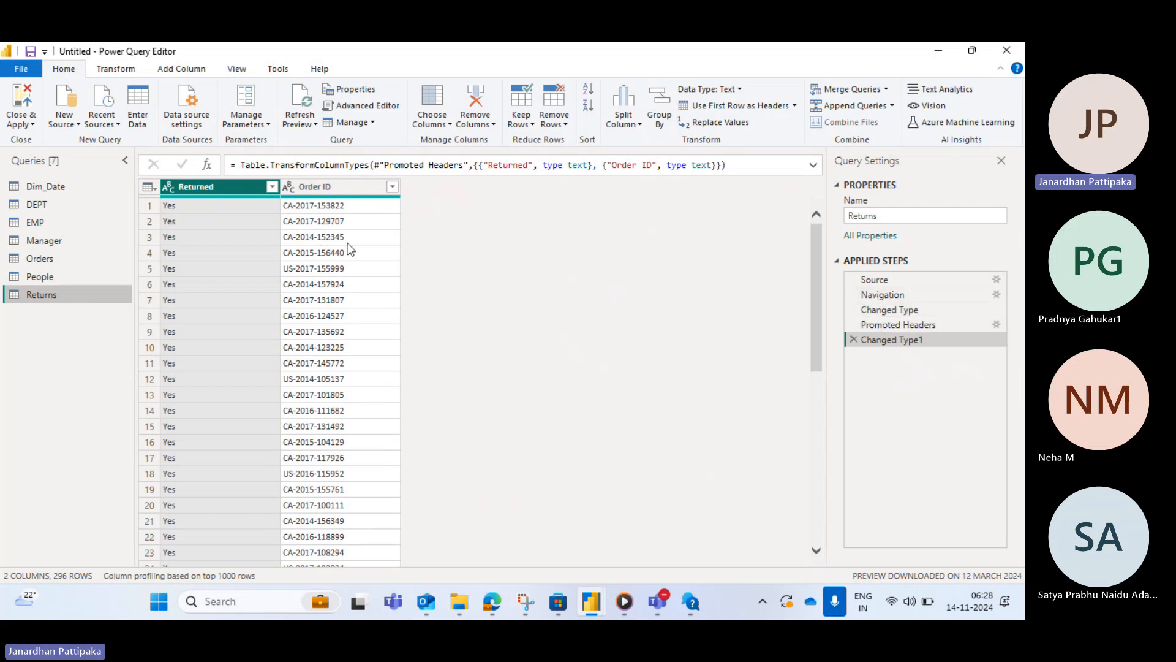
- Switch to the Orders query, select its Order Date and Order ID columns, and look through the ribbon tabs
left_click(36, 263)
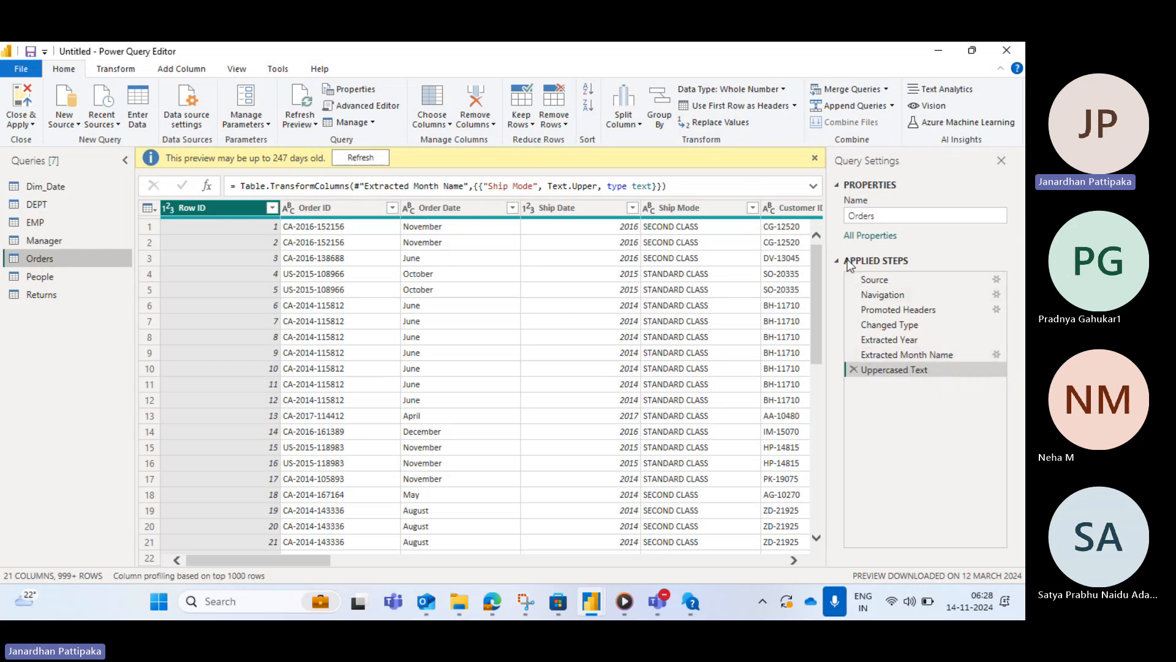
left_click(450, 208)
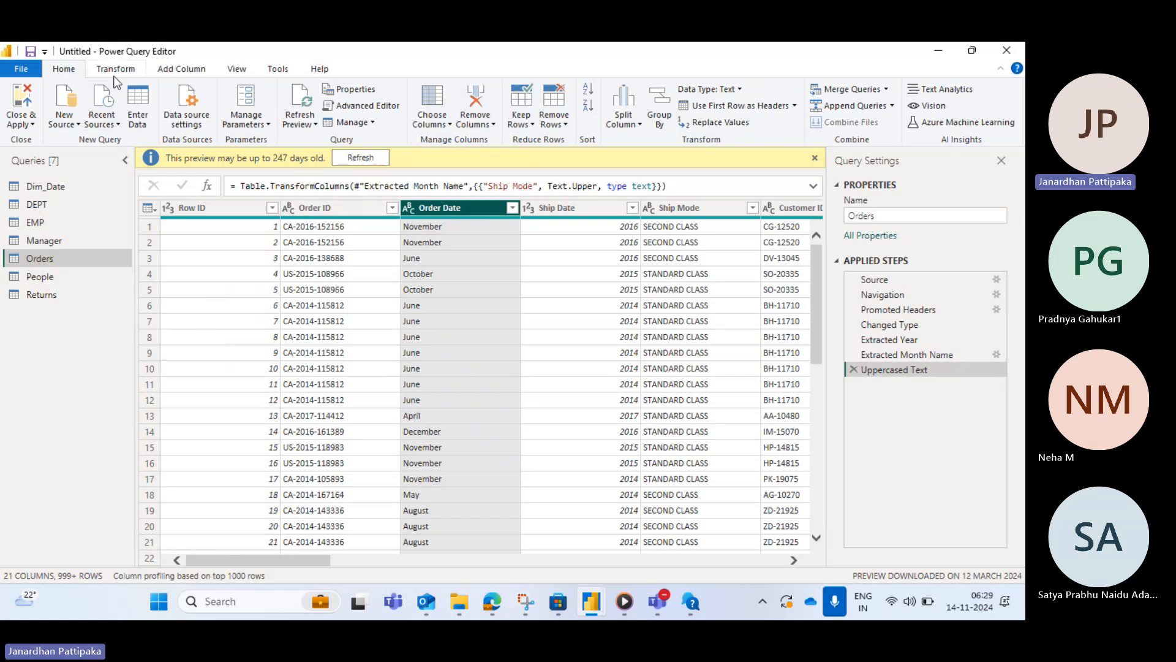
left_click(328, 210)
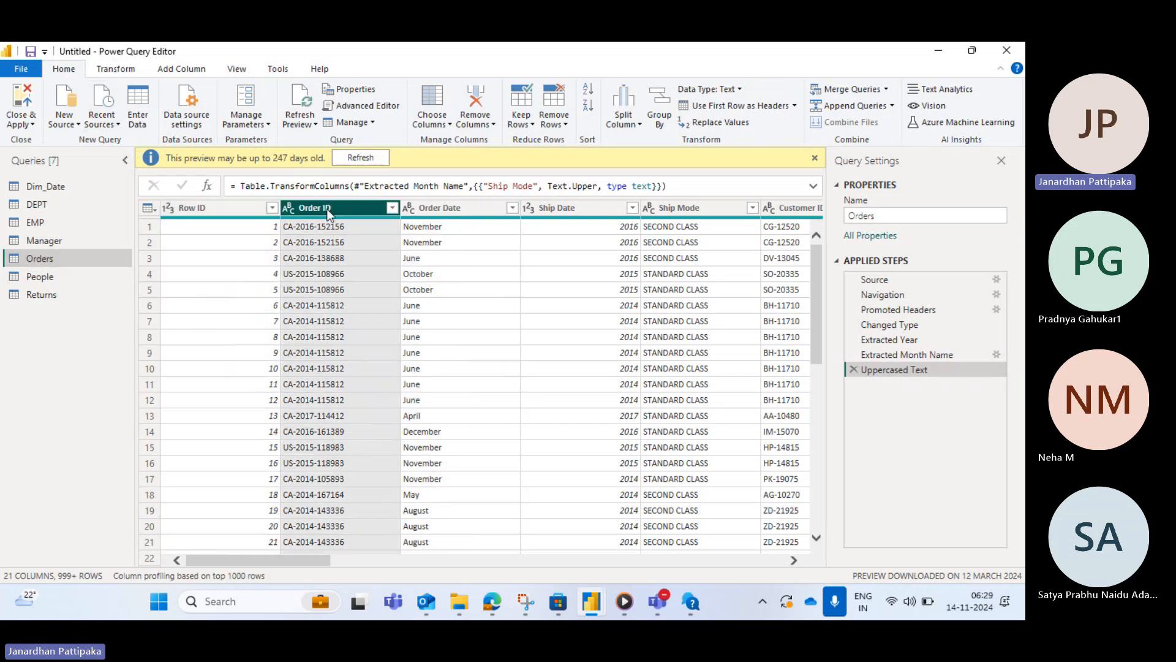
left_click(115, 70)
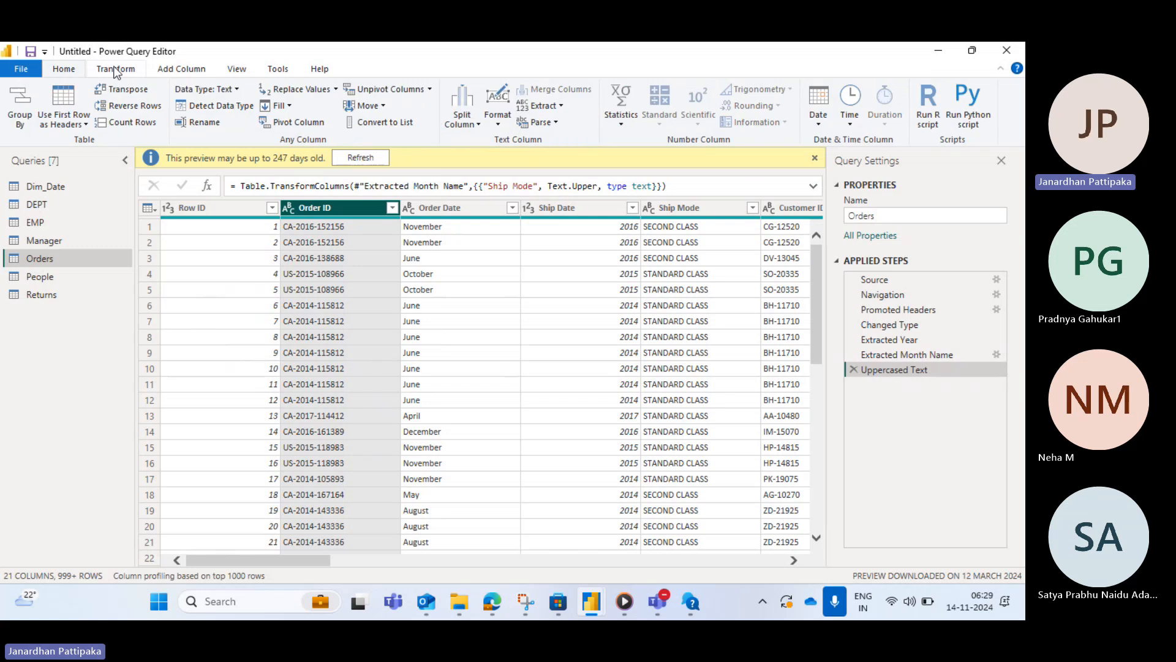
left_click(190, 69)
left_click(237, 71)
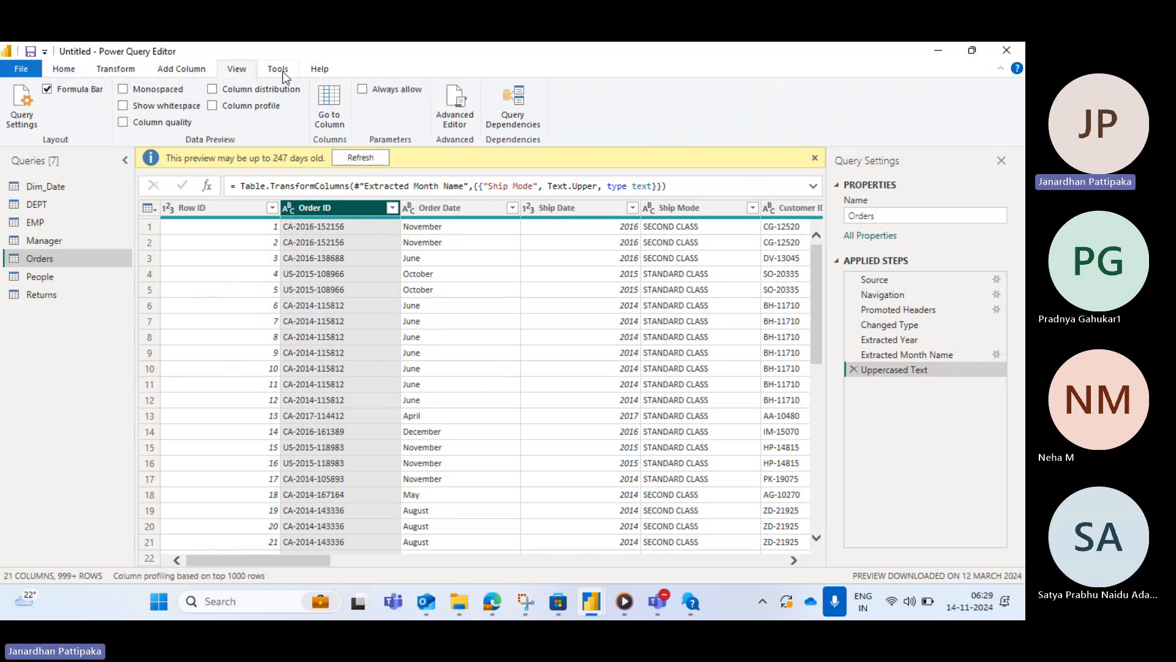
left_click(279, 71)
left_click(226, 69)
left_click(178, 71)
left_click(115, 70)
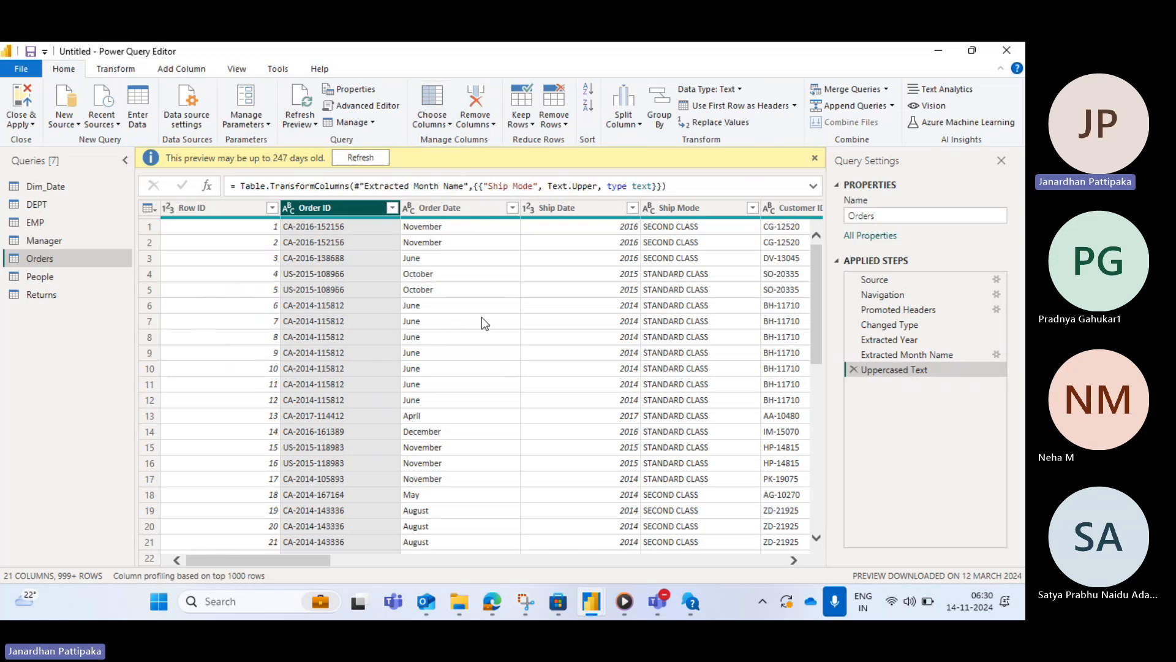
- Scroll across the Orders table to review all of its columns
scroll(481, 317, "right", 5)
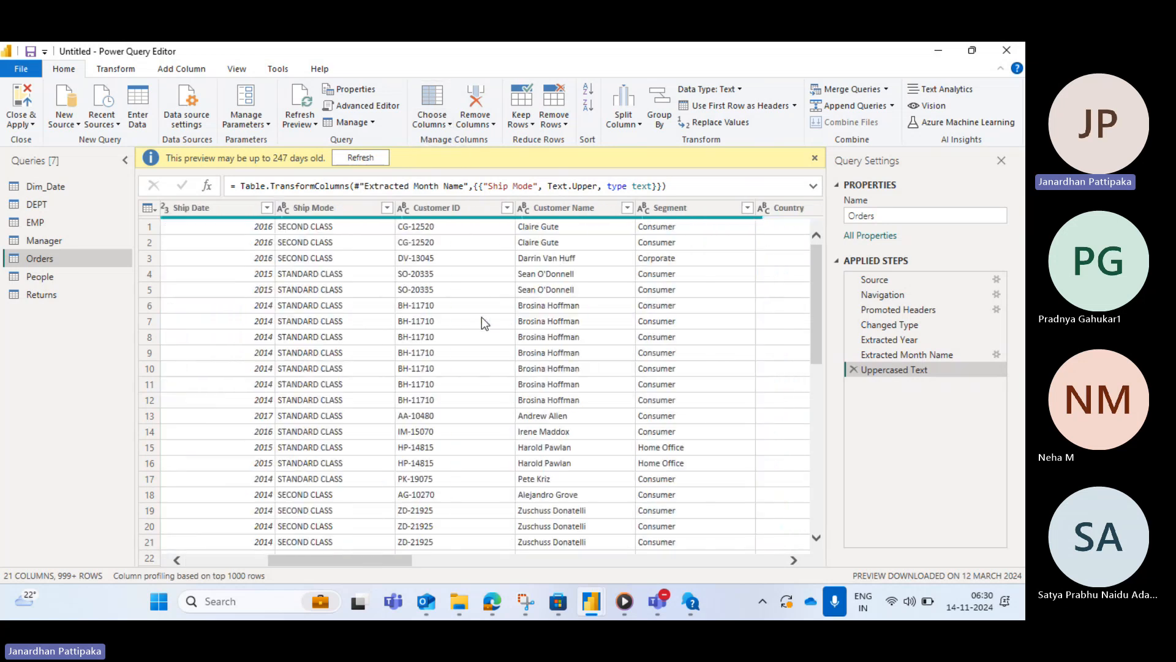
scroll(395, 372, "right", 10)
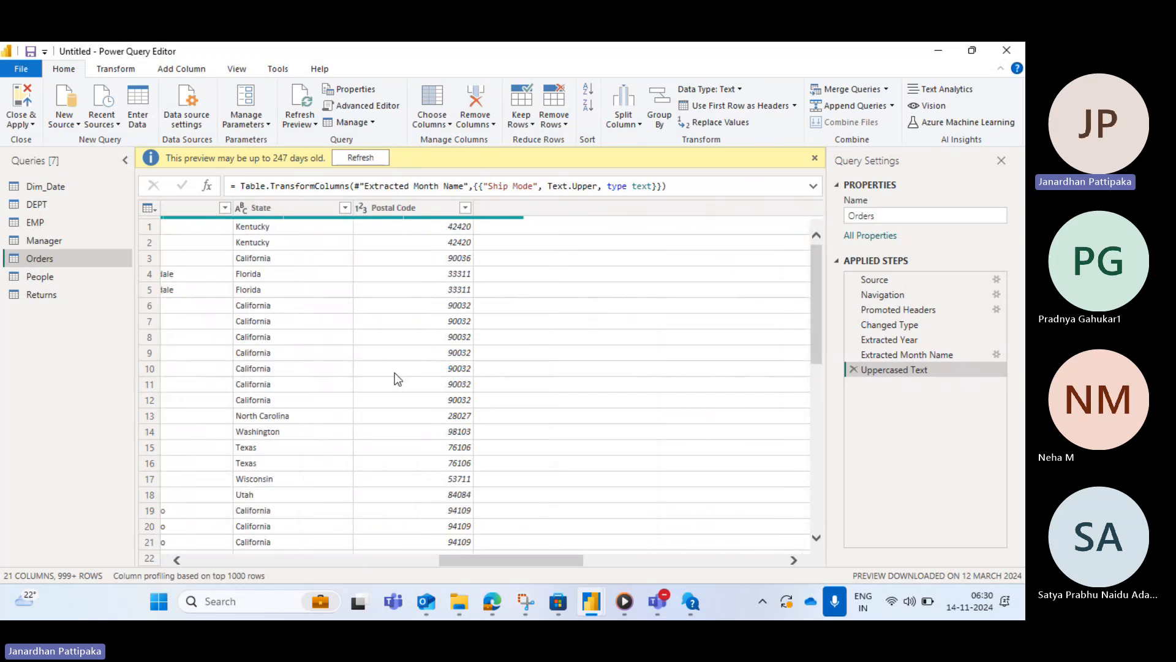
scroll(712, 331, "right", 6)
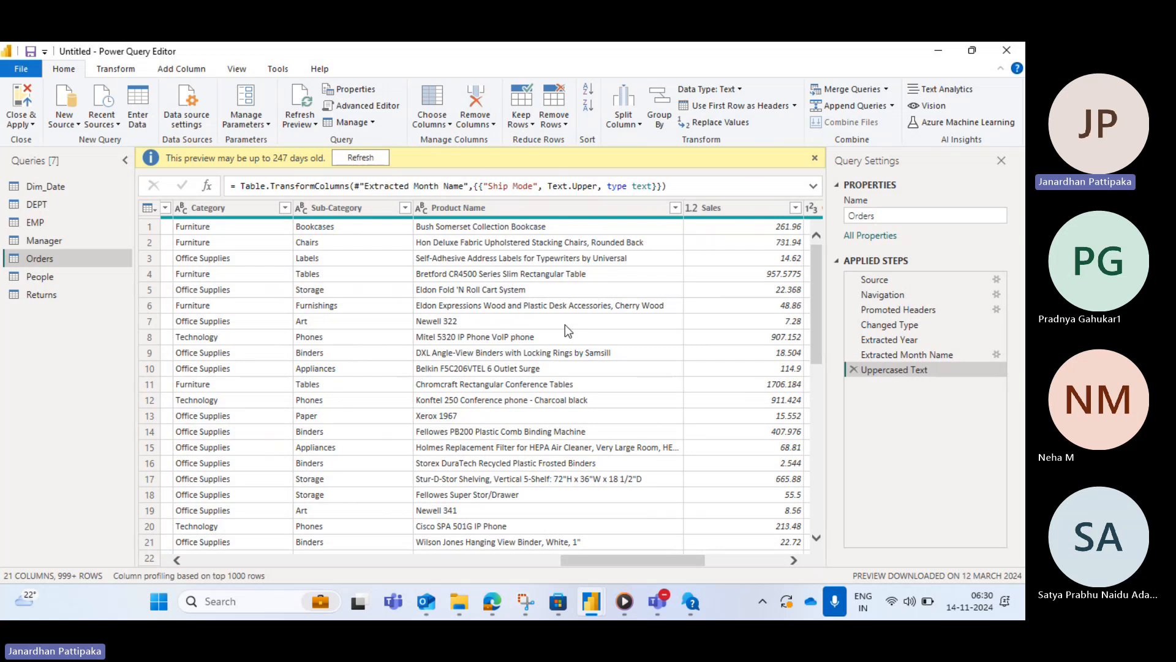
scroll(226, 375, "left", 8)
scroll(226, 375, "left", 6)
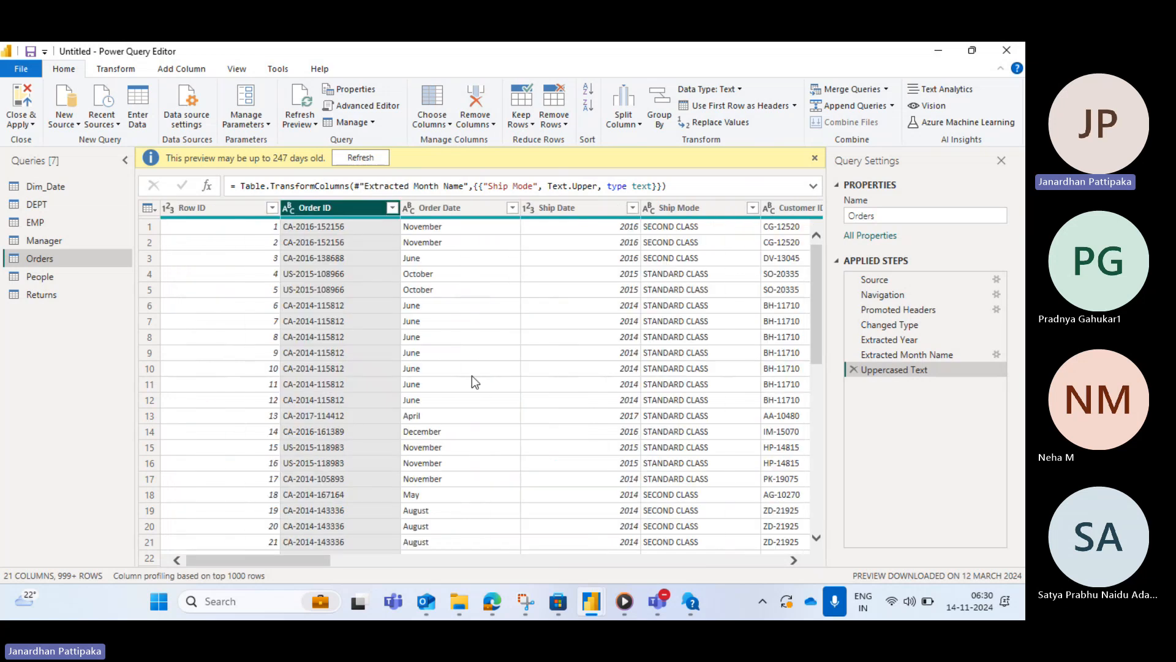
scroll(546, 371, "right", 15)
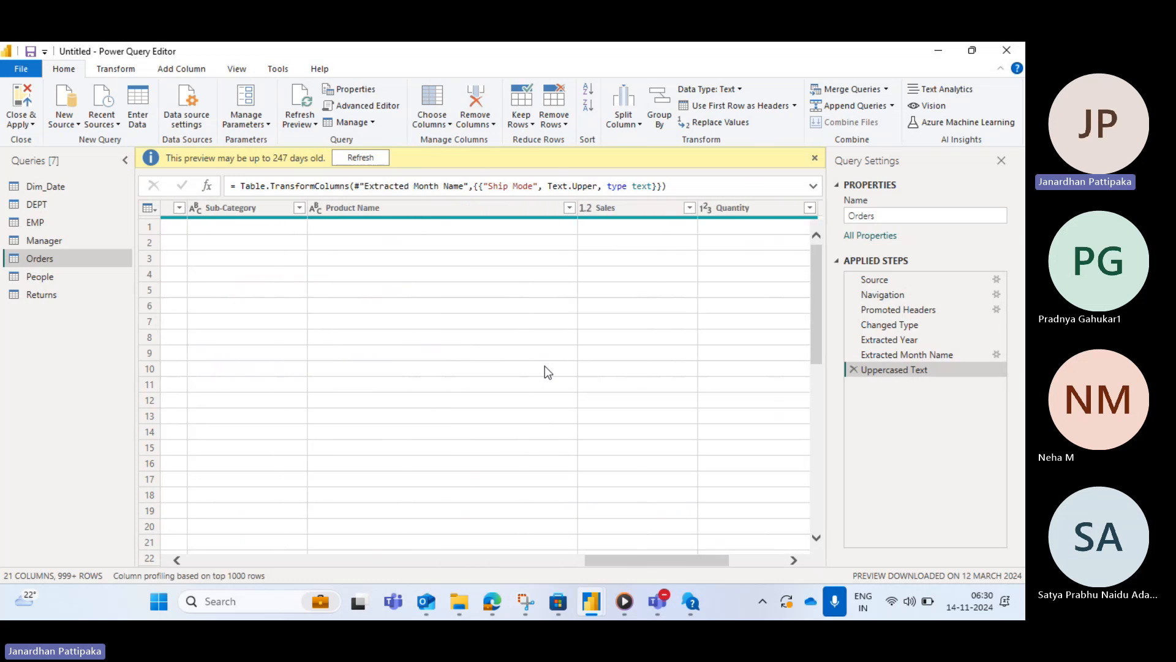
scroll(403, 383, "left", 15)
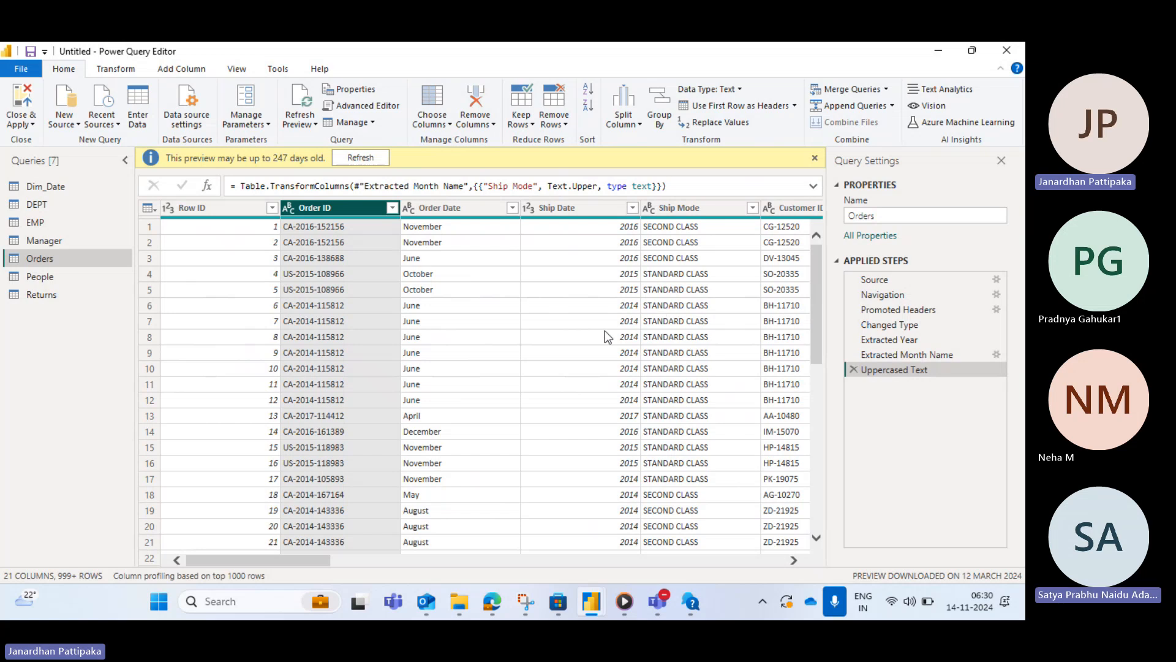
scroll(495, 380, "right", 3)
scroll(495, 380, "right", 8)
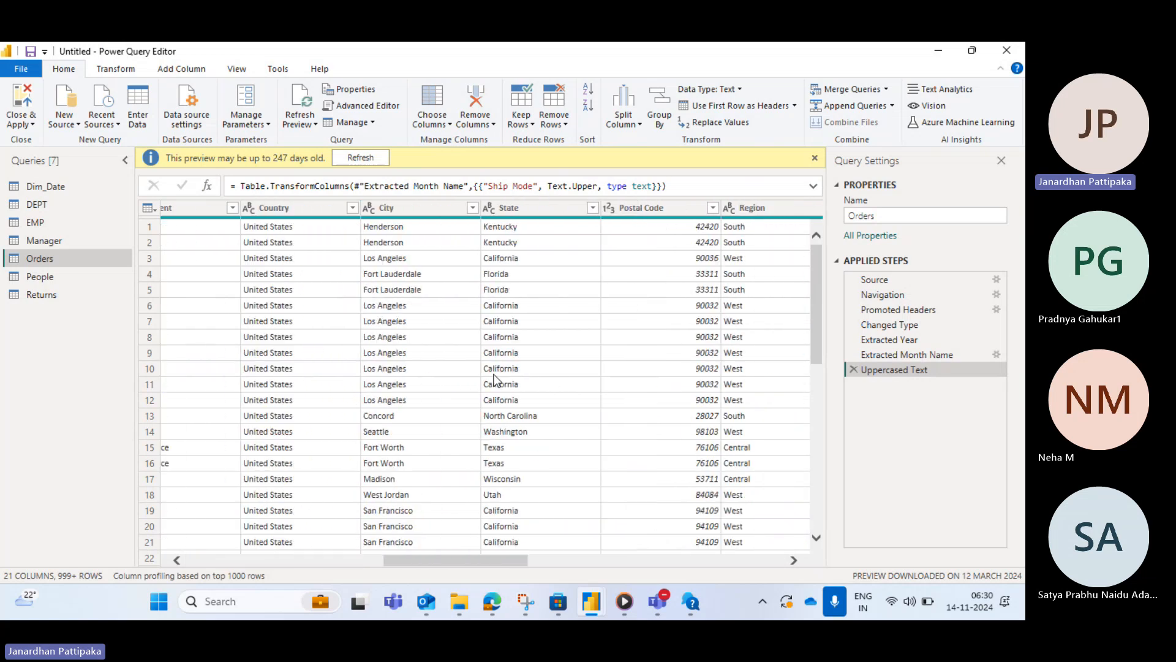
scroll(495, 379, "right", 6)
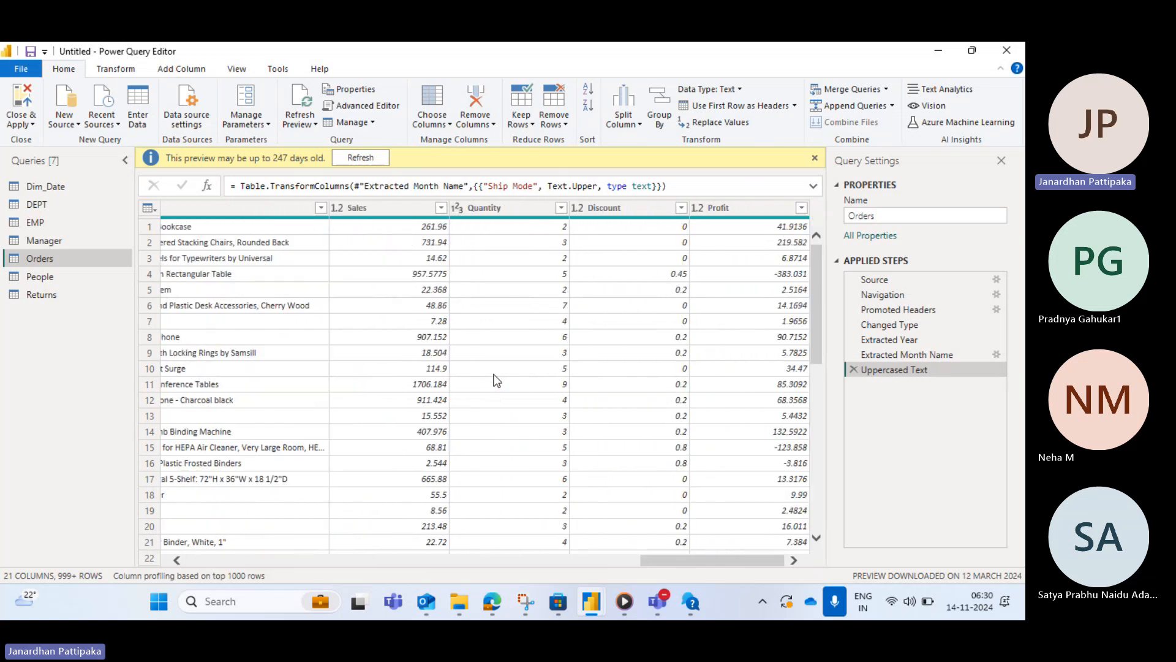
scroll(495, 380, "left", 8)
scroll(495, 380, "left", 10)
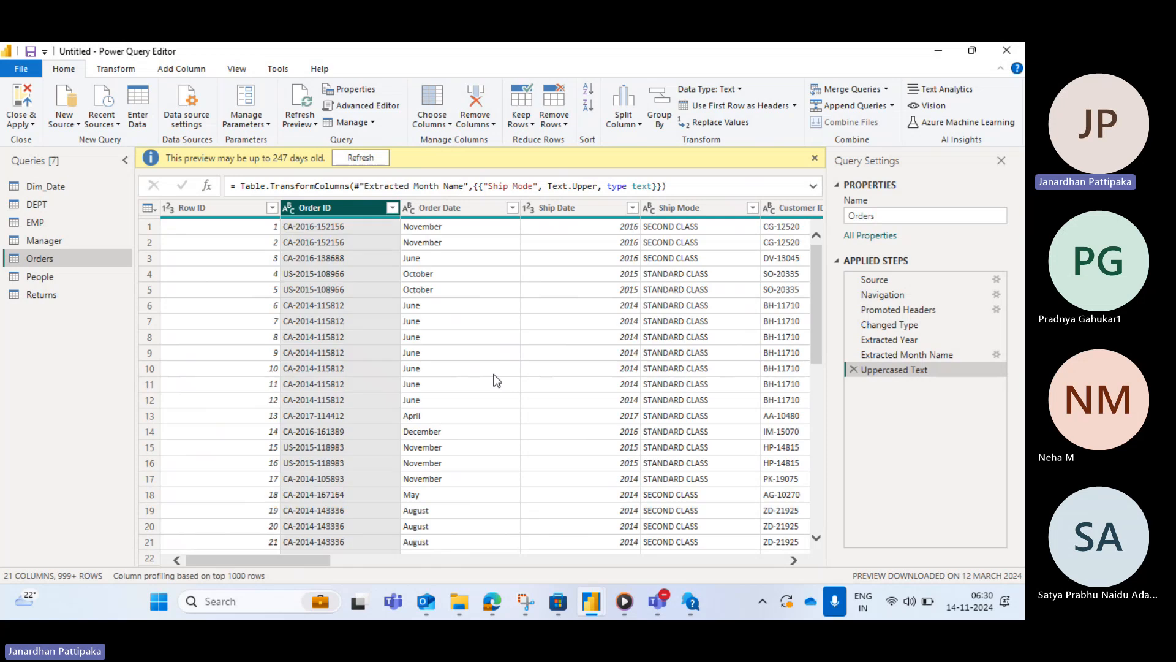
scroll(598, 290, "right", 5)
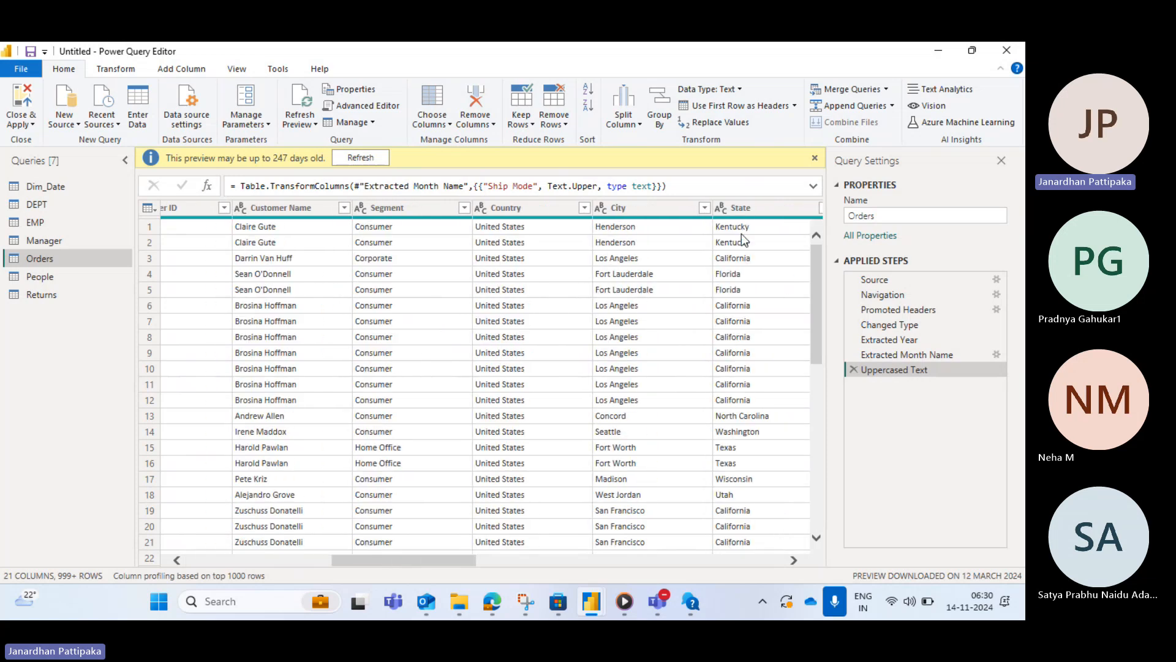
scroll(616, 324, "right", 5)
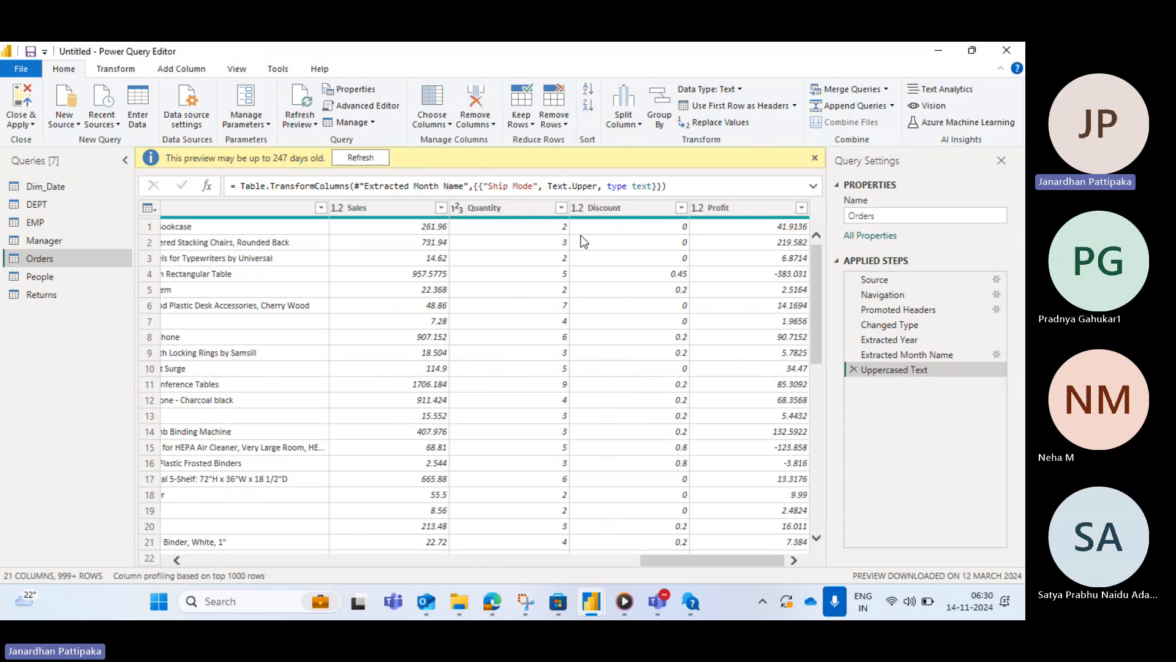
scroll(565, 280, "left", 5)
scroll(564, 280, "left", 5)
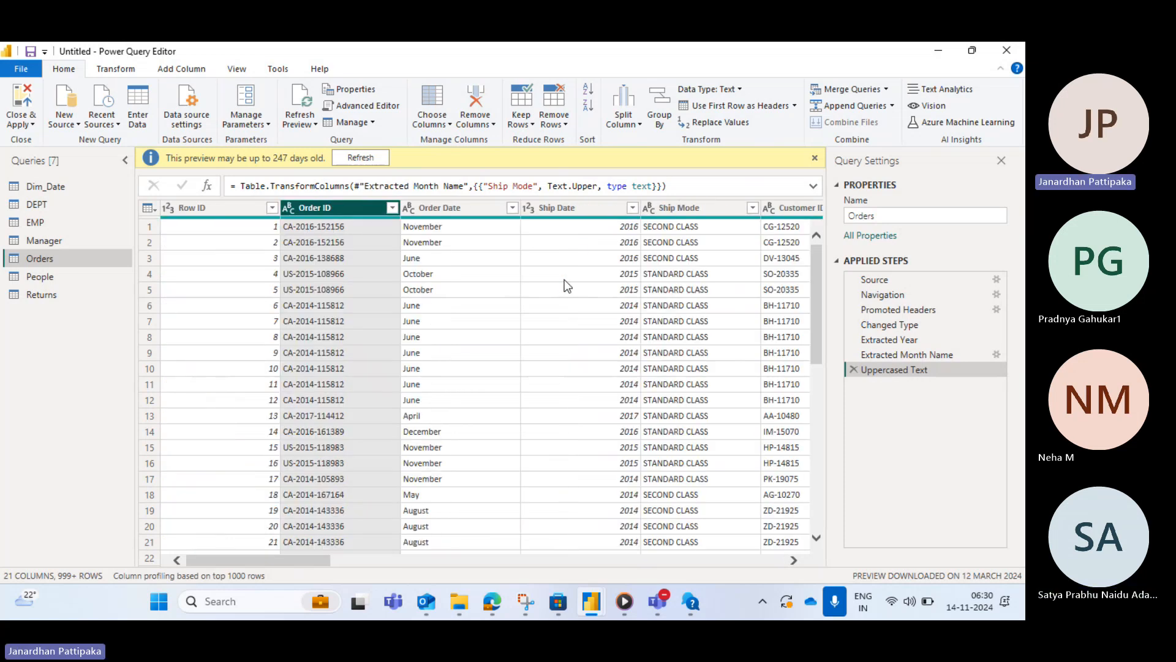
- Jump straight to the Profit column with Go to Column
left_click(449, 126)
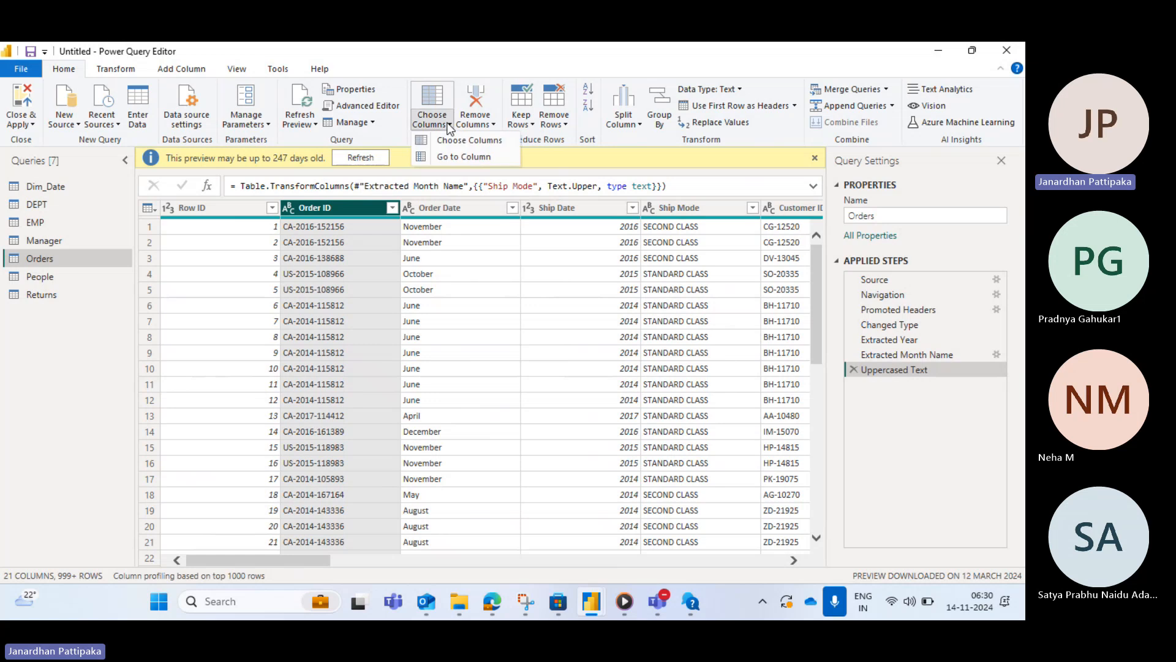
left_click(452, 157)
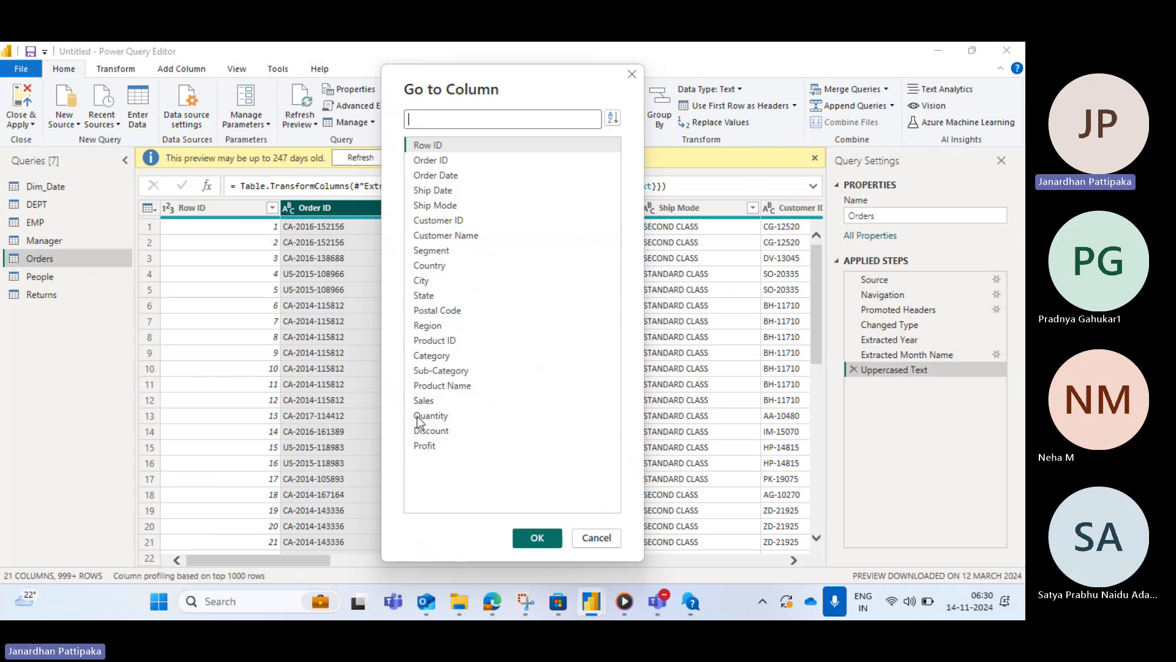
left_click(425, 447)
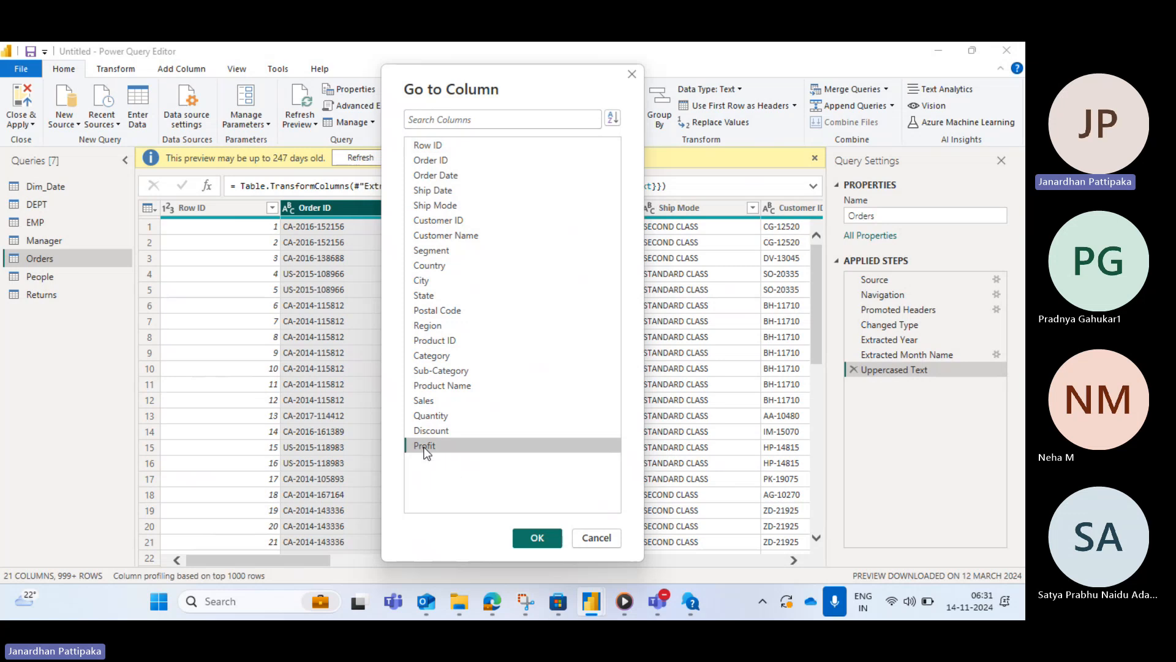
left_click(533, 537)
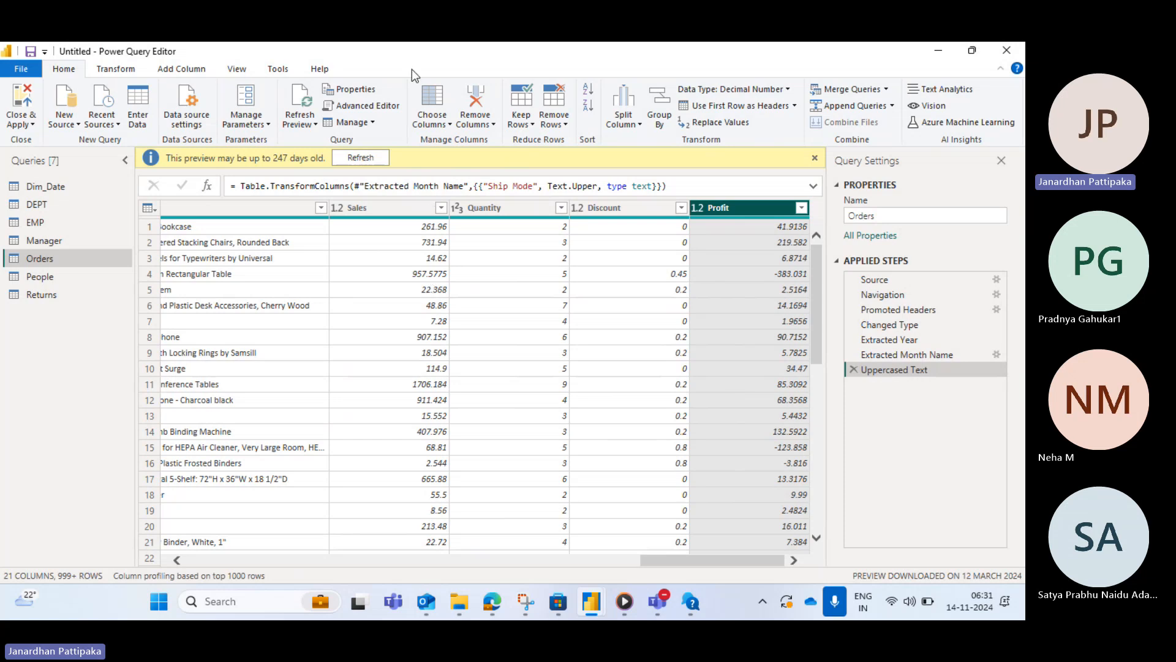
left_click(451, 125)
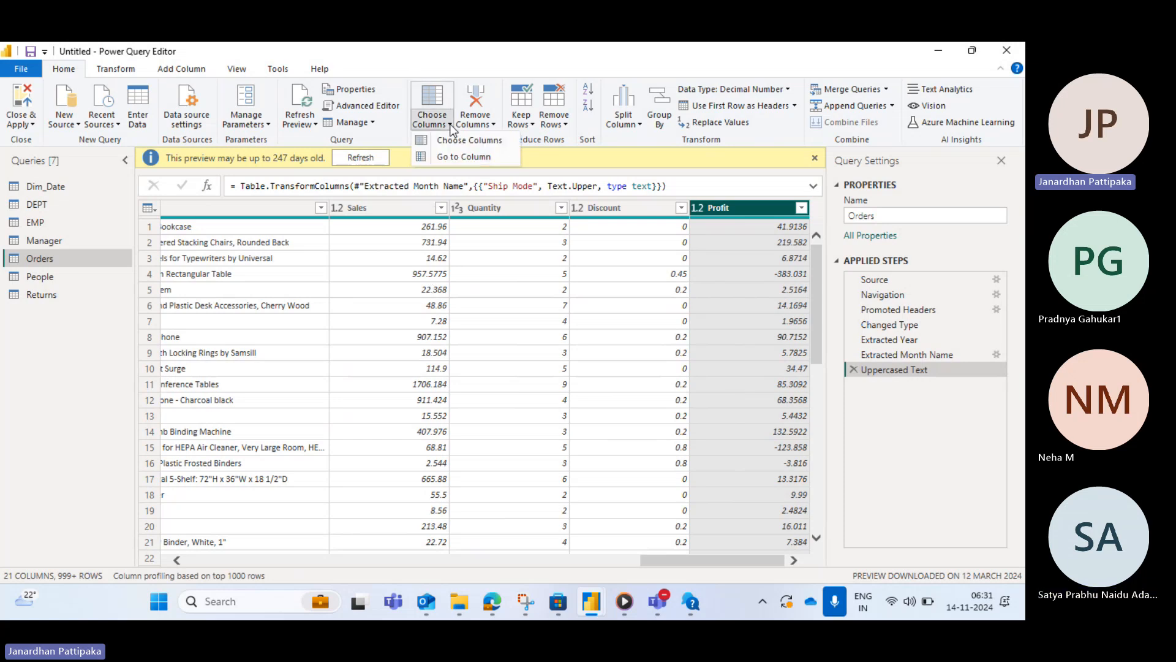
left_click(453, 156)
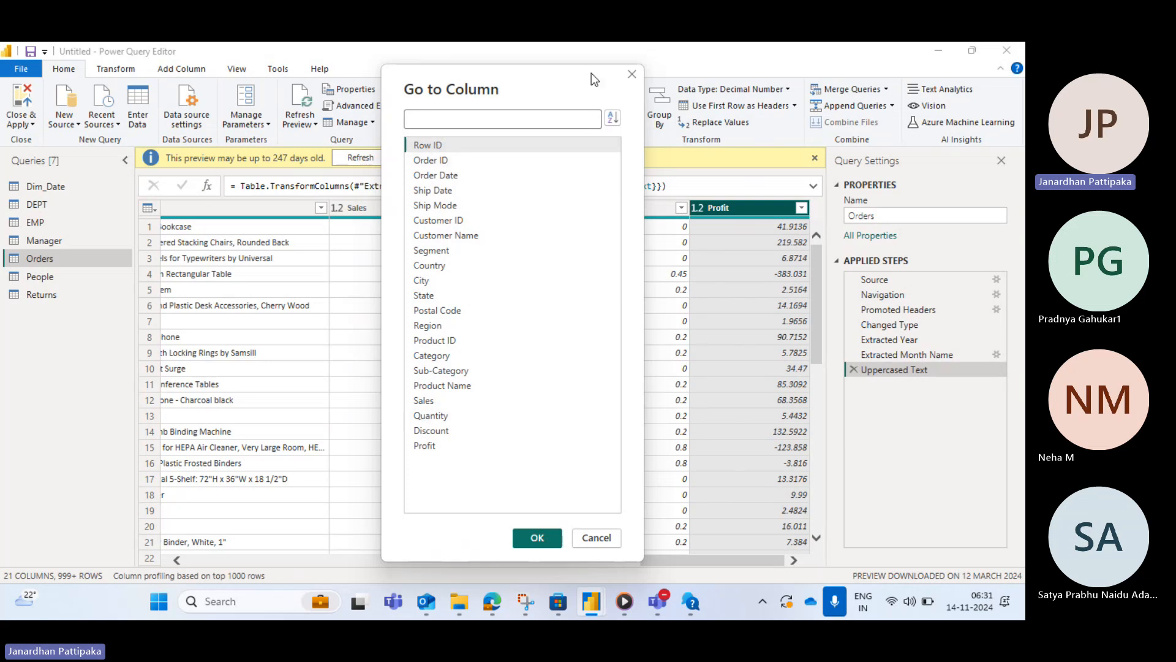
left_click(631, 74)
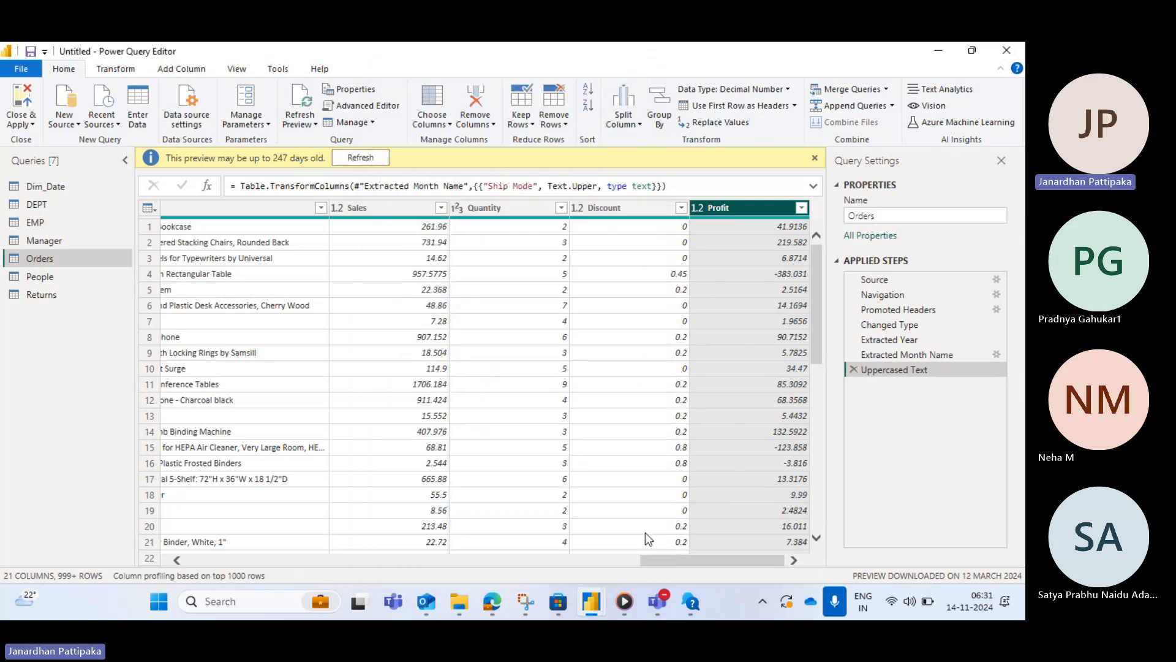
- Sort the Go to Column list by name and jump to the Profit column
left_click_drag(661, 559, 209, 559)
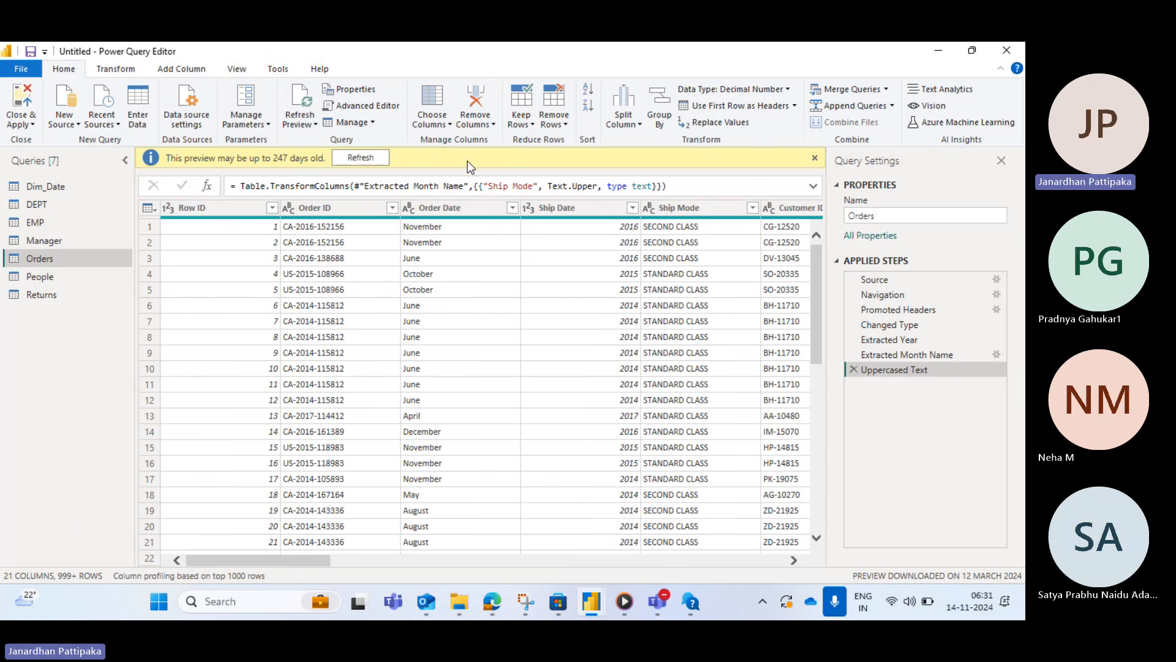
left_click(450, 124)
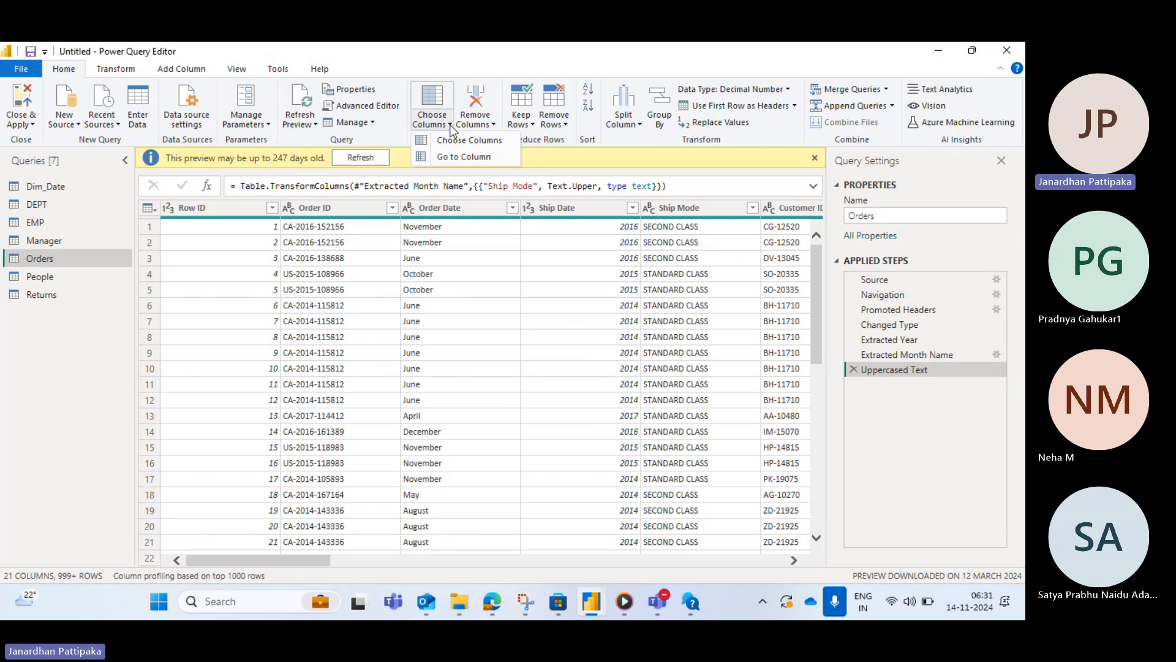
left_click(454, 158)
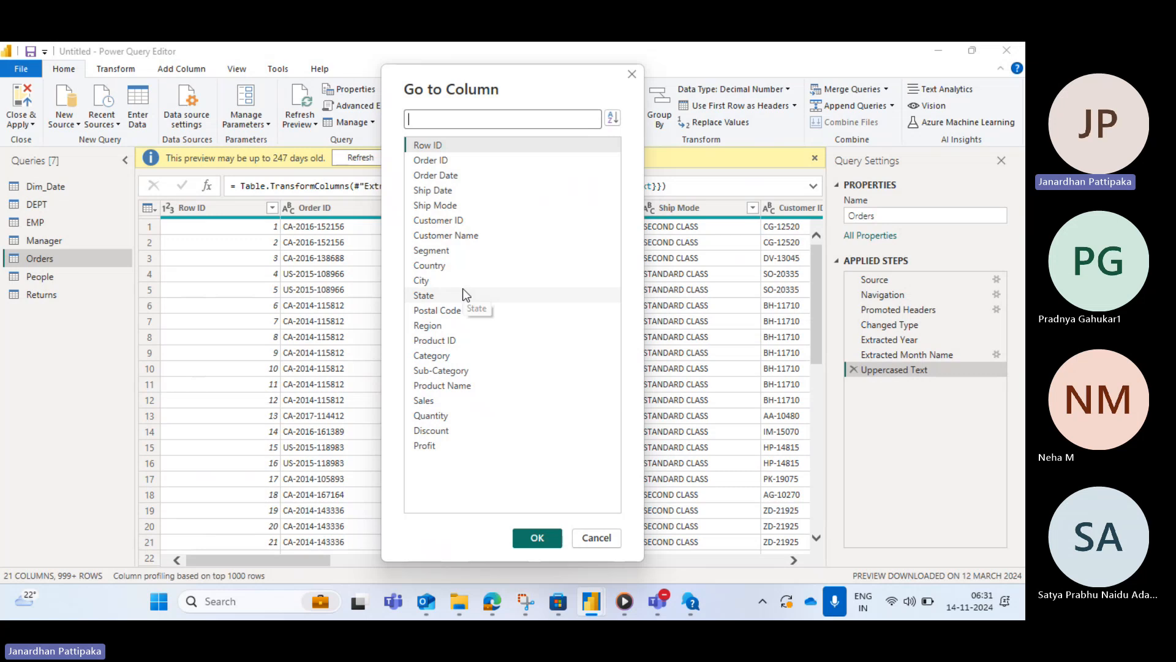
left_click(615, 120)
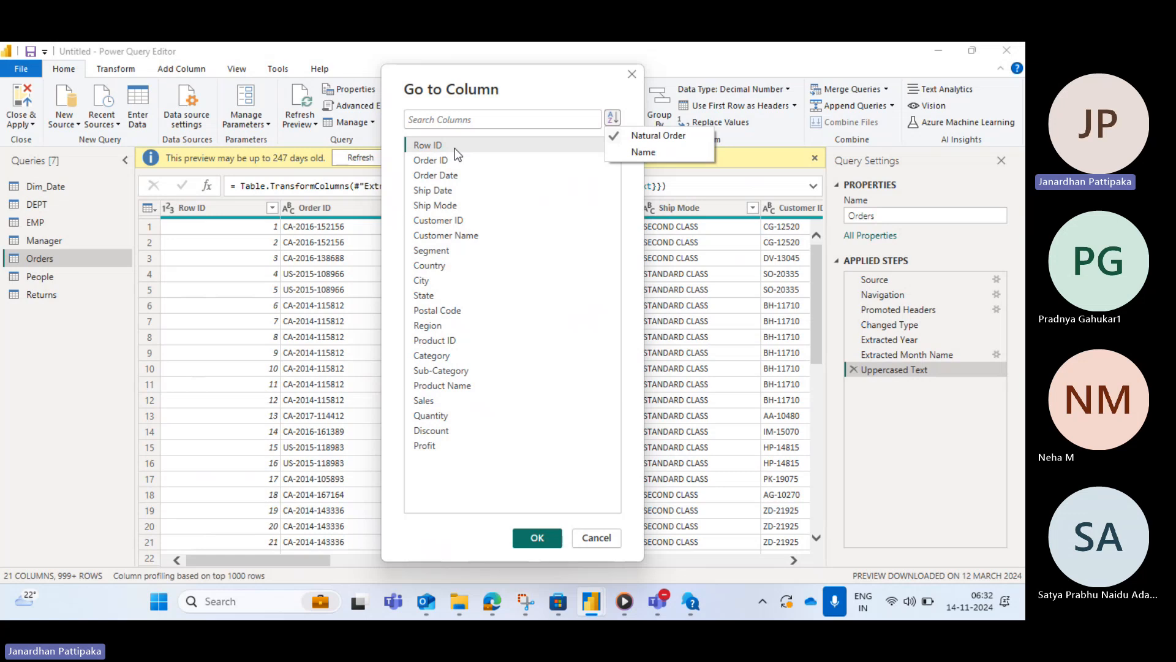
left_click(649, 151)
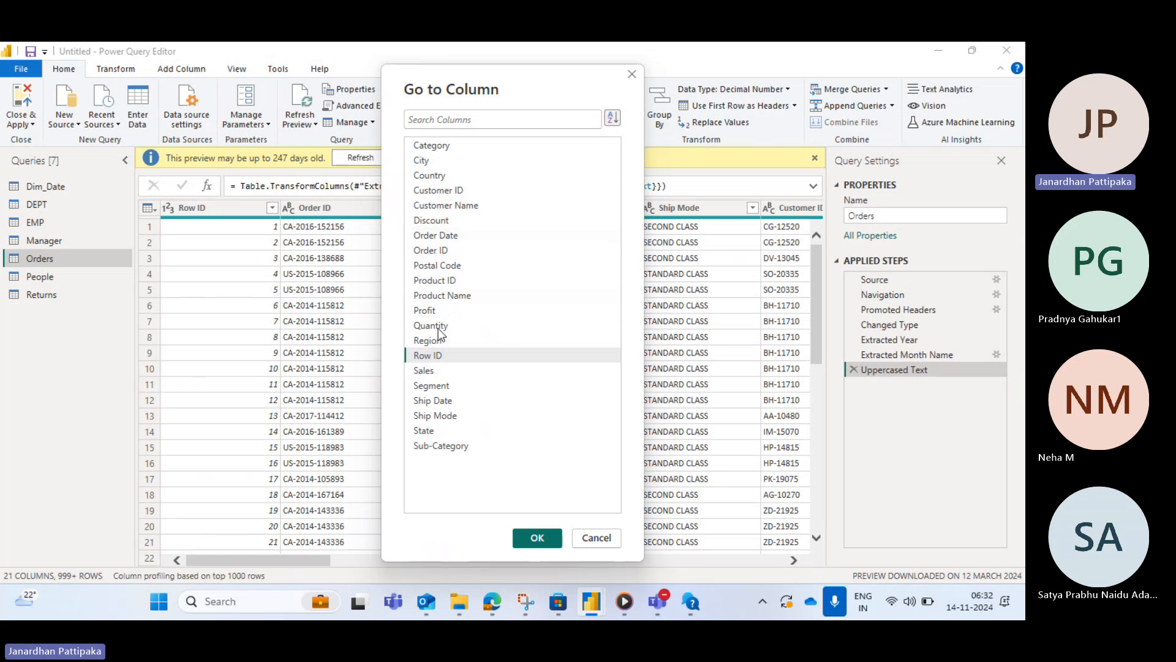
left_click(425, 310)
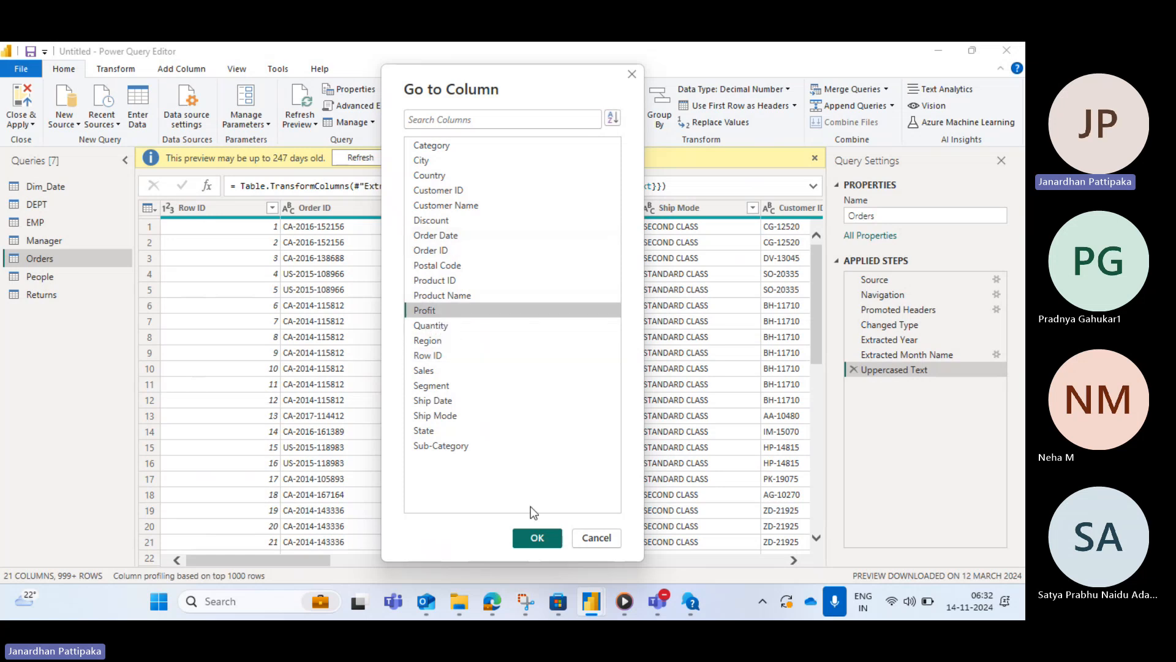
left_click(532, 531)
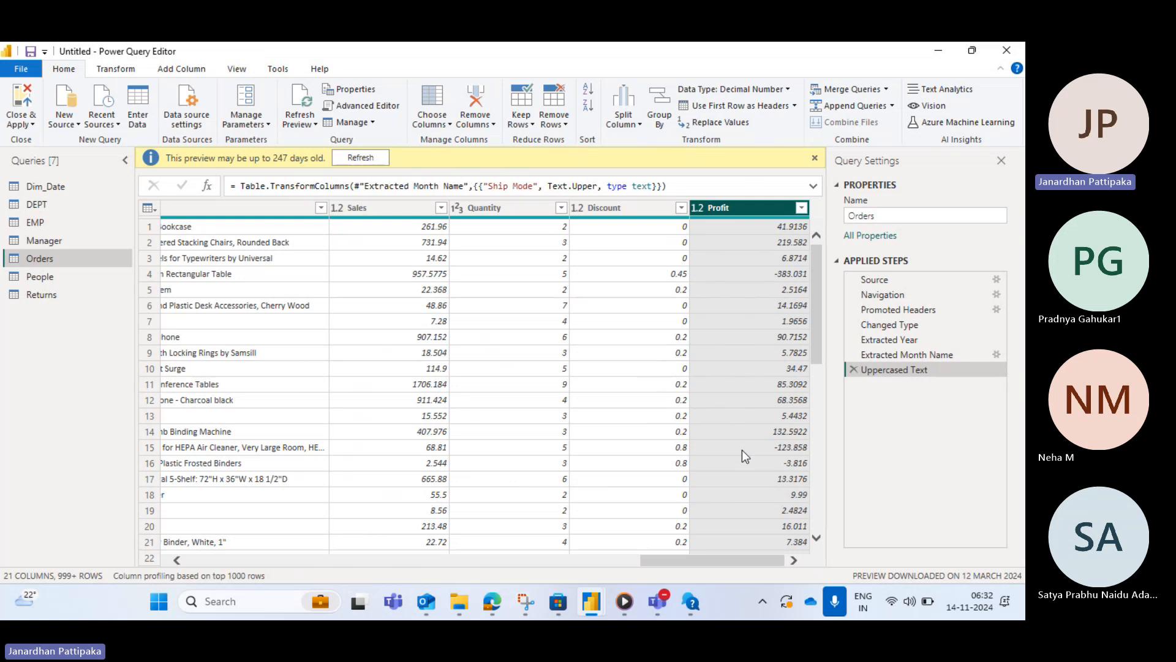
left_click(448, 123)
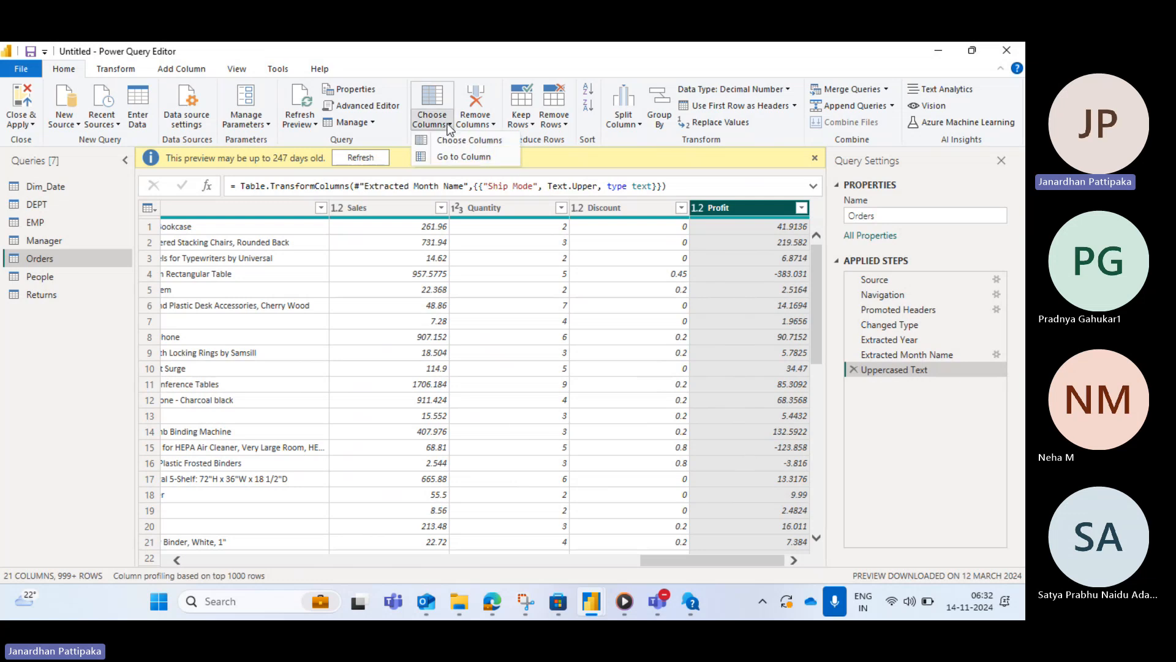
left_click(456, 158)
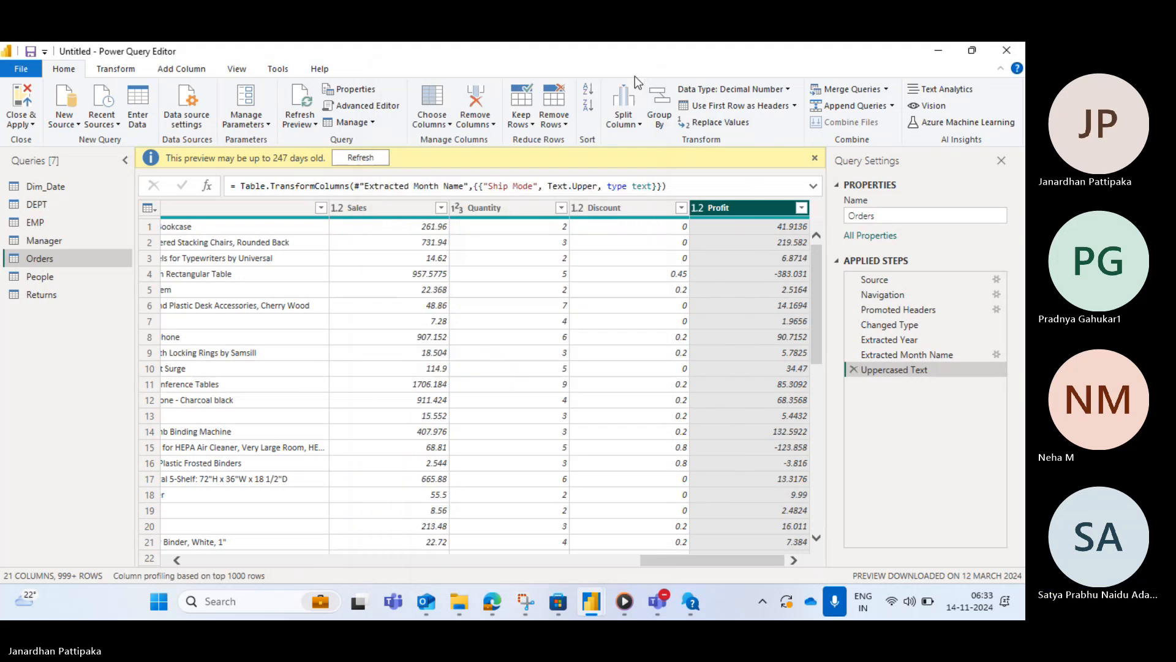
left_click(632, 74)
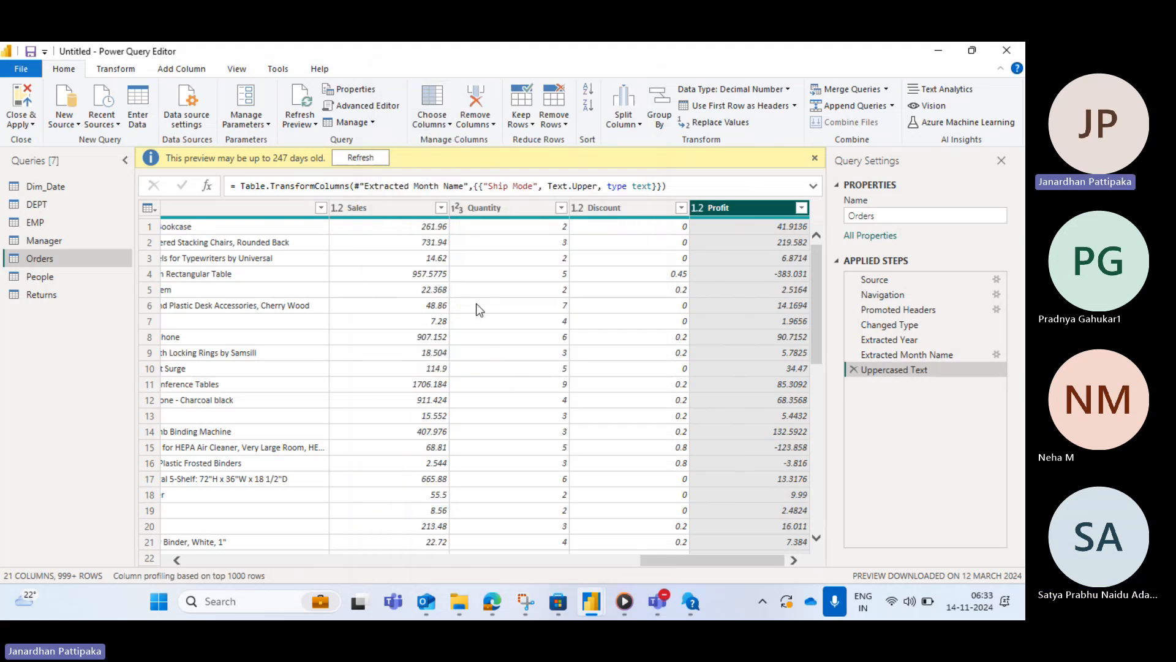
left_click(449, 125)
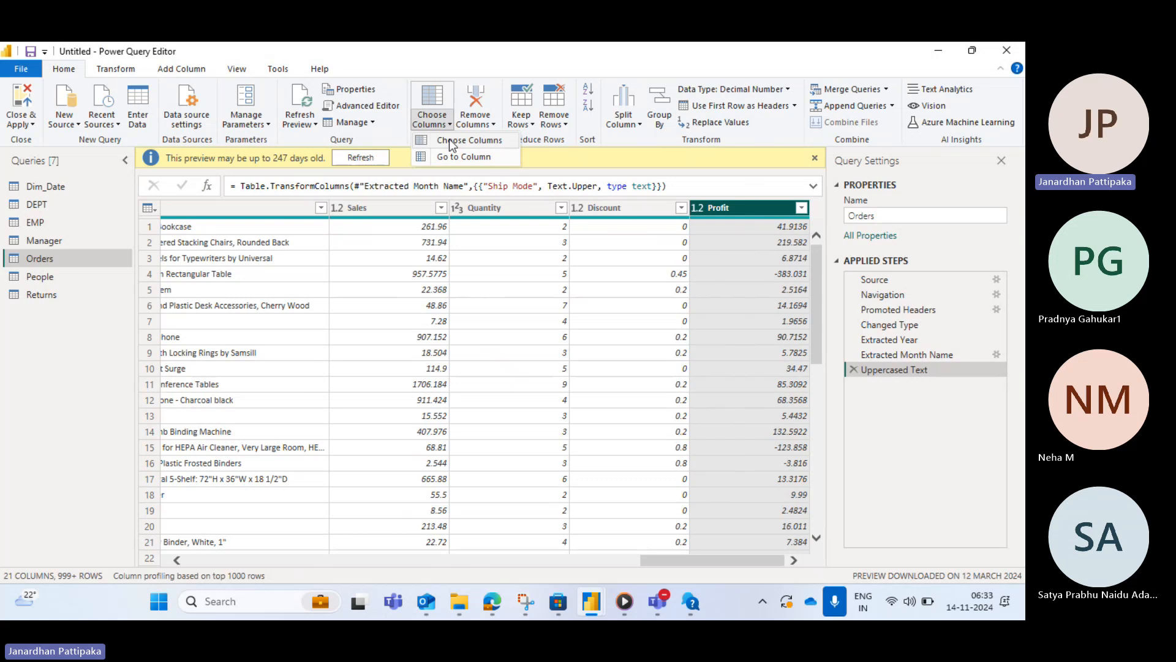
left_click(452, 142)
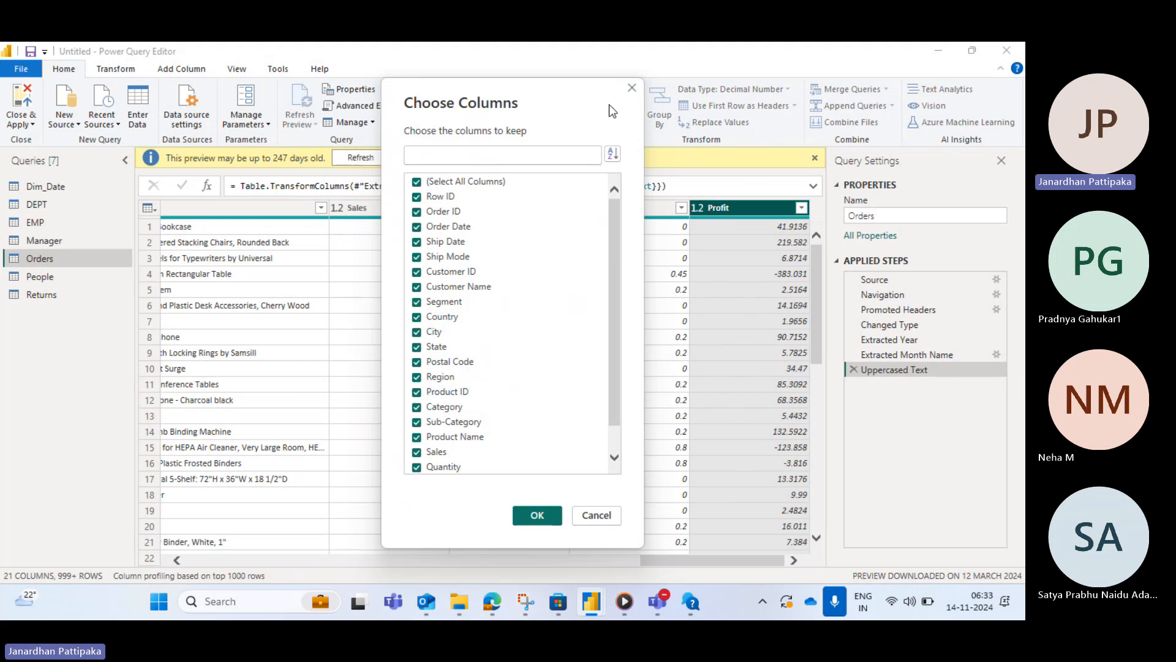
left_click(633, 92)
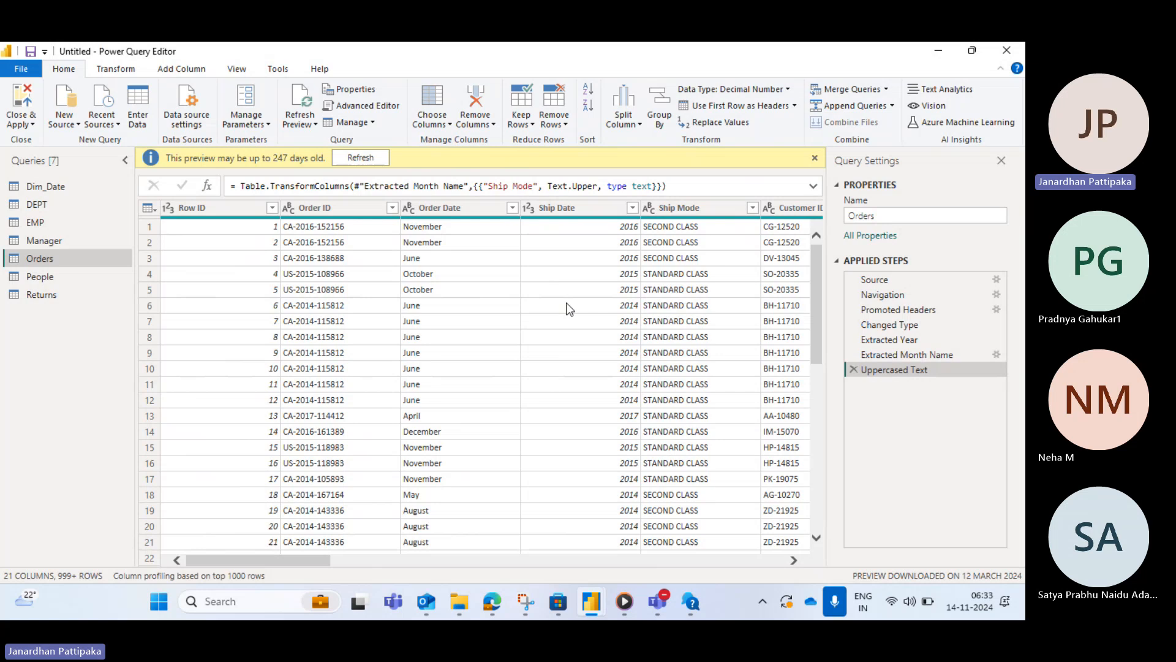
scroll(564, 306, "right", 6)
scroll(569, 308, "left", 6)
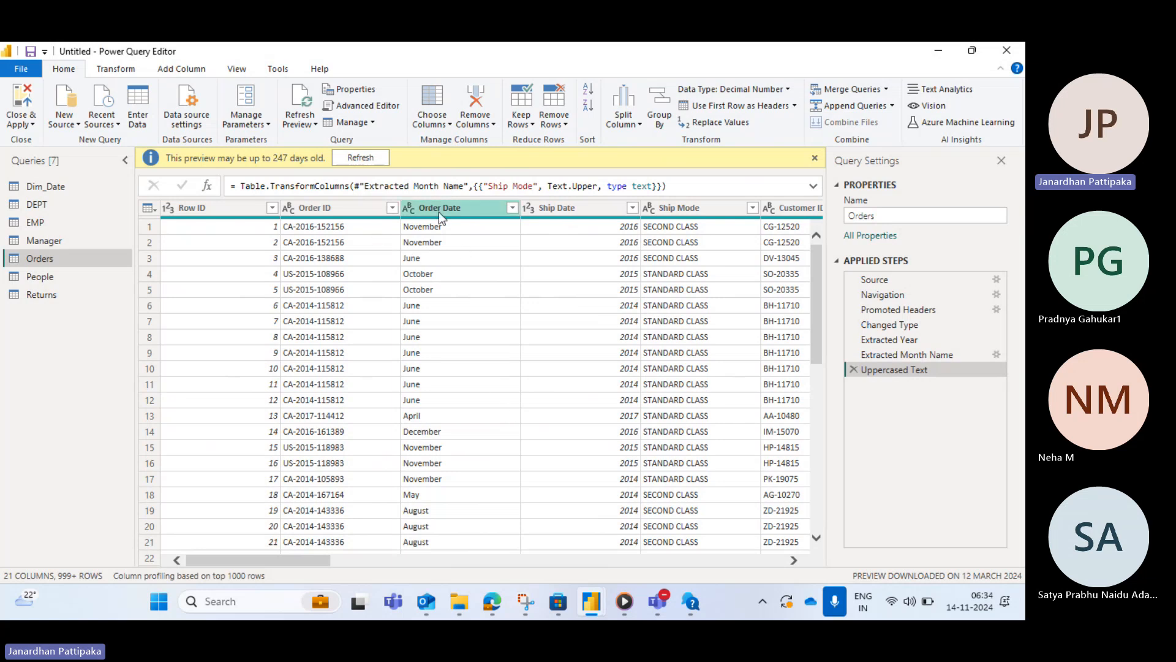
- Keep only Row ID, Order ID, Order Date, Ship Date, City, State, Region, Category, Sub-Category and Product Name with Choose Columns
left_click(449, 124)
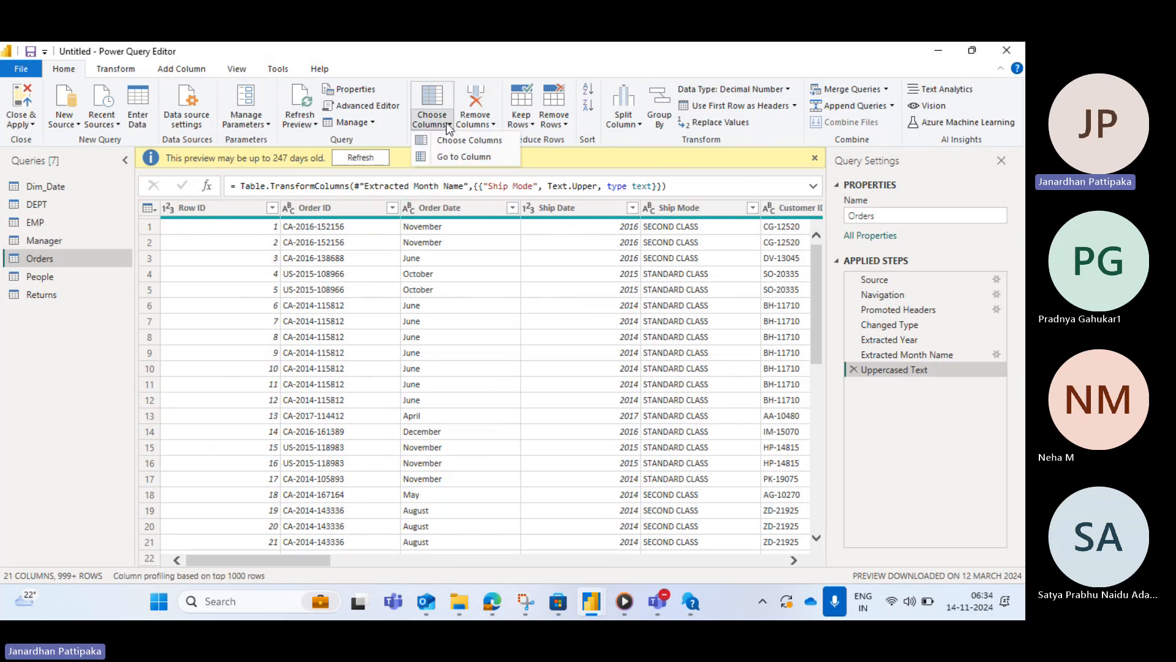
left_click(453, 141)
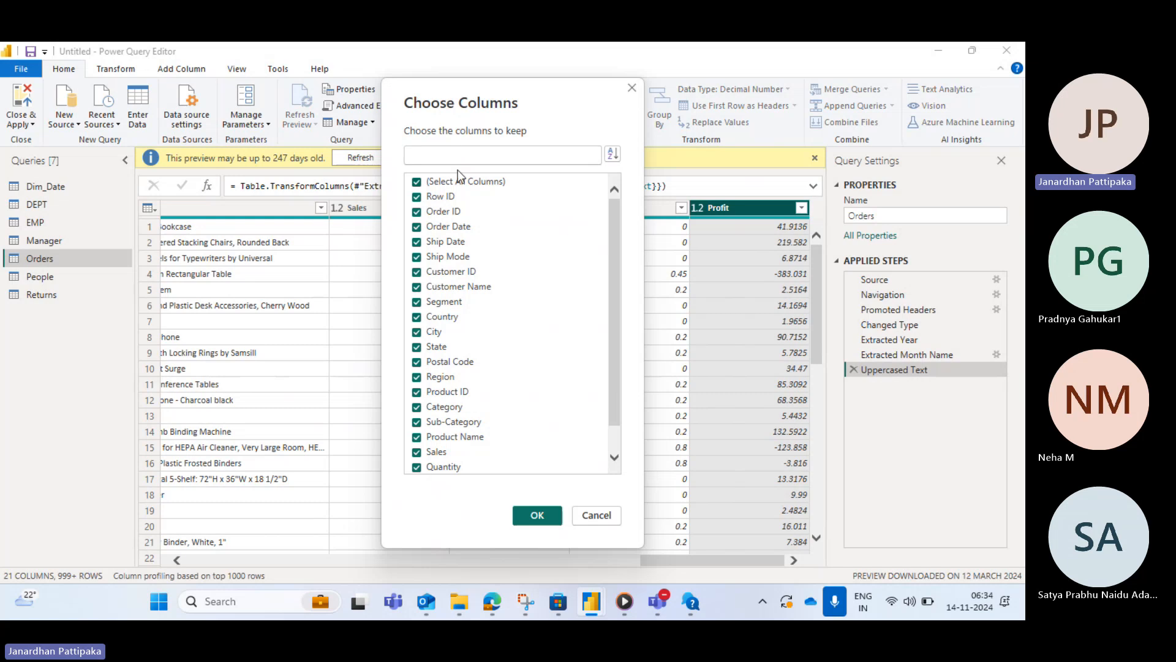
left_click(417, 182)
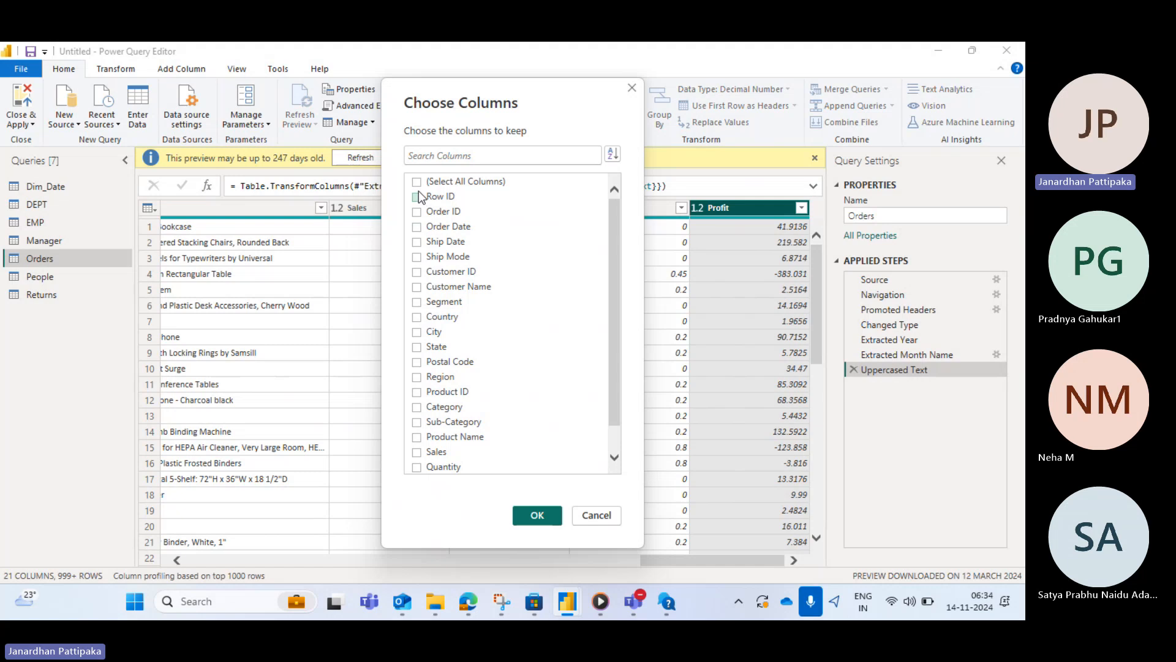
left_click(417, 197)
left_click(417, 212)
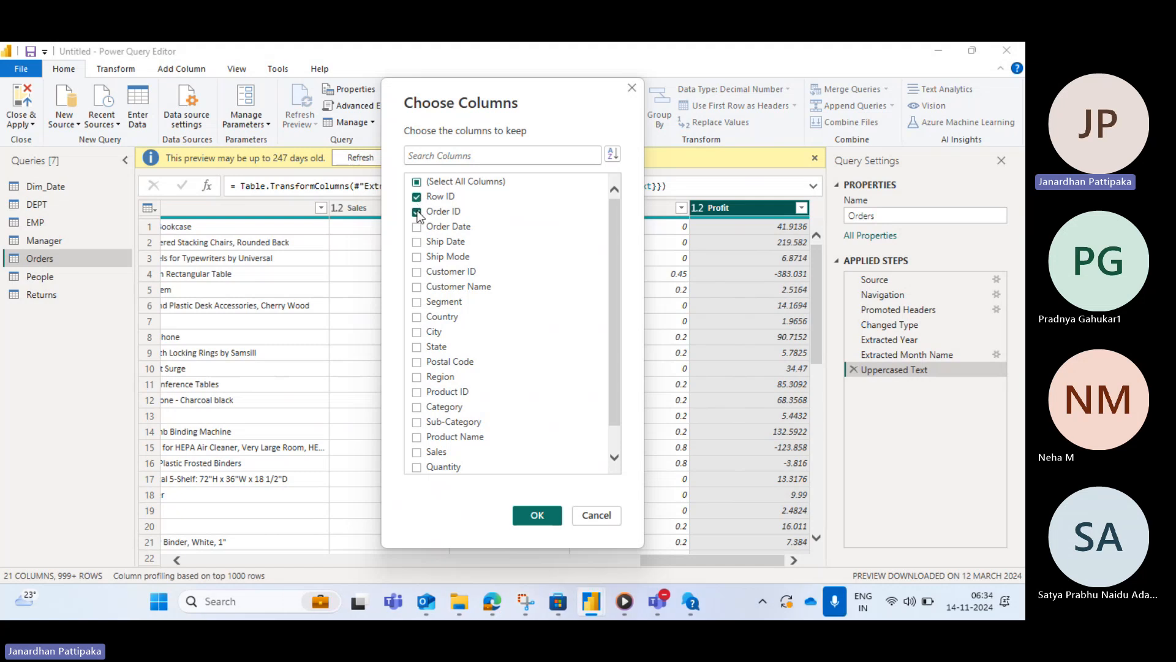
left_click(417, 226)
left_click(417, 242)
left_click(418, 332)
left_click(417, 347)
left_click(417, 378)
left_click(417, 438)
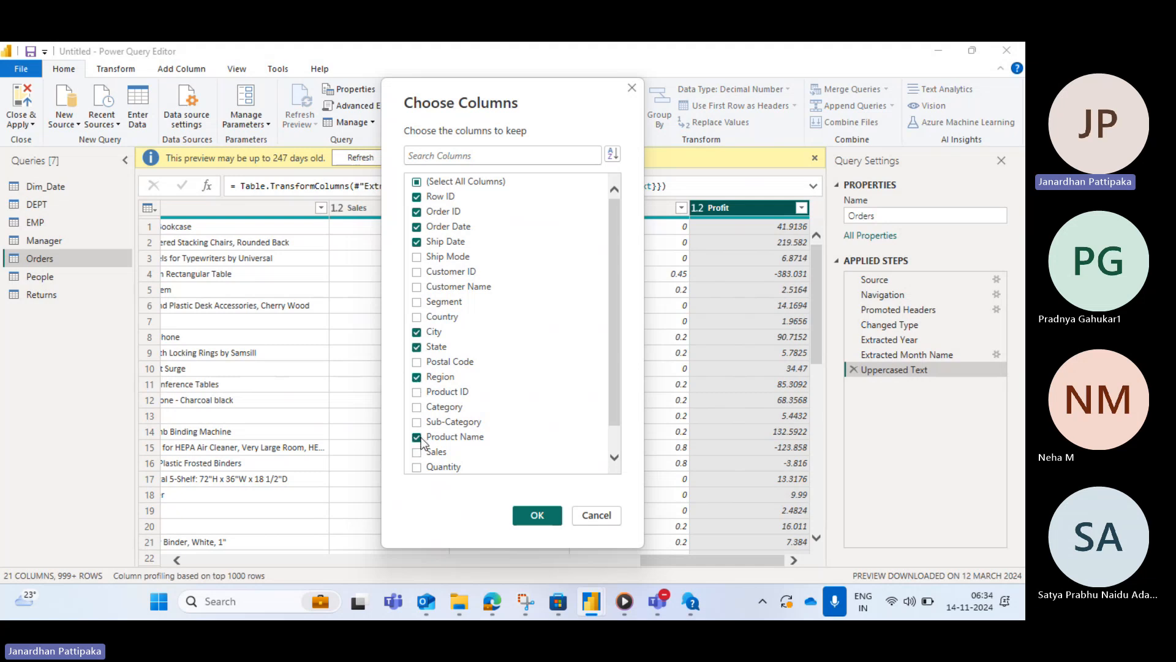
left_click(417, 408)
left_click(418, 422)
left_click(537, 516)
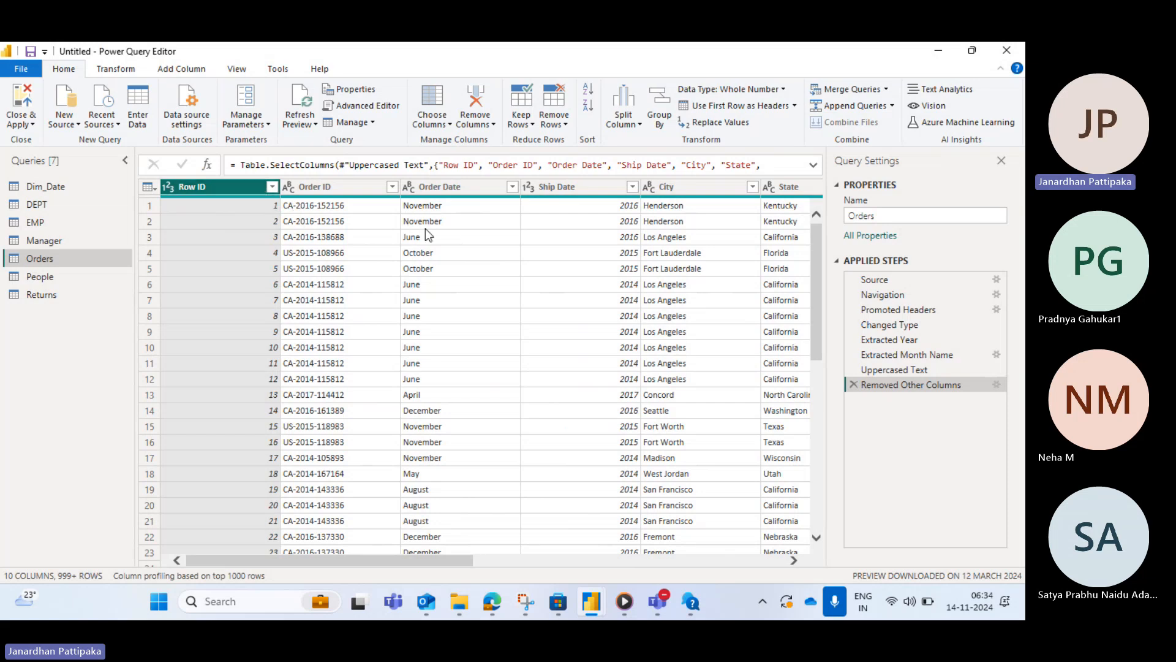
- Delete the Removed Other Columns applied step from the Orders query
scroll(425, 229, "right", 10)
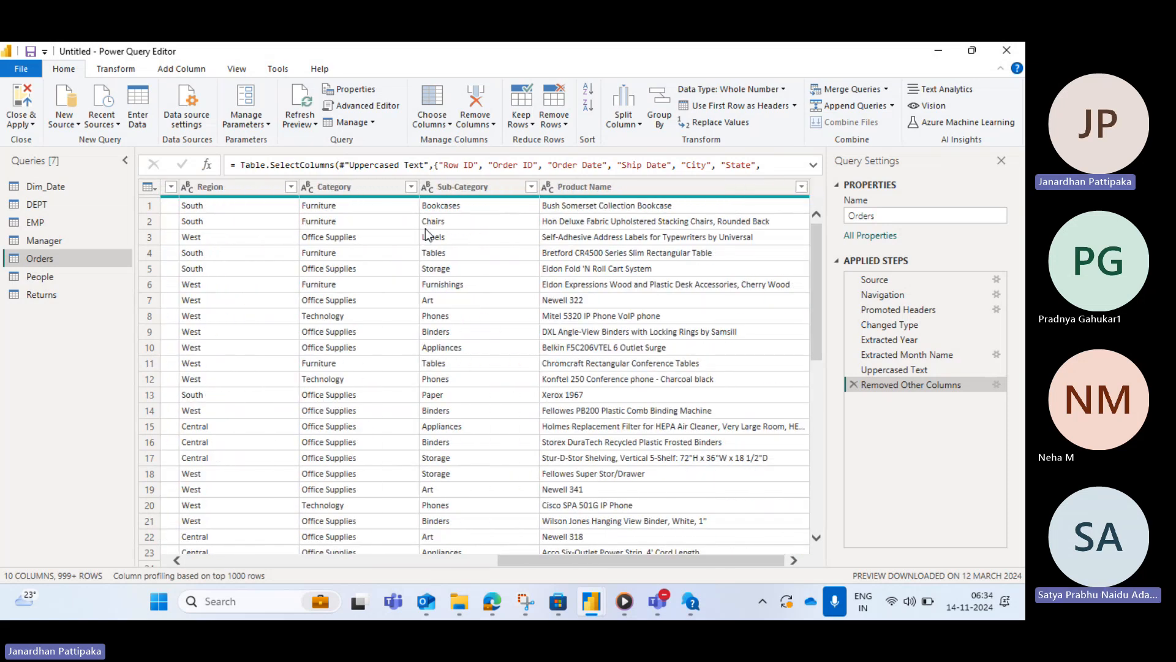
scroll(426, 228, "left", 10)
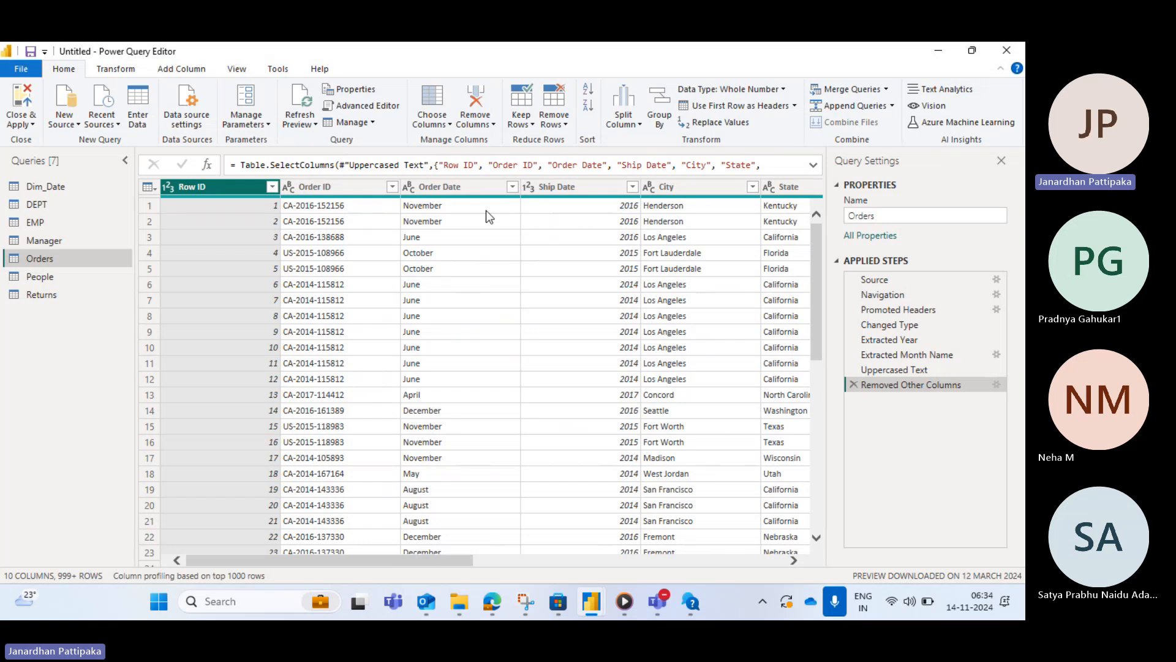
scroll(487, 211, "right", 3)
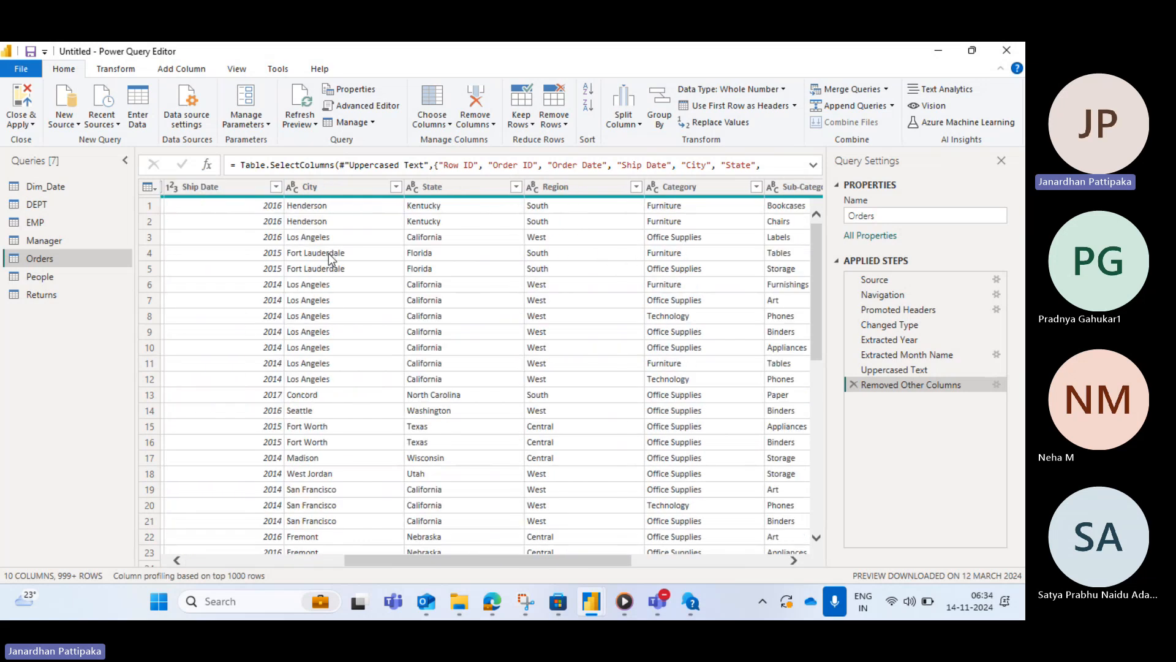
scroll(286, 239, "left", 3)
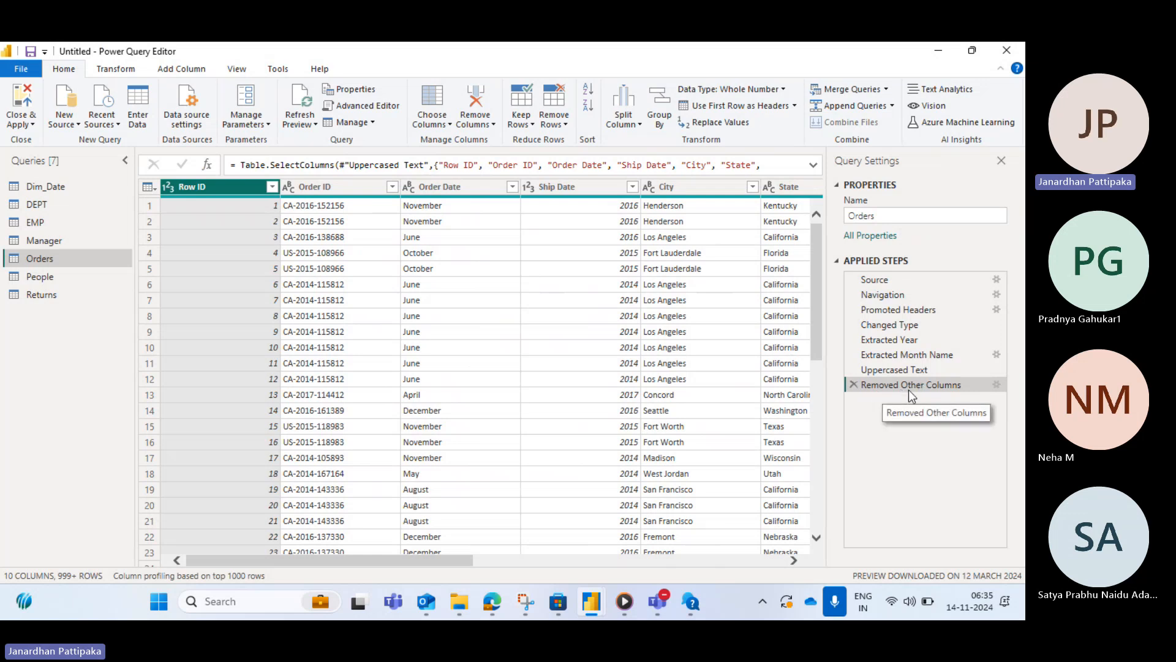
left_click(853, 384)
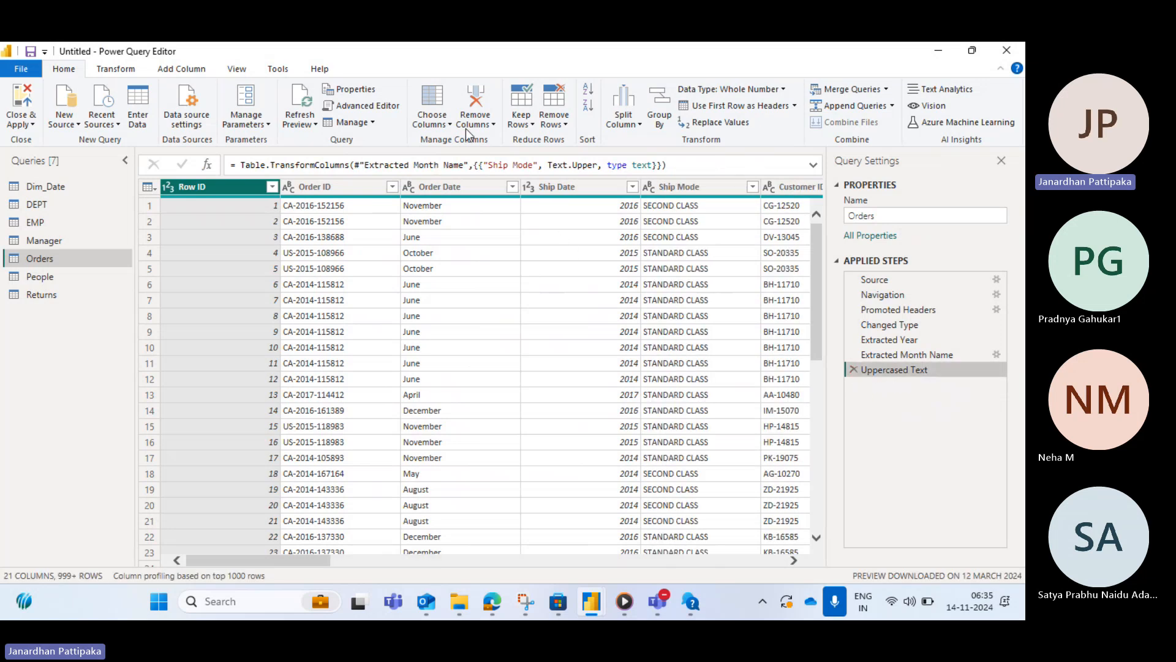
- Remove the Row ID column, then delete the Removed Columns applied step
left_click(446, 126)
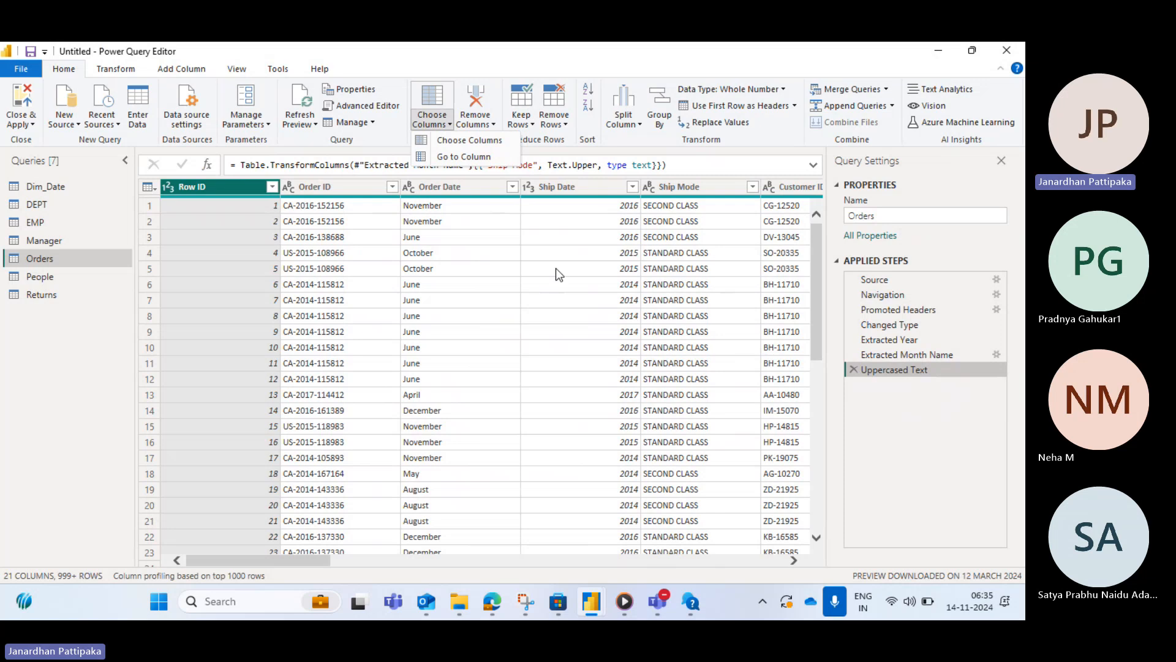
left_click(493, 125)
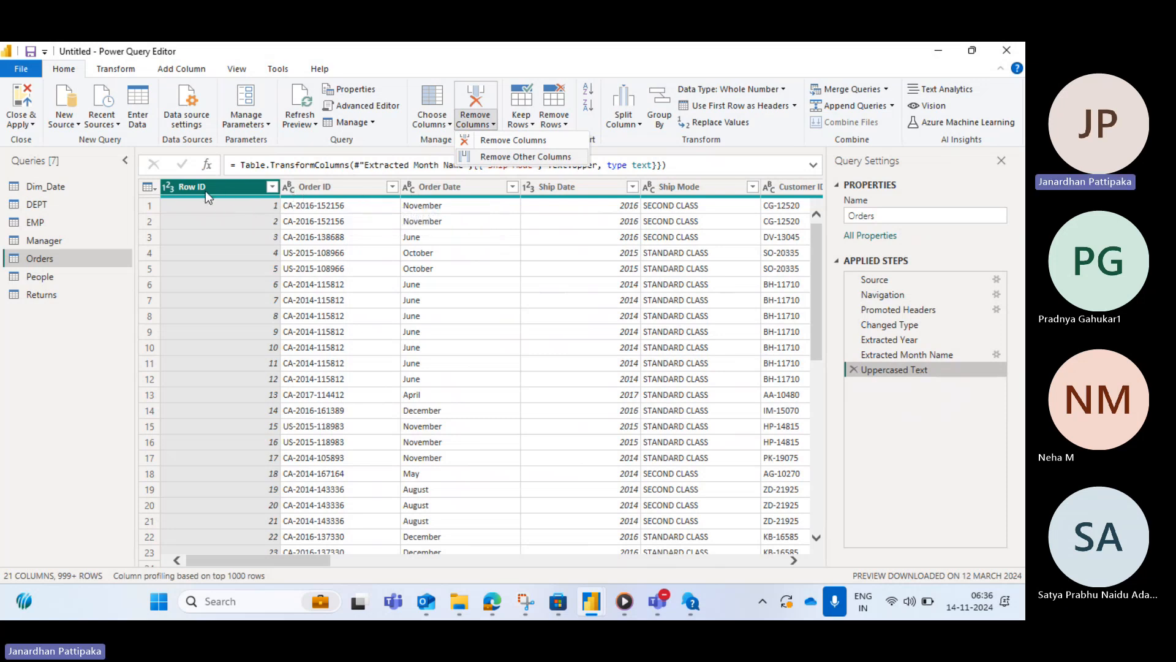
left_click(556, 121)
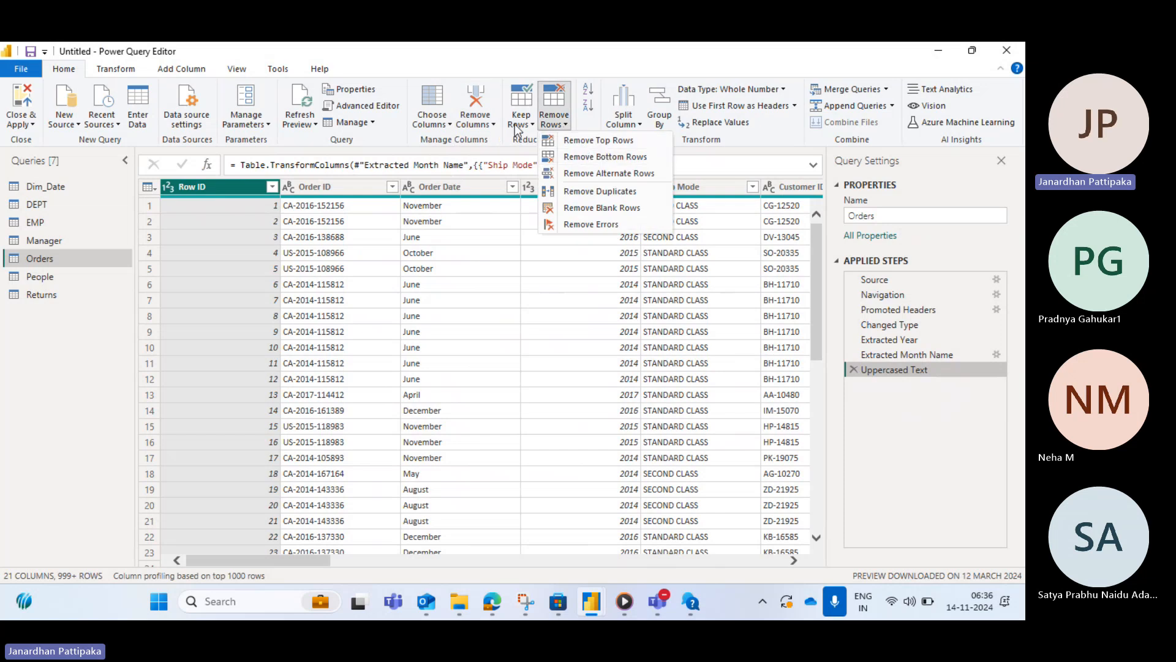
left_click(492, 126)
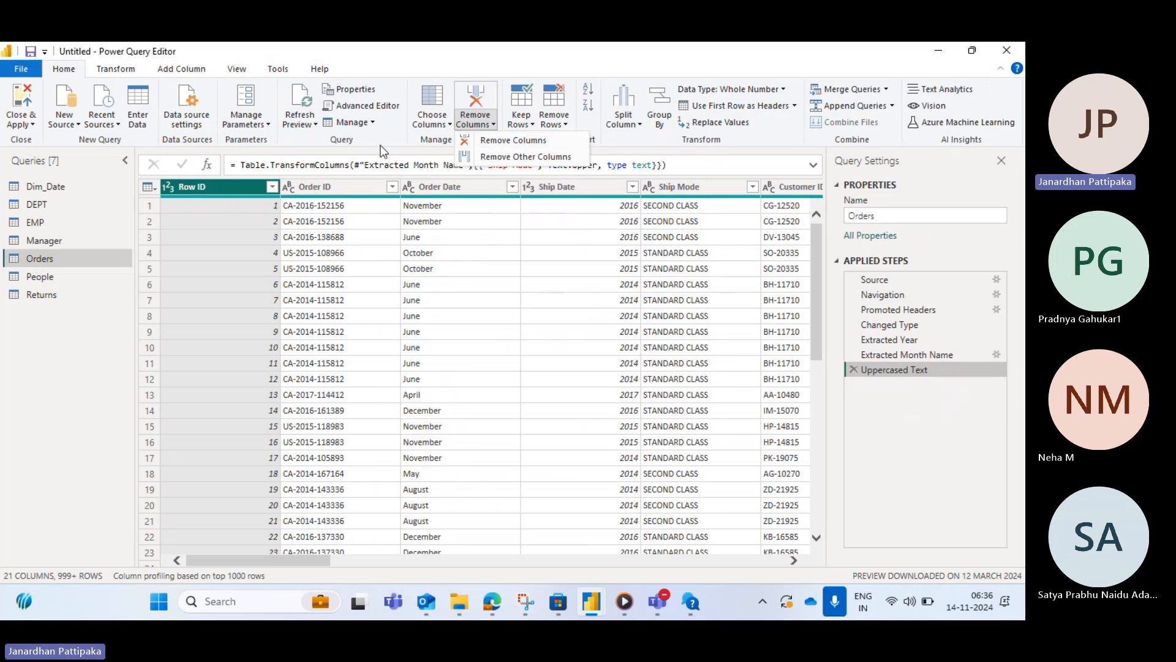
left_click(506, 141)
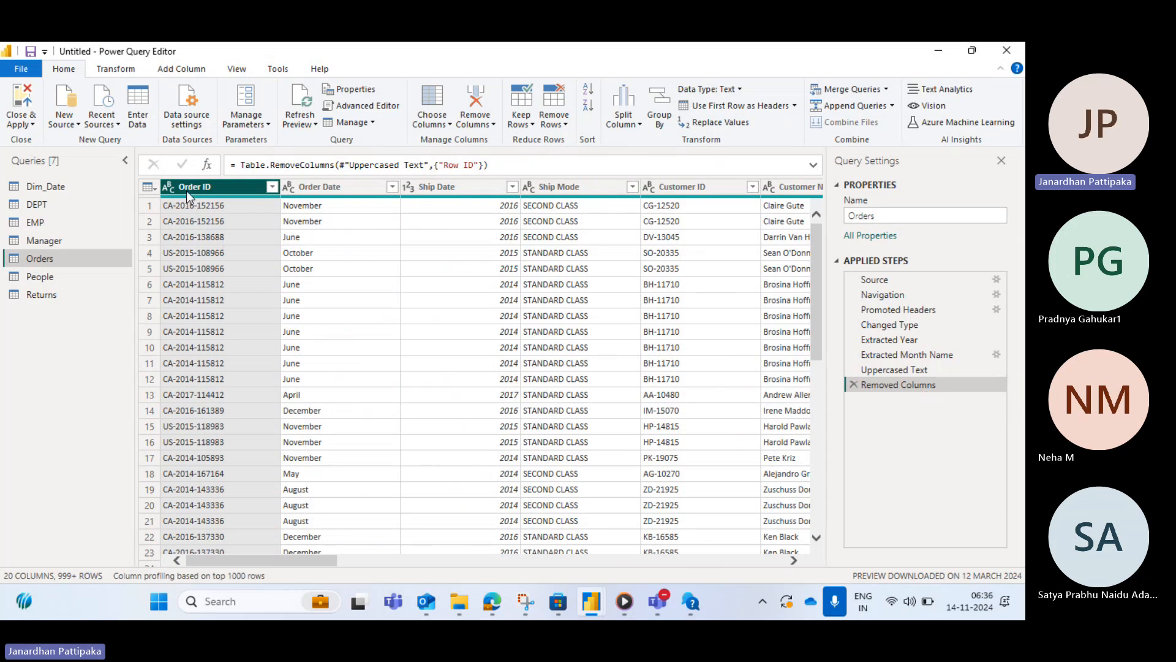
left_click(852, 384)
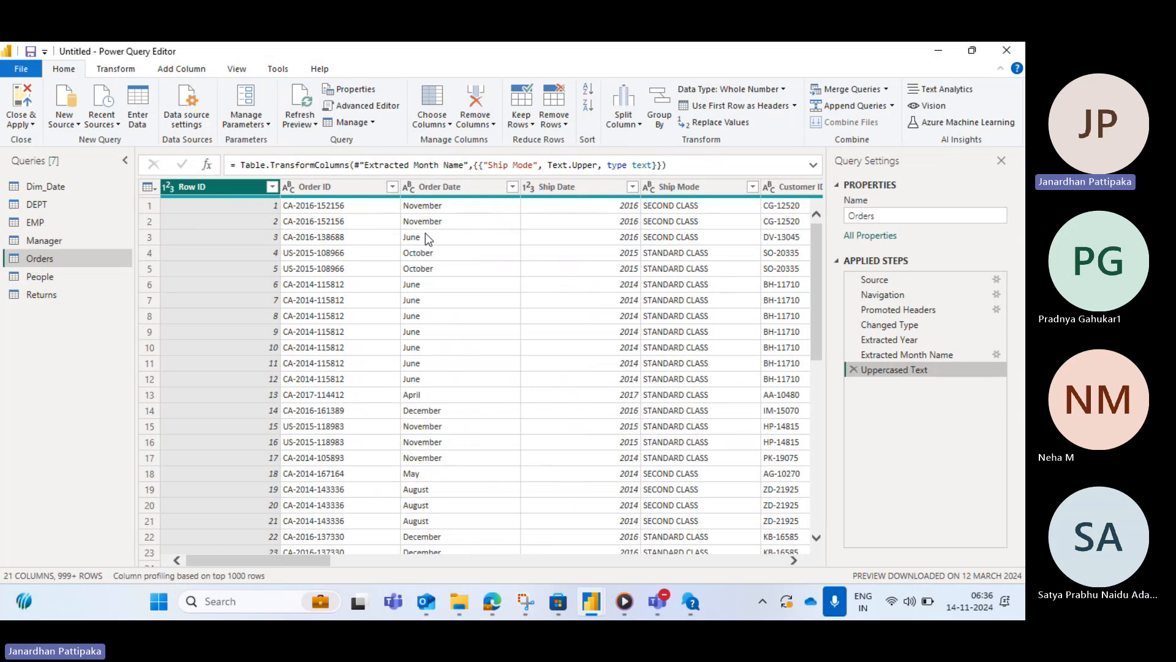
- Remove the Row ID, Order ID and Order Date columns from the Orders query
left_click(310, 185, "ctrl")
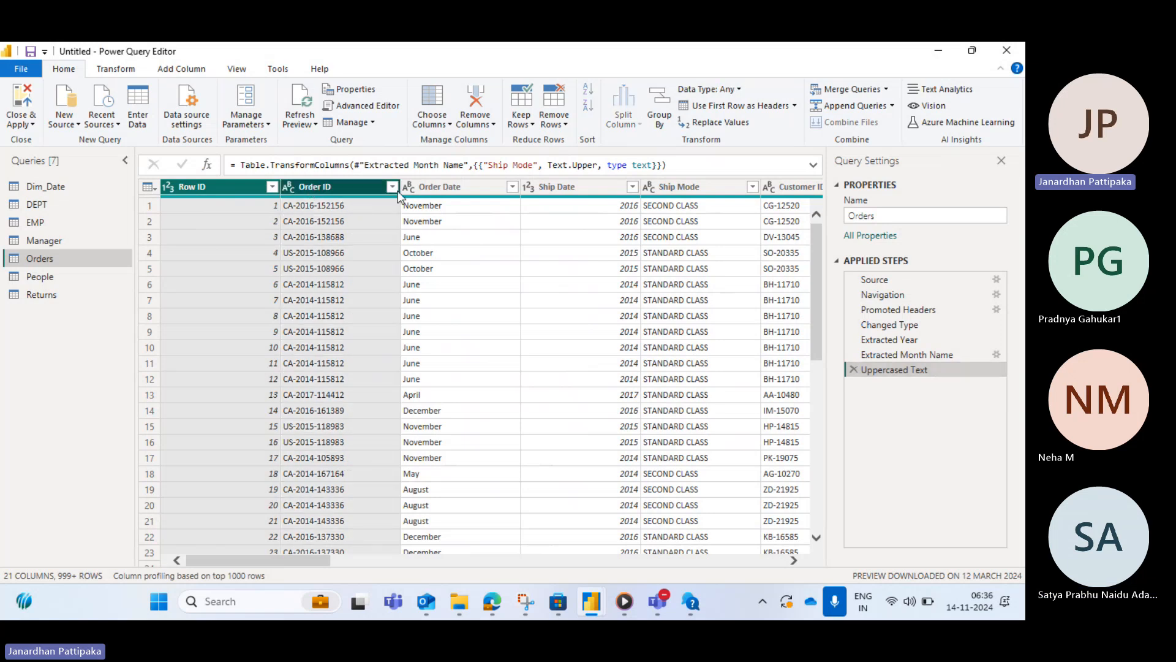
left_click(442, 187, "ctrl")
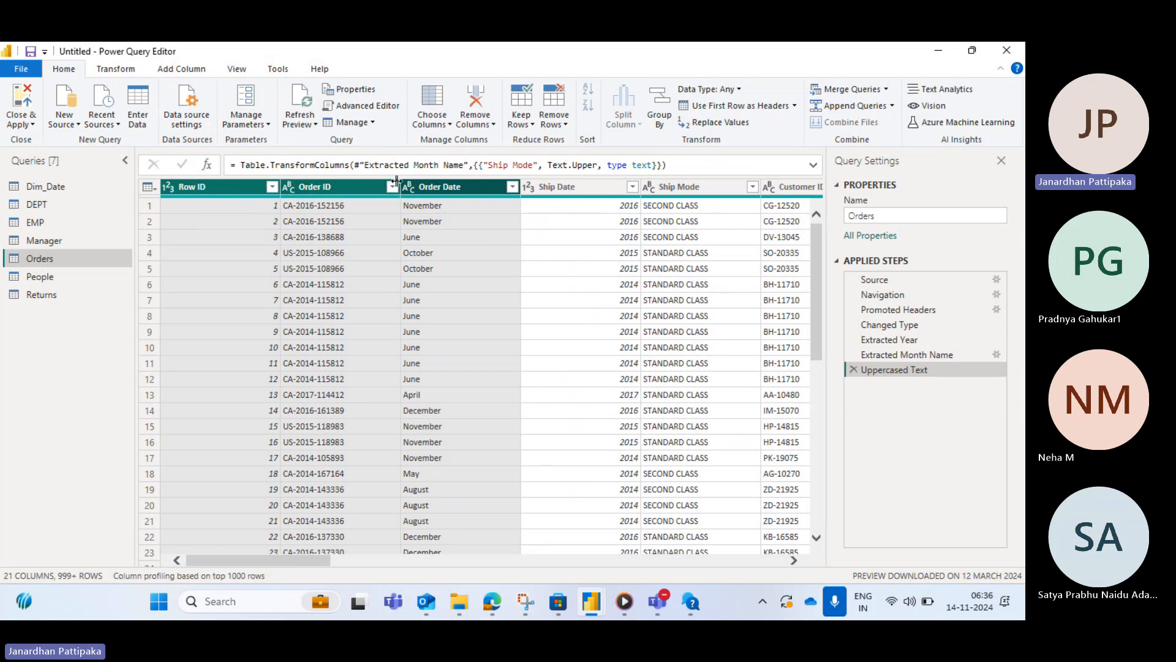
left_click(494, 126)
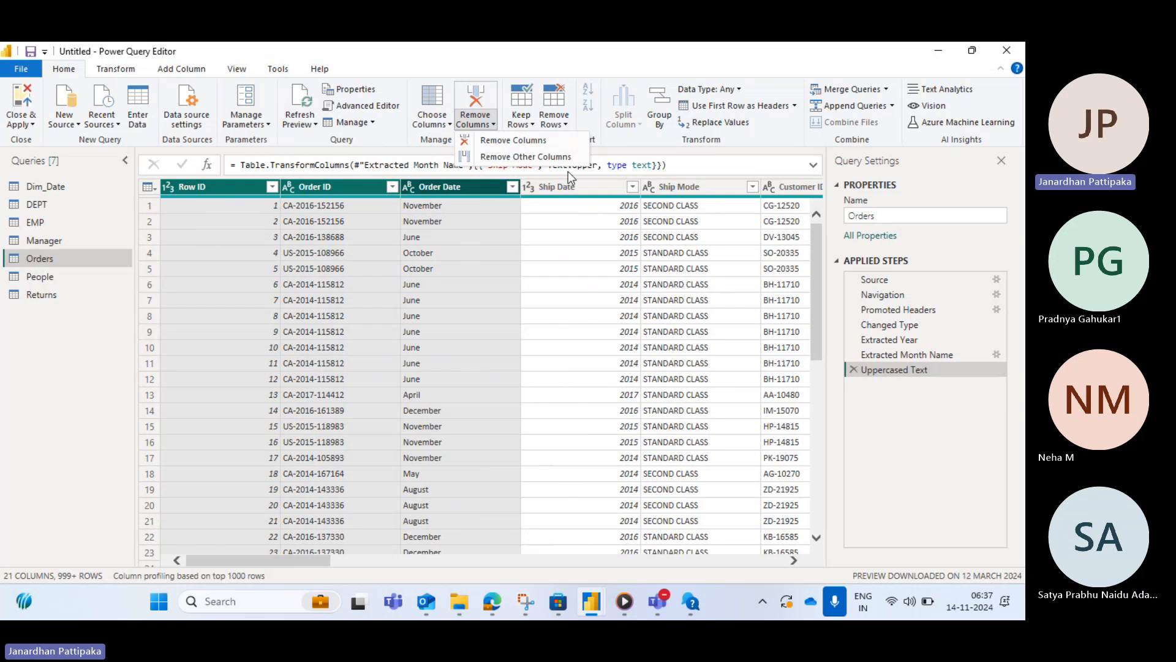
left_click(518, 141)
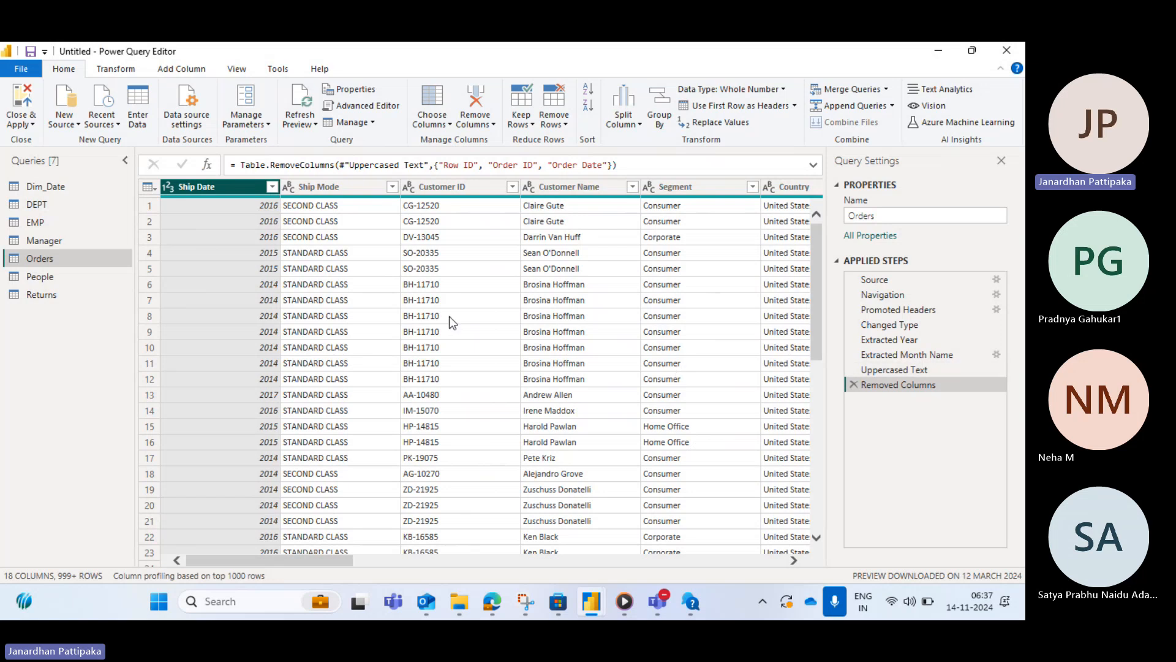
- Delete the Removed Columns applied step from the Orders query
left_click(854, 384)
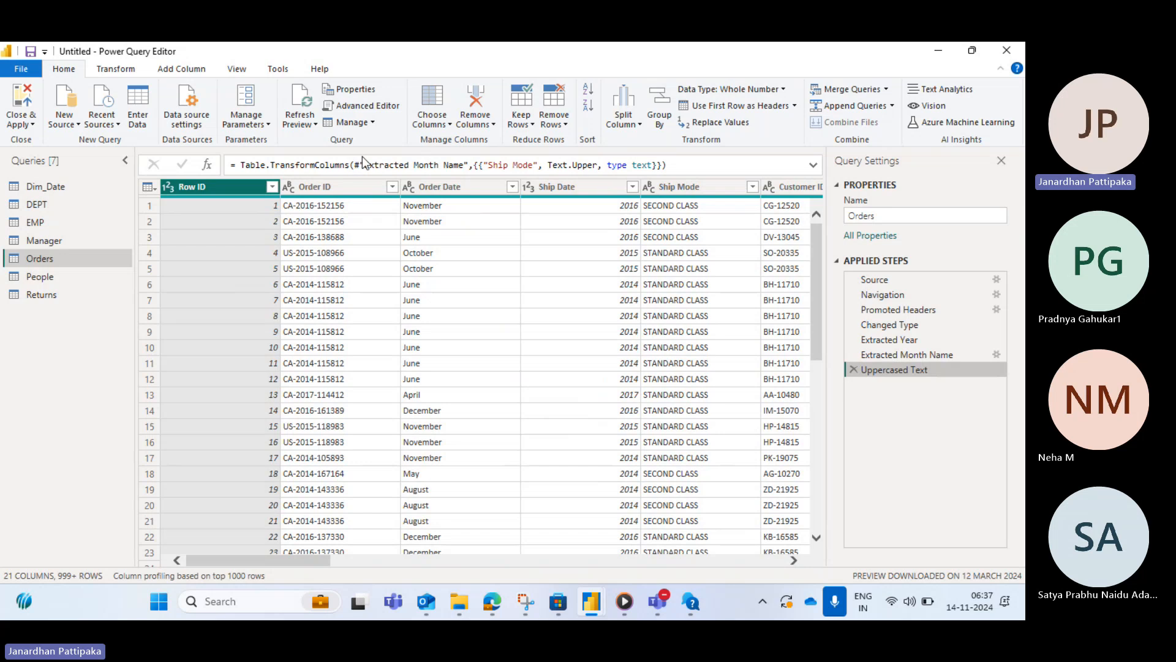
- Keep only Order ID, Order Date and Ship Date with Remove Other Columns, then delete that applied step
left_click(493, 125)
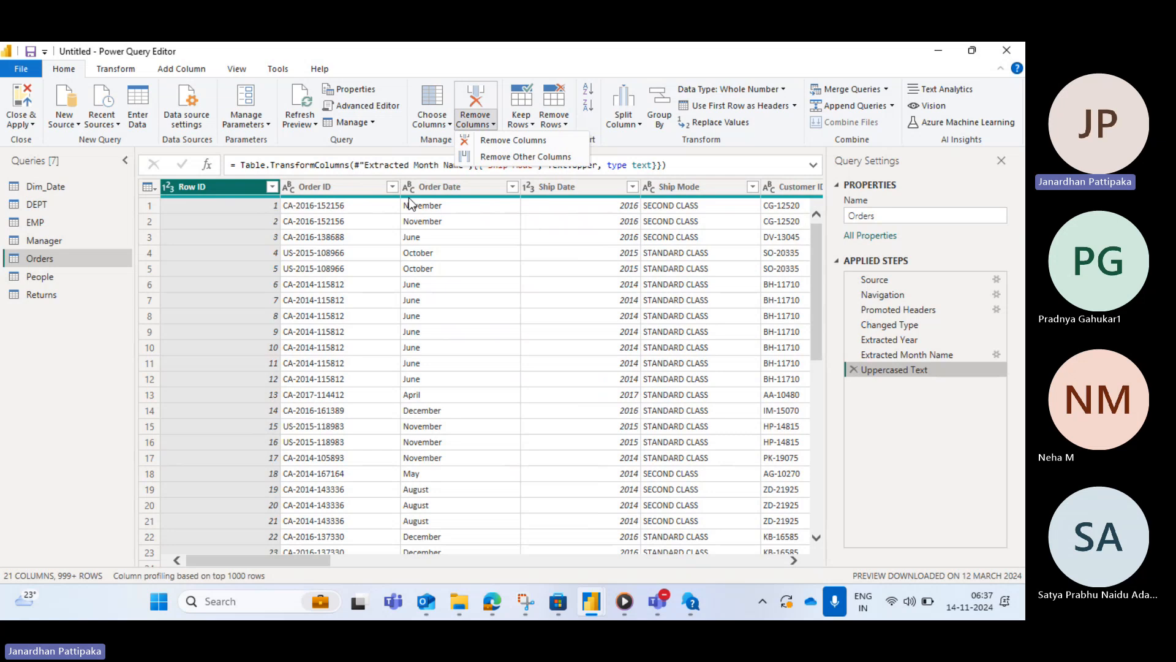
left_click(342, 190)
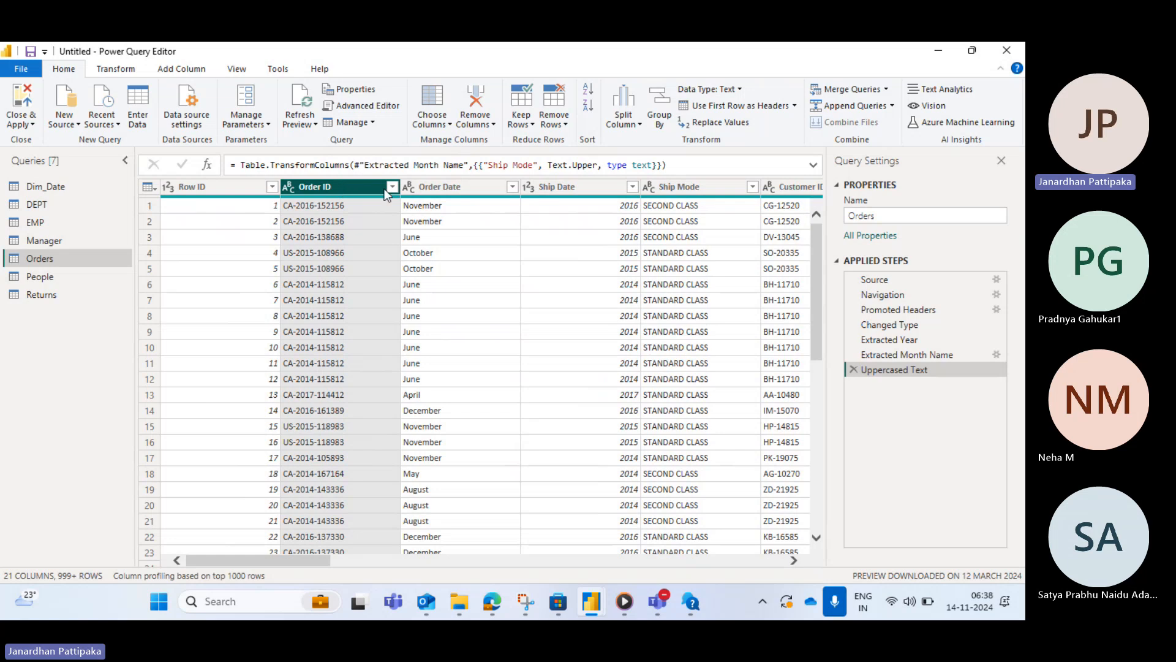
left_click(436, 186, "ctrl")
left_click(554, 186, "ctrl")
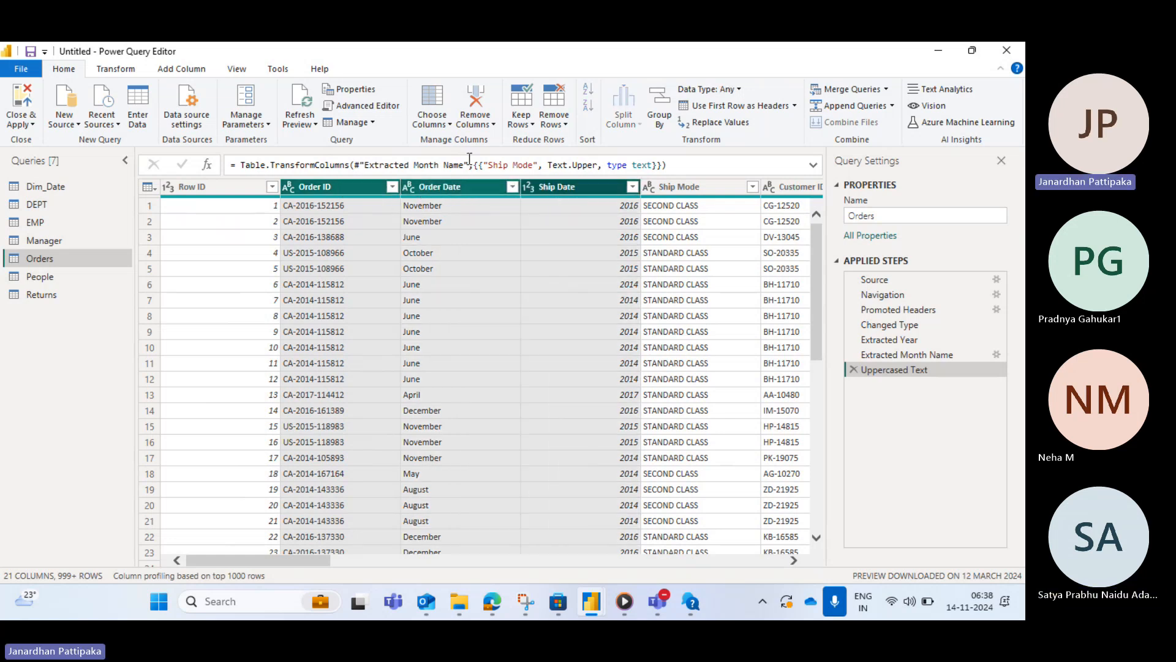
left_click(493, 125)
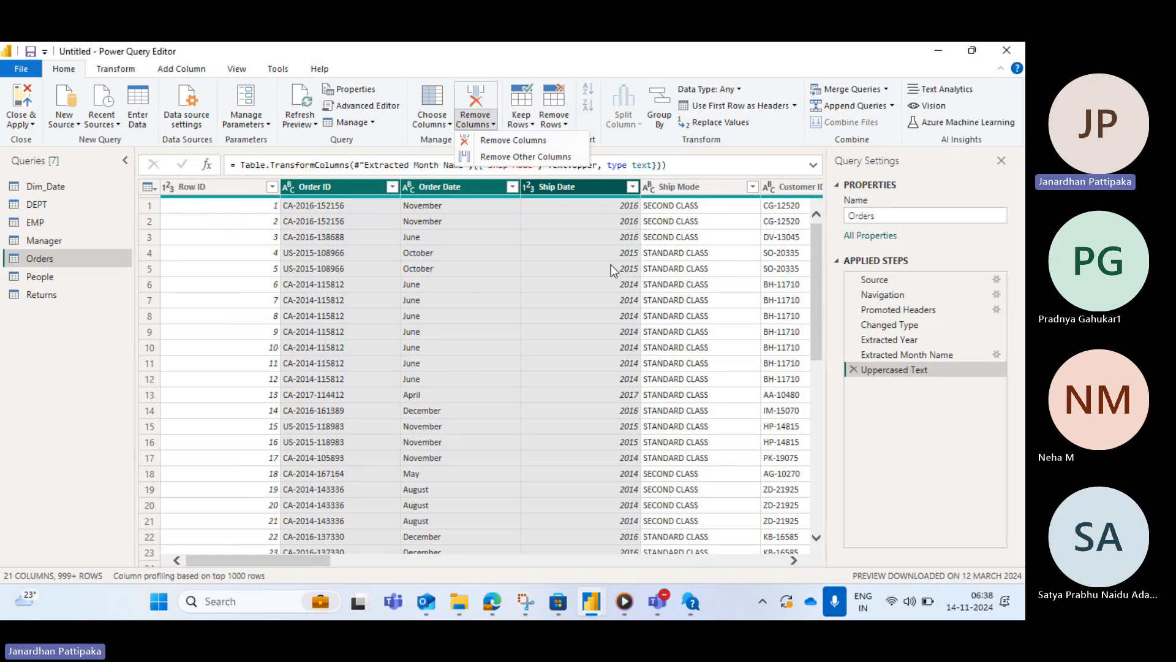
left_click(534, 161)
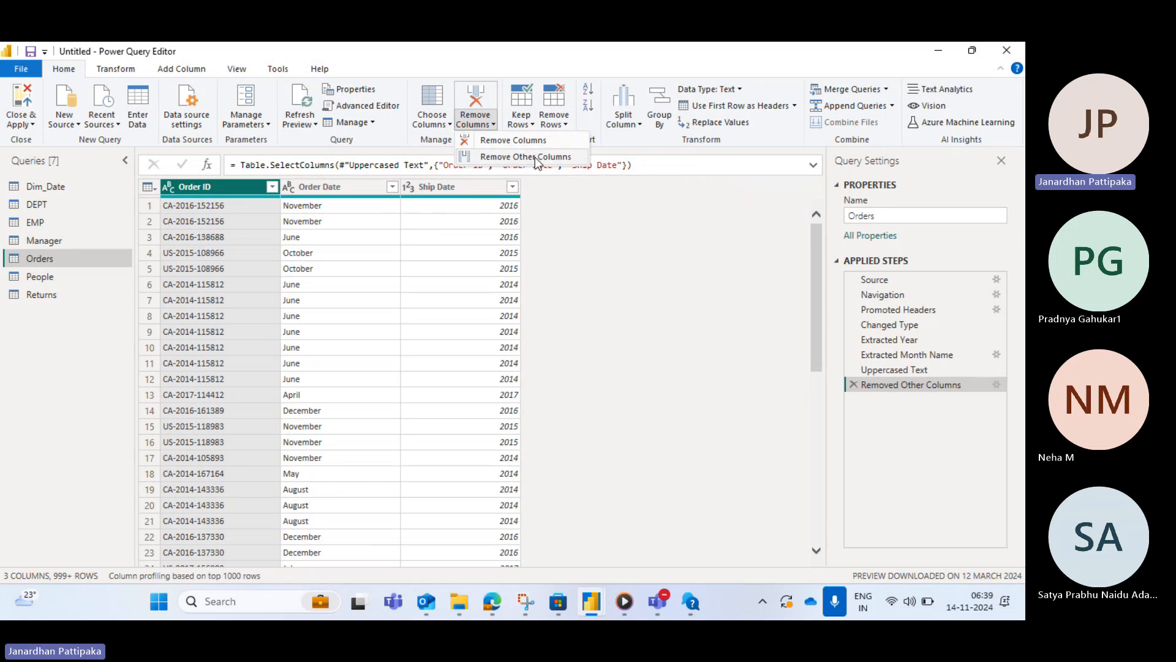
left_click(851, 384)
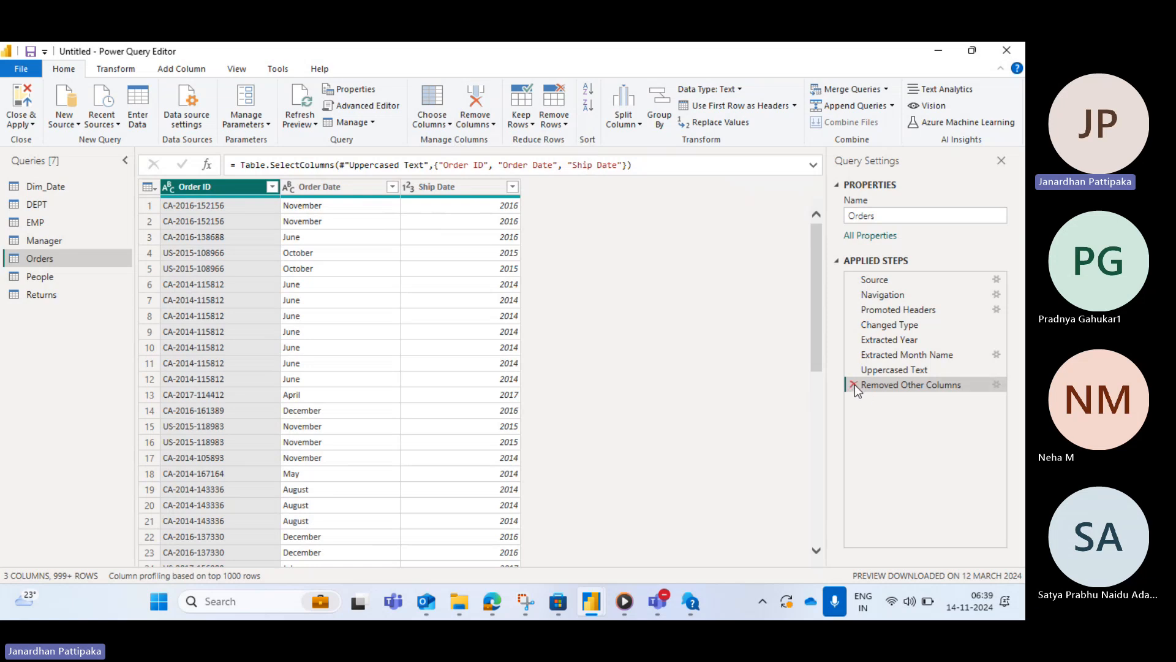
left_click(854, 384)
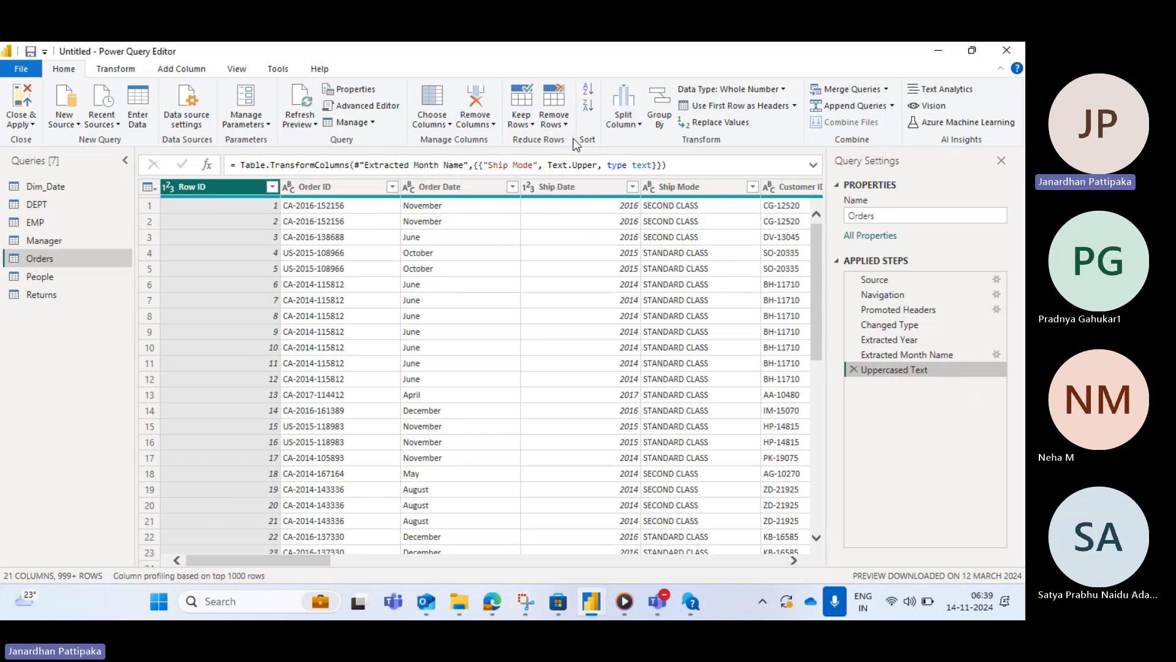
- Browse the Keep Rows options and the Transform and Add Column ribbons
left_click(528, 126)
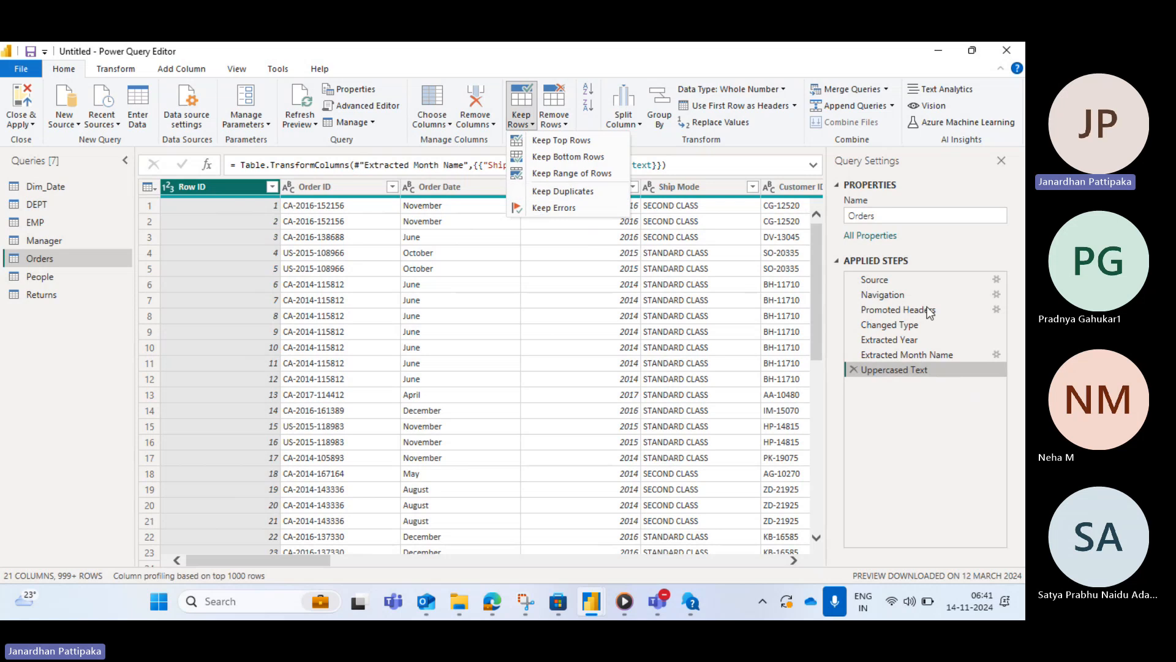
left_click(119, 69)
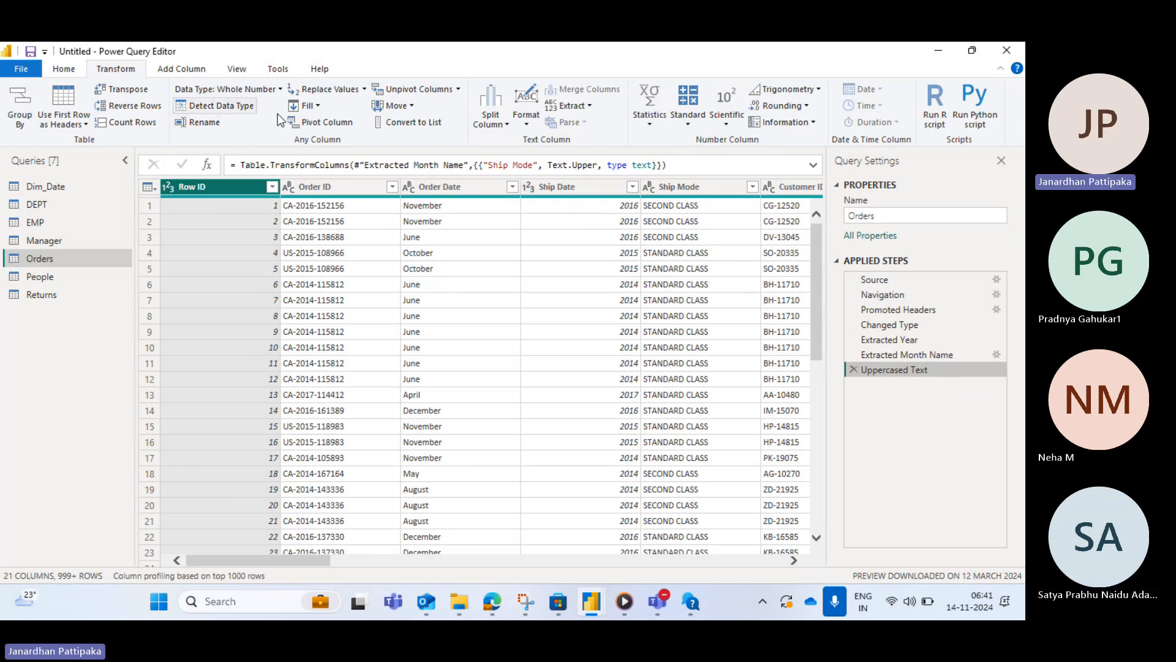
left_click(184, 68)
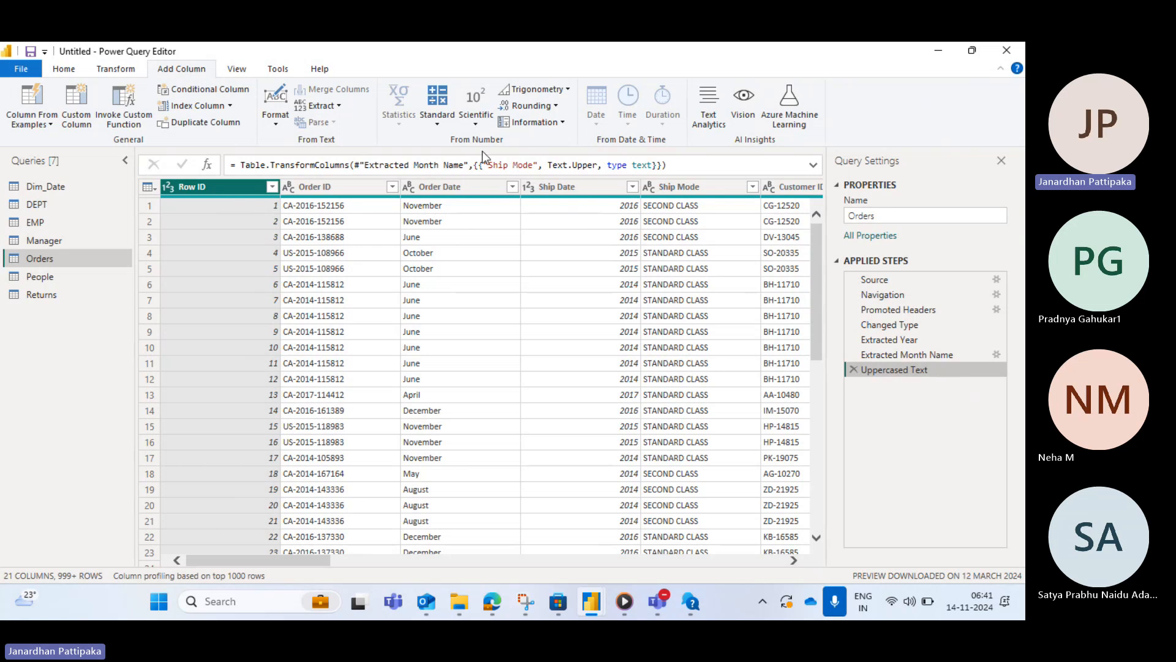
left_click(122, 71)
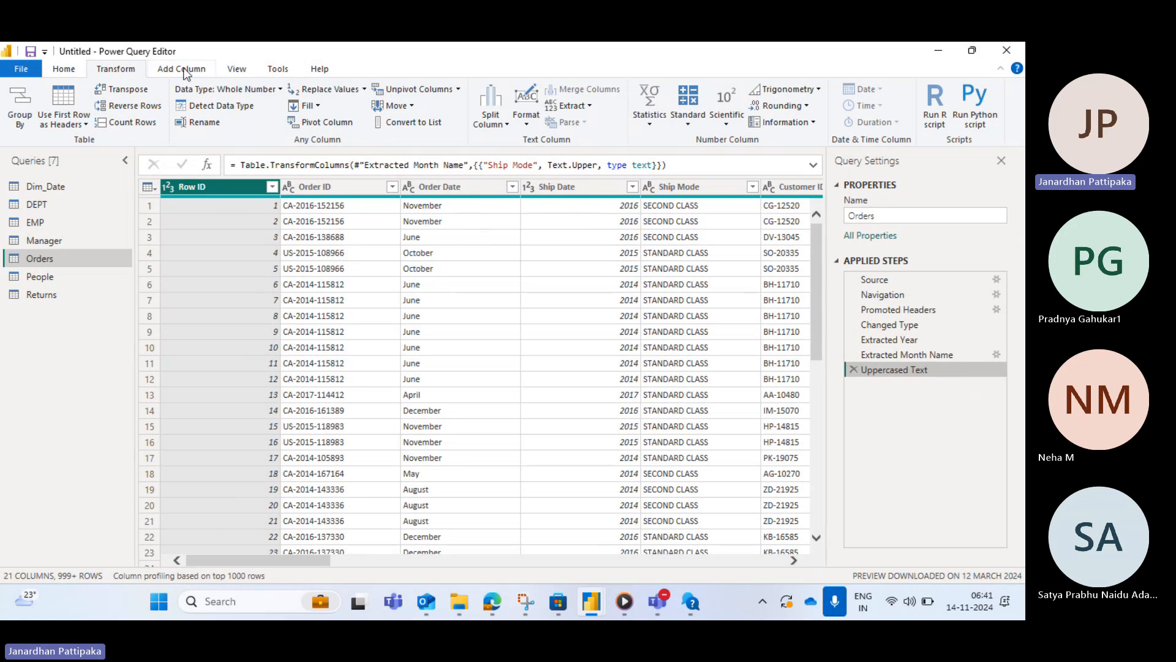
left_click(66, 70)
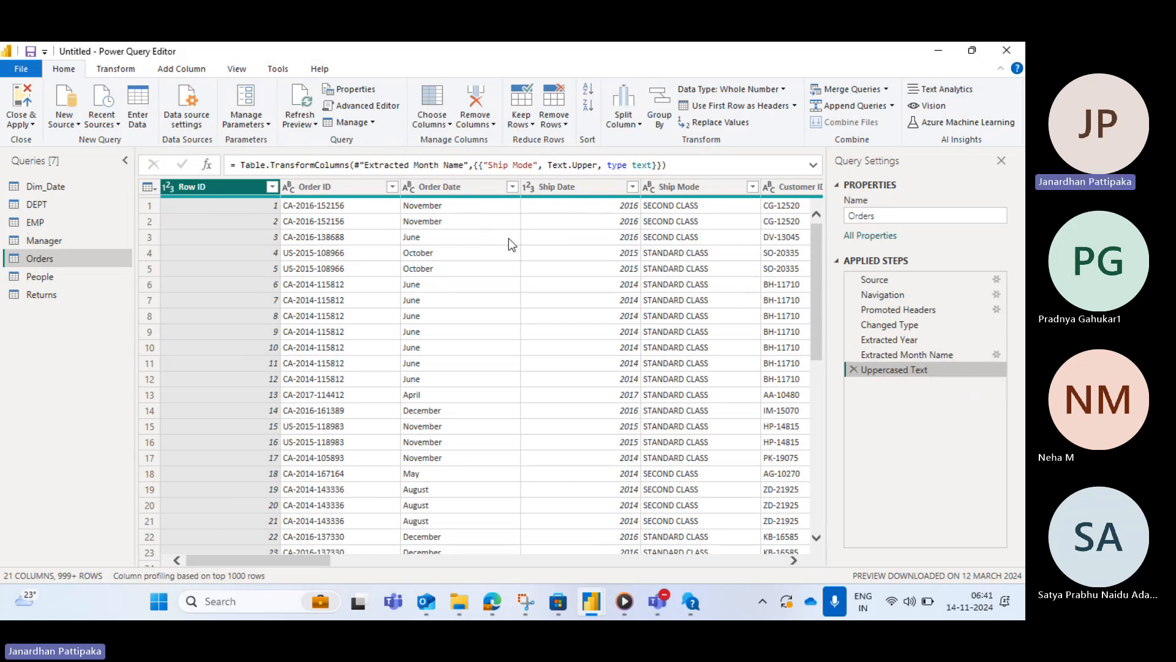
- Review the Orders query's M code in the Advanced Editor, then open the New Source list
left_click(347, 105)
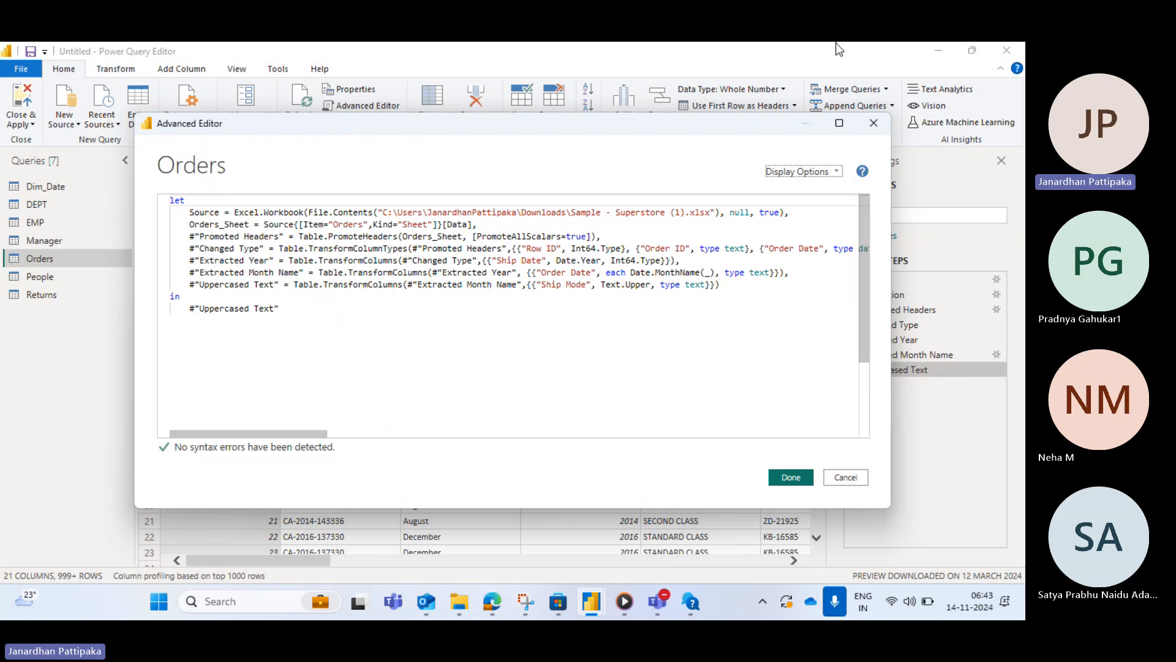
left_click(874, 126)
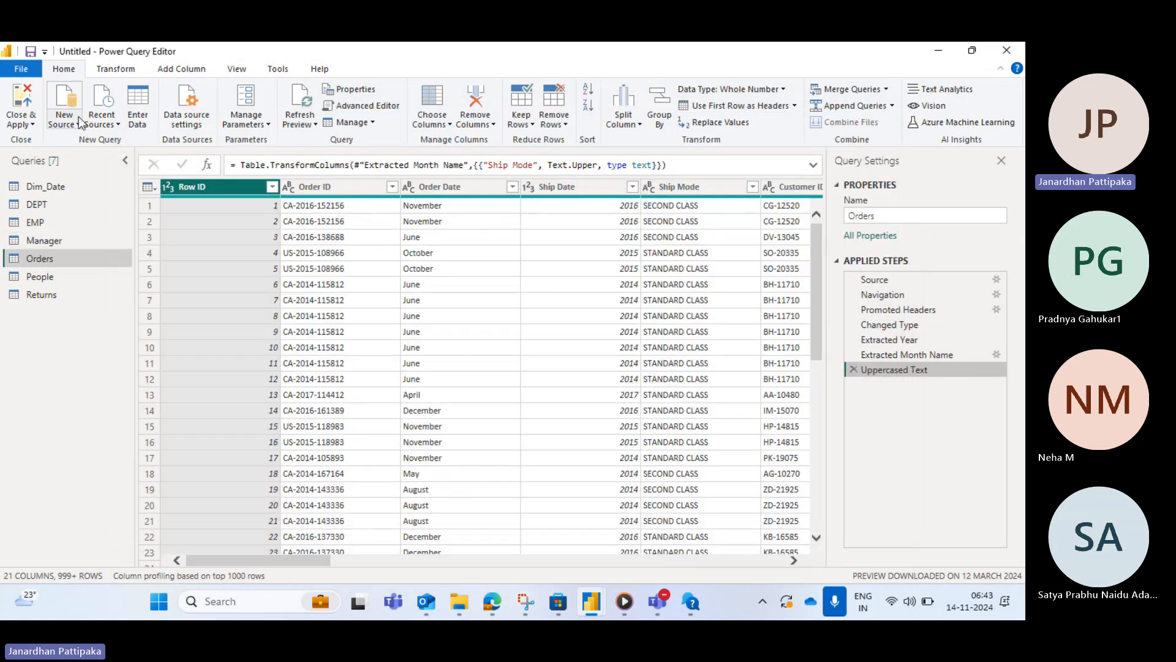
left_click(78, 125)
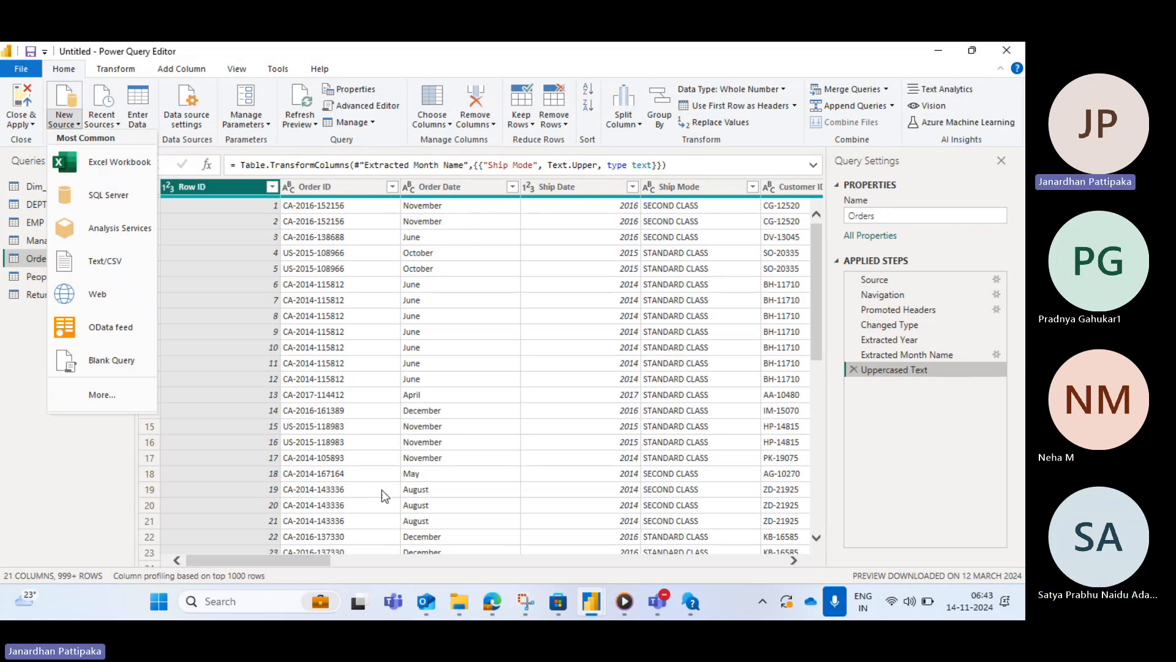
left_click(573, 294)
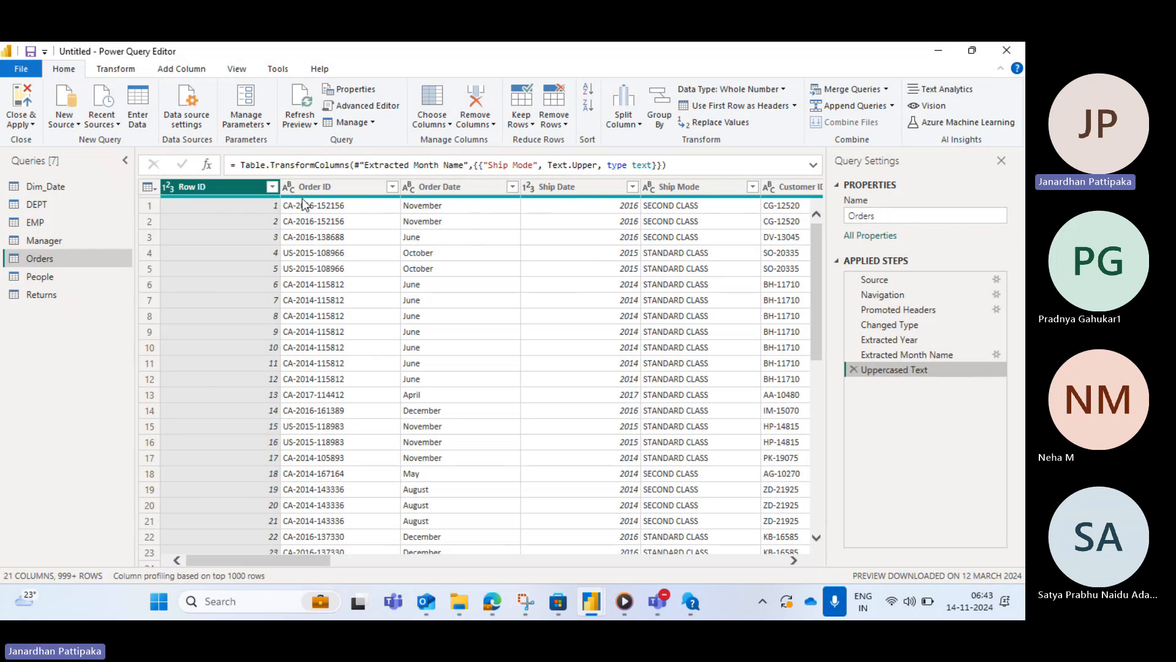
- Remove the Order ID column from the Orders query
left_click(348, 189)
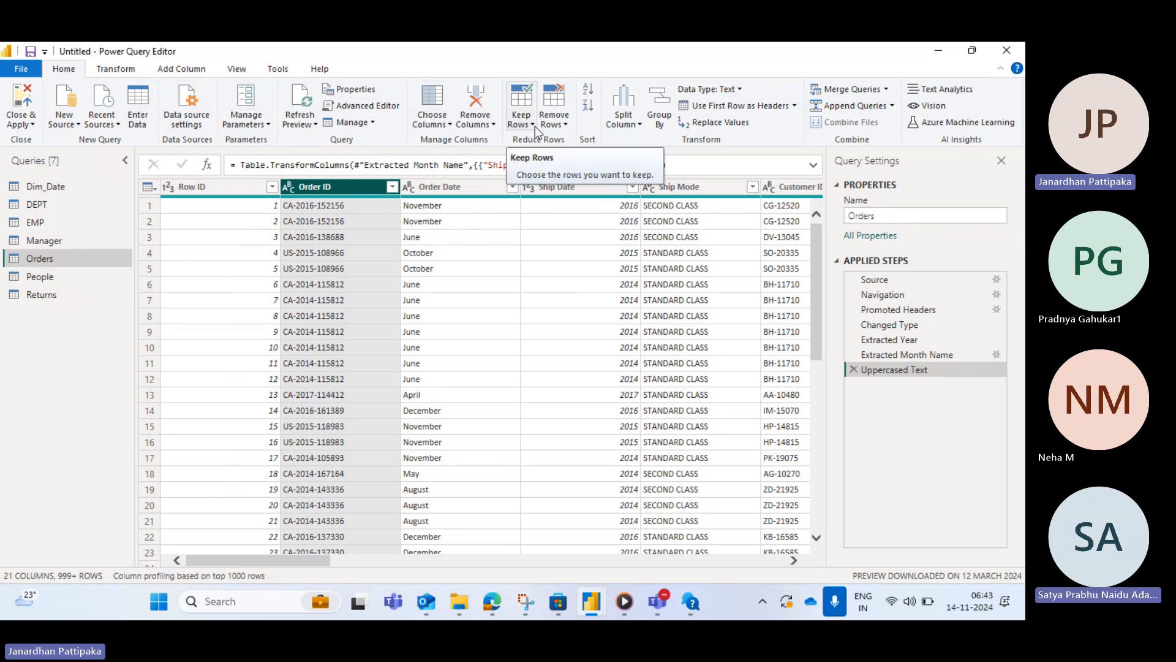
left_click(491, 126)
left_click(500, 140)
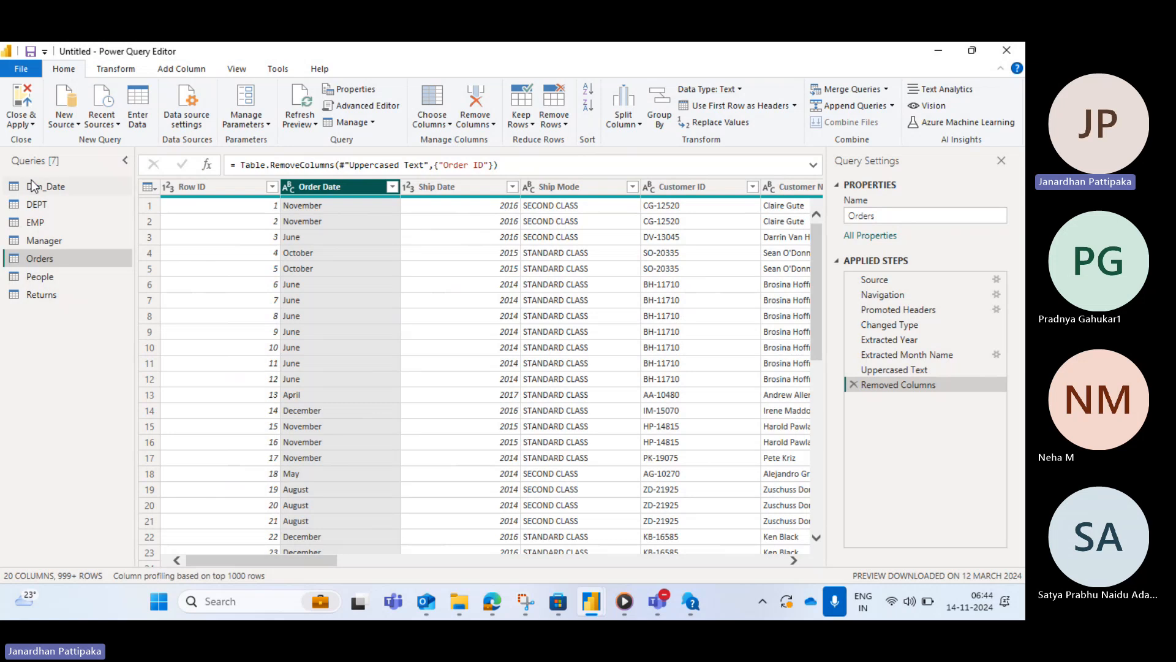
- Close and apply the Power Query changes to the report
left_click(33, 124)
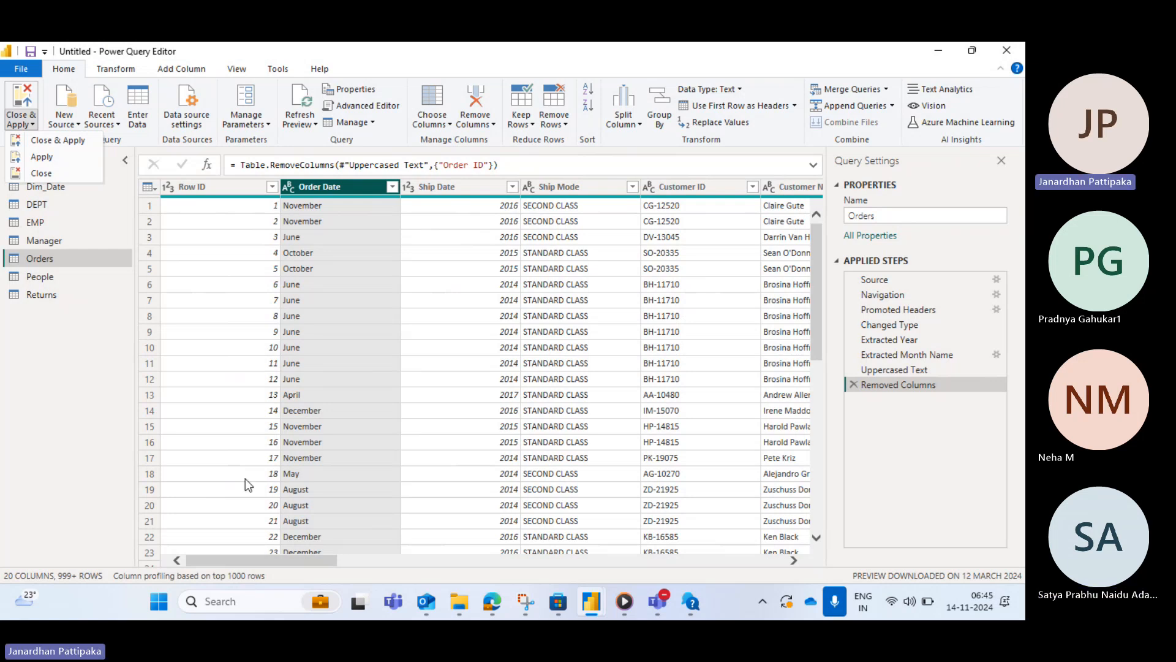
left_click(52, 140)
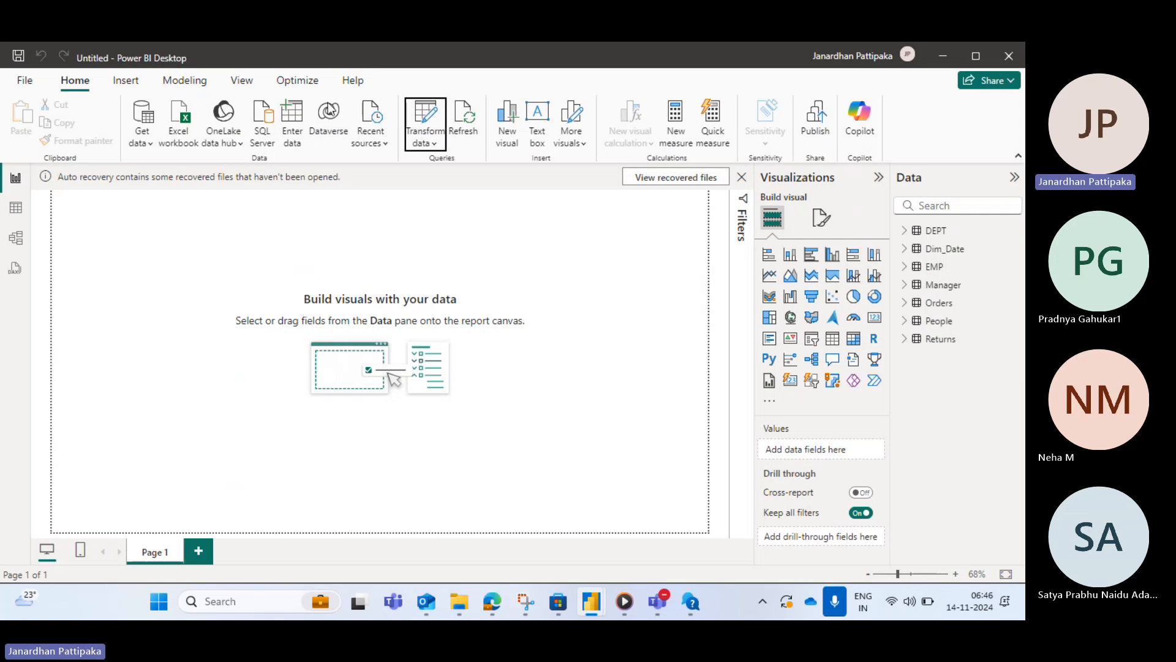
- Reopen the Power Query Editor via Transform data, select the Orders query and review its Advanced Editor code
left_click(435, 145)
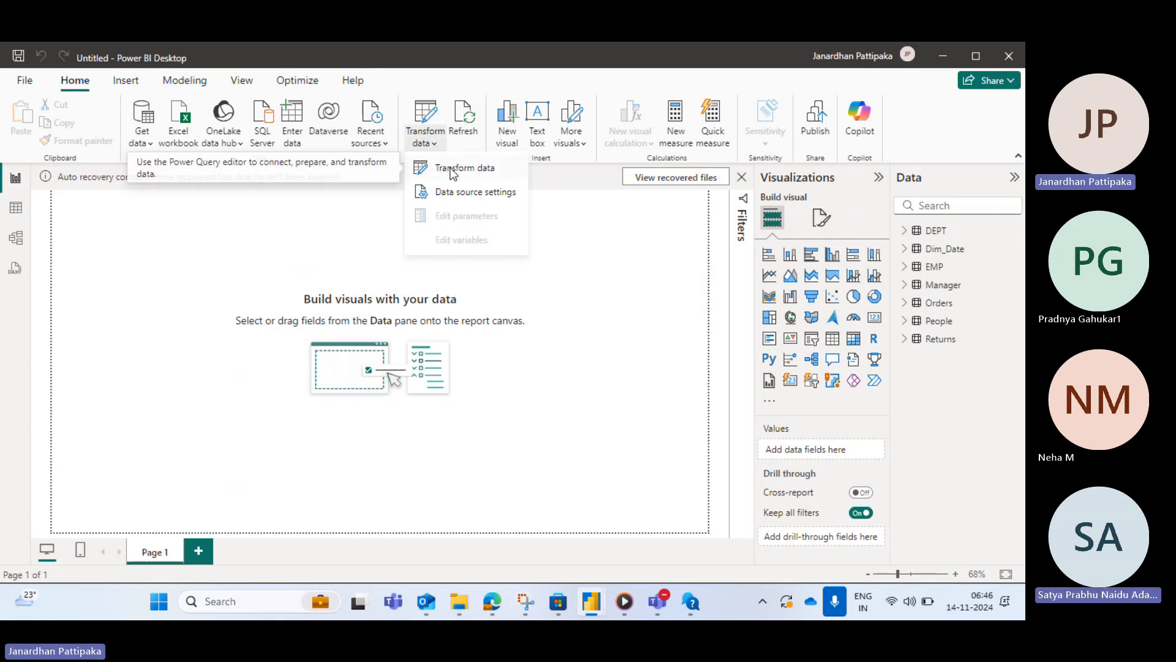
left_click(453, 169)
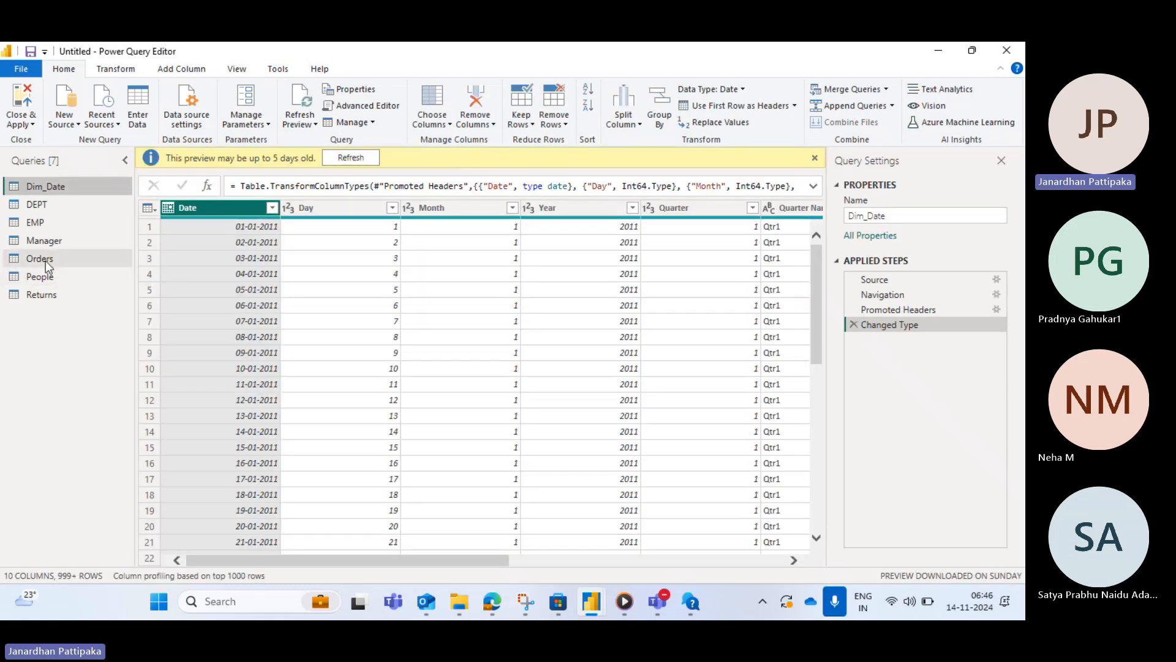
left_click(45, 260)
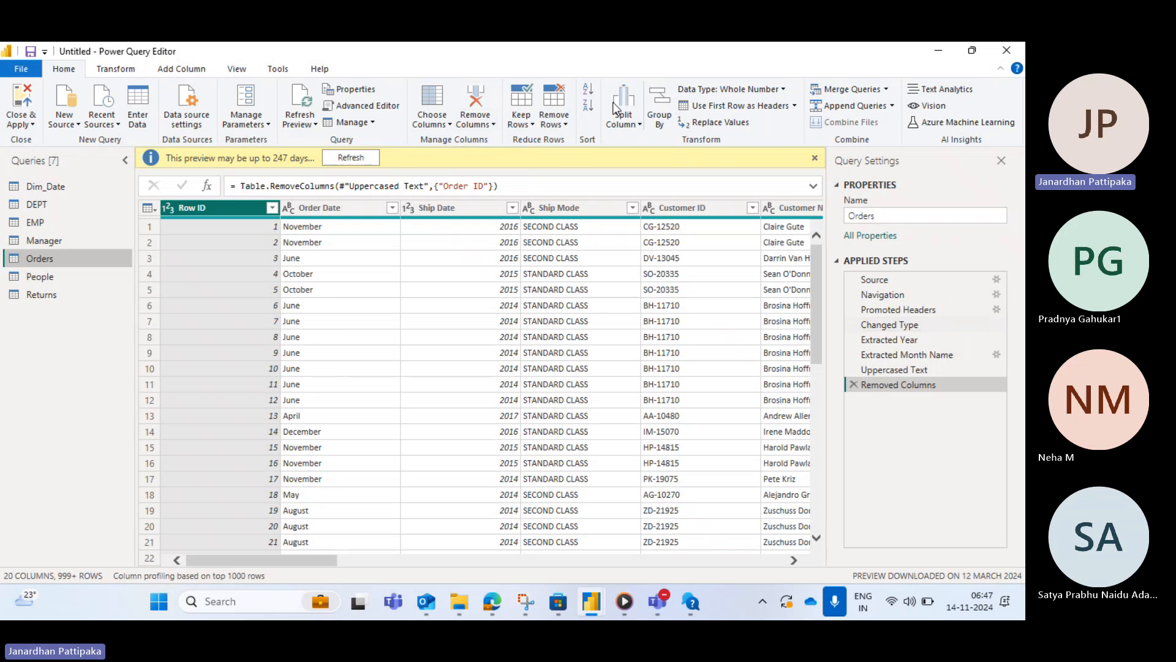
left_click(367, 105)
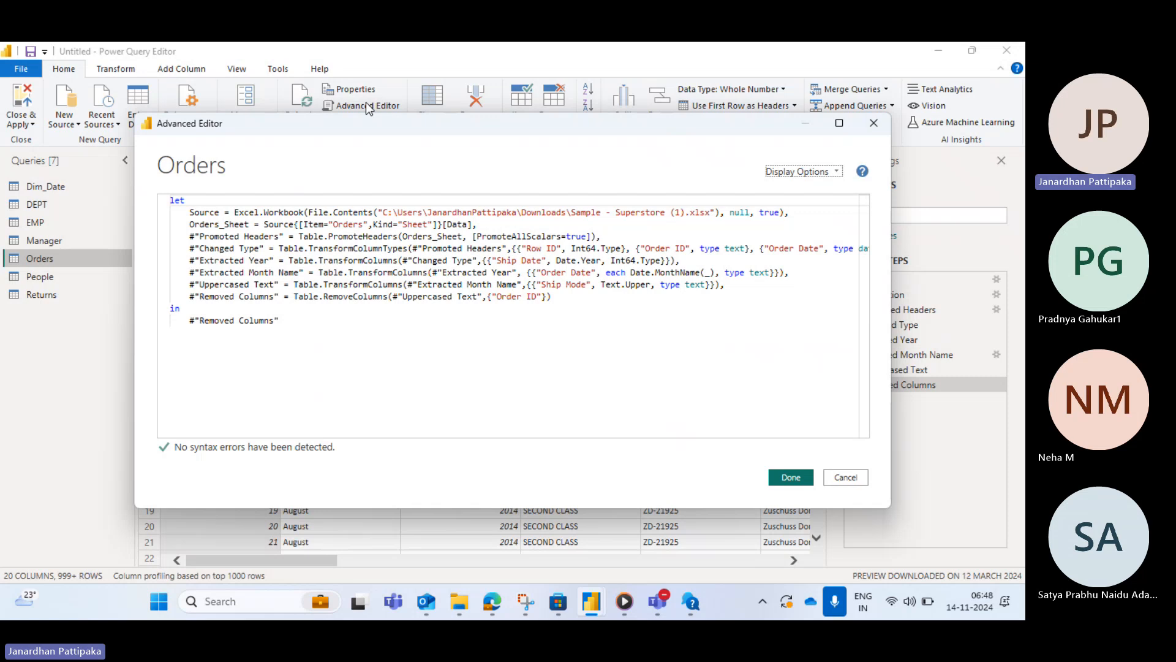
left_click(874, 125)
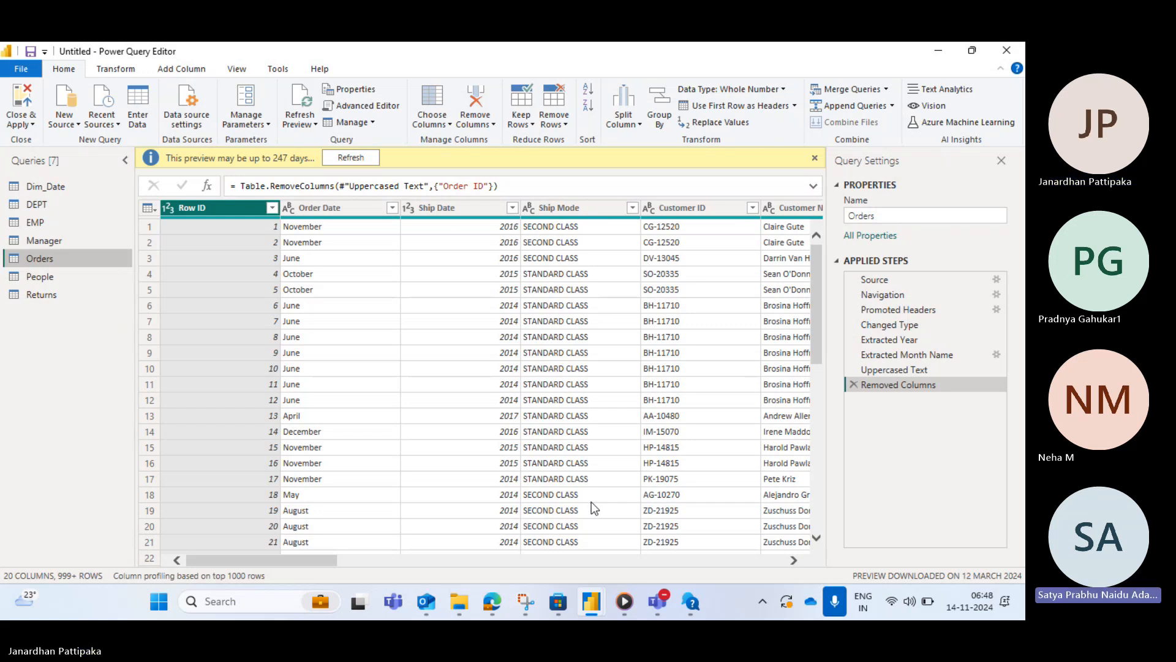
- Switch to the presentation by searching for and opening power Bi_PPT 6AM to 7 AM final
left_click(211, 604)
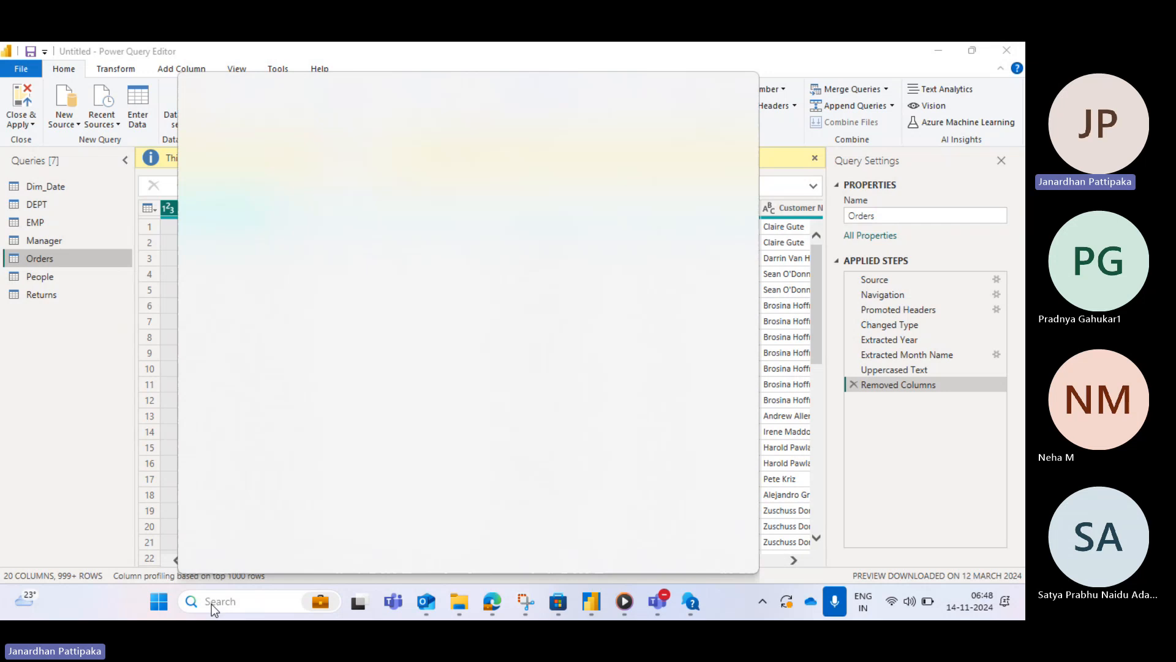
type("6am")
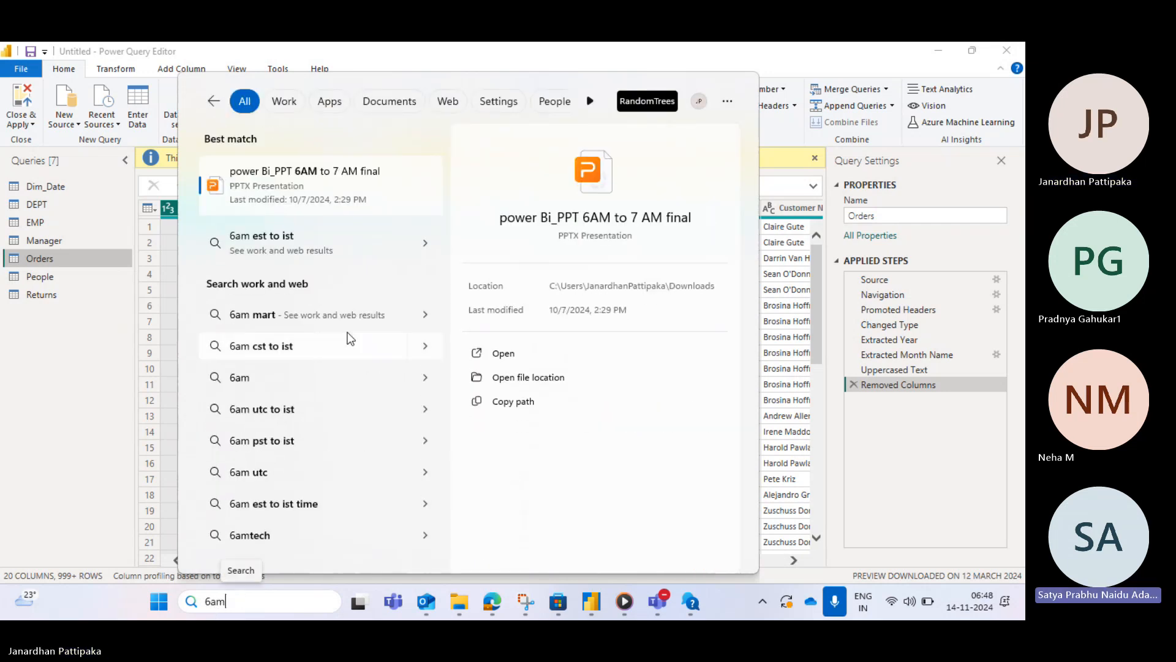
left_click(298, 187)
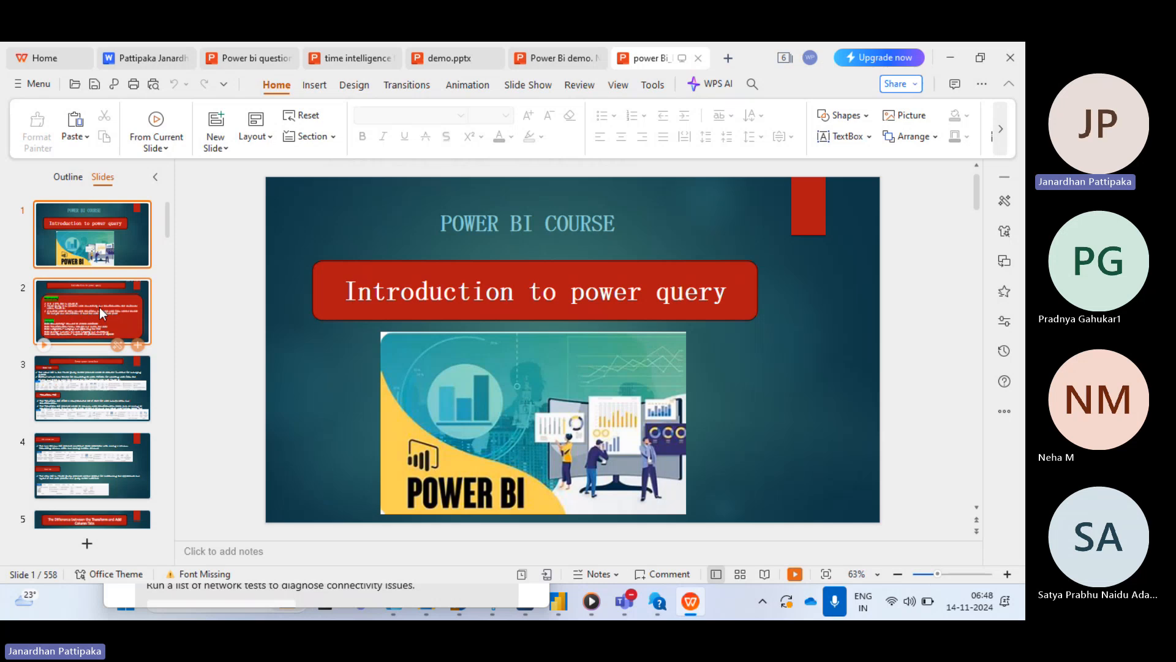
- Move through the slides to slide 6 and start the slide show from it
left_click(99, 311)
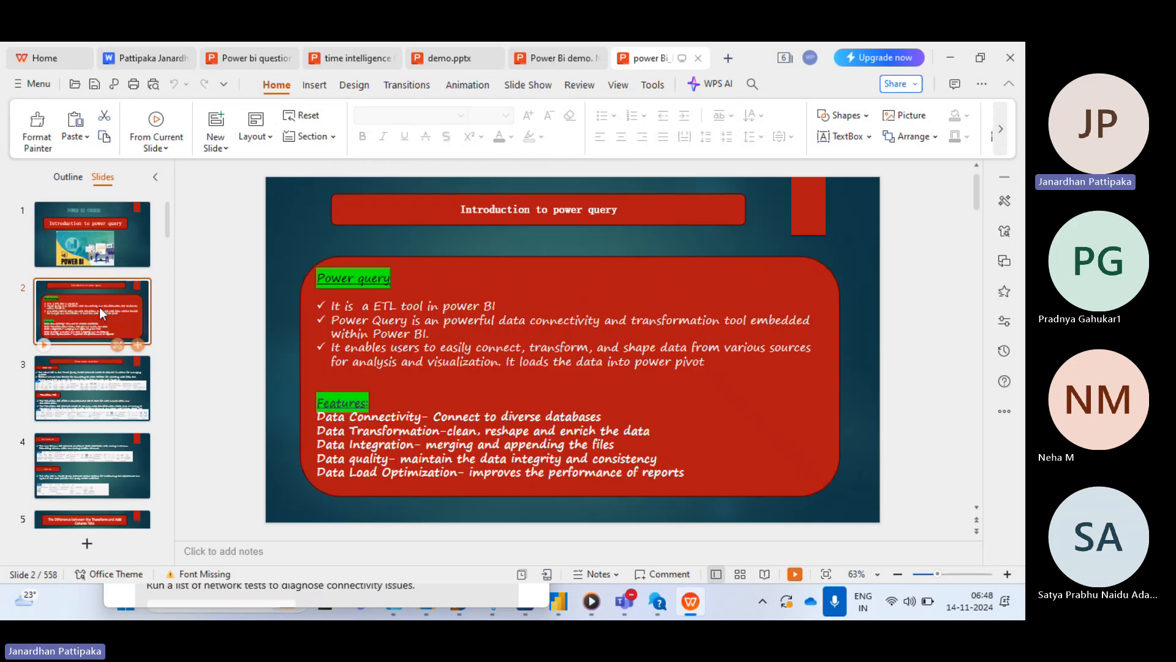
key("Down")
key("Down")
key("Down")
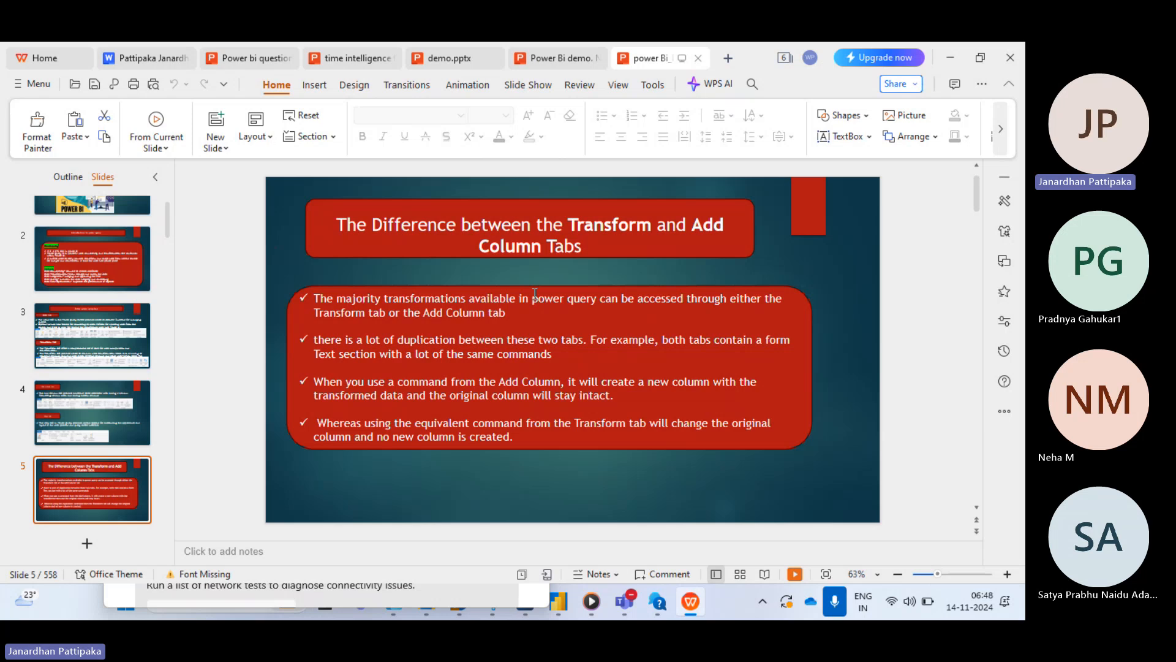
key("Down")
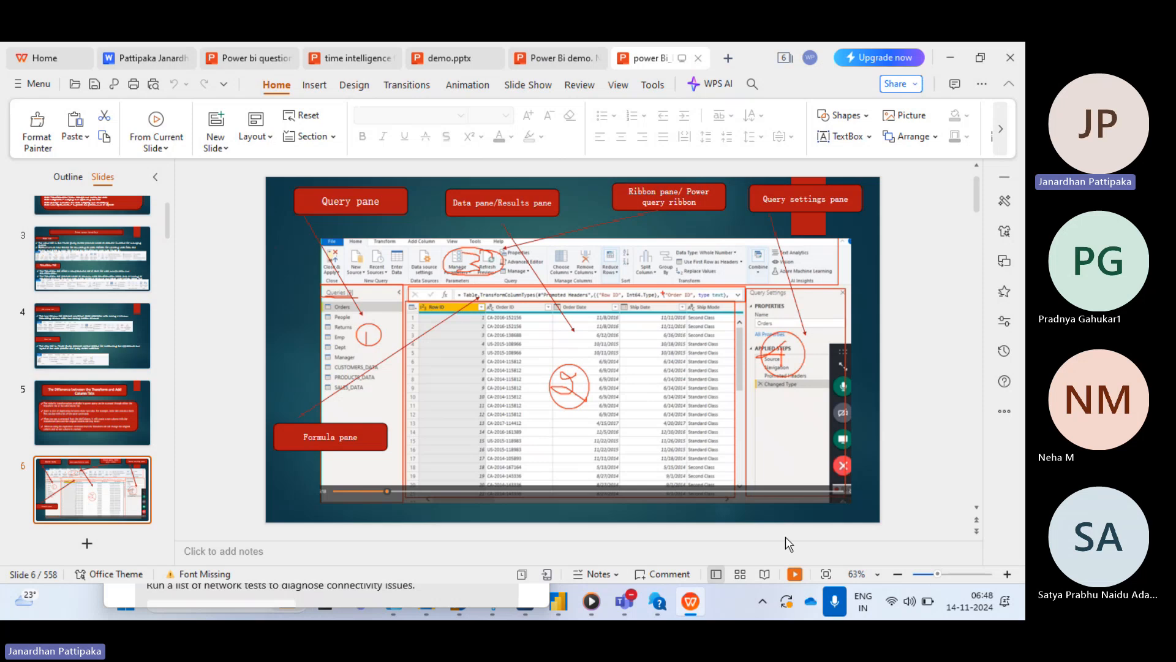
left_click(795, 576)
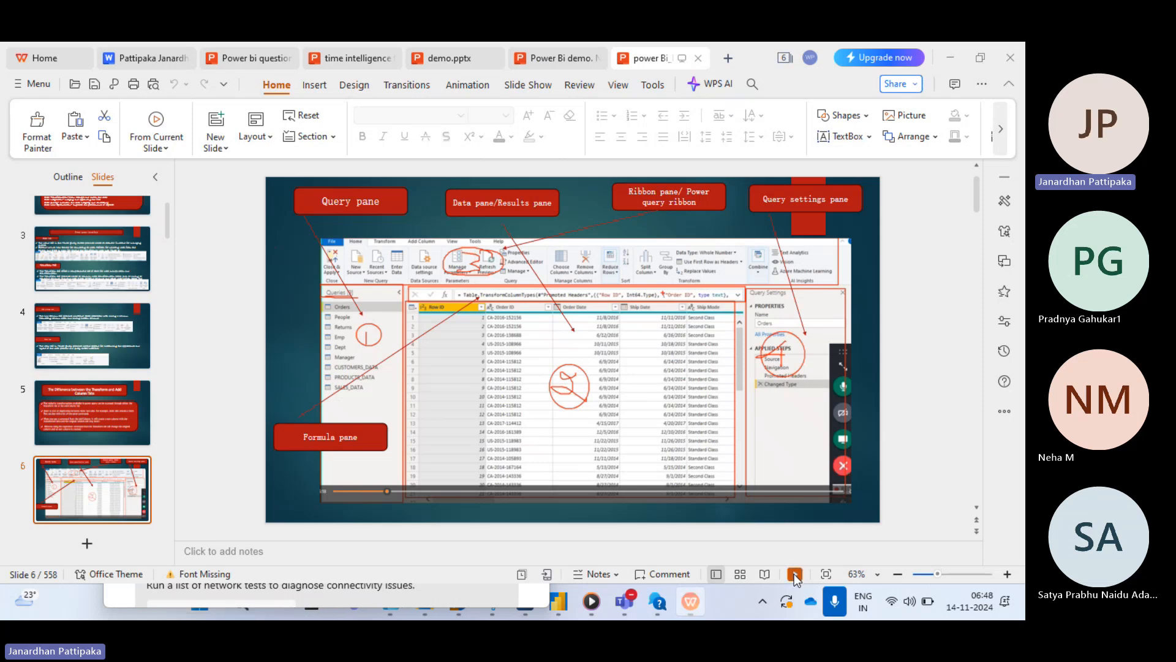
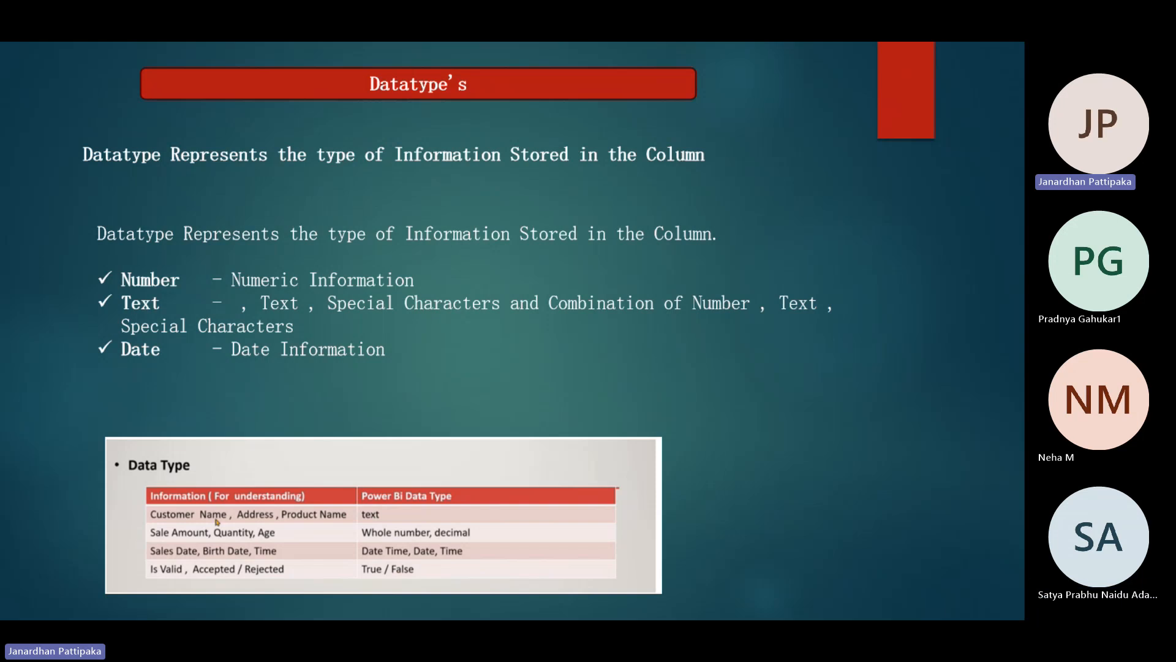
- Exit the slide show and switch back to the Power Query Editor window
key("Escape")
mouse_move(558, 601)
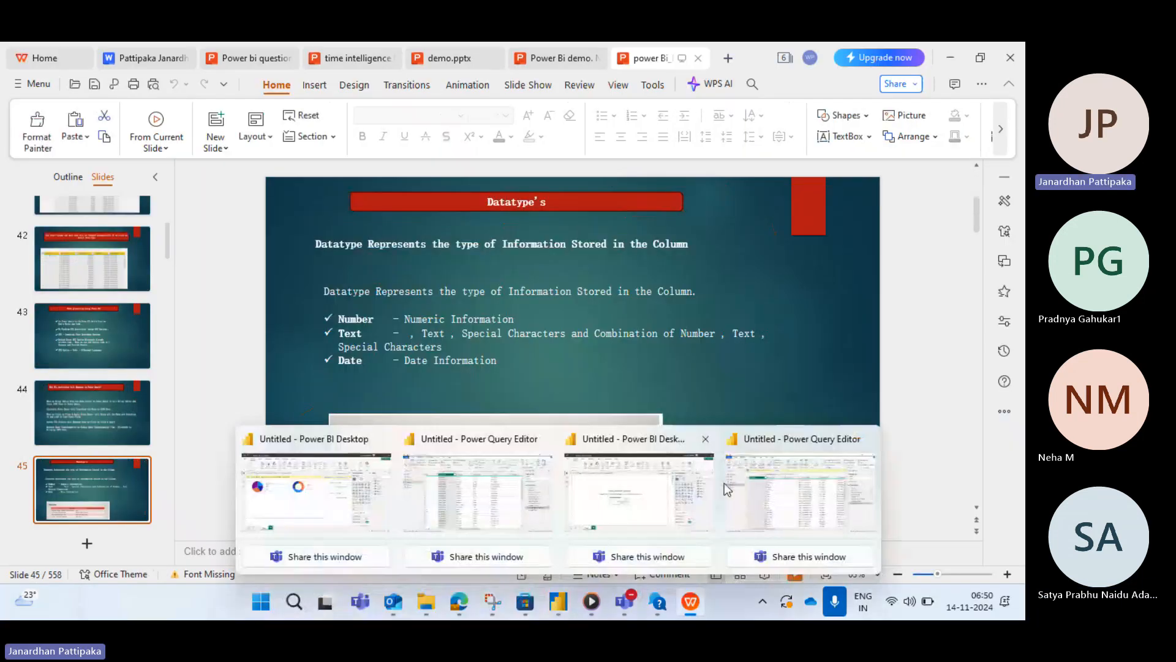
left_click(492, 516)
mouse_move(628, 602)
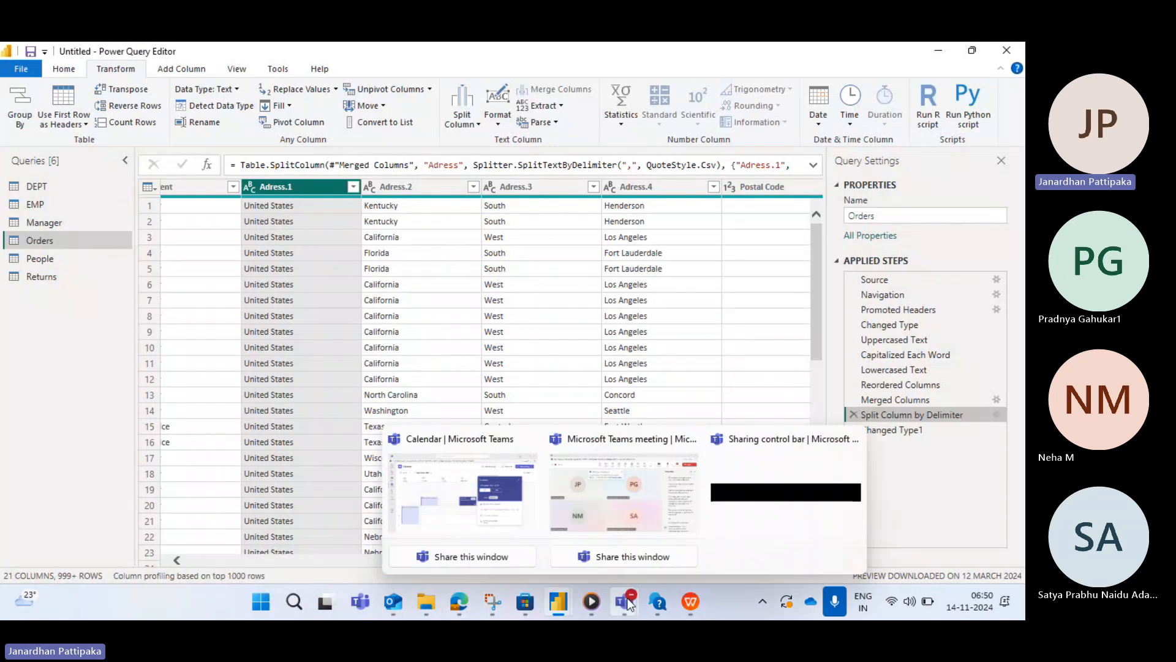
left_click(644, 501)
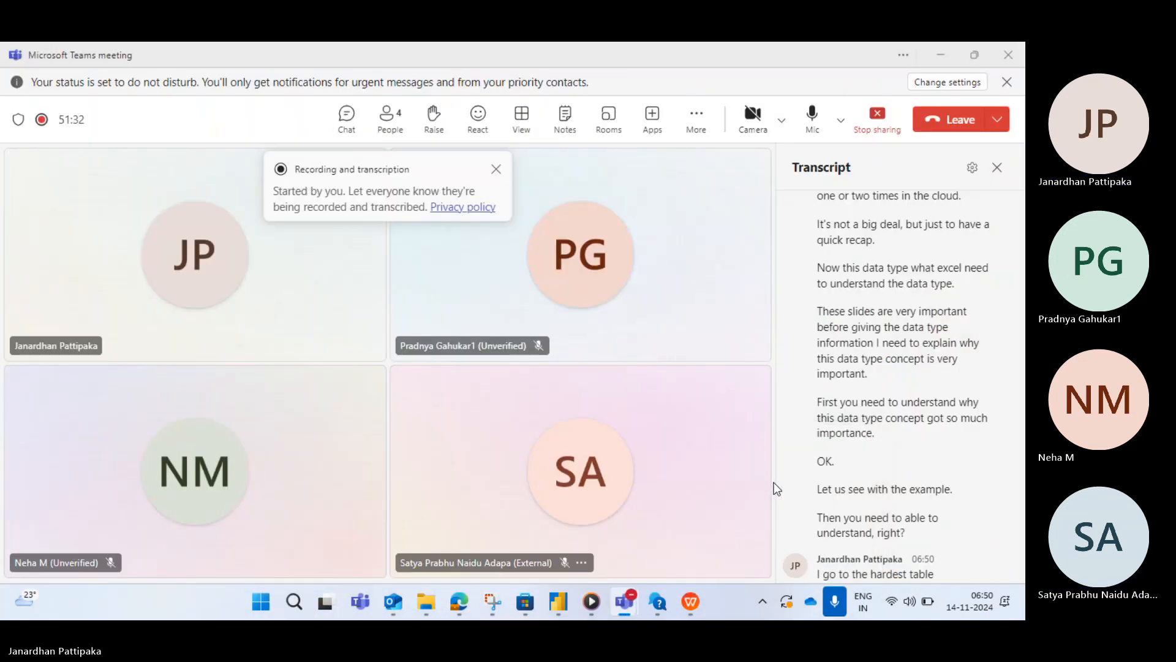
key("alt+Tab")
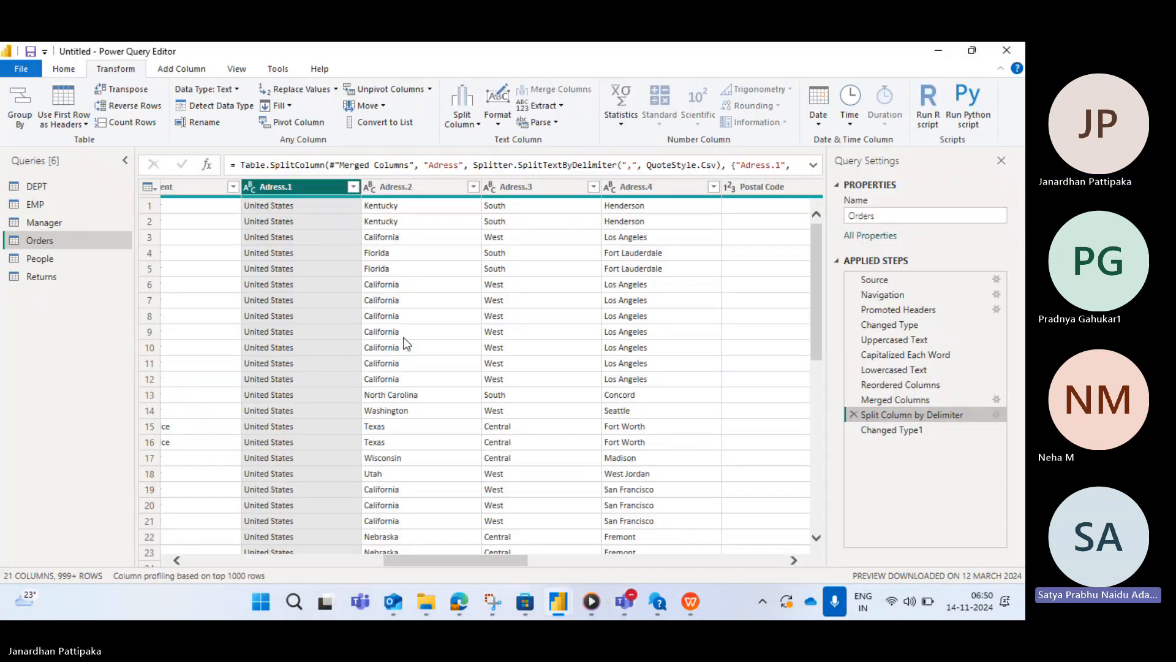
- Browse the Orders table columns and jump to the Sales column with Go to Column
scroll(310, 292, "left", 8)
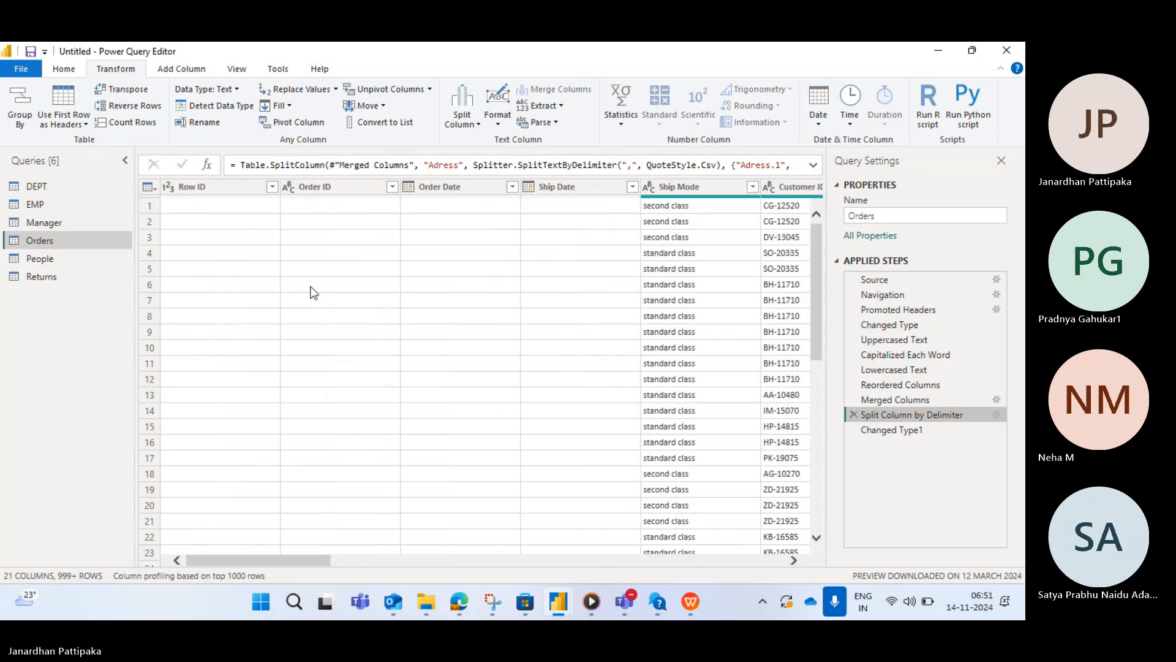
scroll(310, 291, "right", 8)
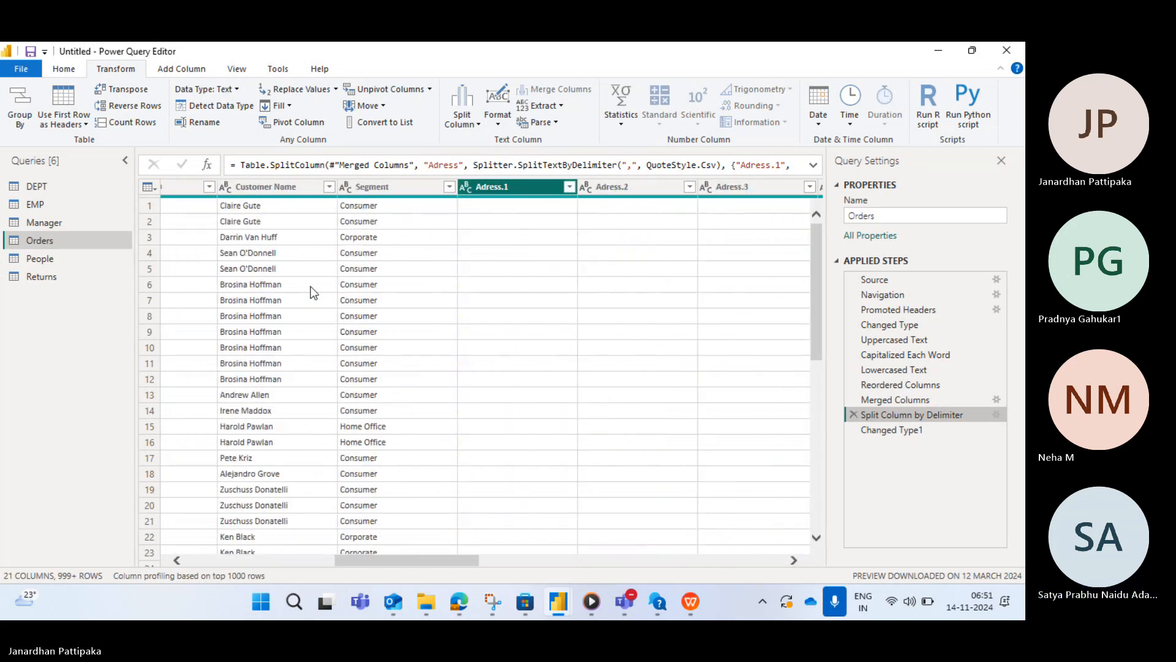
scroll(310, 292, "right", 4)
scroll(378, 282, "left", 4)
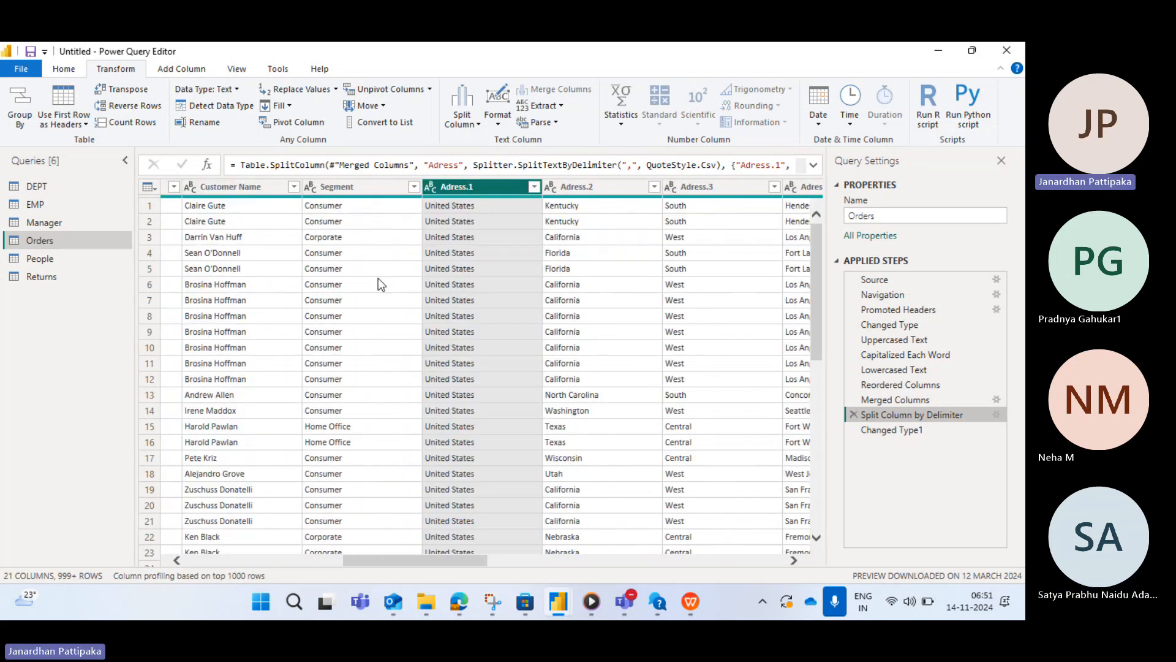
scroll(378, 281, "left", 4)
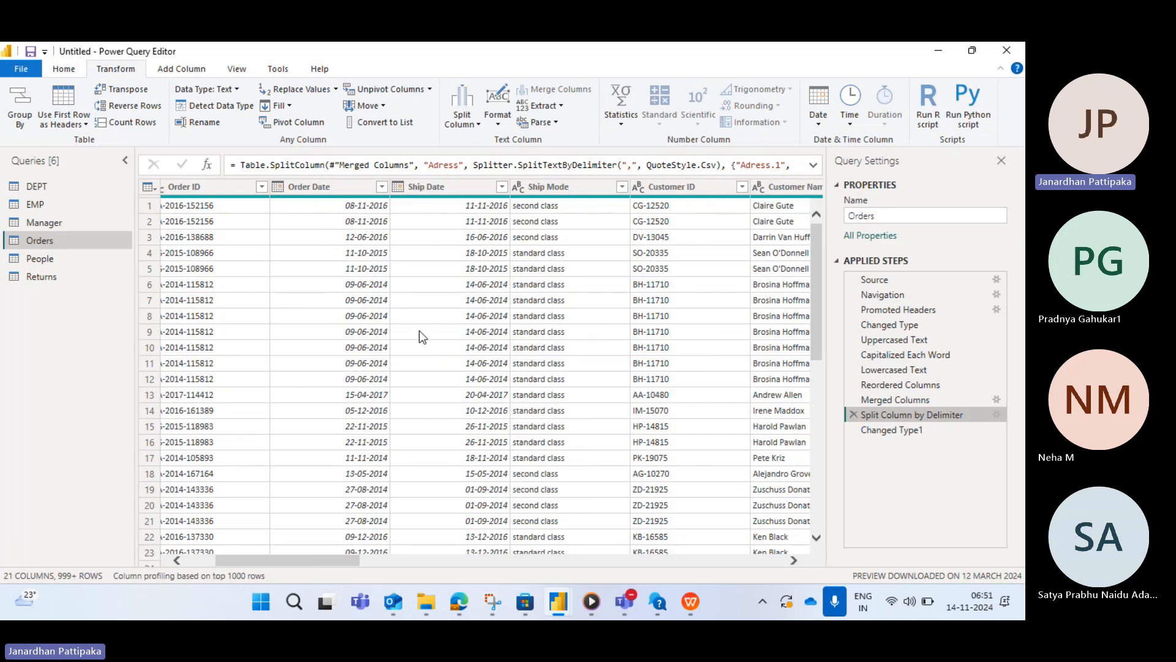
left_click(68, 68)
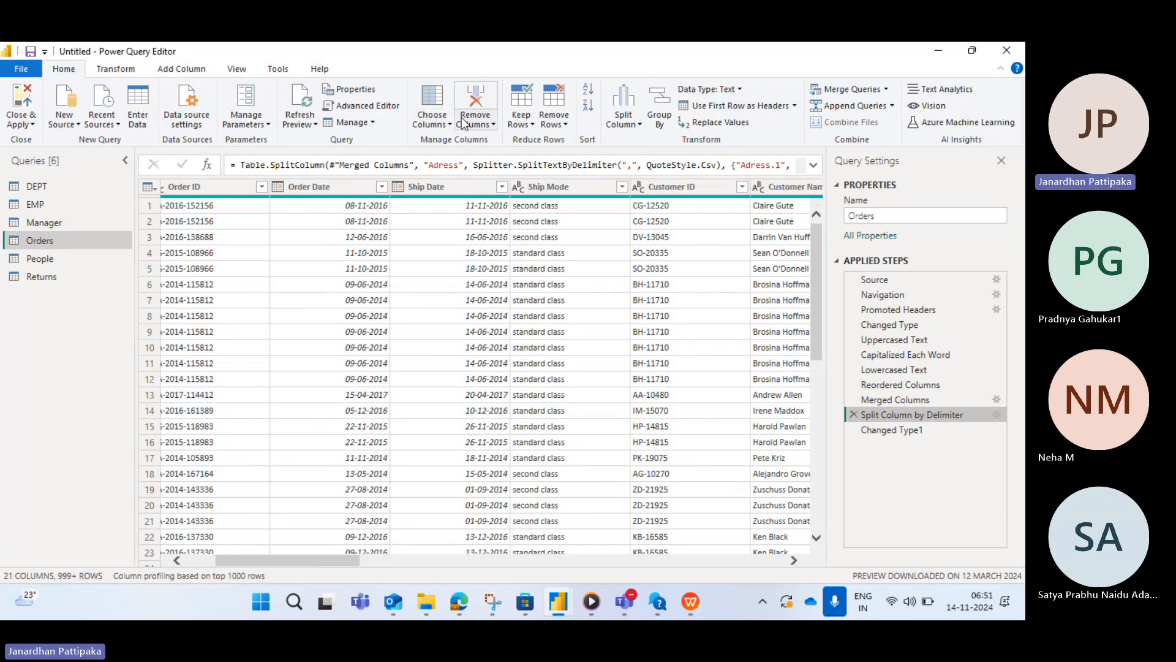
left_click(451, 125)
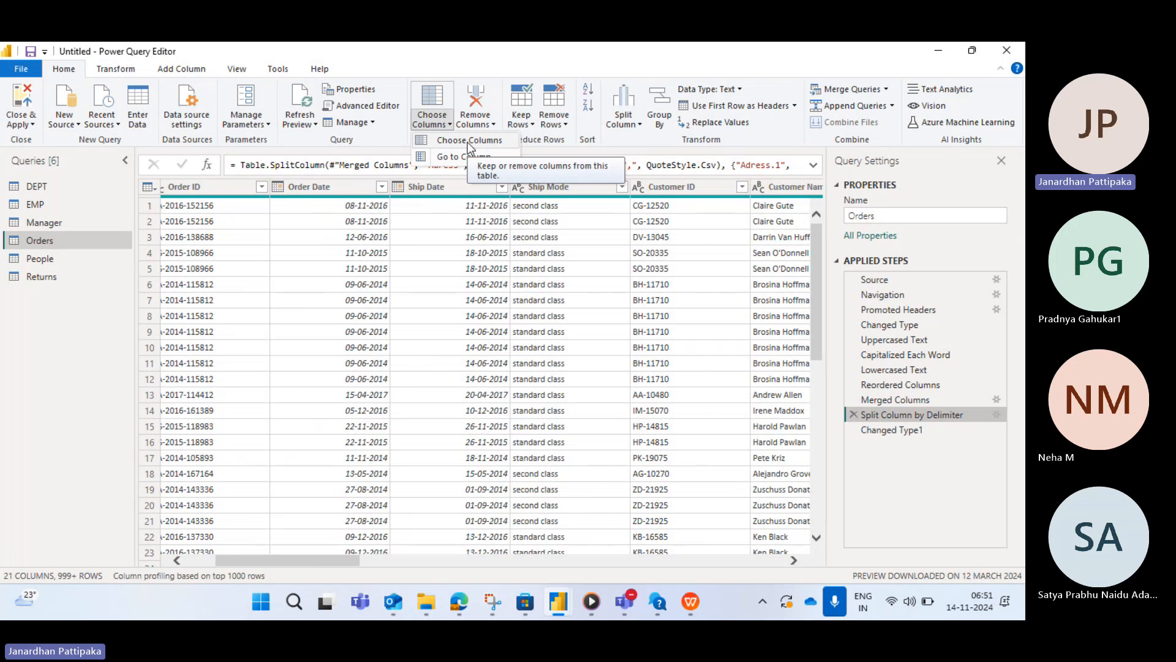
left_click(453, 156)
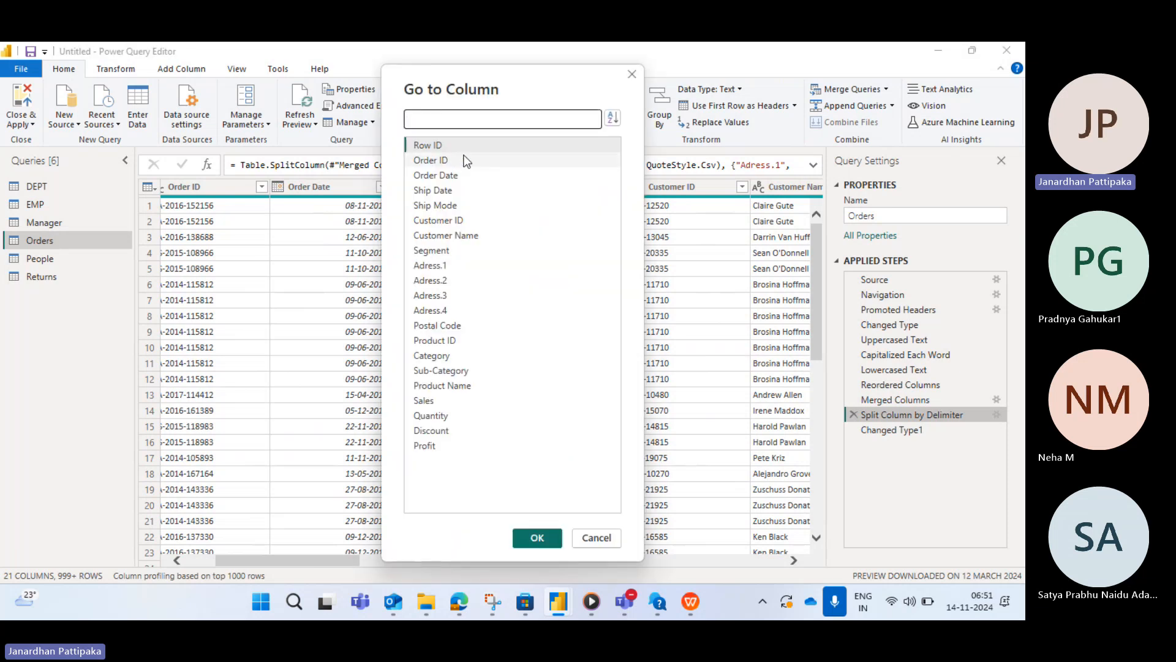
type("sales")
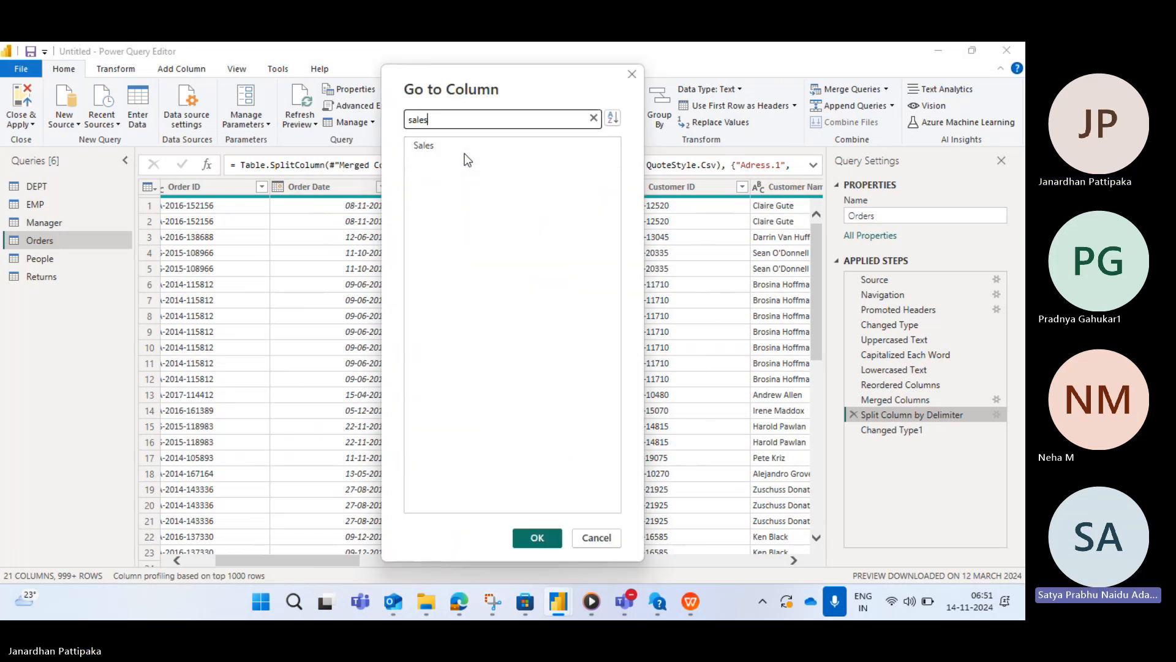
left_click(419, 146)
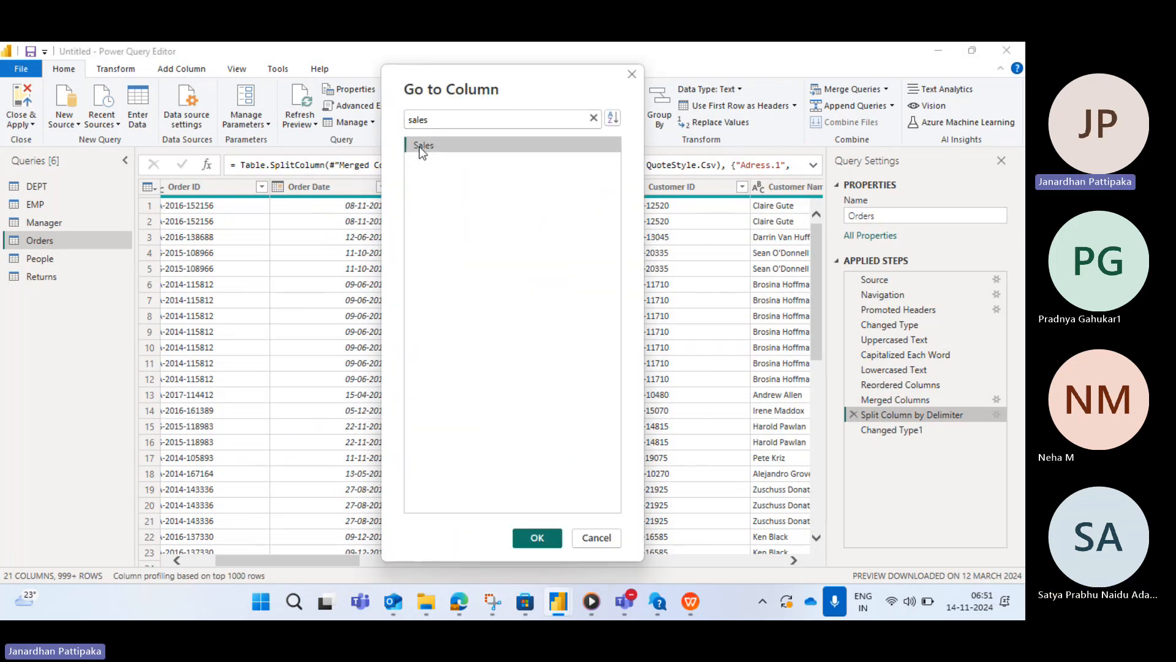
left_click(532, 539)
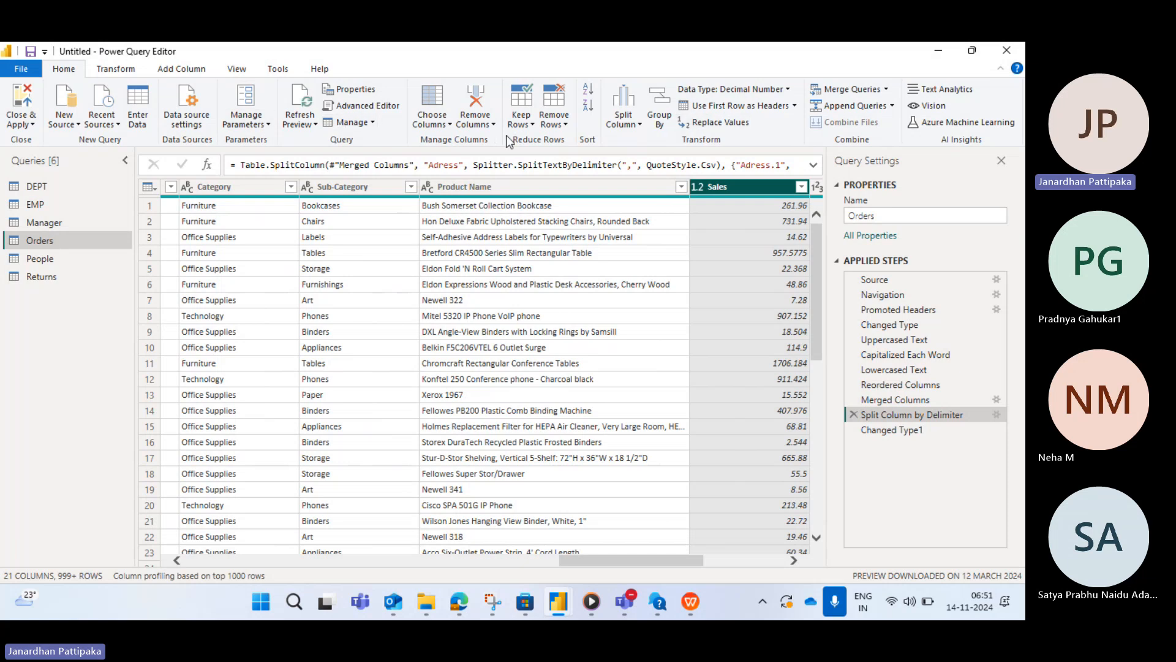
scroll(701, 252, "right", 5)
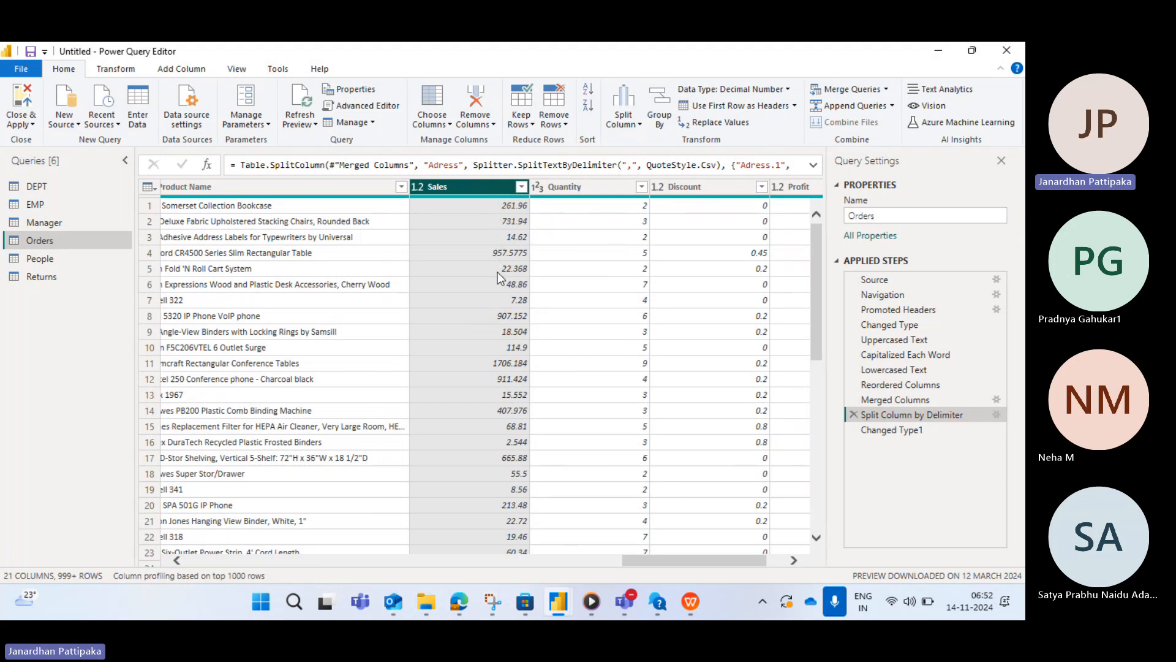
left_click(115, 71)
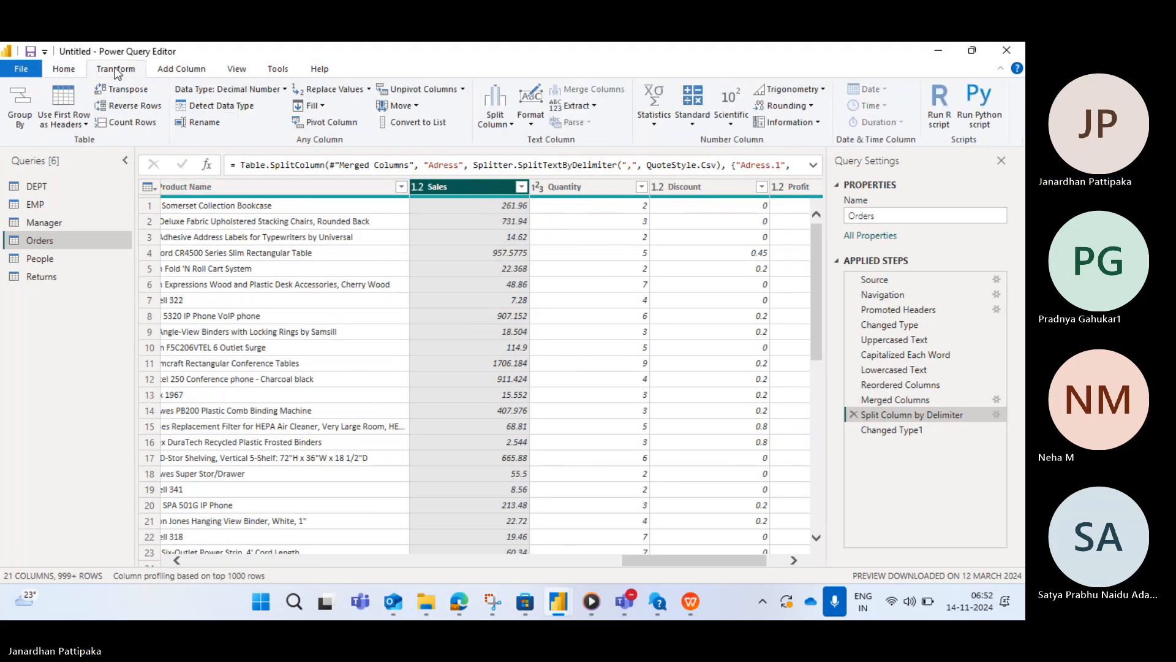
left_click(64, 71)
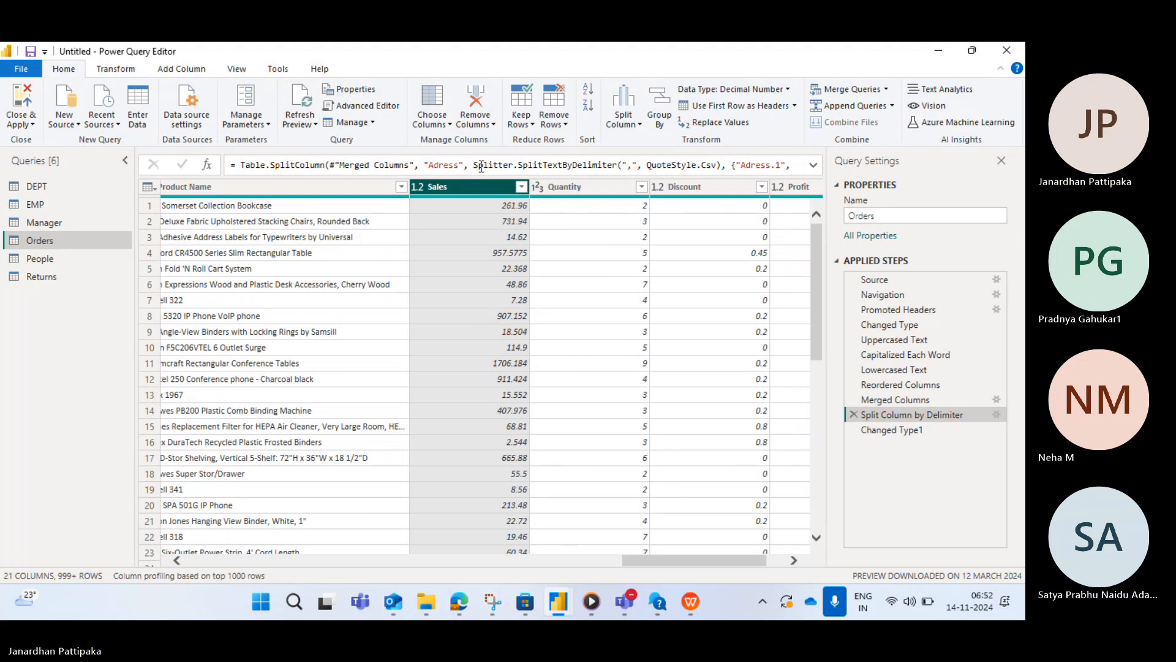
left_click(182, 69)
left_click(131, 74)
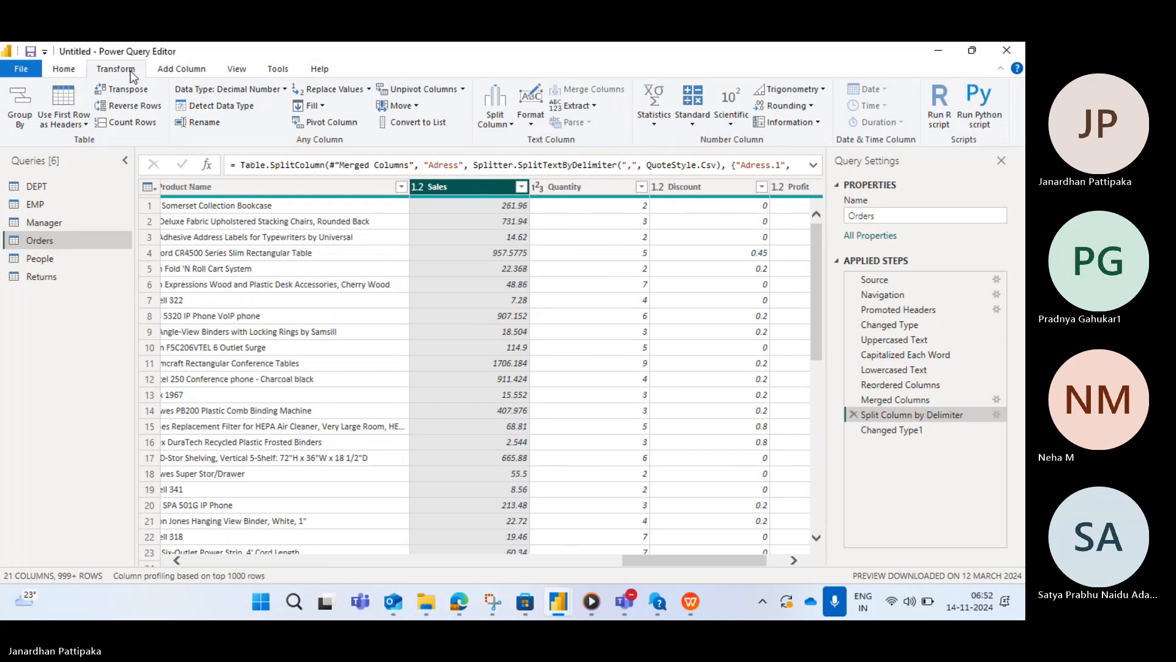
left_click(64, 69)
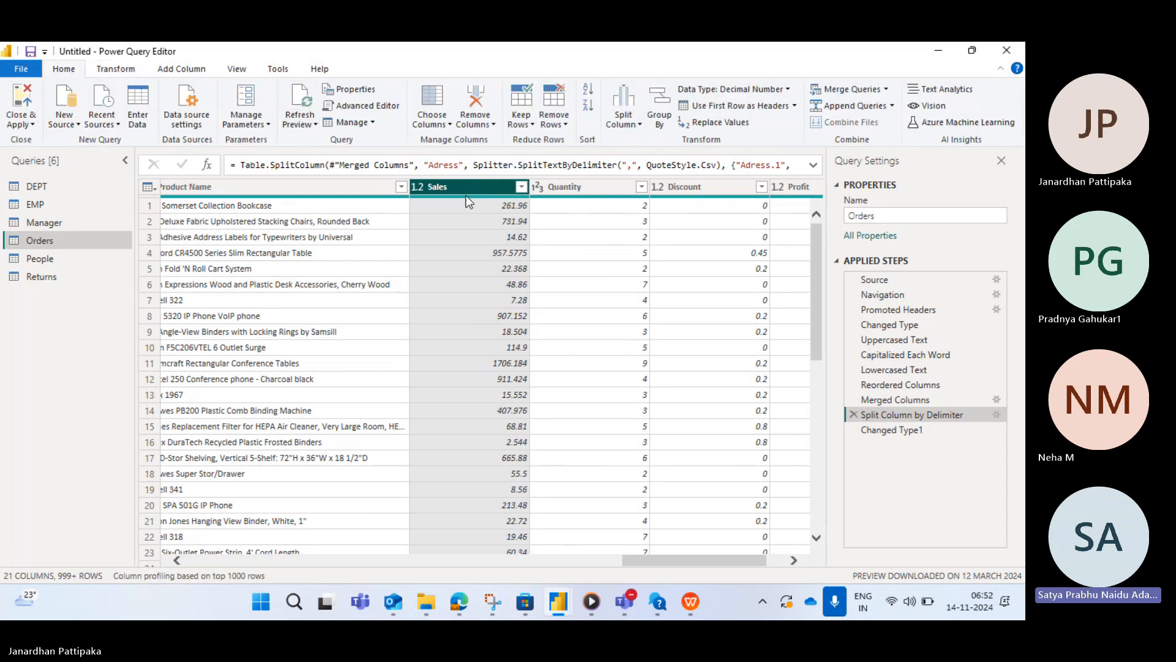
mouse_move(466, 195)
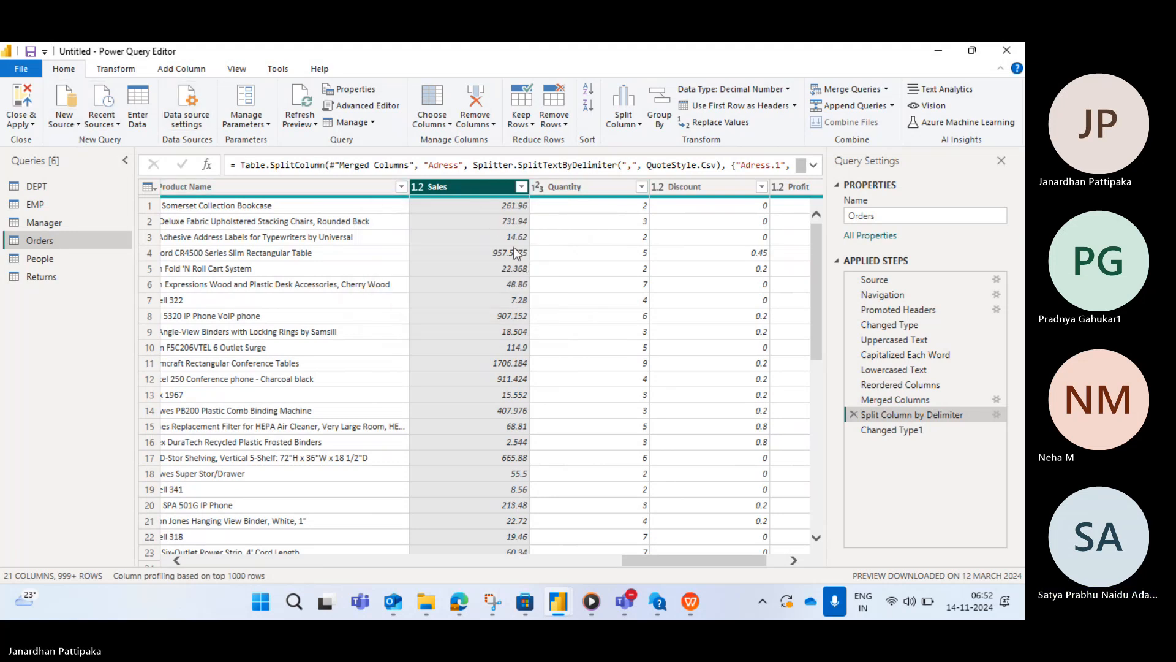
- Delete the Orders applied steps from Changed Type1 back through Uppercased Text
right_click(472, 185)
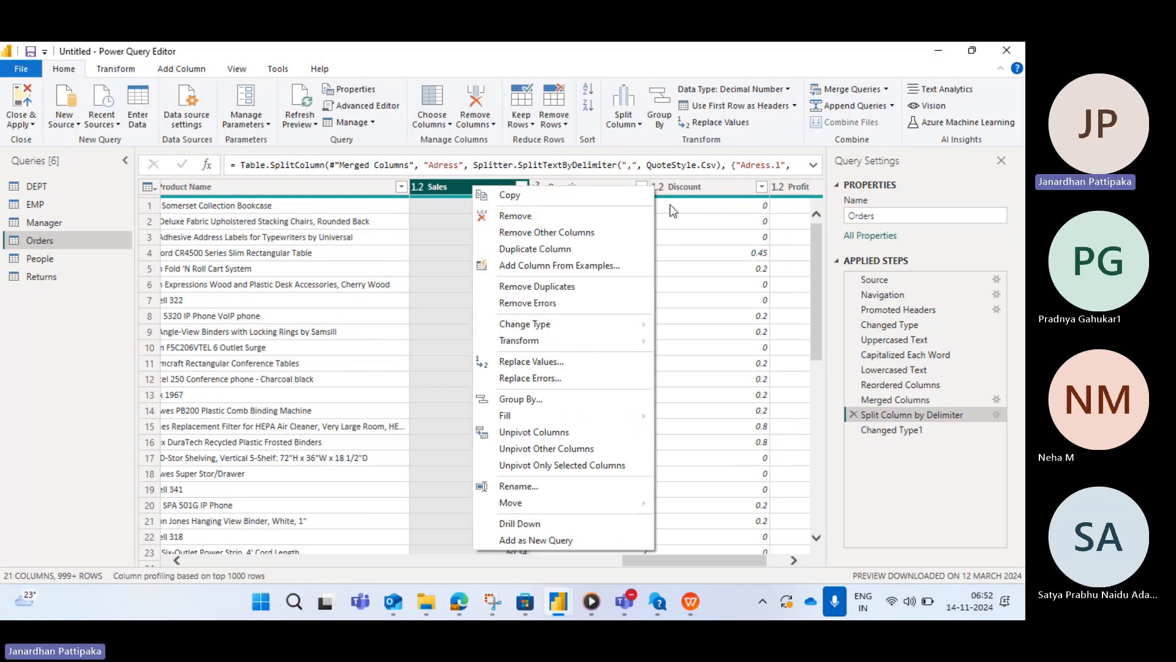
left_click(881, 487)
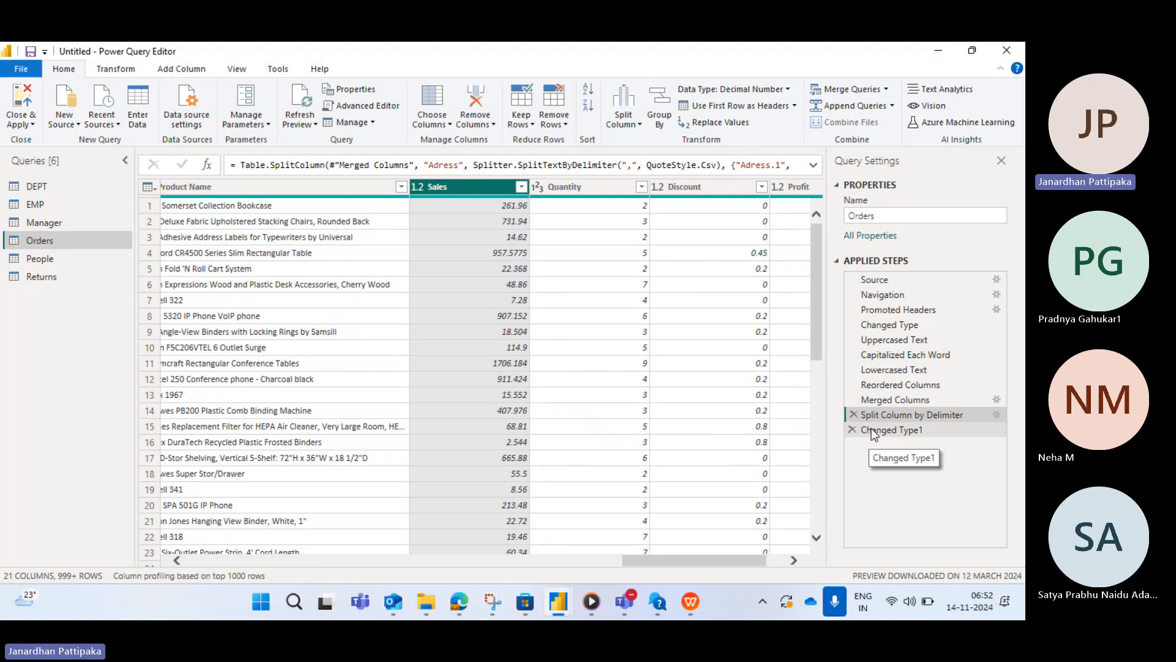
left_click(852, 431)
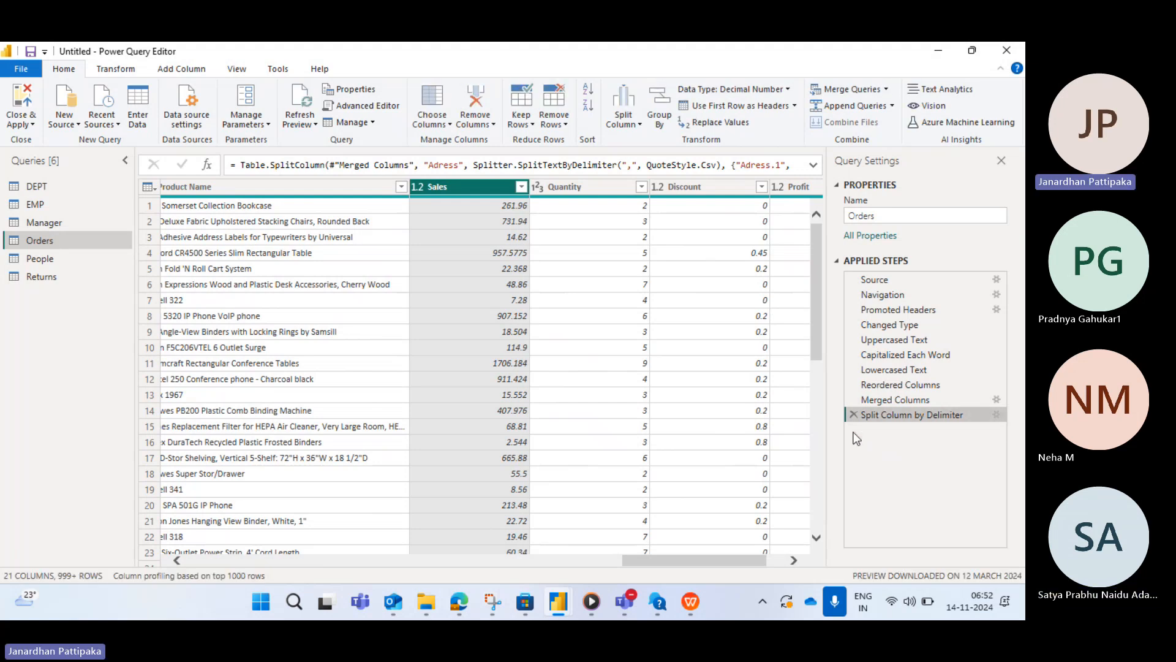
left_click(854, 415)
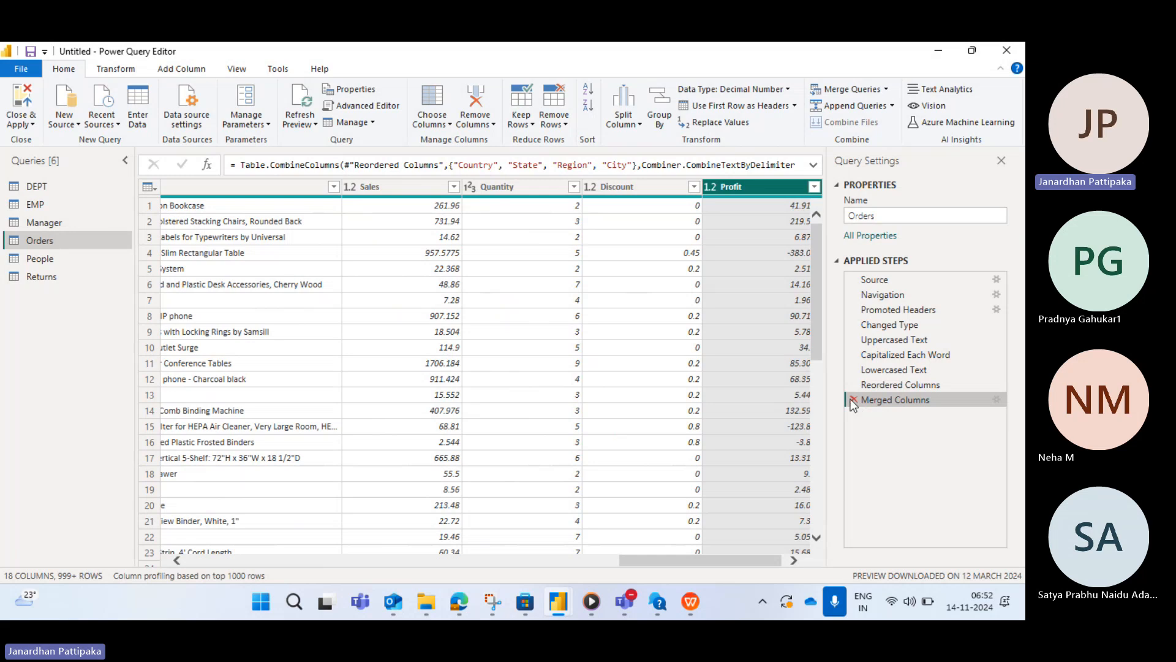
left_click(851, 398)
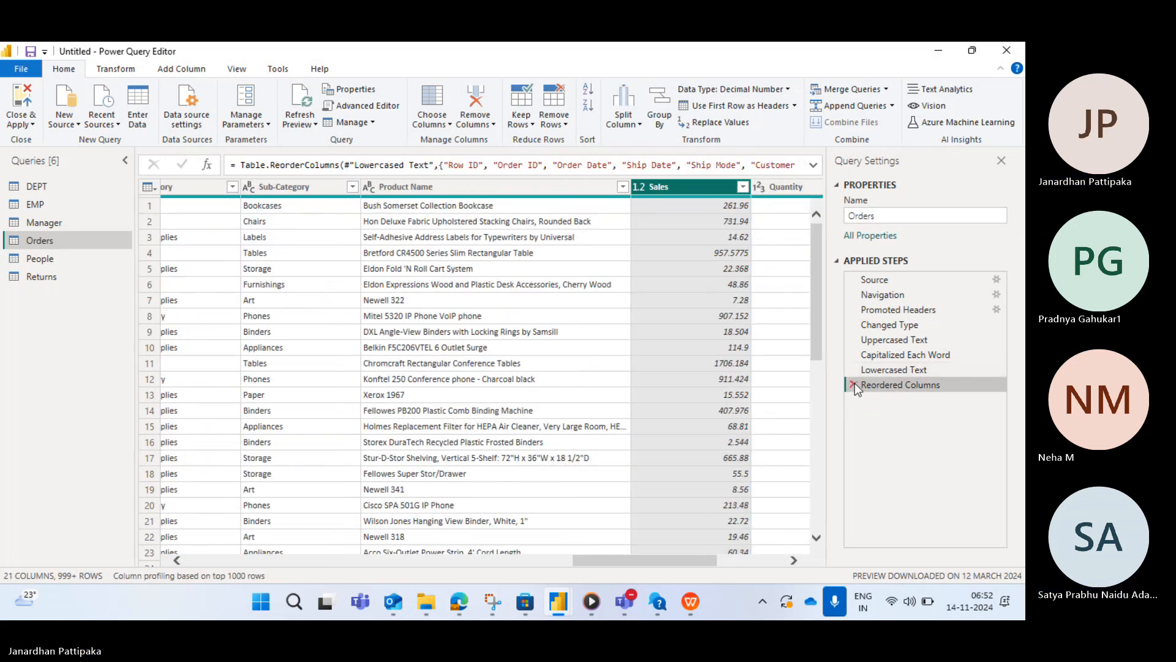
left_click(853, 384)
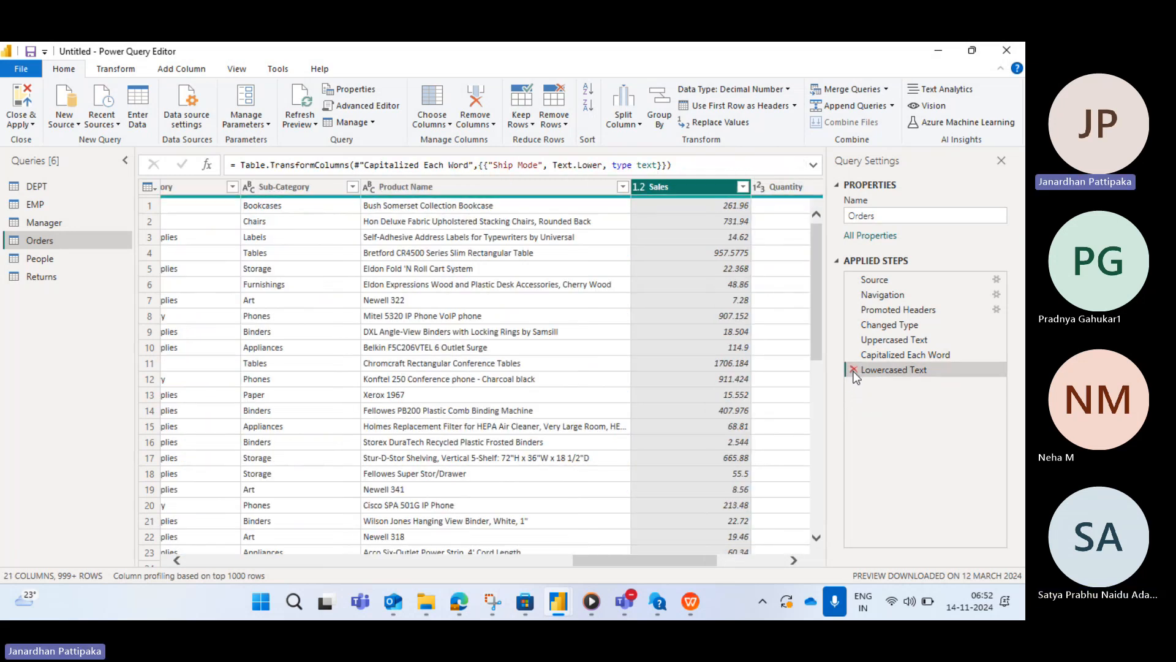
left_click(854, 370)
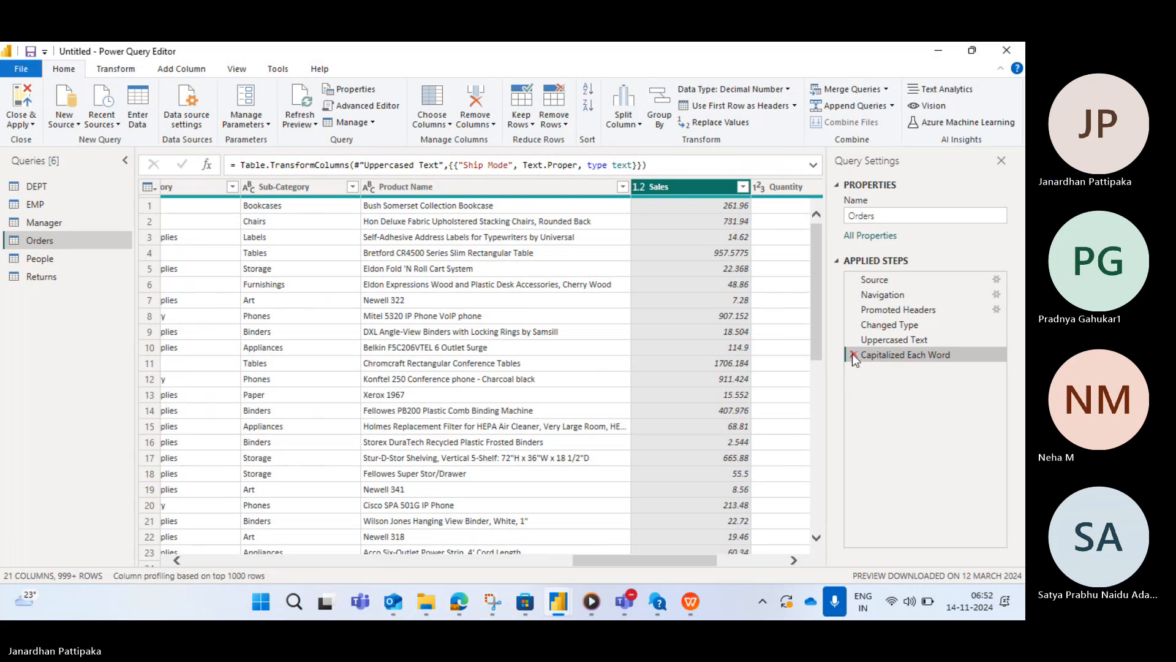
left_click(853, 355)
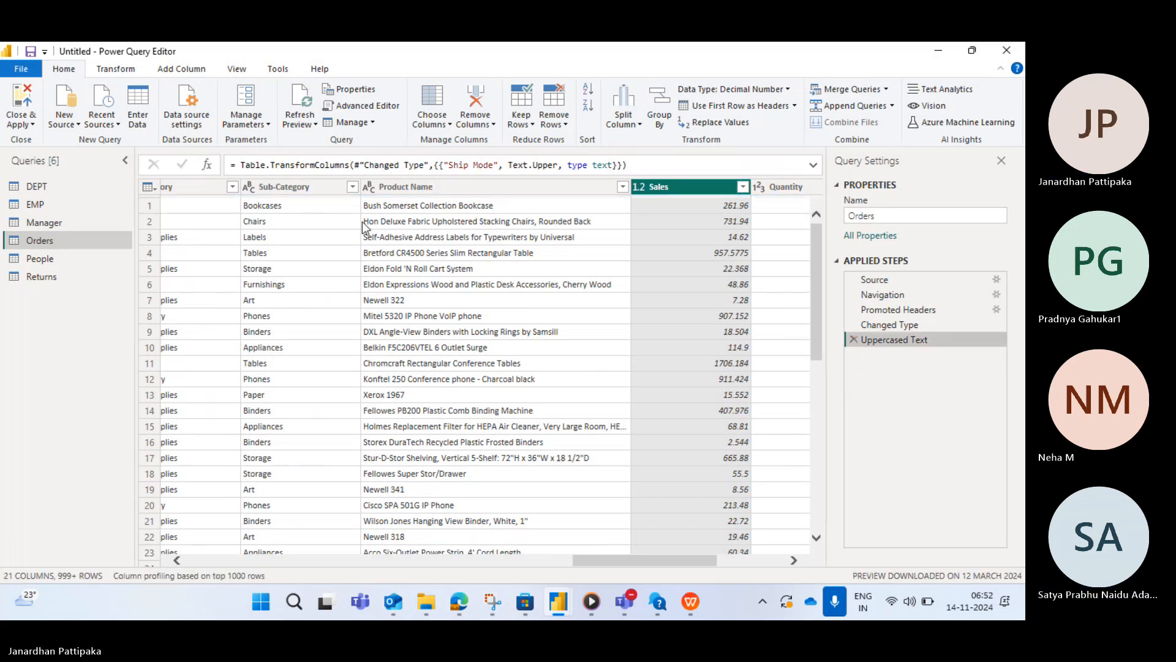
left_click(115, 70)
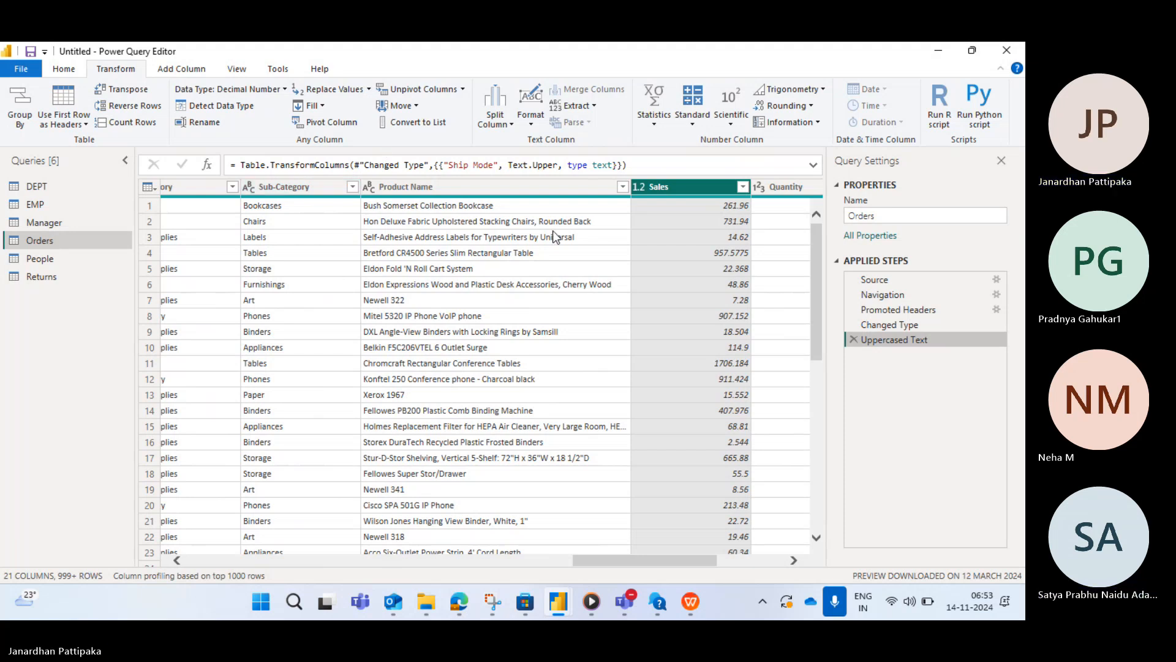
left_click(850, 339)
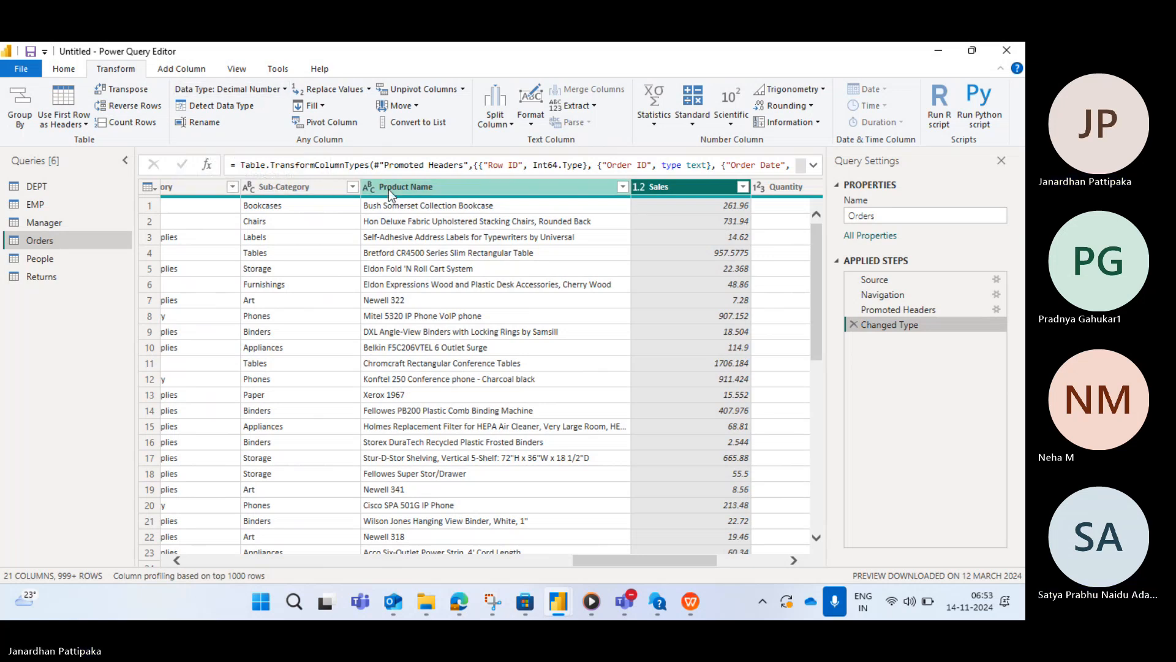
- Select the Product Name, Sub-Category and Row ID columns to inspect their data types
left_click(405, 183)
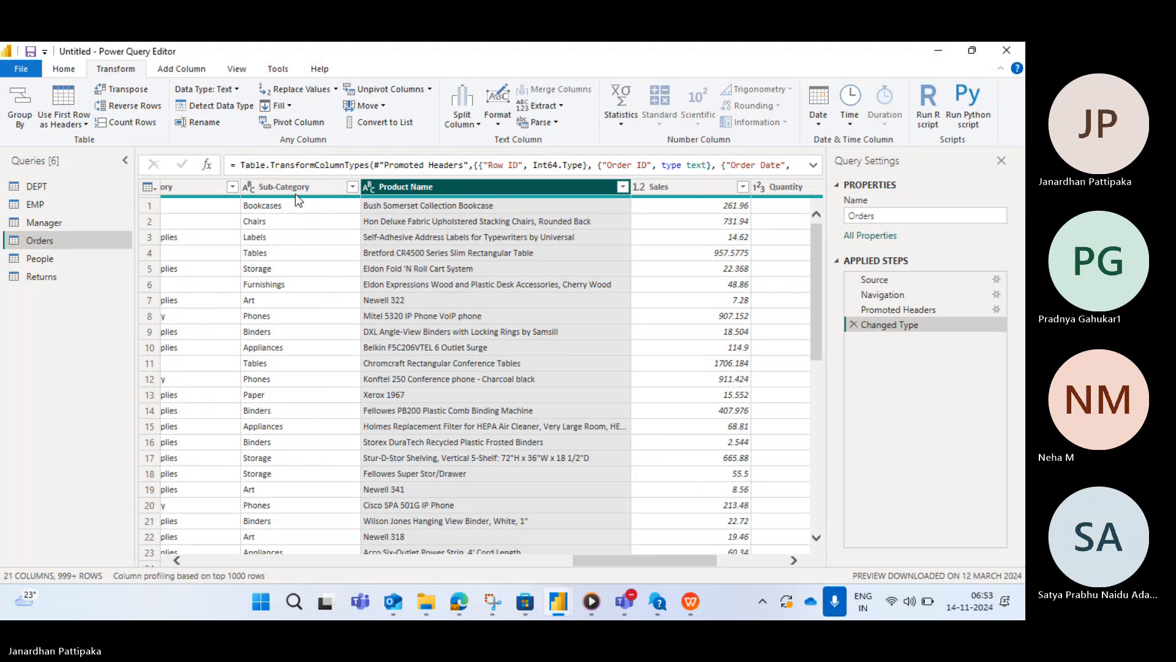
scroll(272, 224, "left", 2)
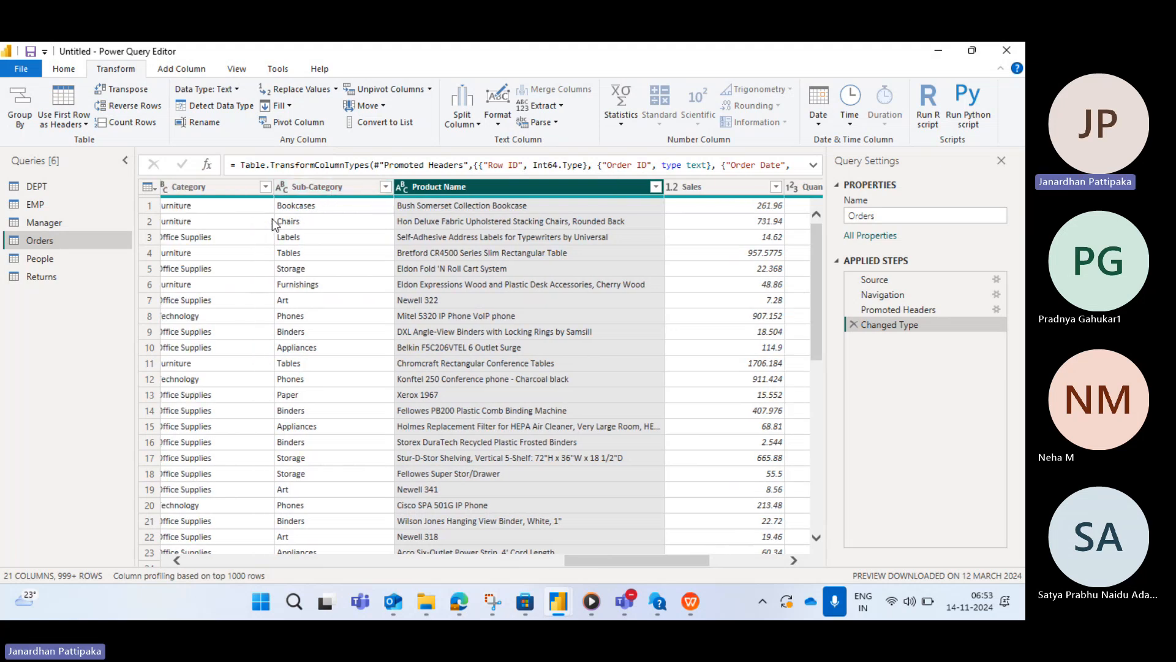
left_click(321, 186)
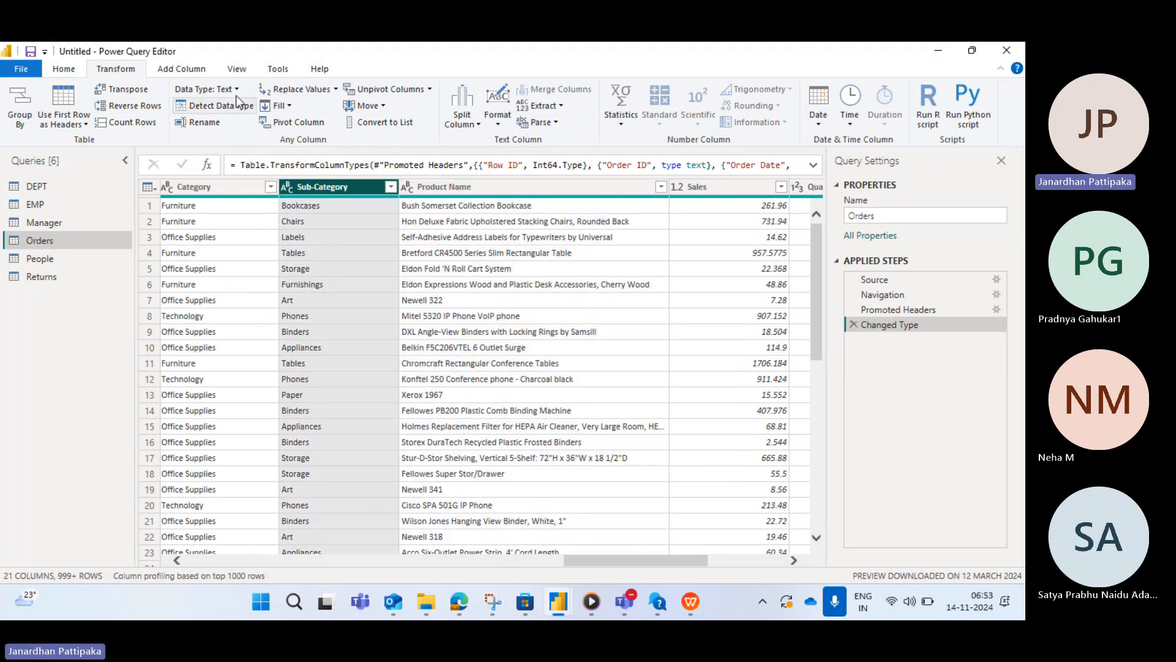
scroll(285, 285, "left", 10)
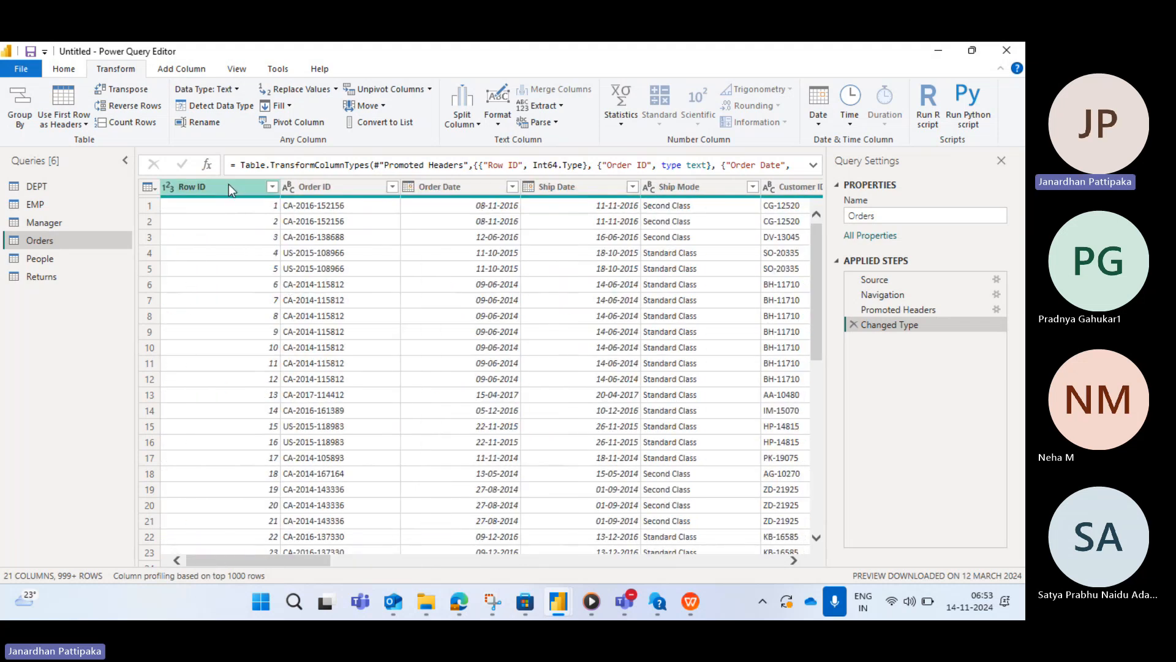
left_click(229, 188)
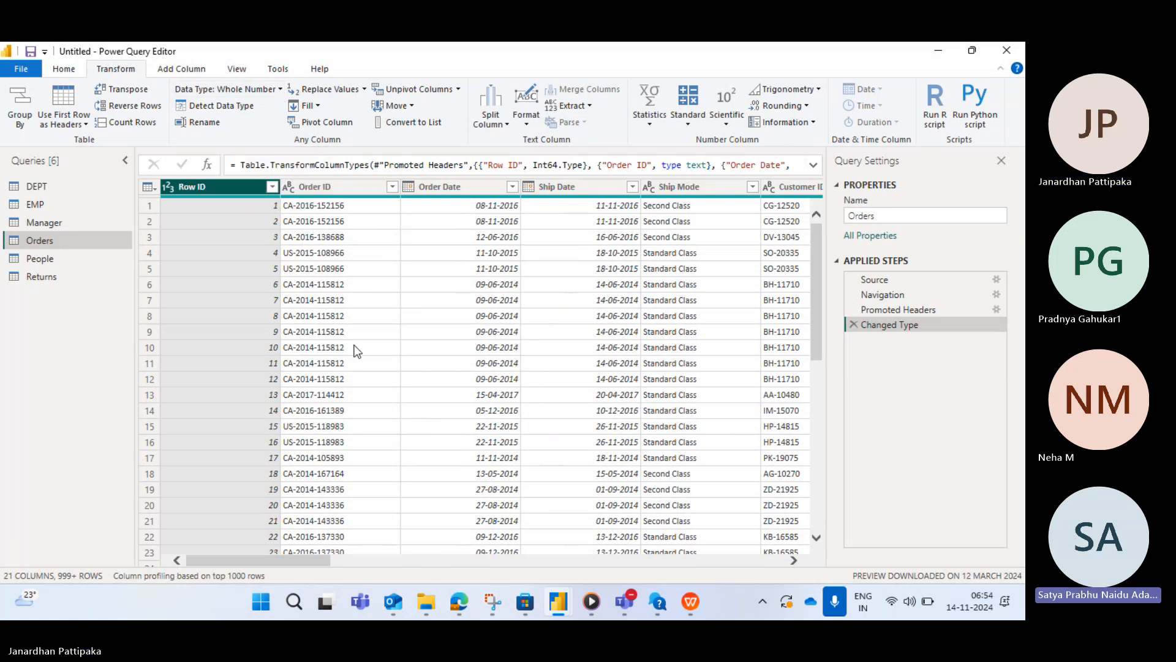
- Select the Row ID, Order ID, Order Date and Ship Date columns in Orders to inspect their data types
left_click(336, 188)
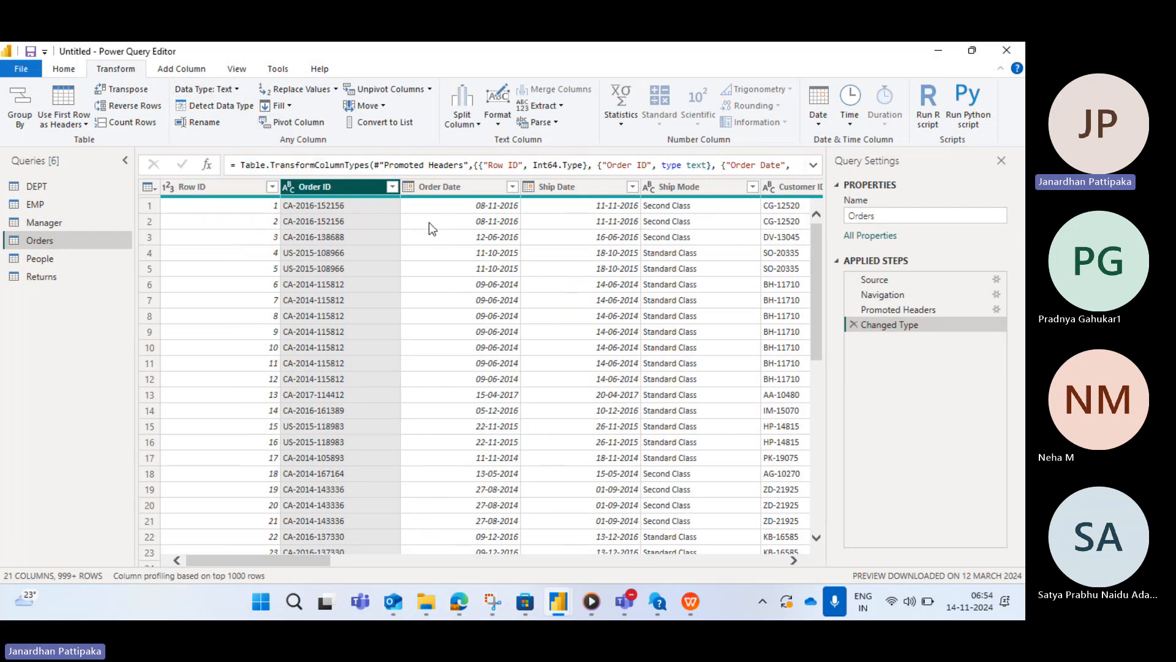
left_click(459, 187)
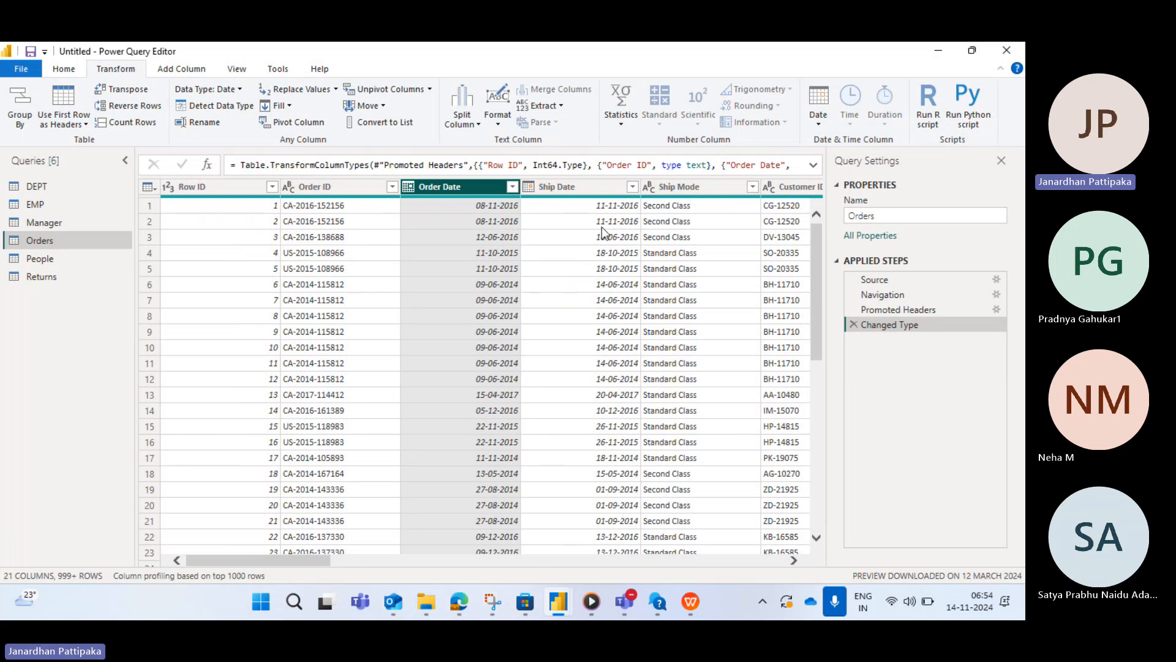
left_click(585, 182)
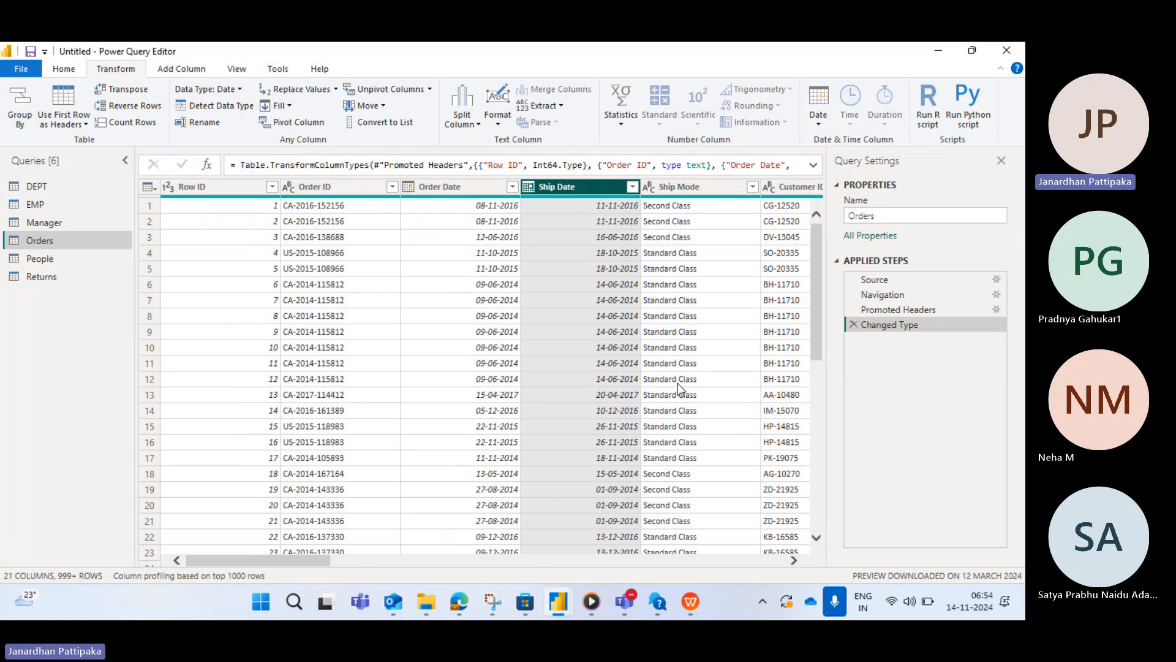
scroll(677, 383, "right", 4)
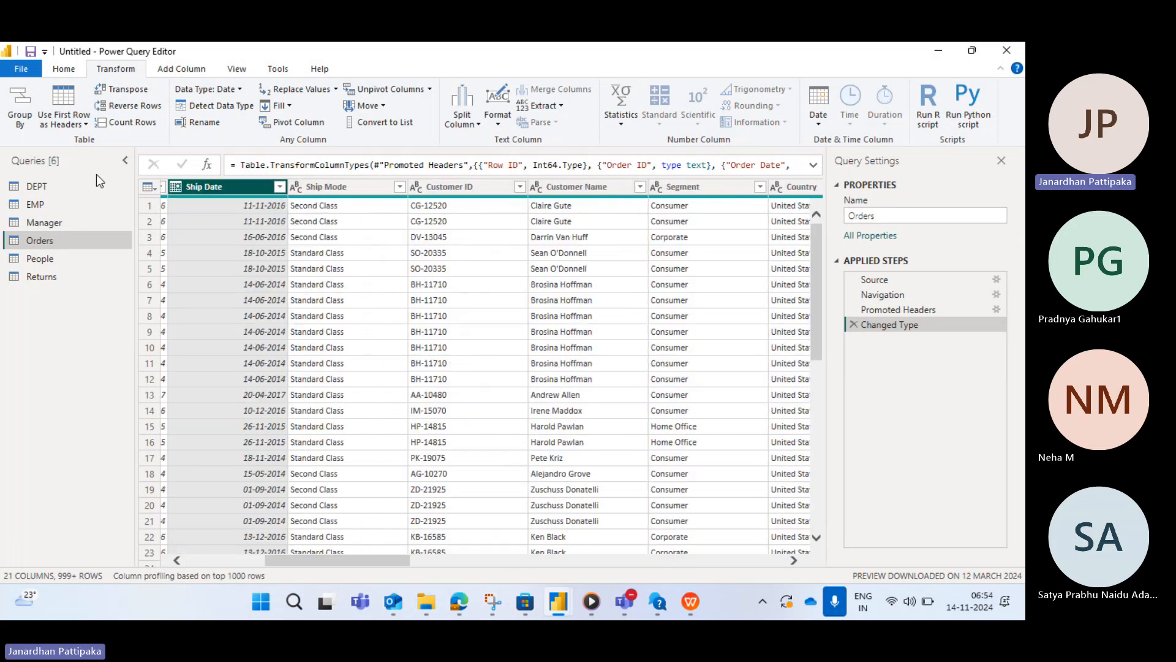
- Close and apply the Power Query changes and return to the Power BI Desktop report
left_click(69, 65)
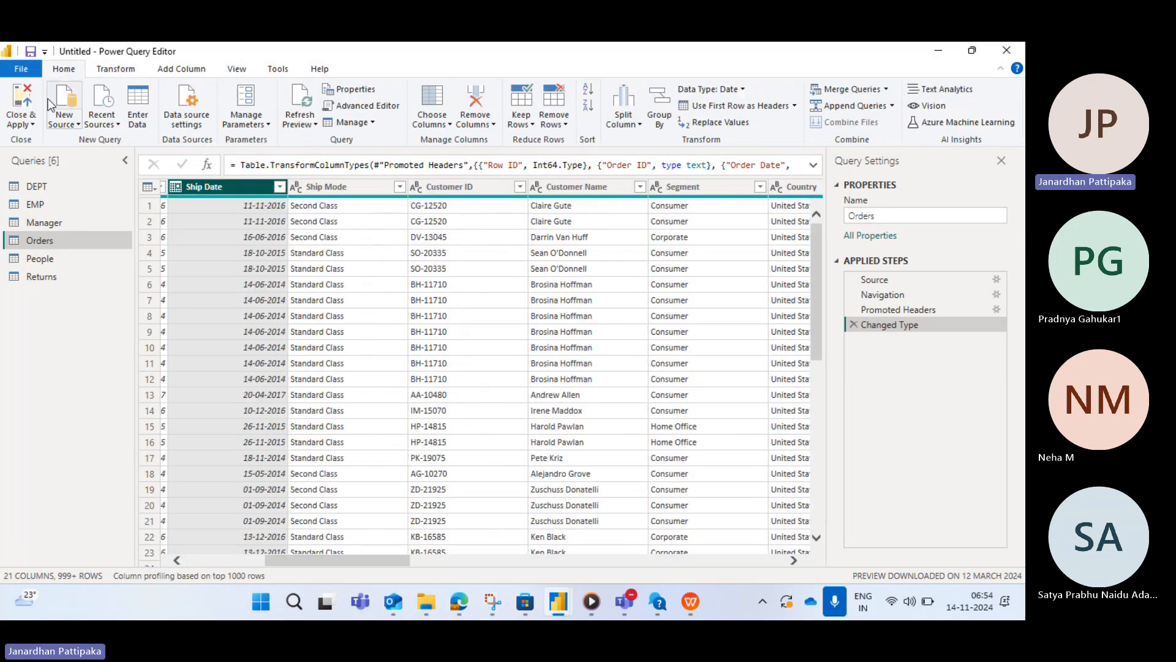
left_click(33, 125)
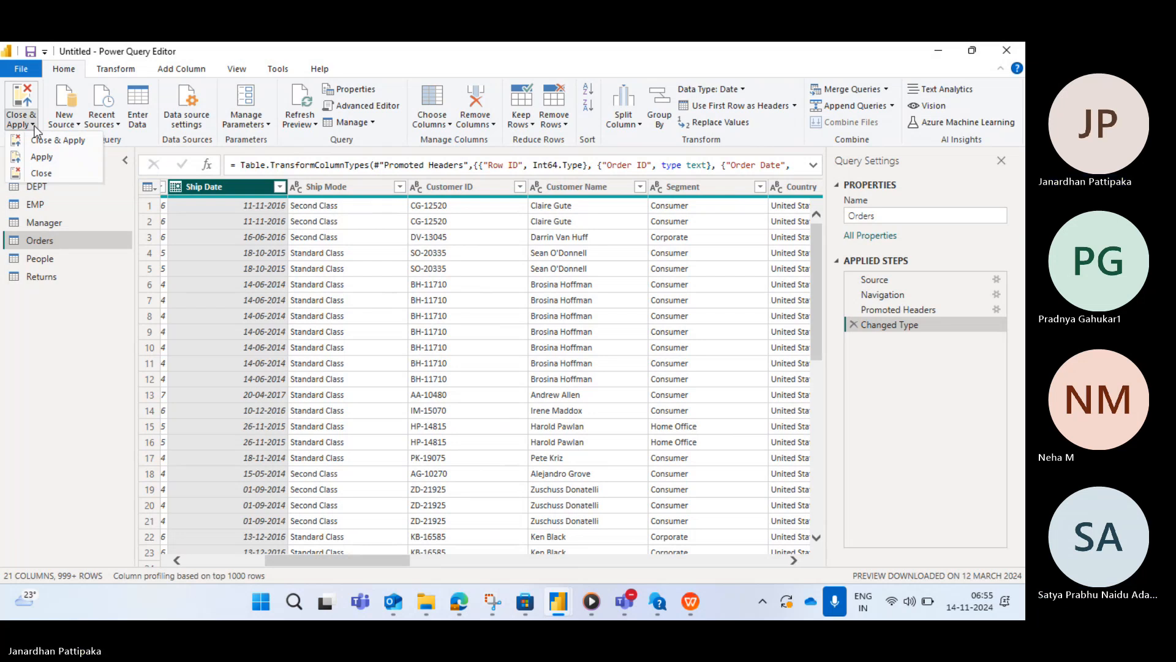
scroll(584, 319, "left", 5)
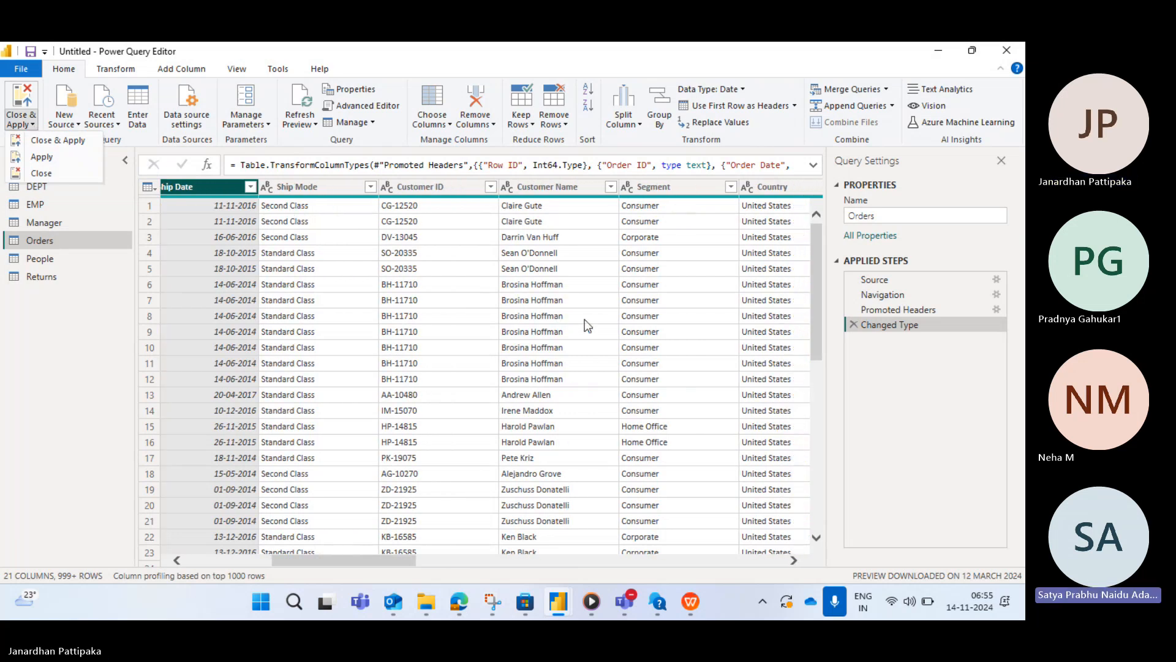
left_click(65, 140)
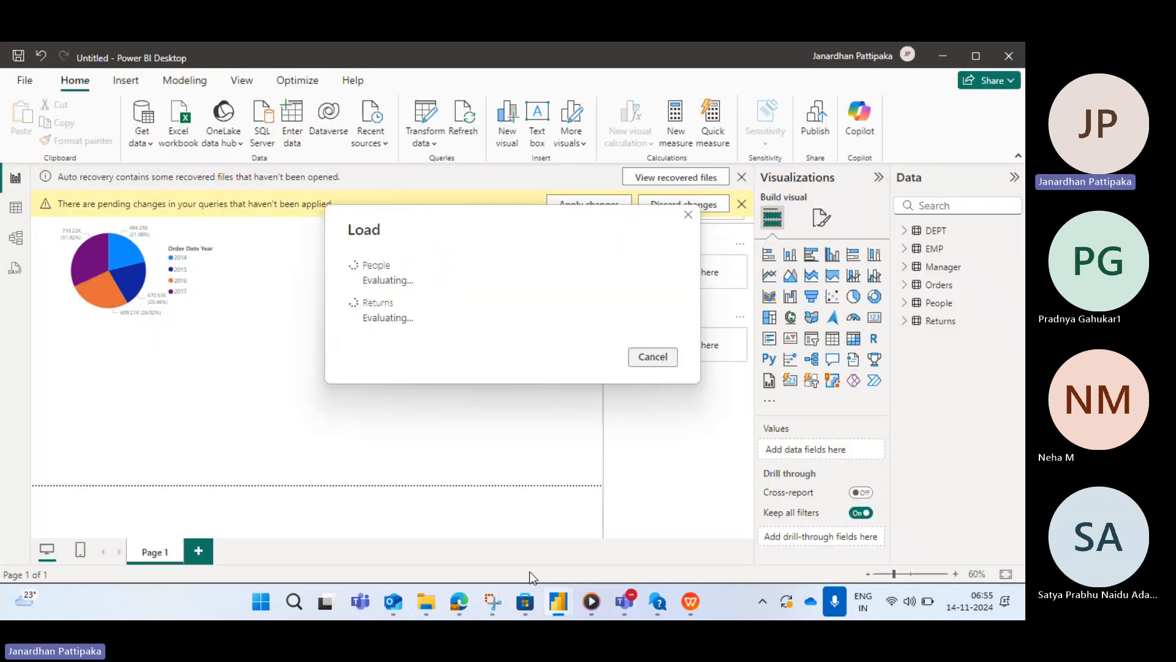
left_click(556, 599)
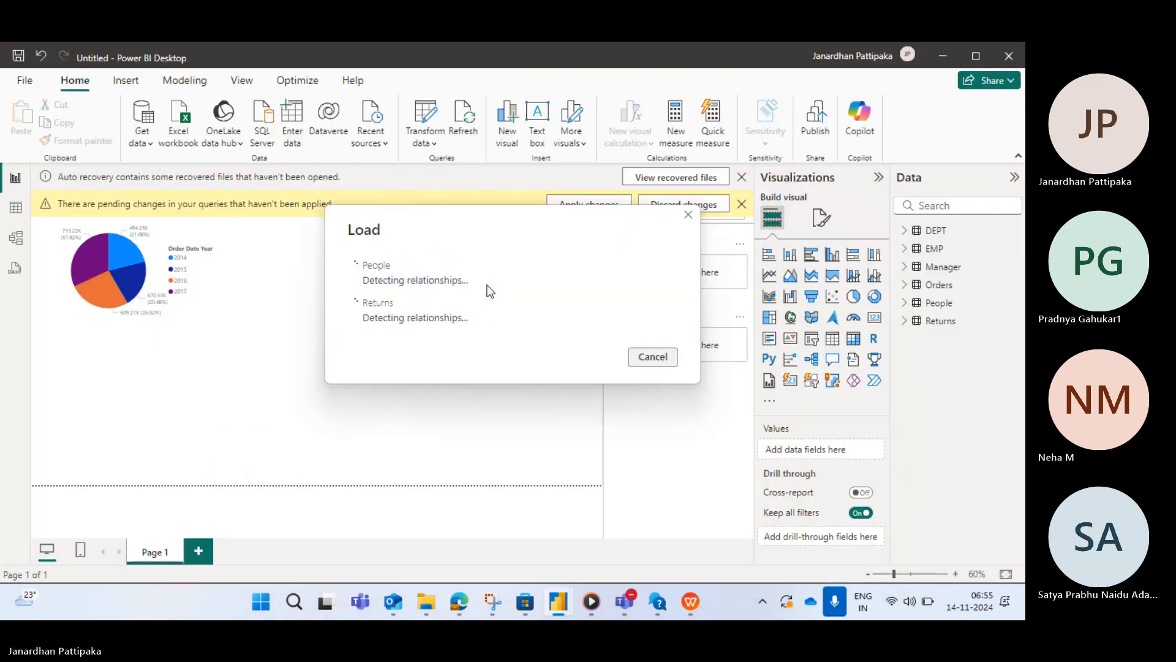
mouse_move(558, 608)
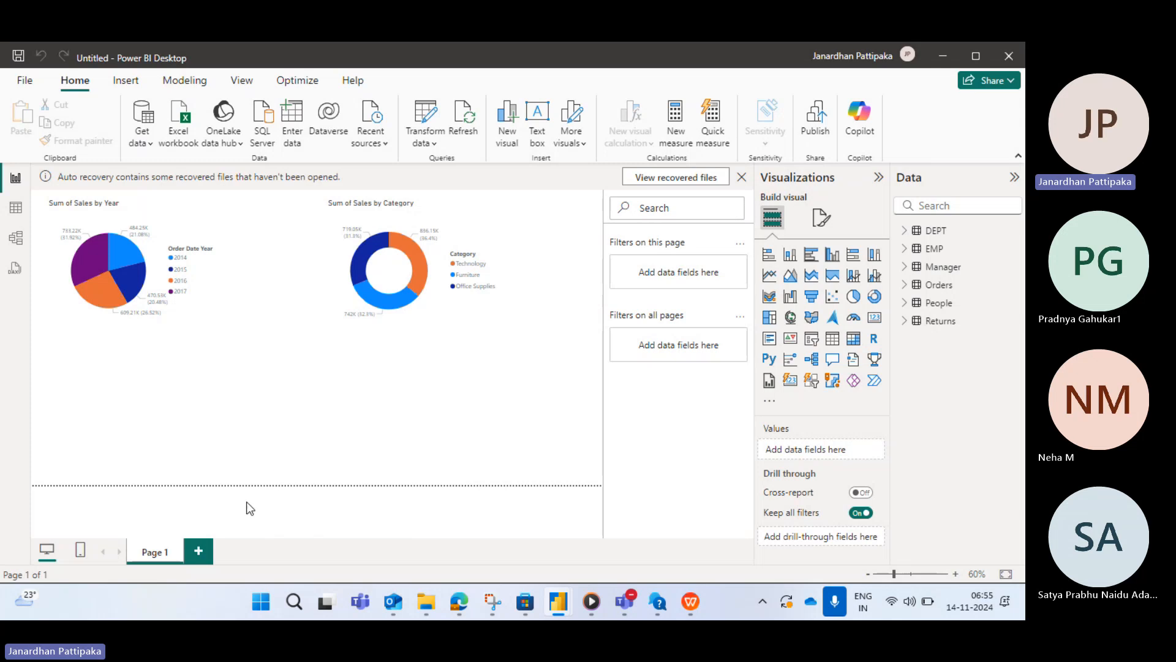
- Add a new report page and insert an empty table visual, expanding the Orders fields
left_click(198, 550)
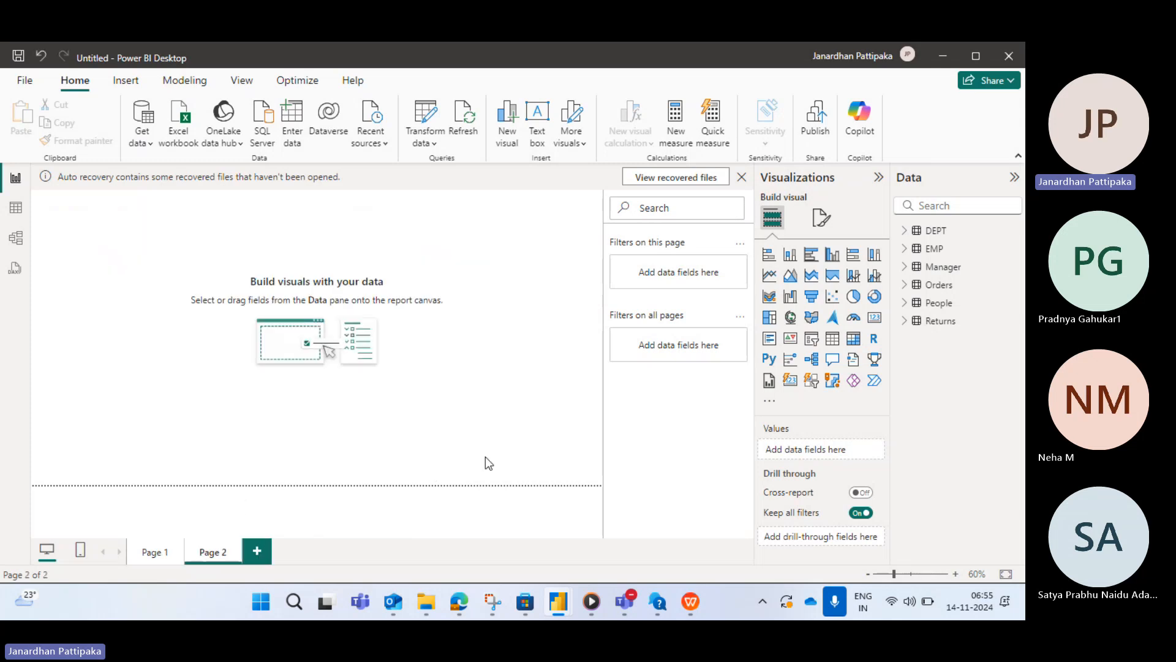
left_click(906, 286)
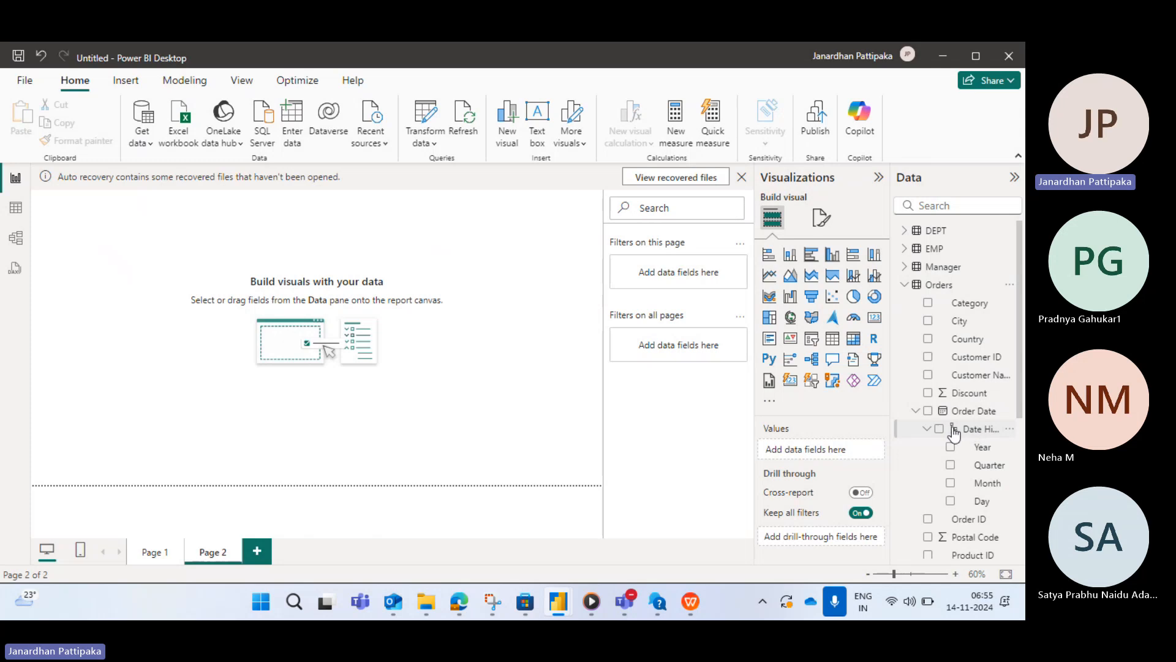
left_click(833, 340)
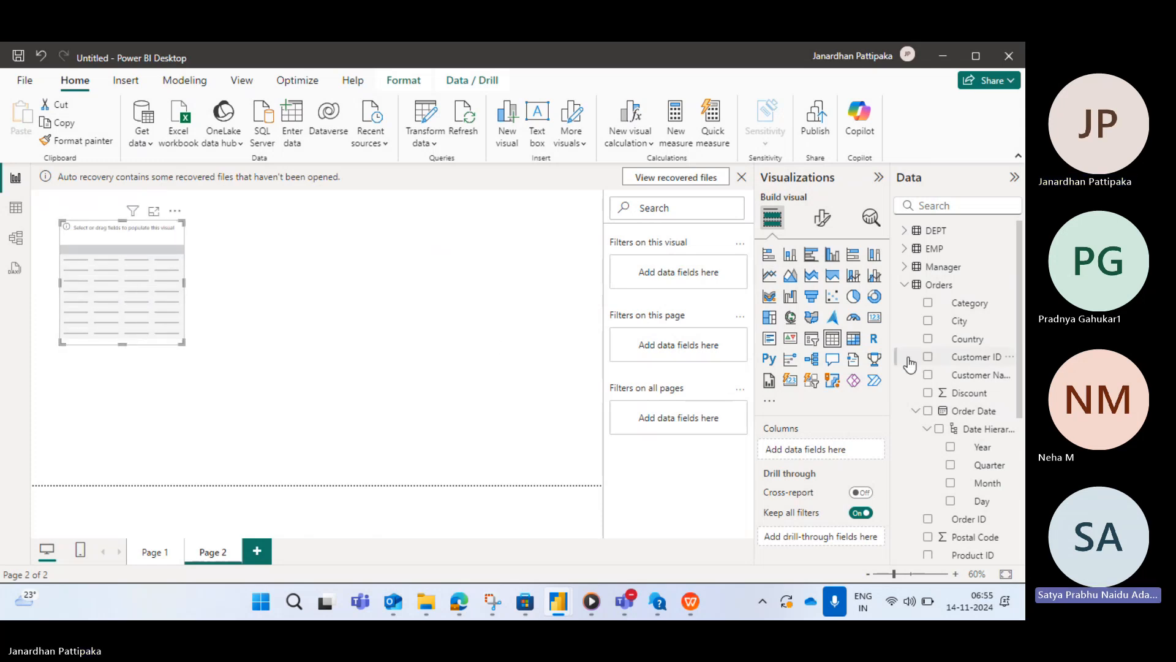
- Add the Order Date Year and Sales fields to the table visual and shrink the visual
scroll(945, 405, "down", 1)
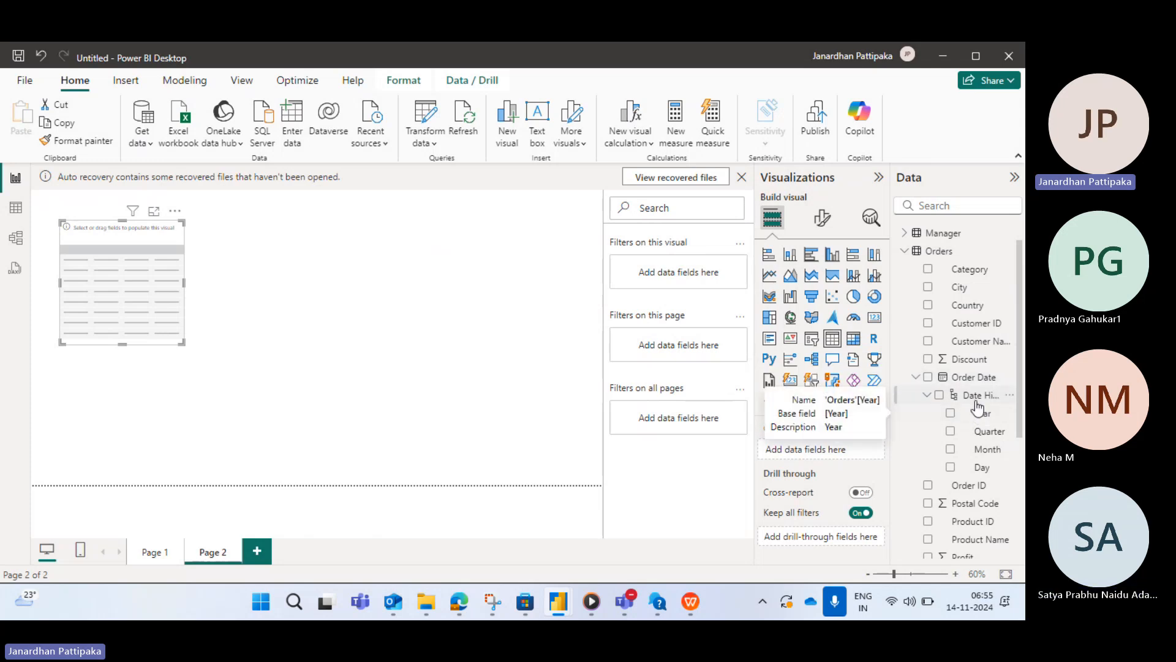
left_click(950, 413)
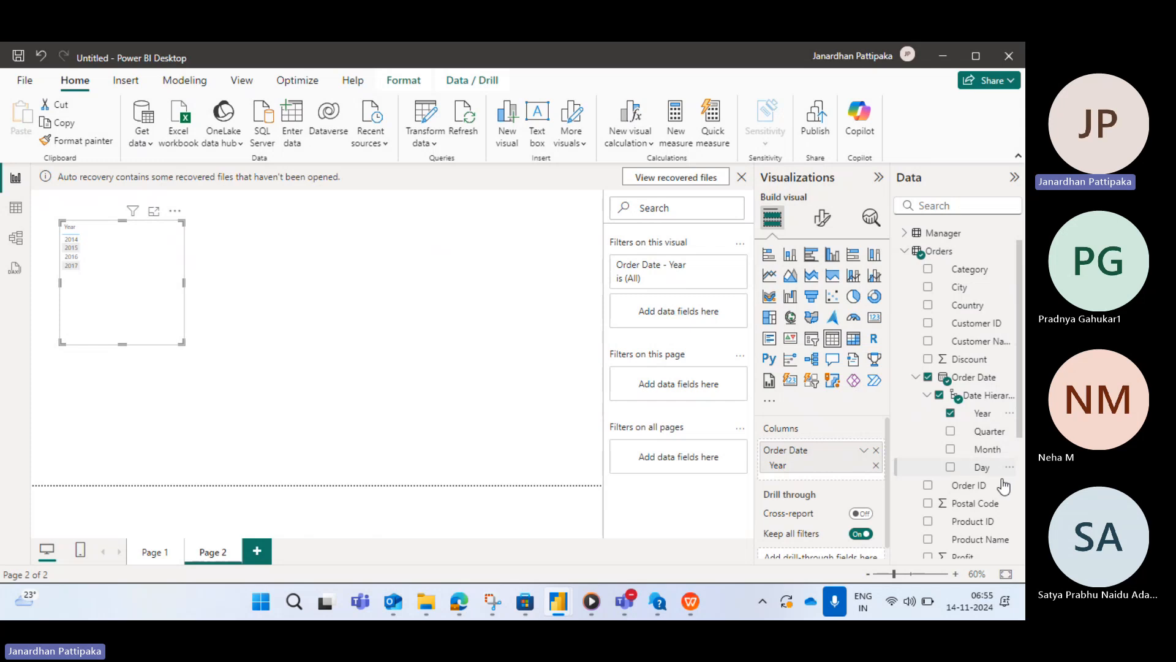
scroll(995, 490, "down", 3)
scroll(996, 490, "down", 3)
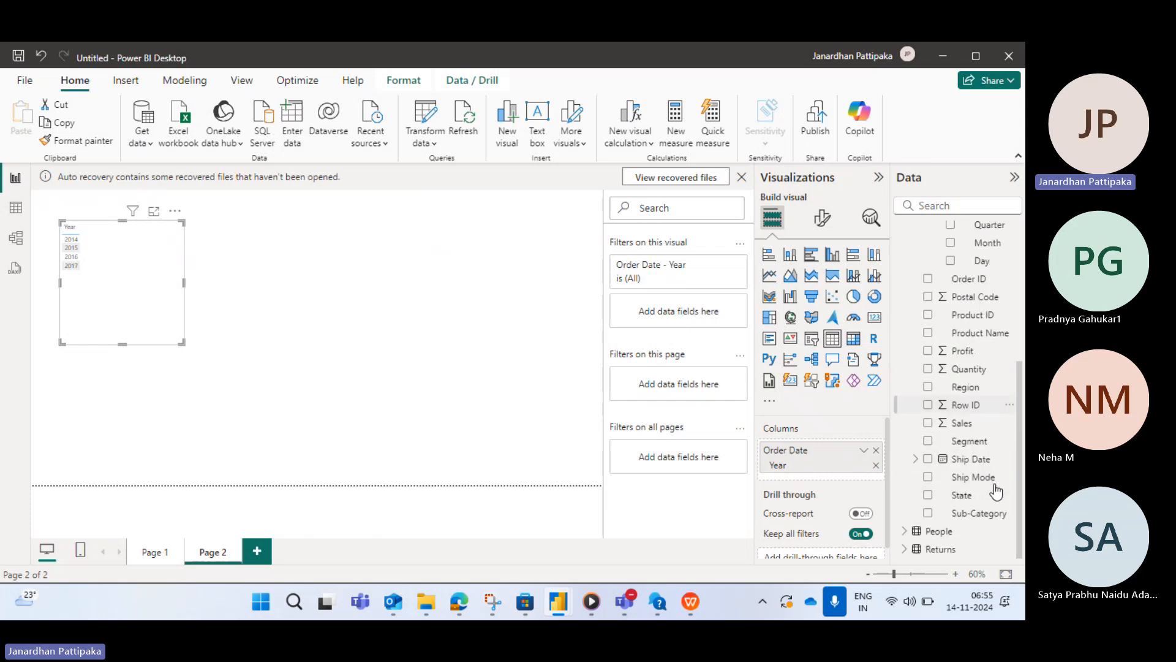
left_click(928, 425)
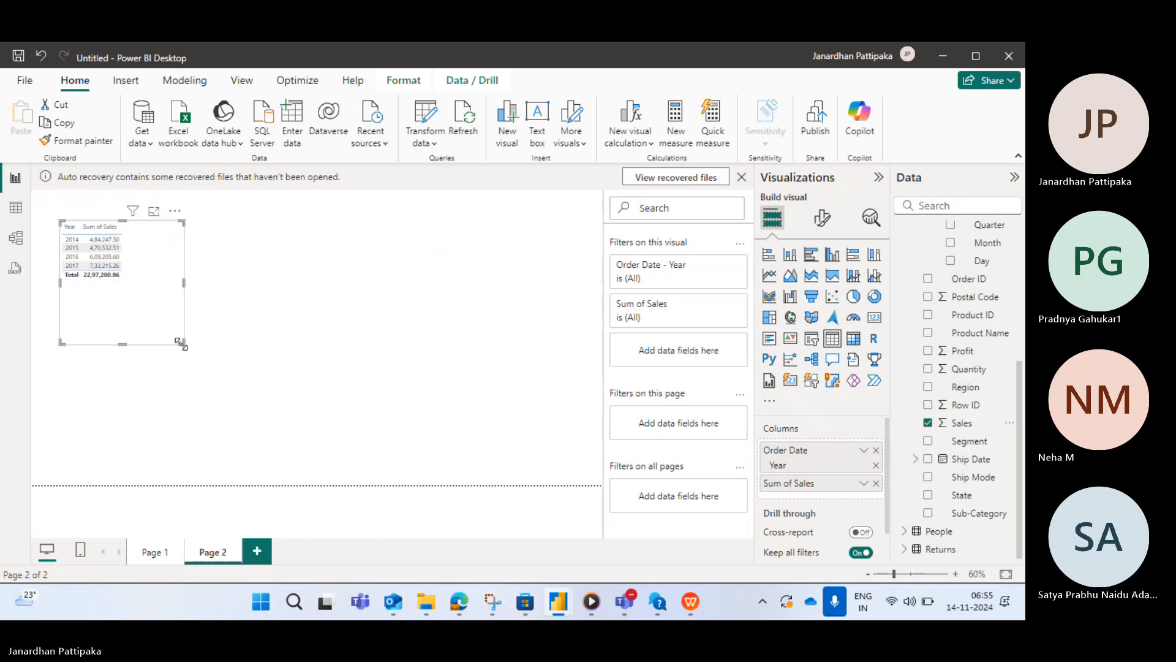
left_click_drag(181, 343, 148, 291)
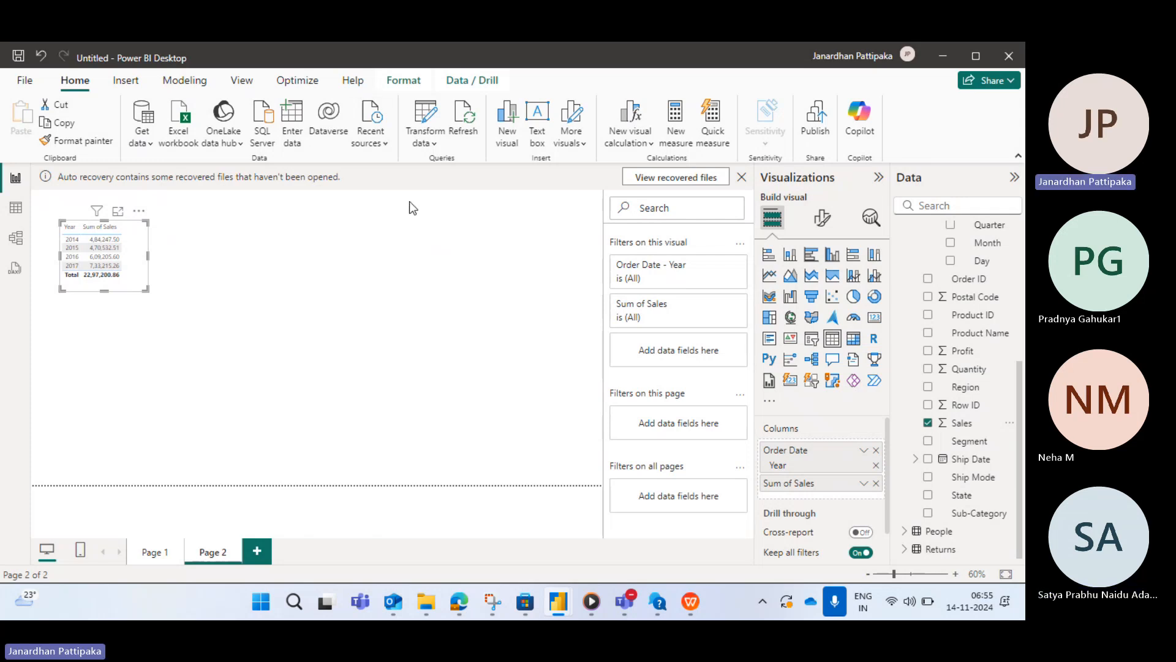
left_click(229, 256)
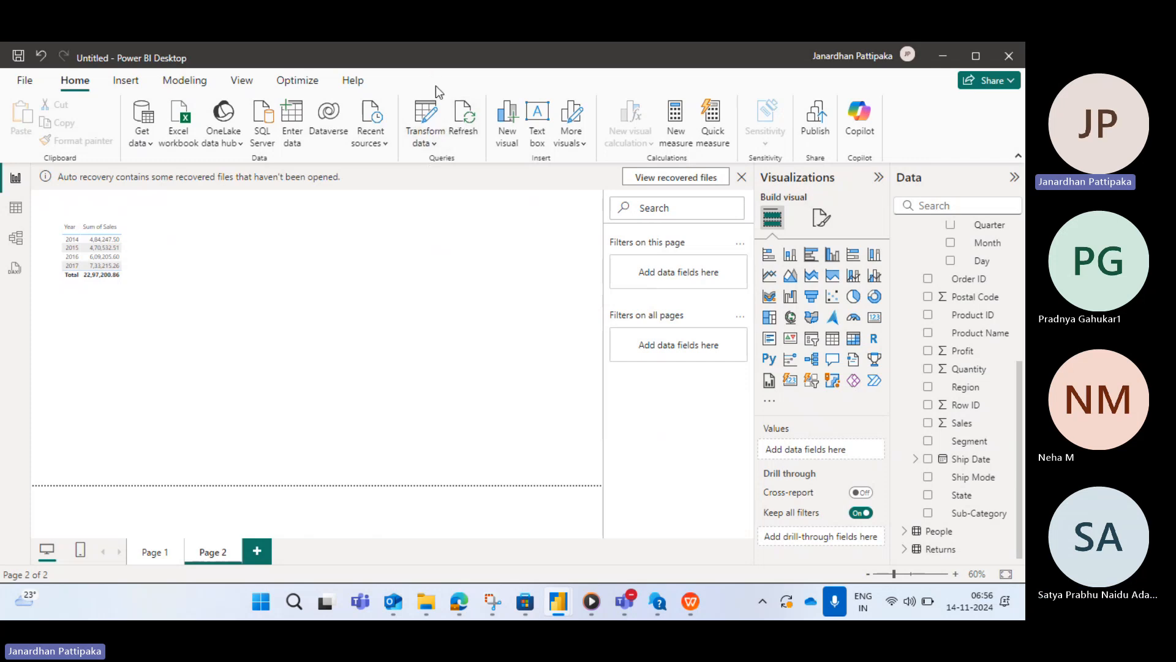
- Open Transform data to reach the Power Query Editor and select the Orders query
left_click(434, 142)
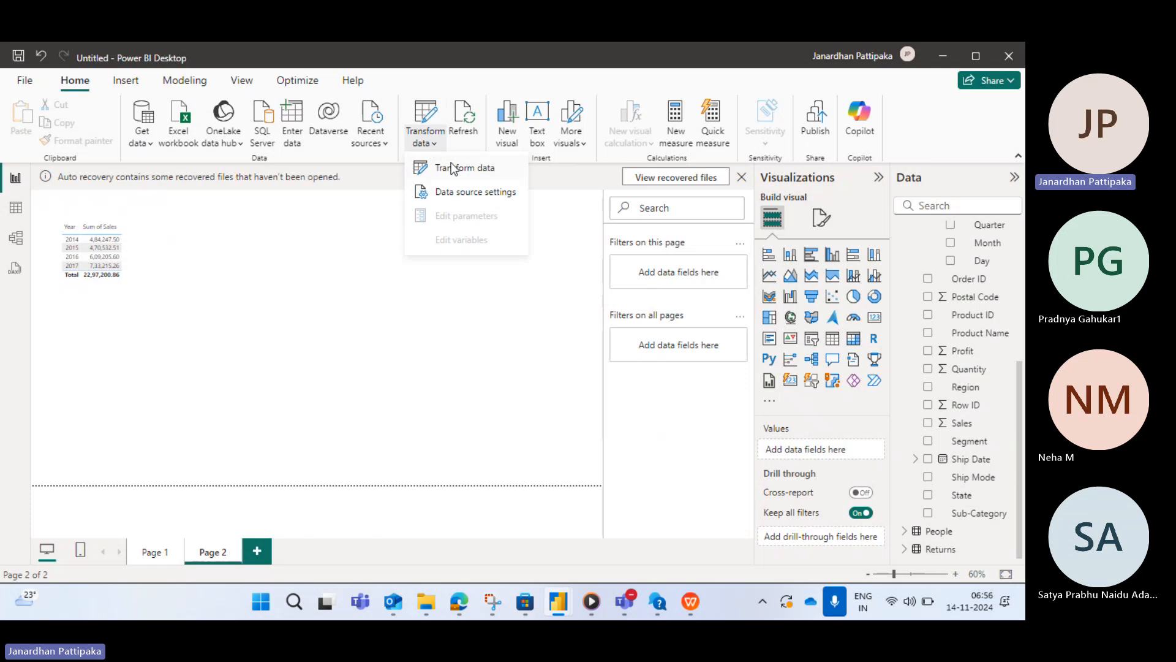
left_click(451, 167)
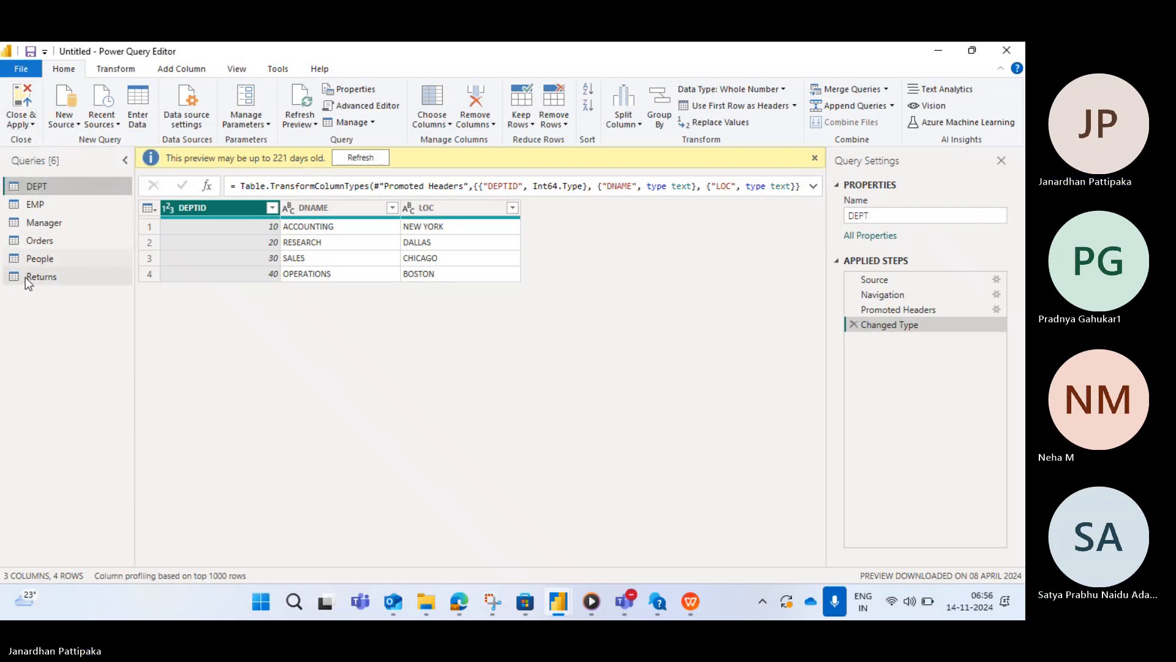
left_click(37, 242)
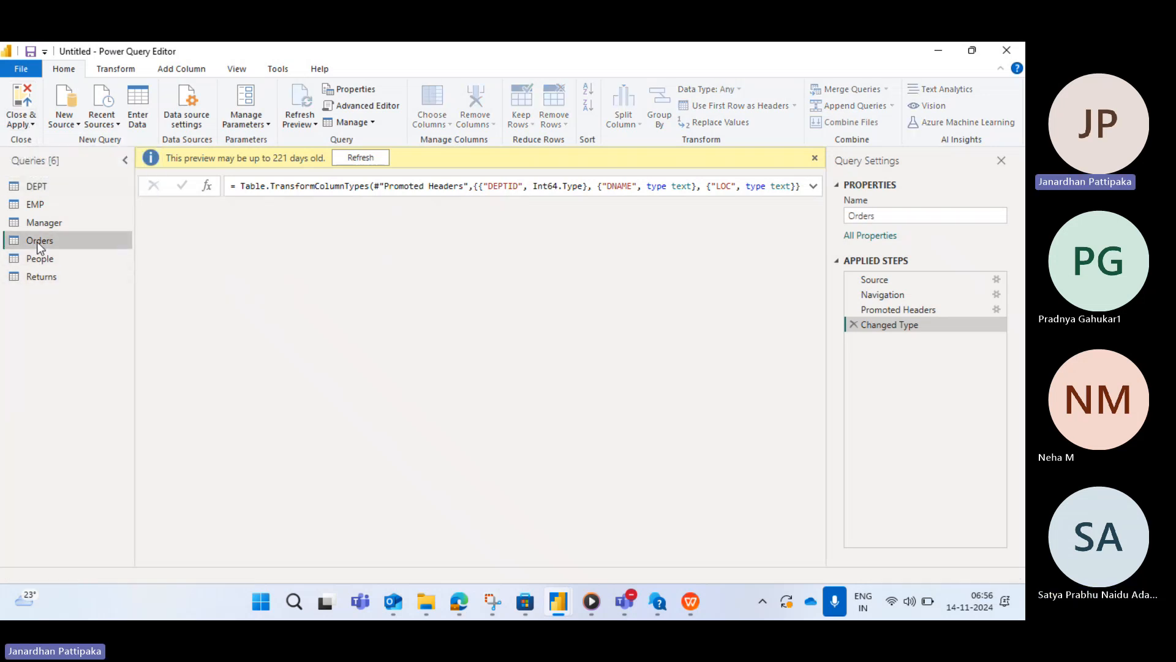
- Change the Sales column's data type to Text, replacing the current type conversion
scroll(661, 303, "right", 5)
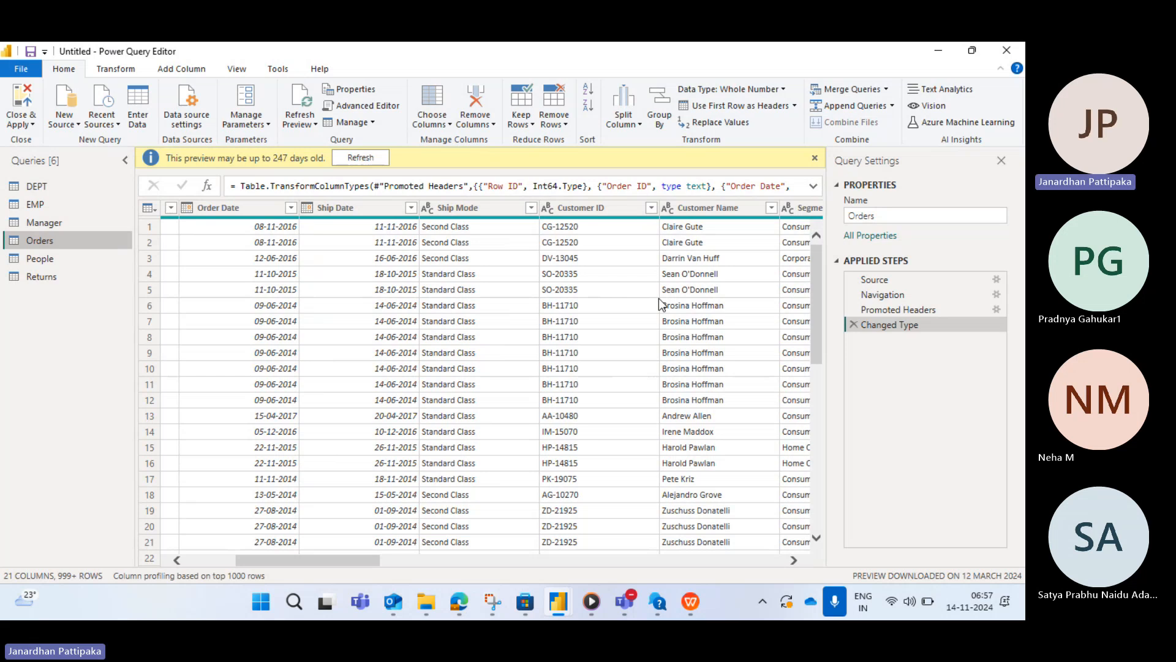
scroll(660, 300, "right", 8)
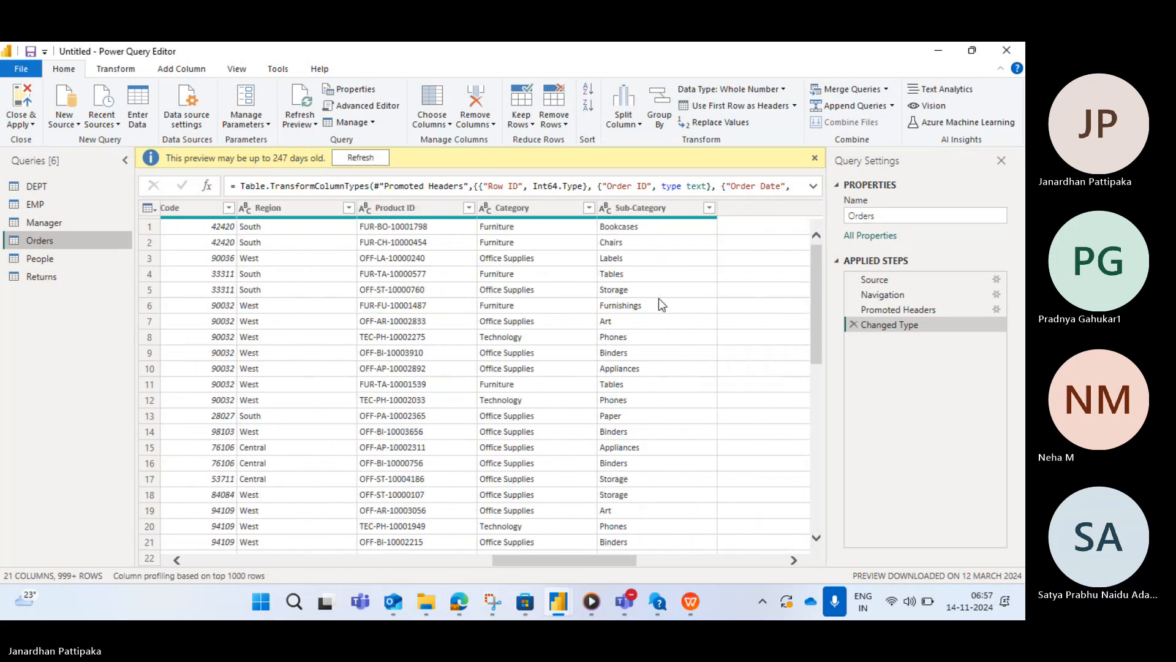
scroll(659, 298, "right", 6)
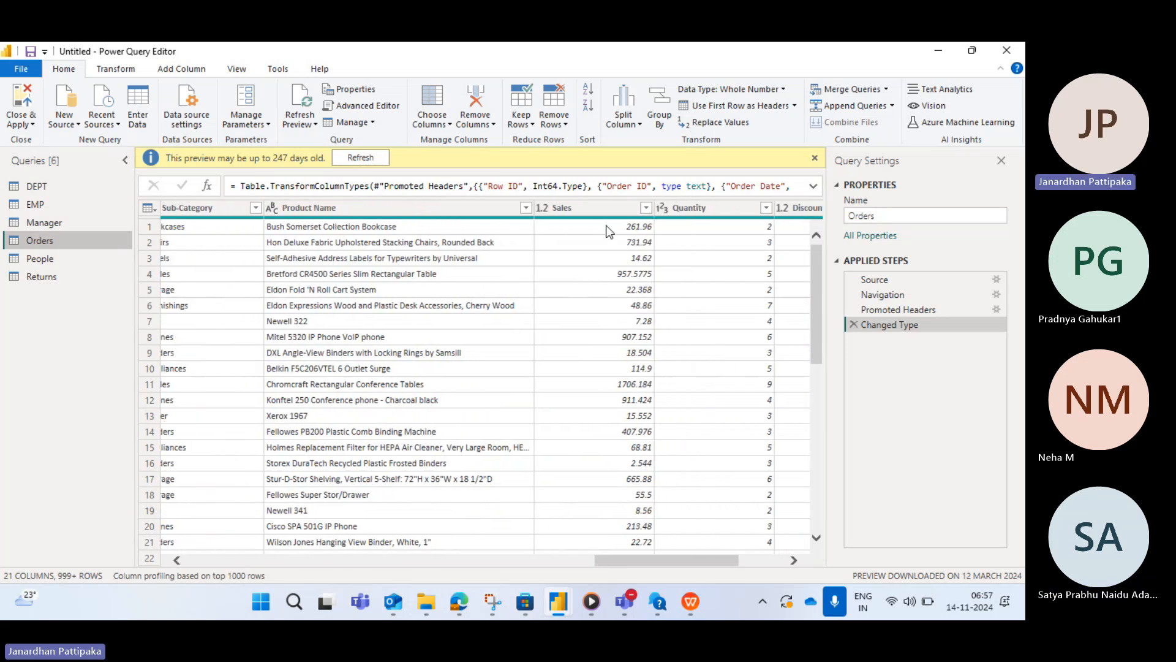
left_click(601, 208)
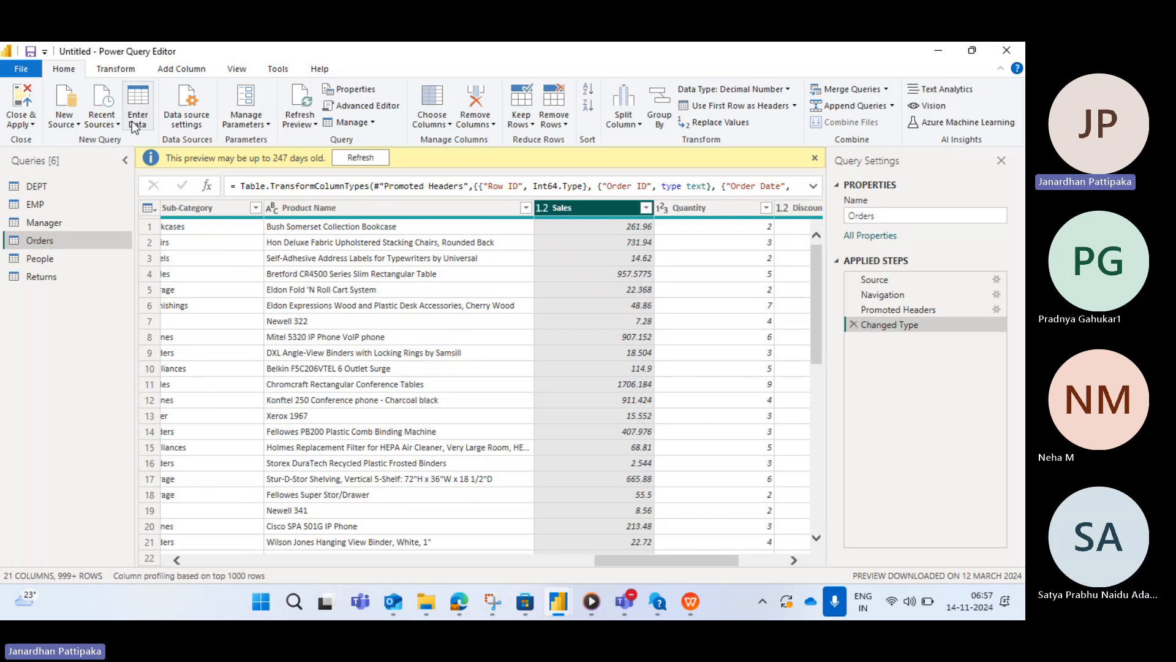
left_click(116, 70)
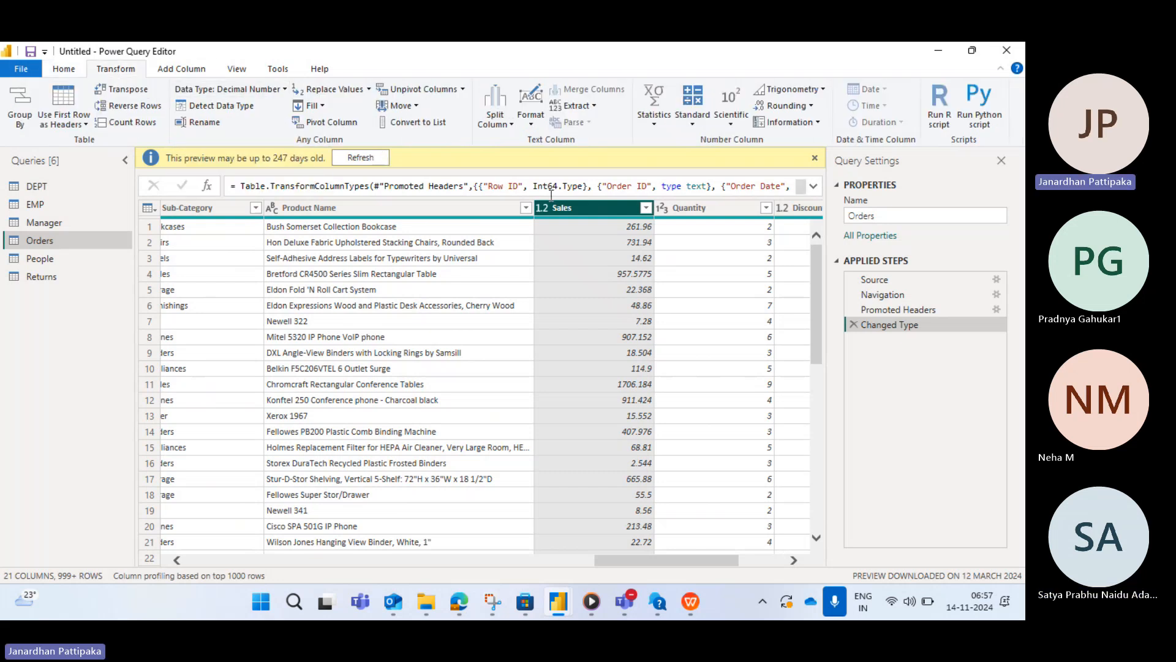
left_click(285, 88)
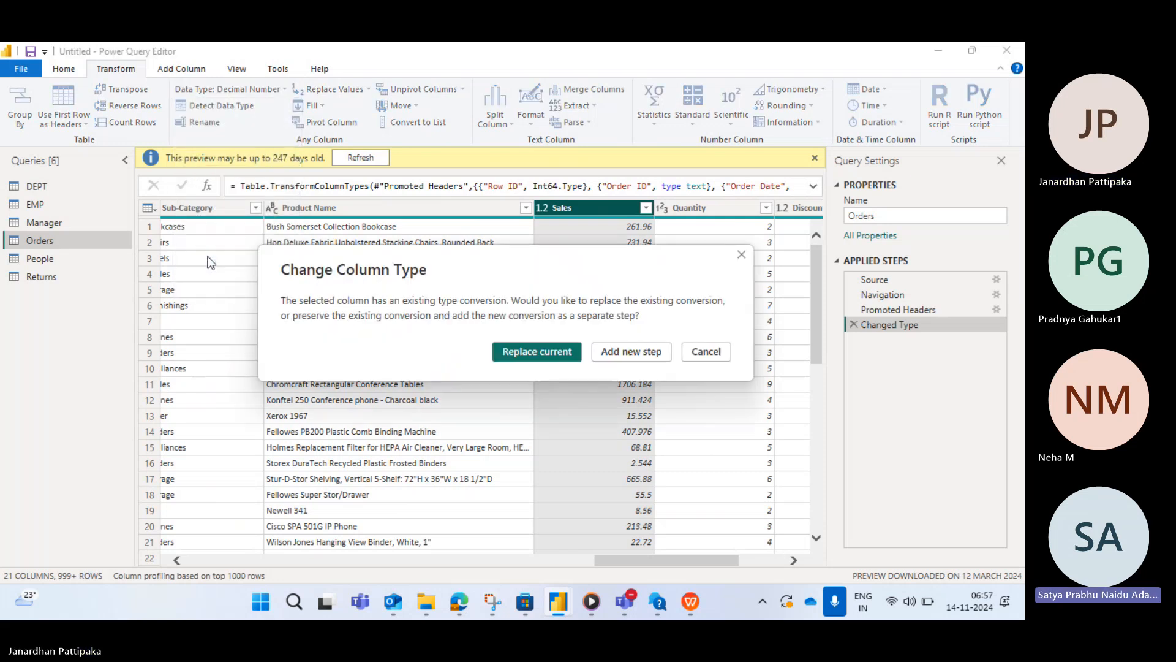
left_click(538, 352)
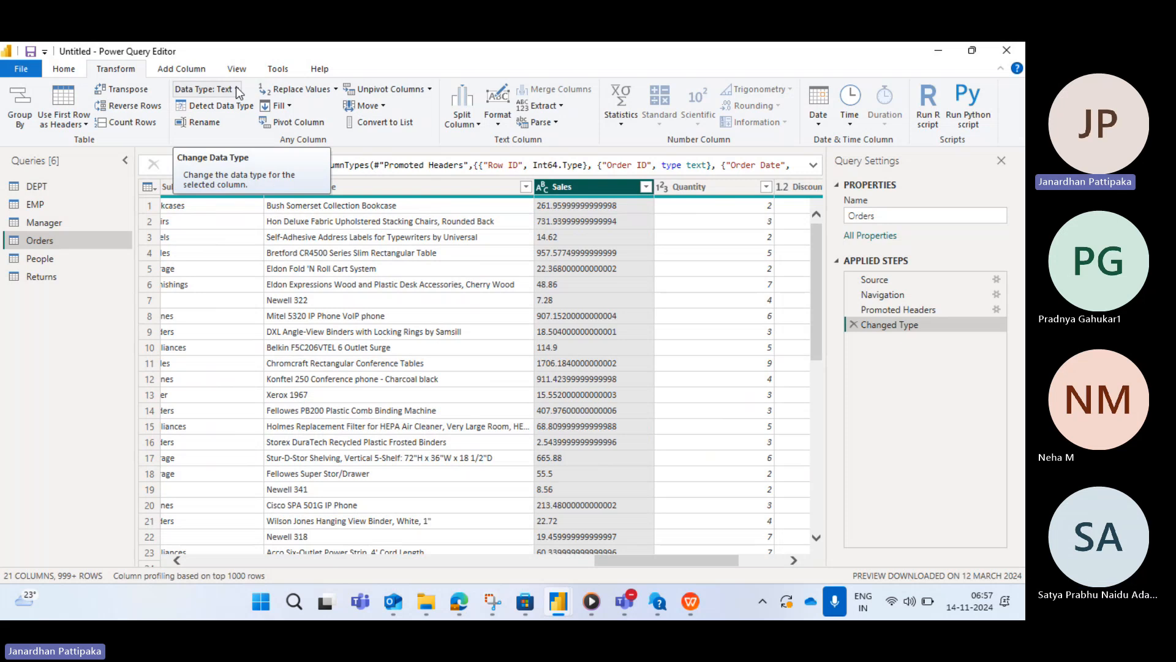
- Close and apply the query changes to the report
left_click(67, 69)
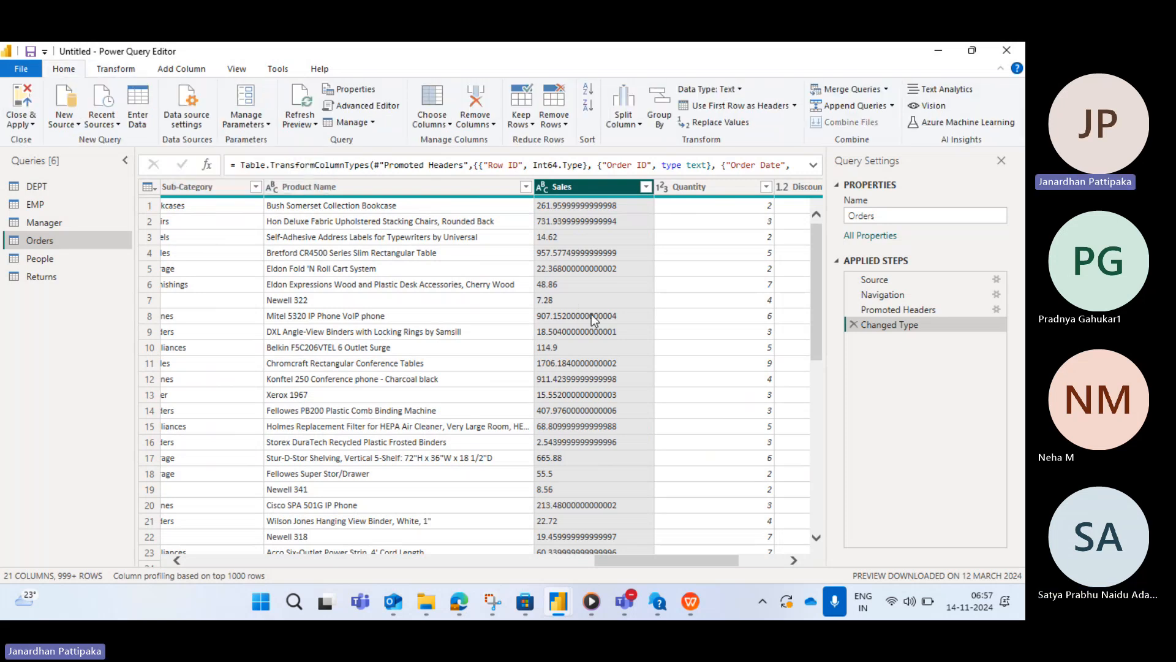
left_click(33, 125)
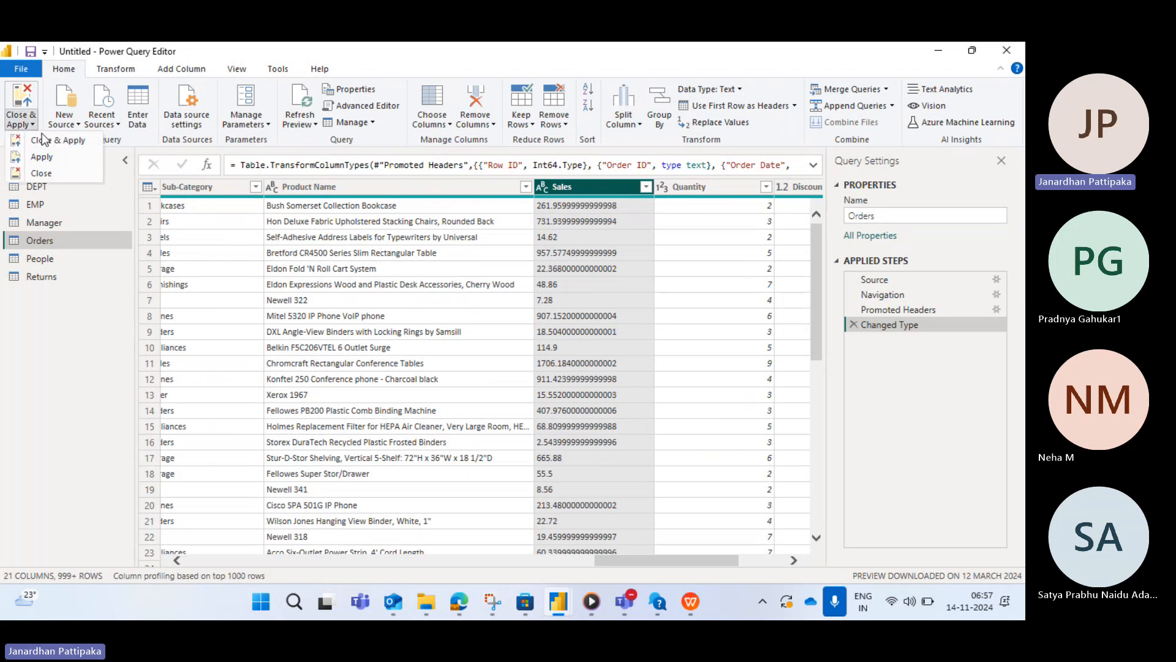
left_click(43, 142)
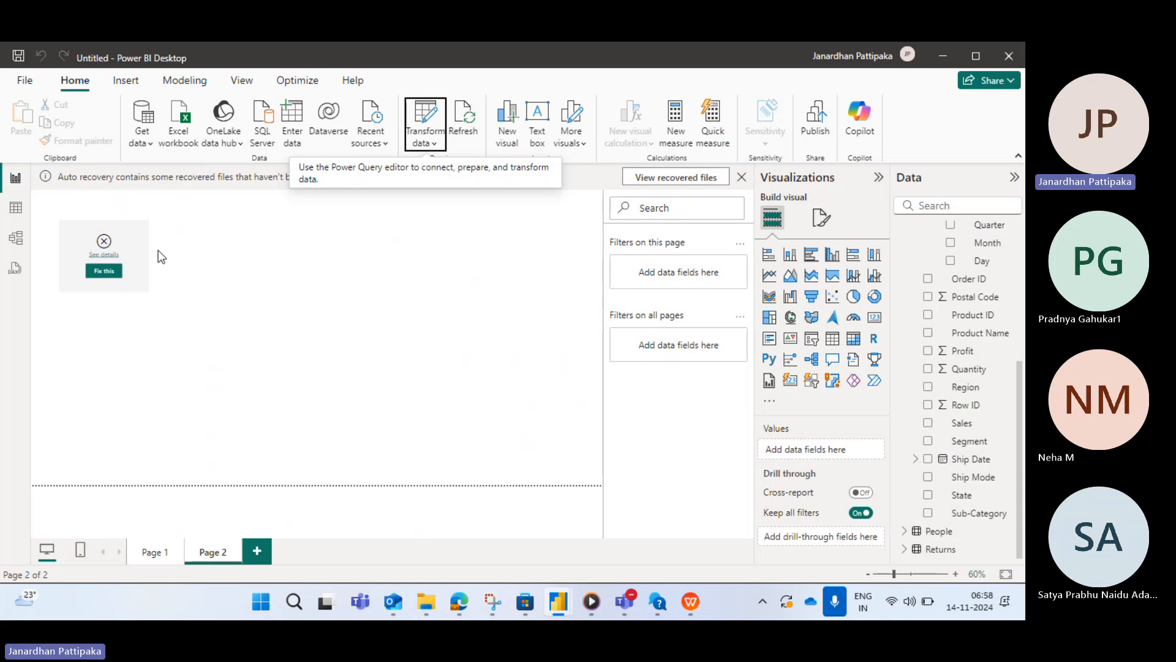
- Select the failing Sales table visual and reopen the Power Query Editor through Transform data
left_click(119, 249)
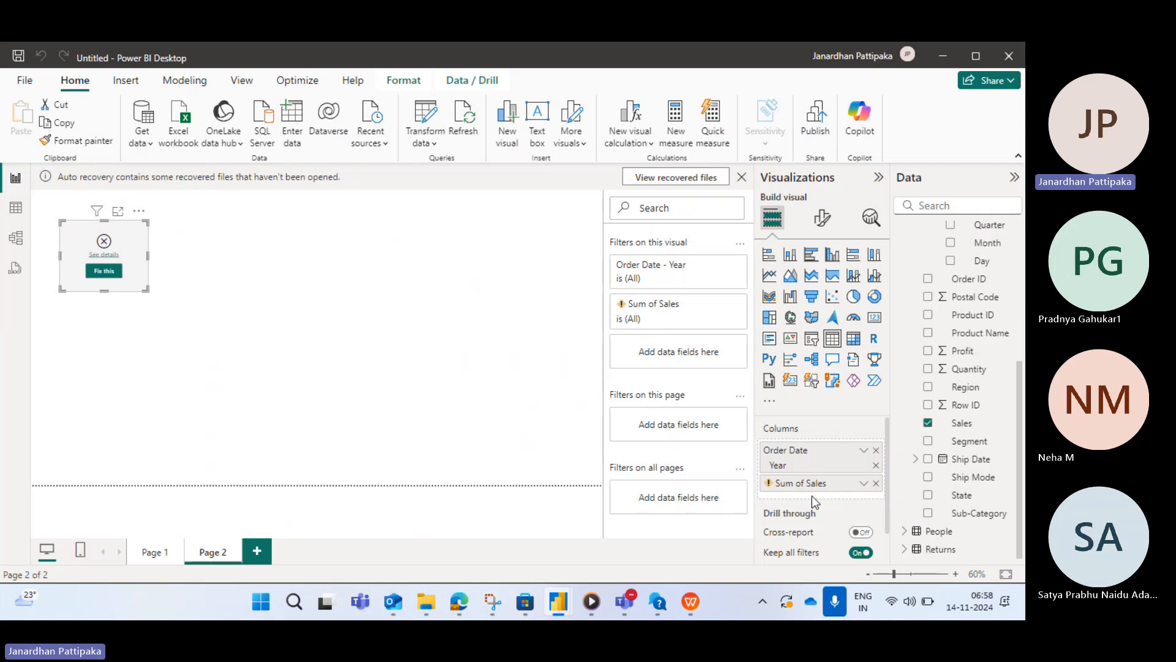
mouse_move(771, 487)
left_click(432, 129)
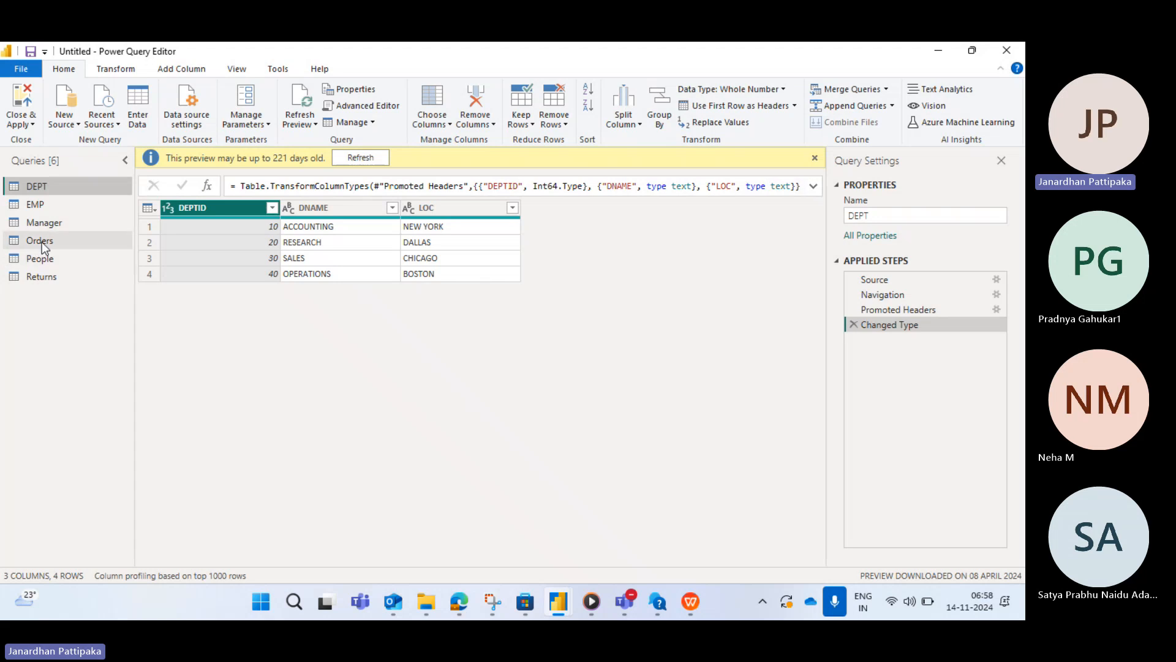
- Select the Orders query and jump to its Sales column using Go to Column
left_click(42, 242)
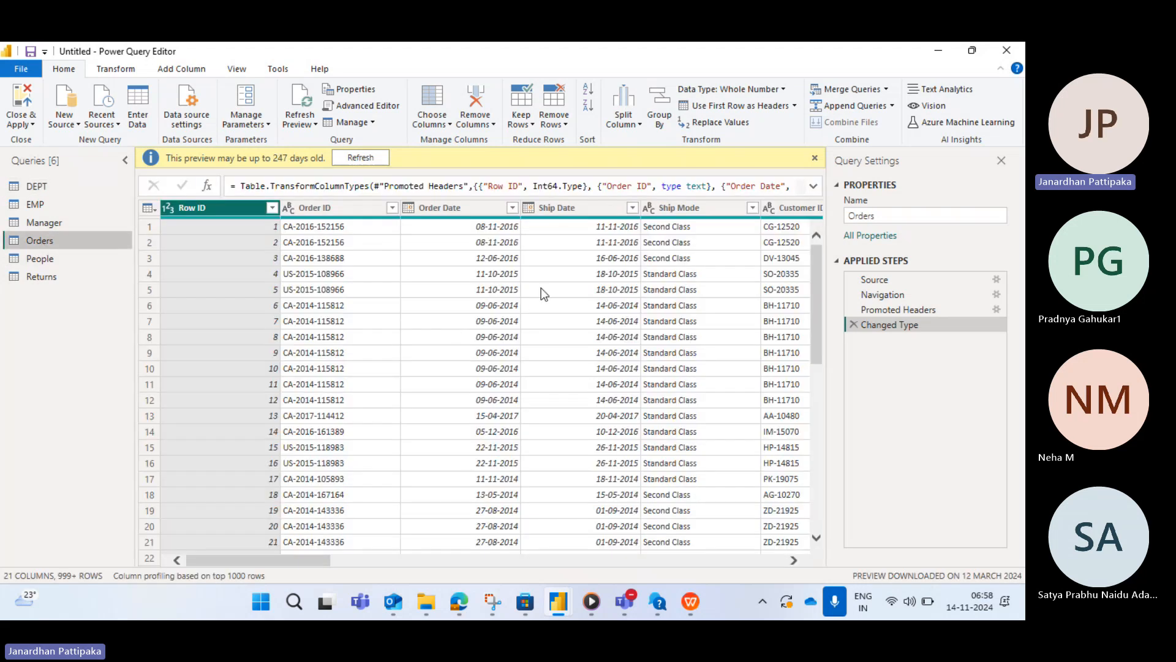
left_click(449, 126)
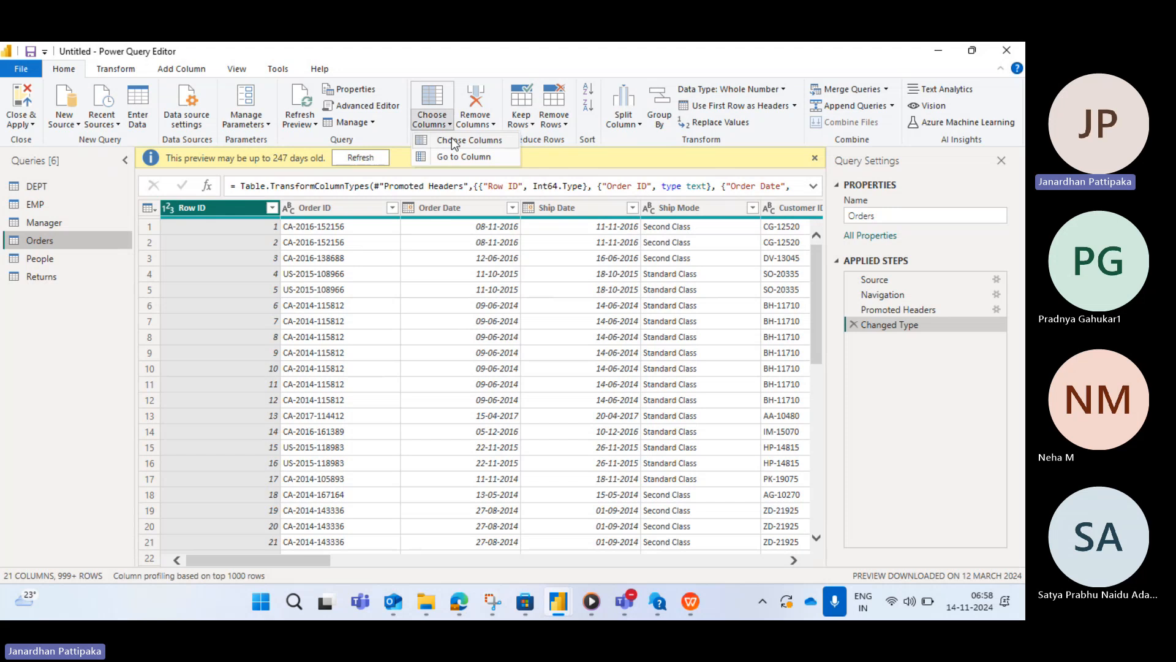
left_click(454, 157)
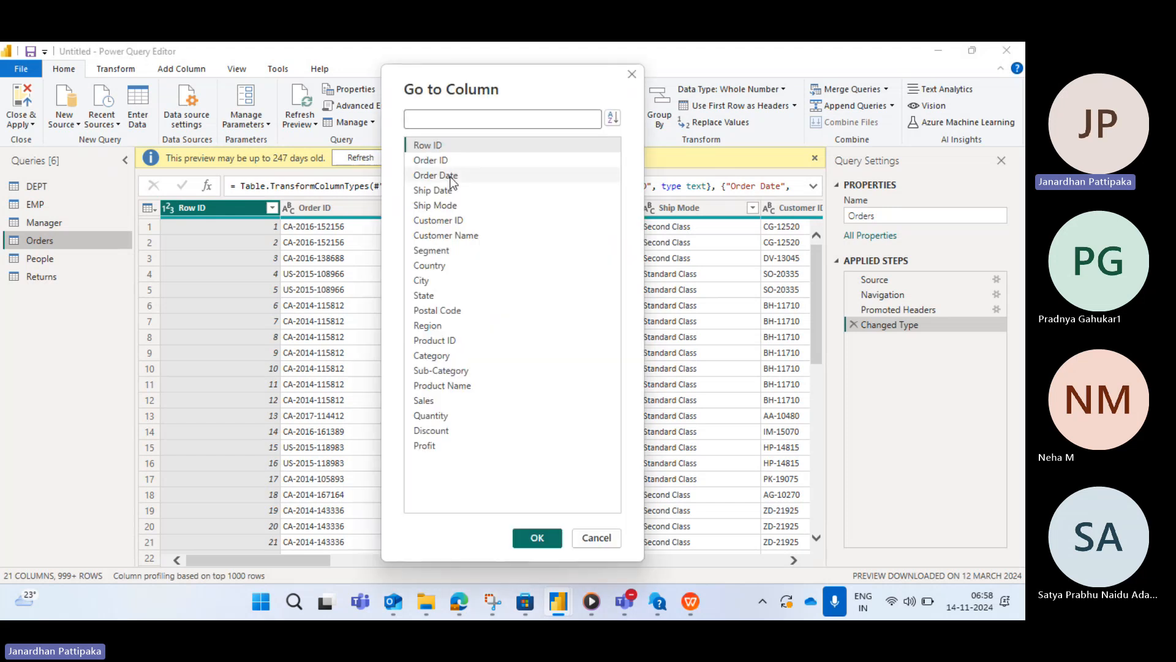
type("sa")
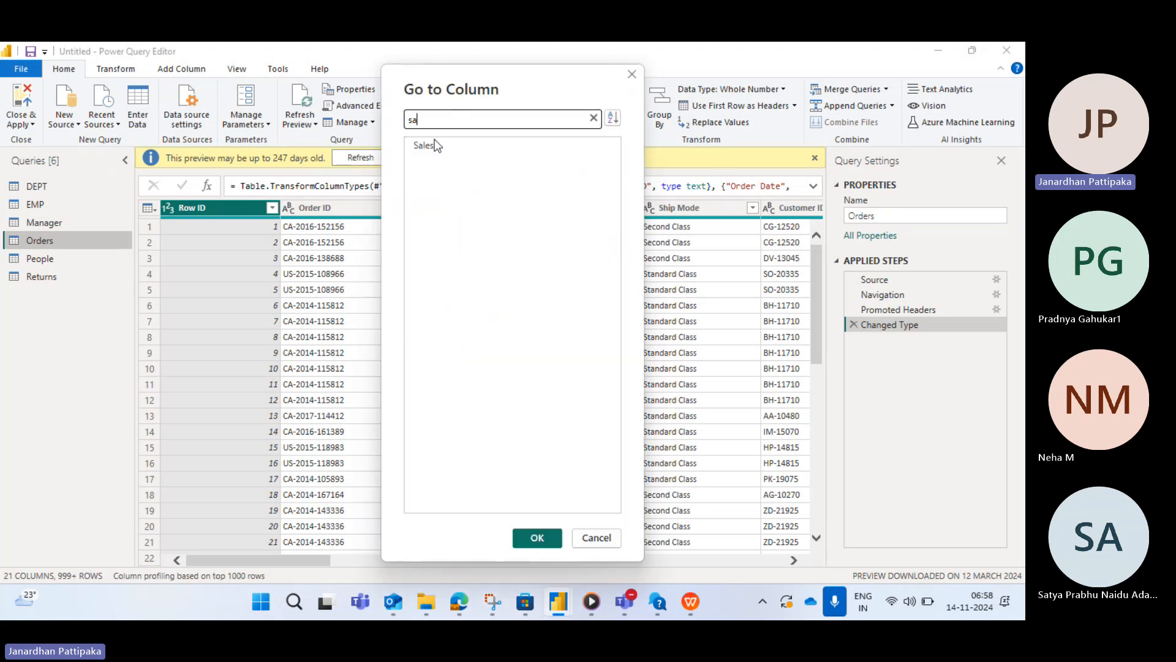
left_click(428, 145)
left_click(536, 537)
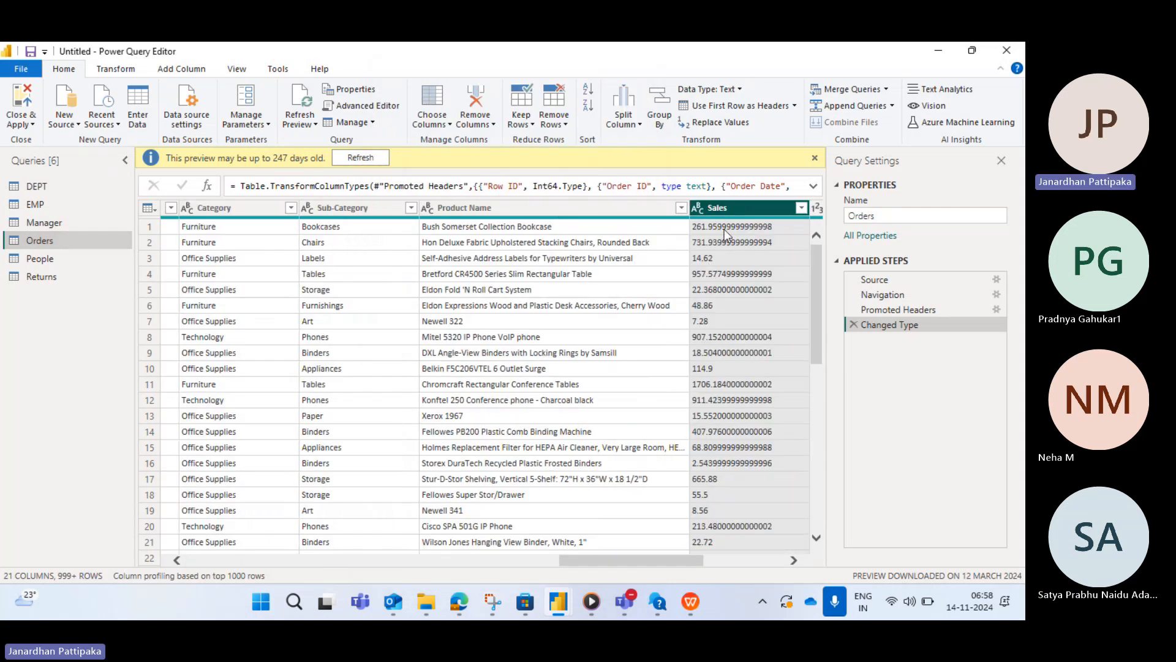
- Change the Sales column's data type to Decimal Number, replacing the current conversion
left_click(119, 71)
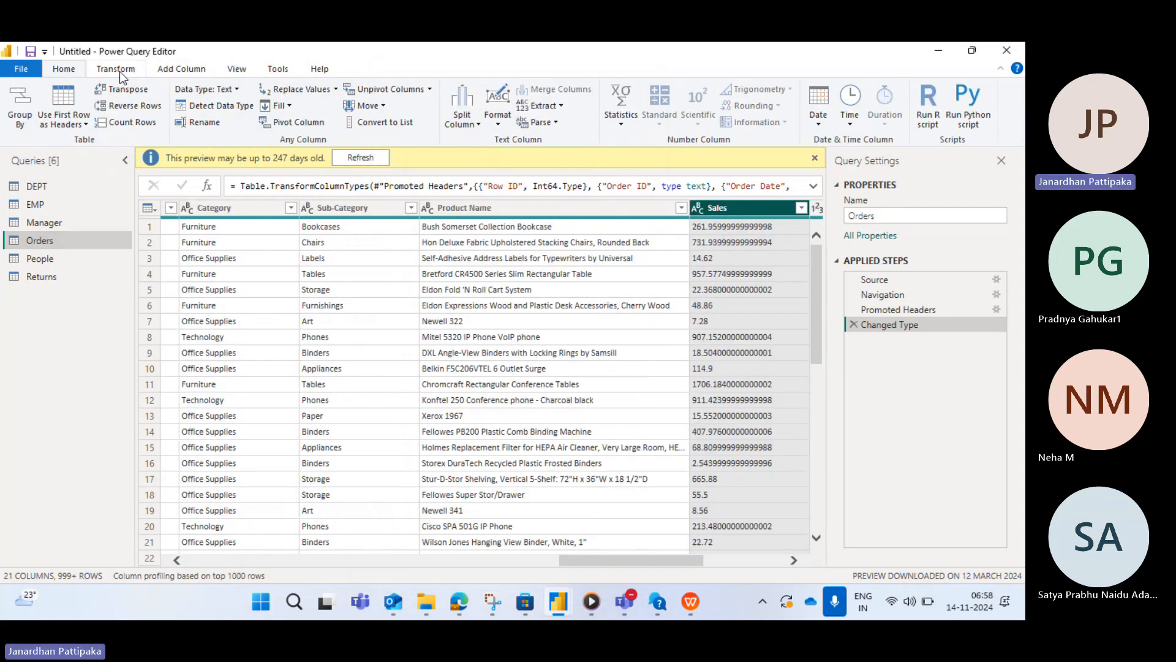
left_click(237, 92)
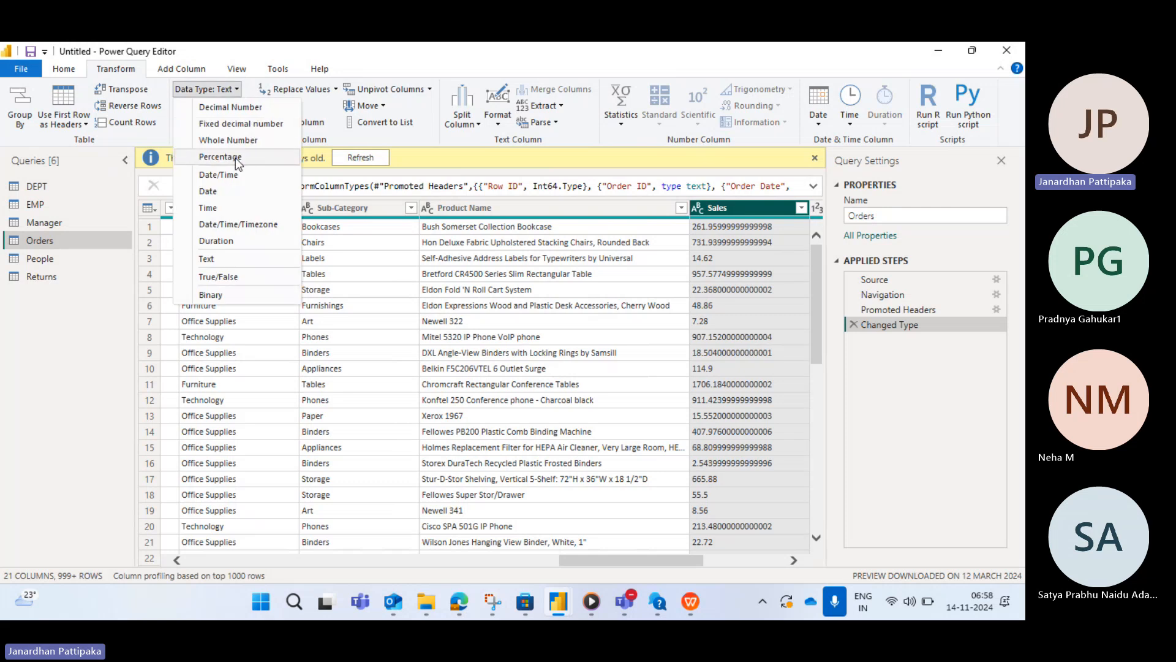
left_click(237, 109)
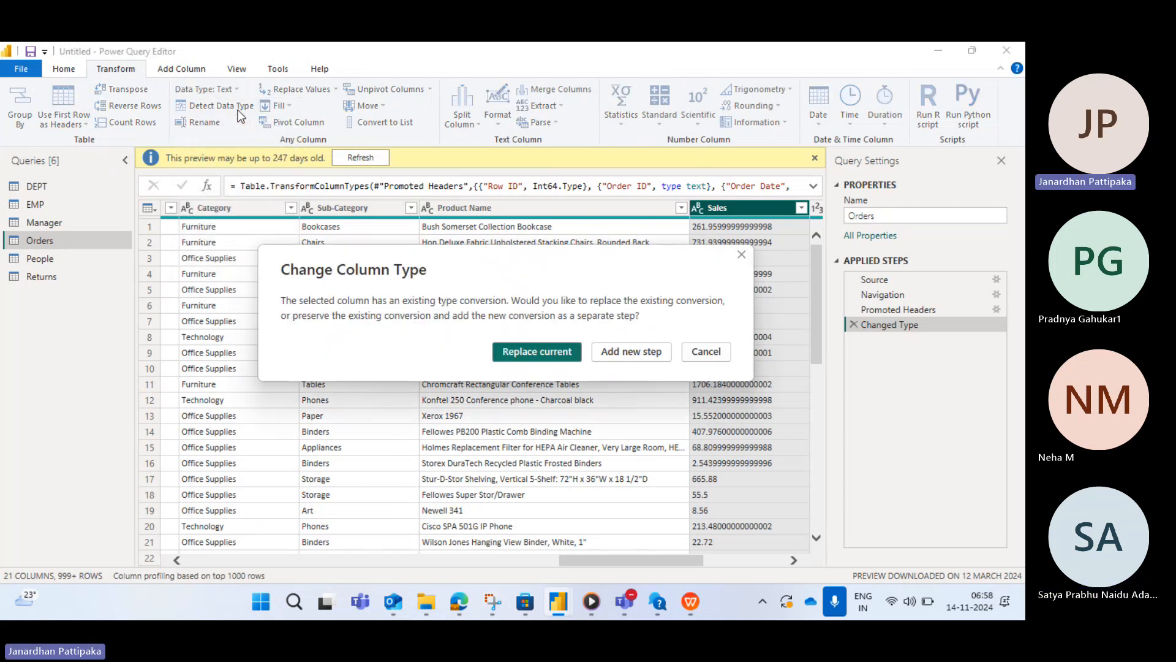
left_click(522, 352)
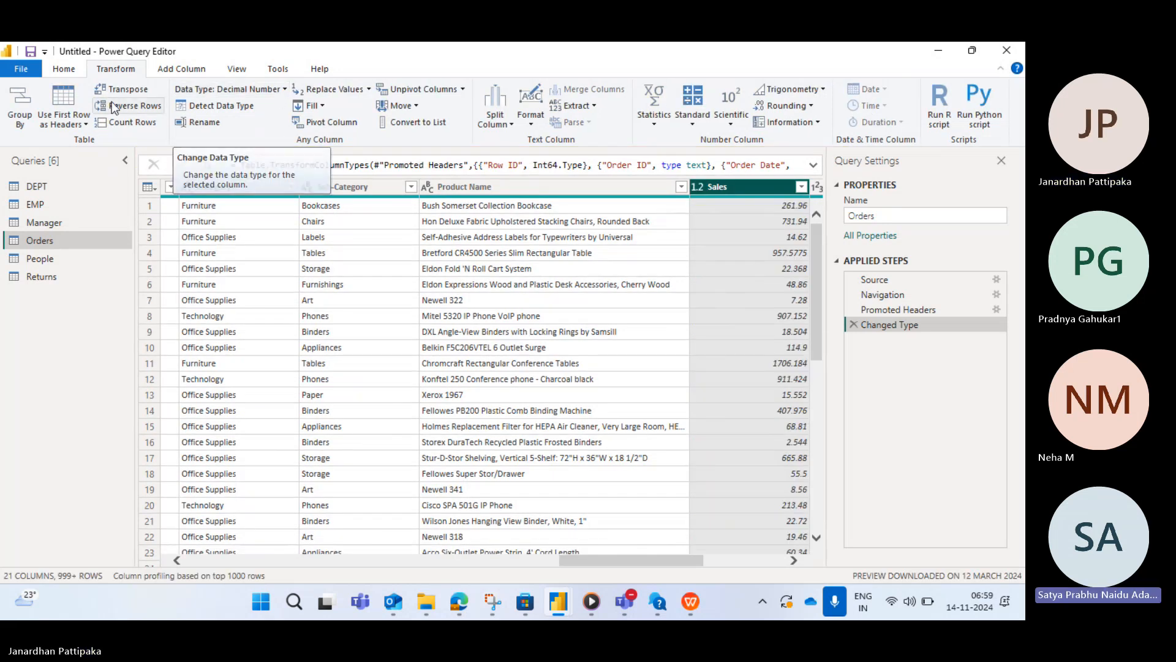
- Close and apply the updated Orders query to the report
left_click(65, 74)
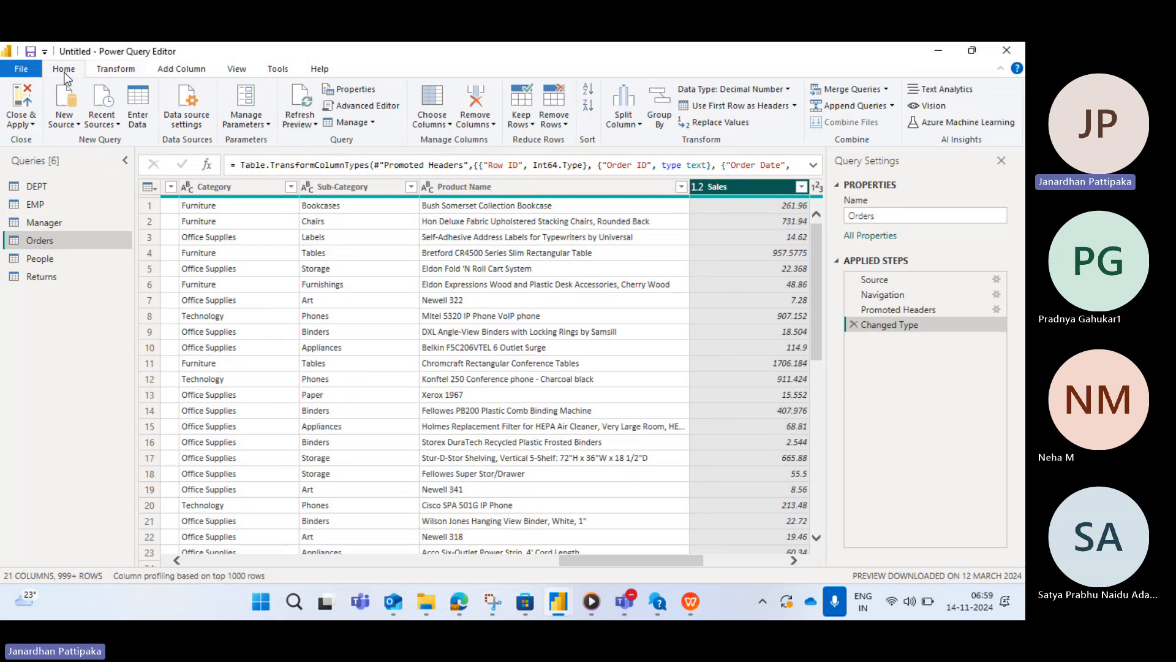
left_click(32, 124)
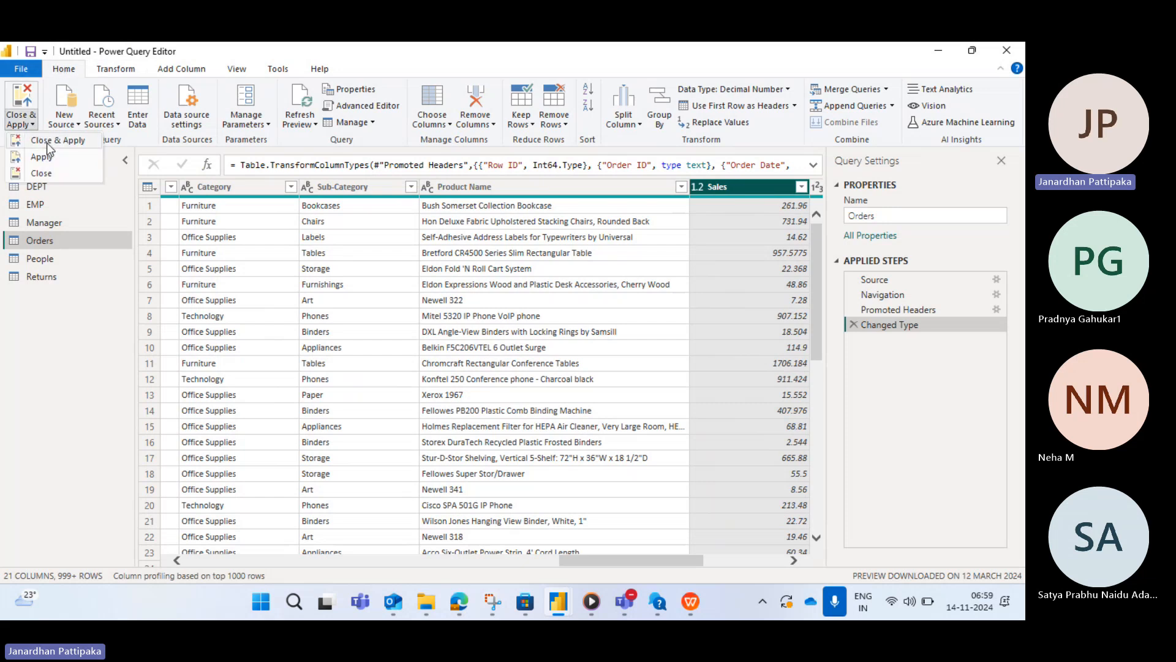
left_click(47, 142)
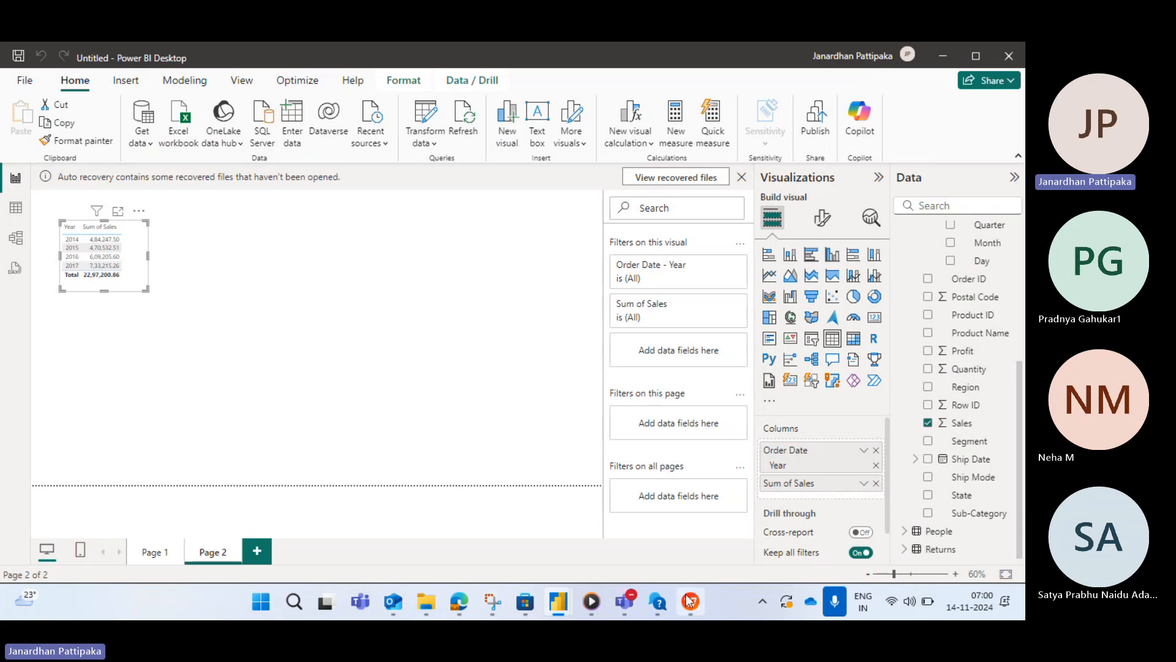
- Switch to the WPS presentation and start the slide show from the Datatype's slide
mouse_move(690, 600)
left_click(936, 499)
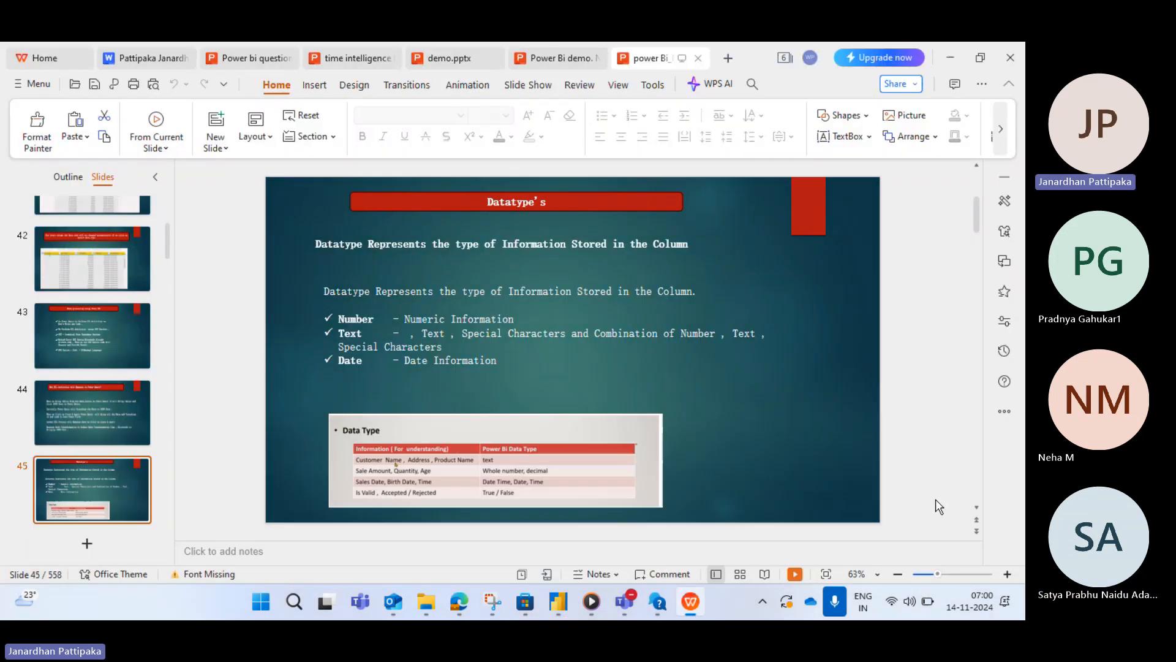
left_click(795, 574)
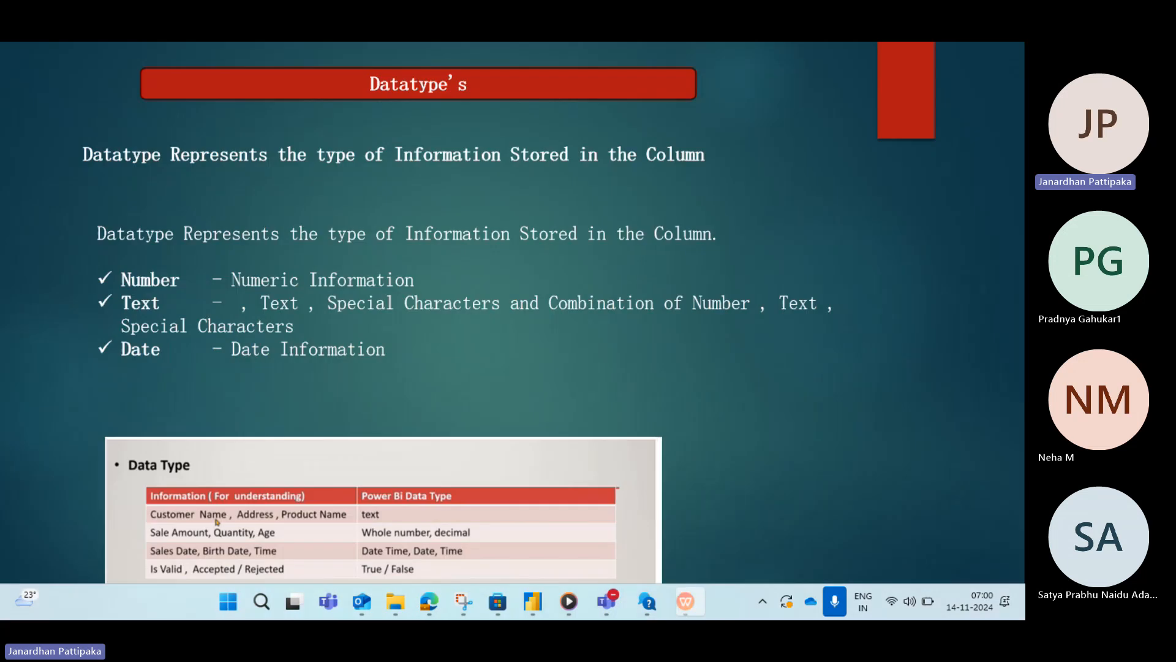